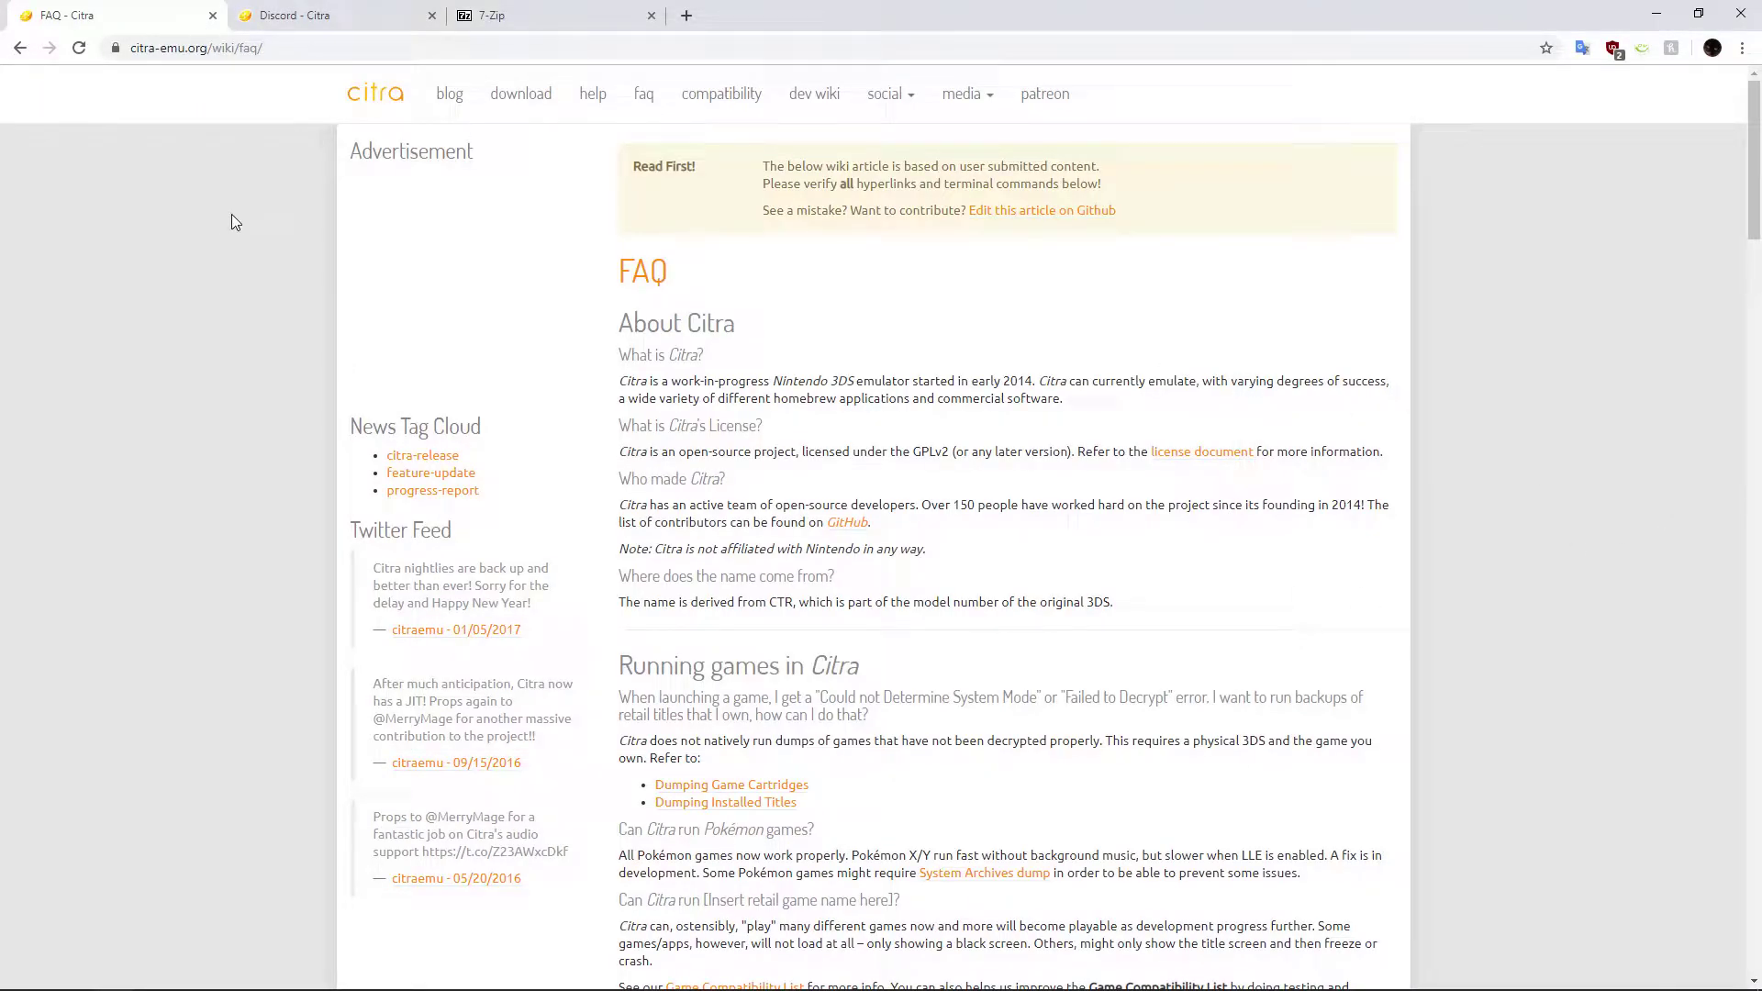
Step: Go to the Citra download page and highlight the bold platform support note
left_click(533, 111)
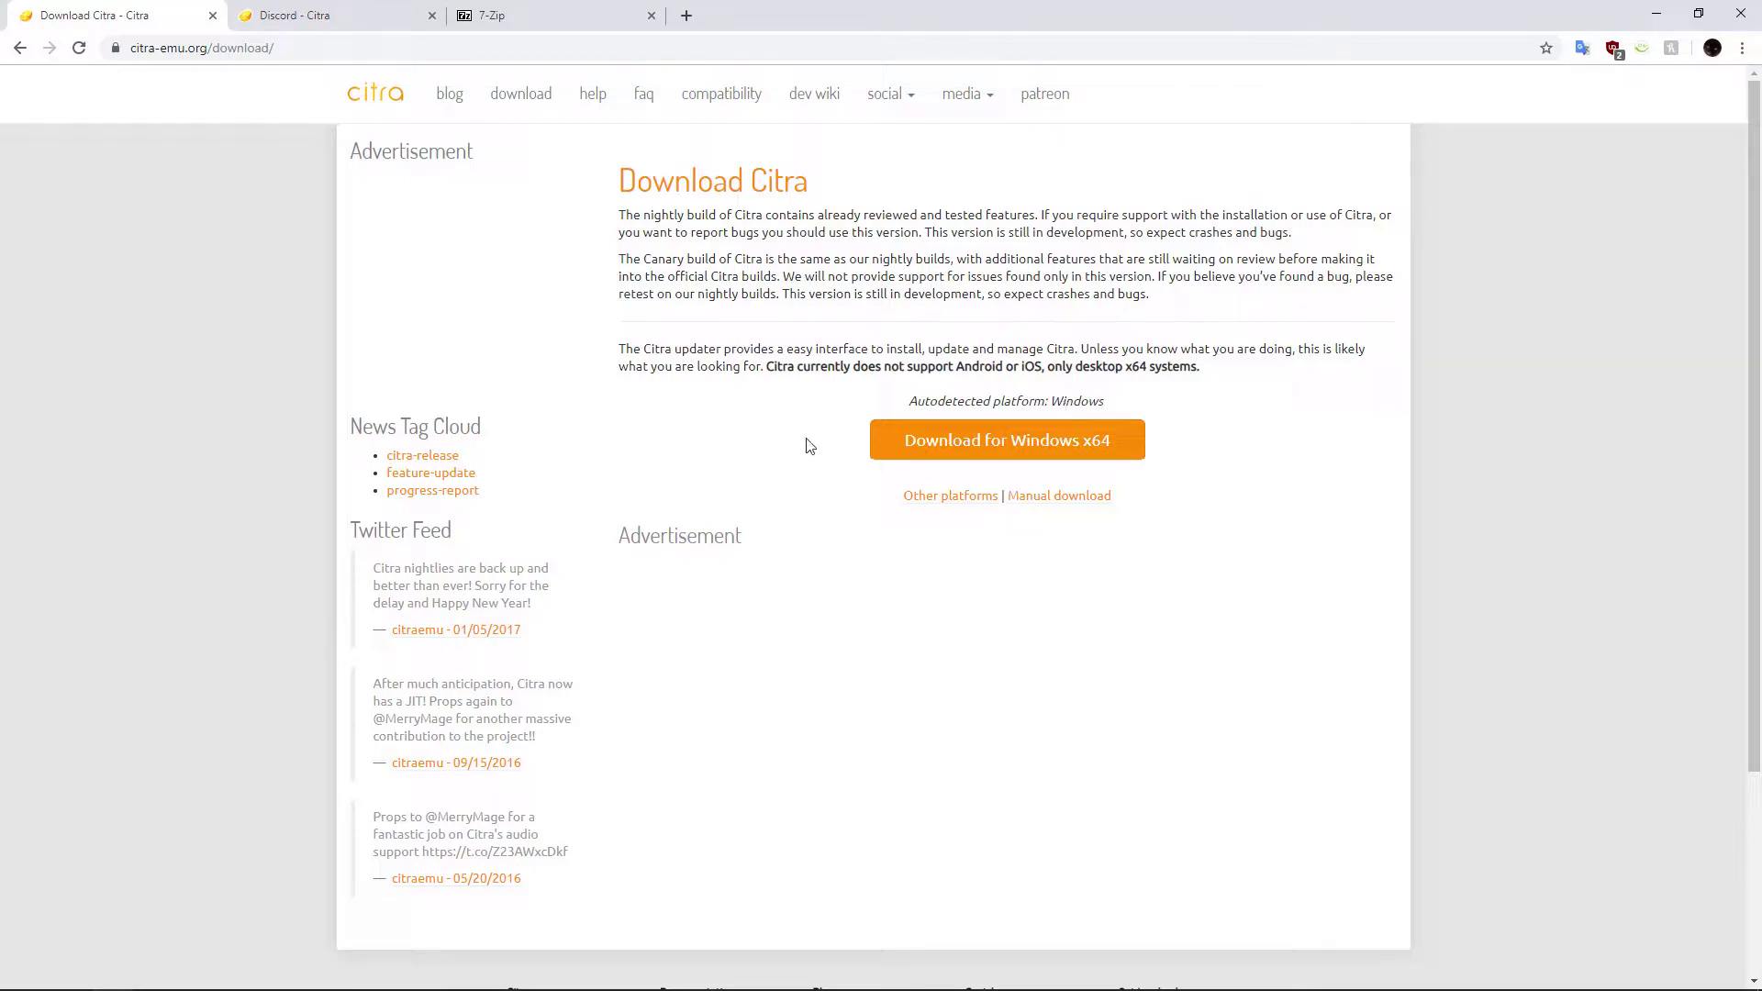
left_click_drag(767, 366, 878, 366)
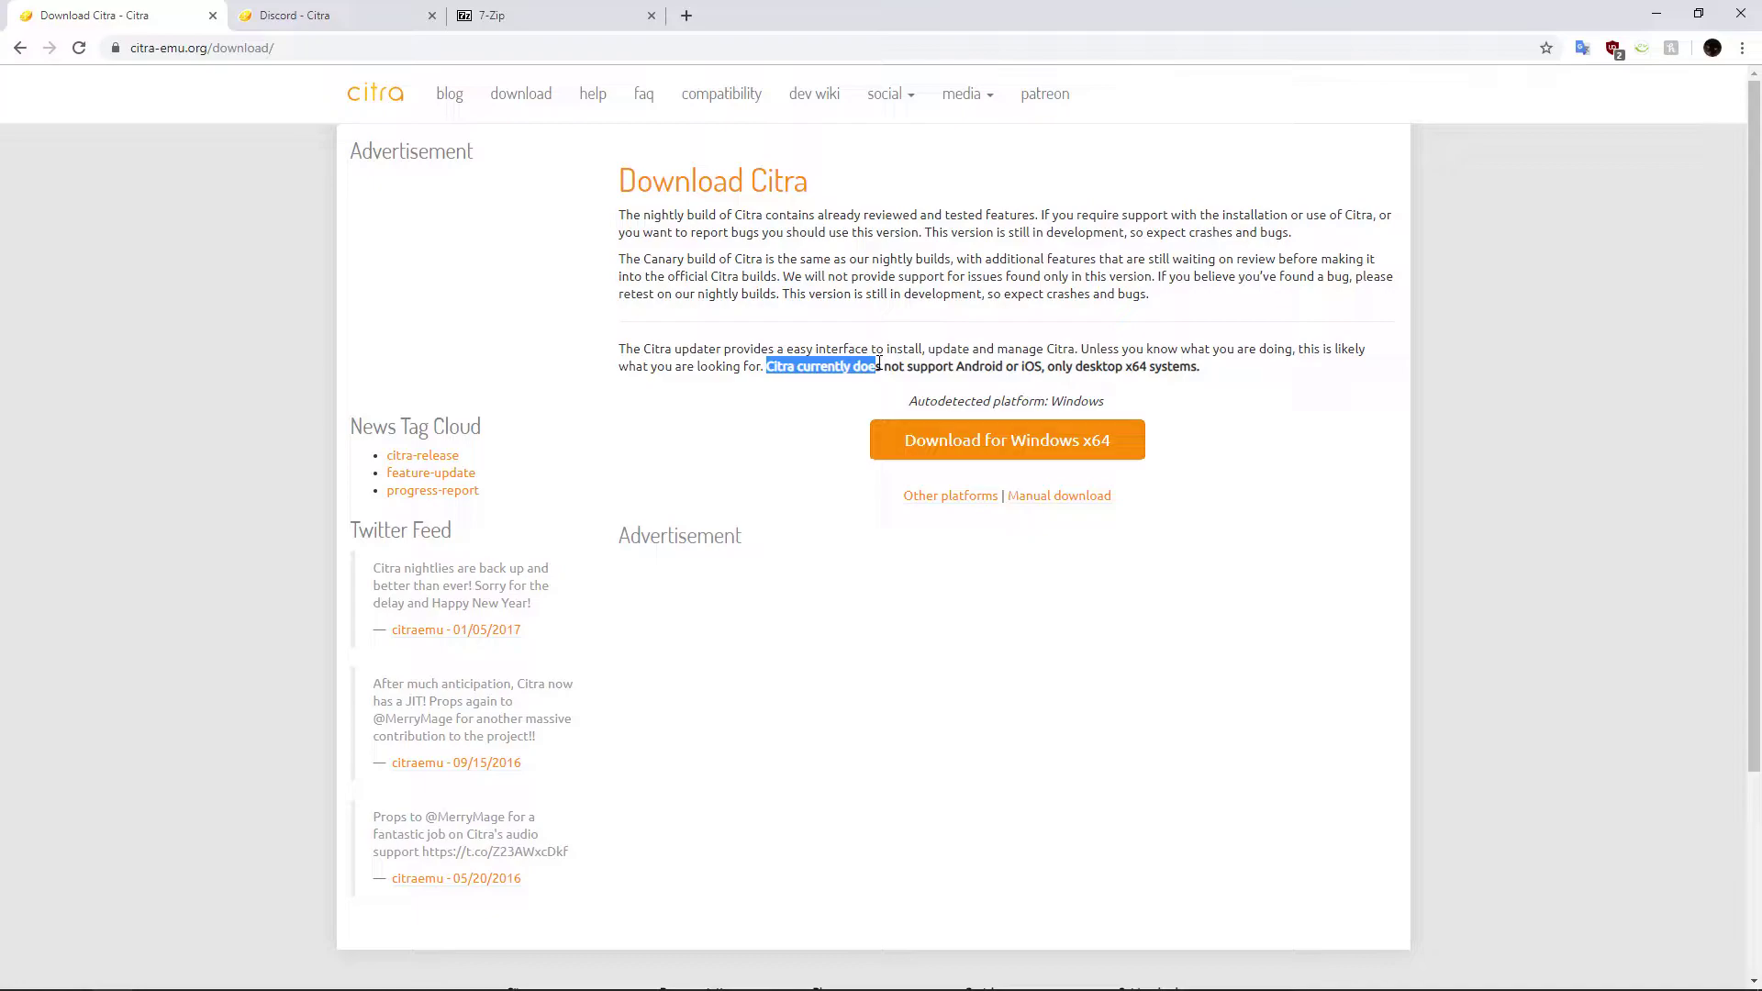
left_click_drag(878, 366, 1199, 370)
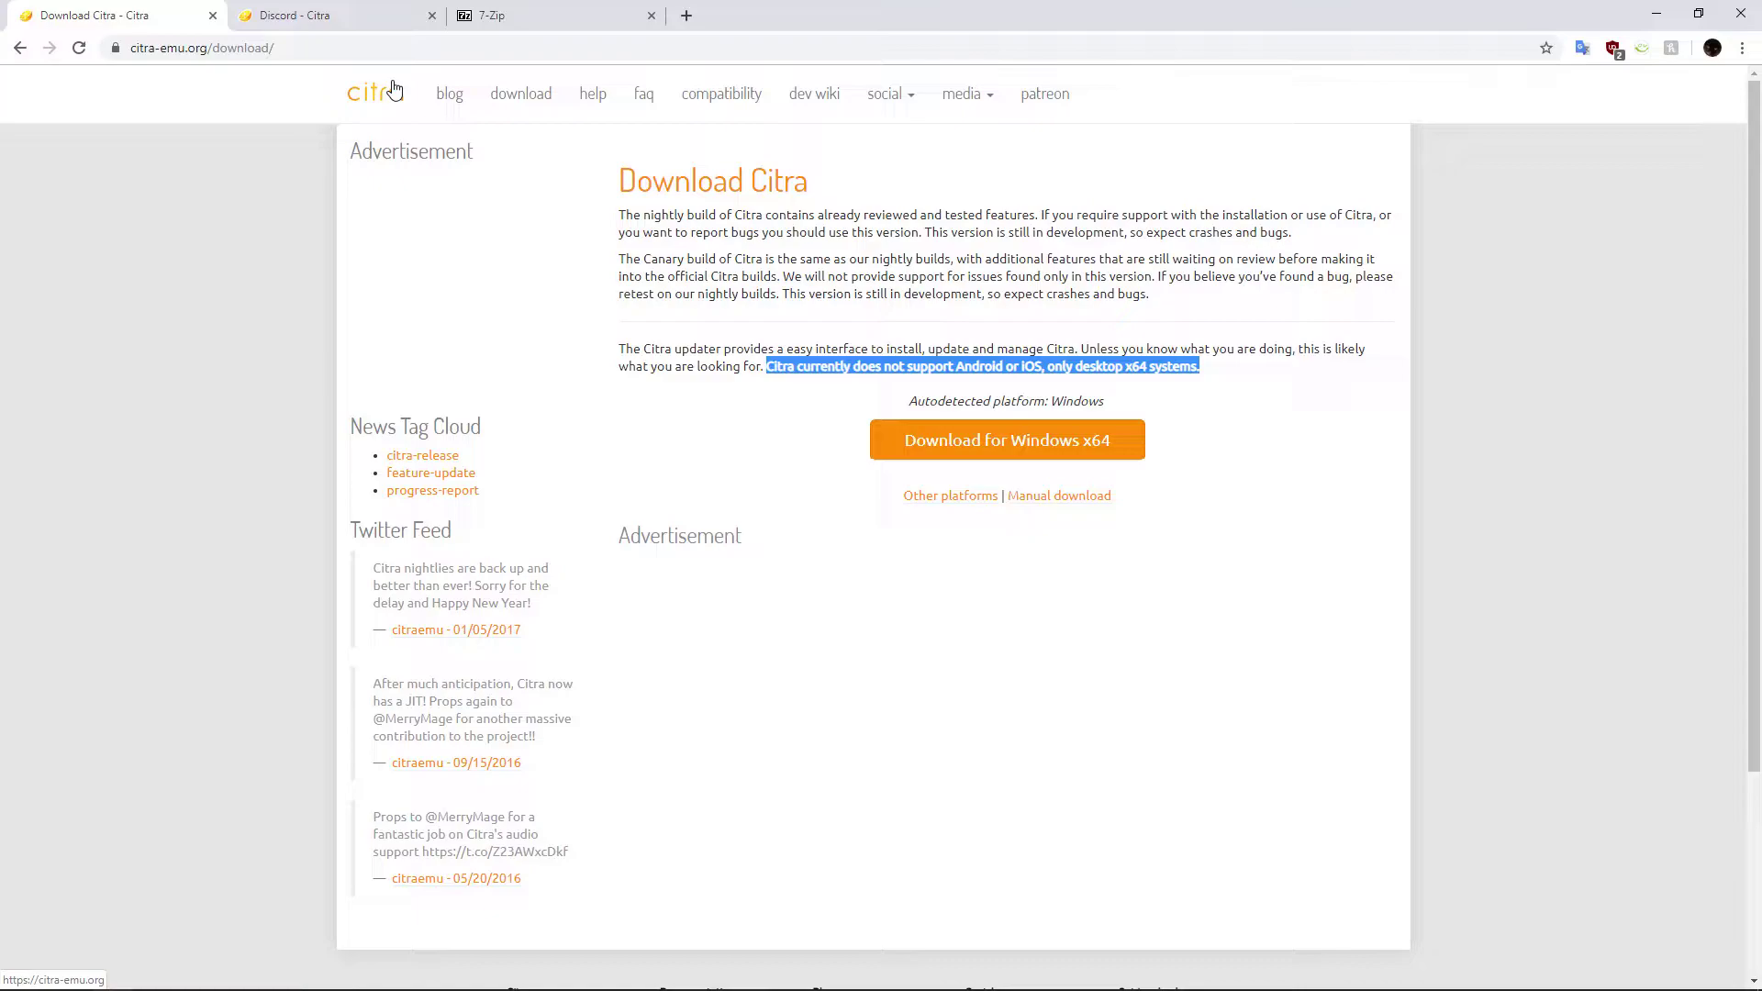
Step: Show the manual Nightly and Canary build tables, scroll through them, then go to the Citra Discord page
left_click(1068, 500)
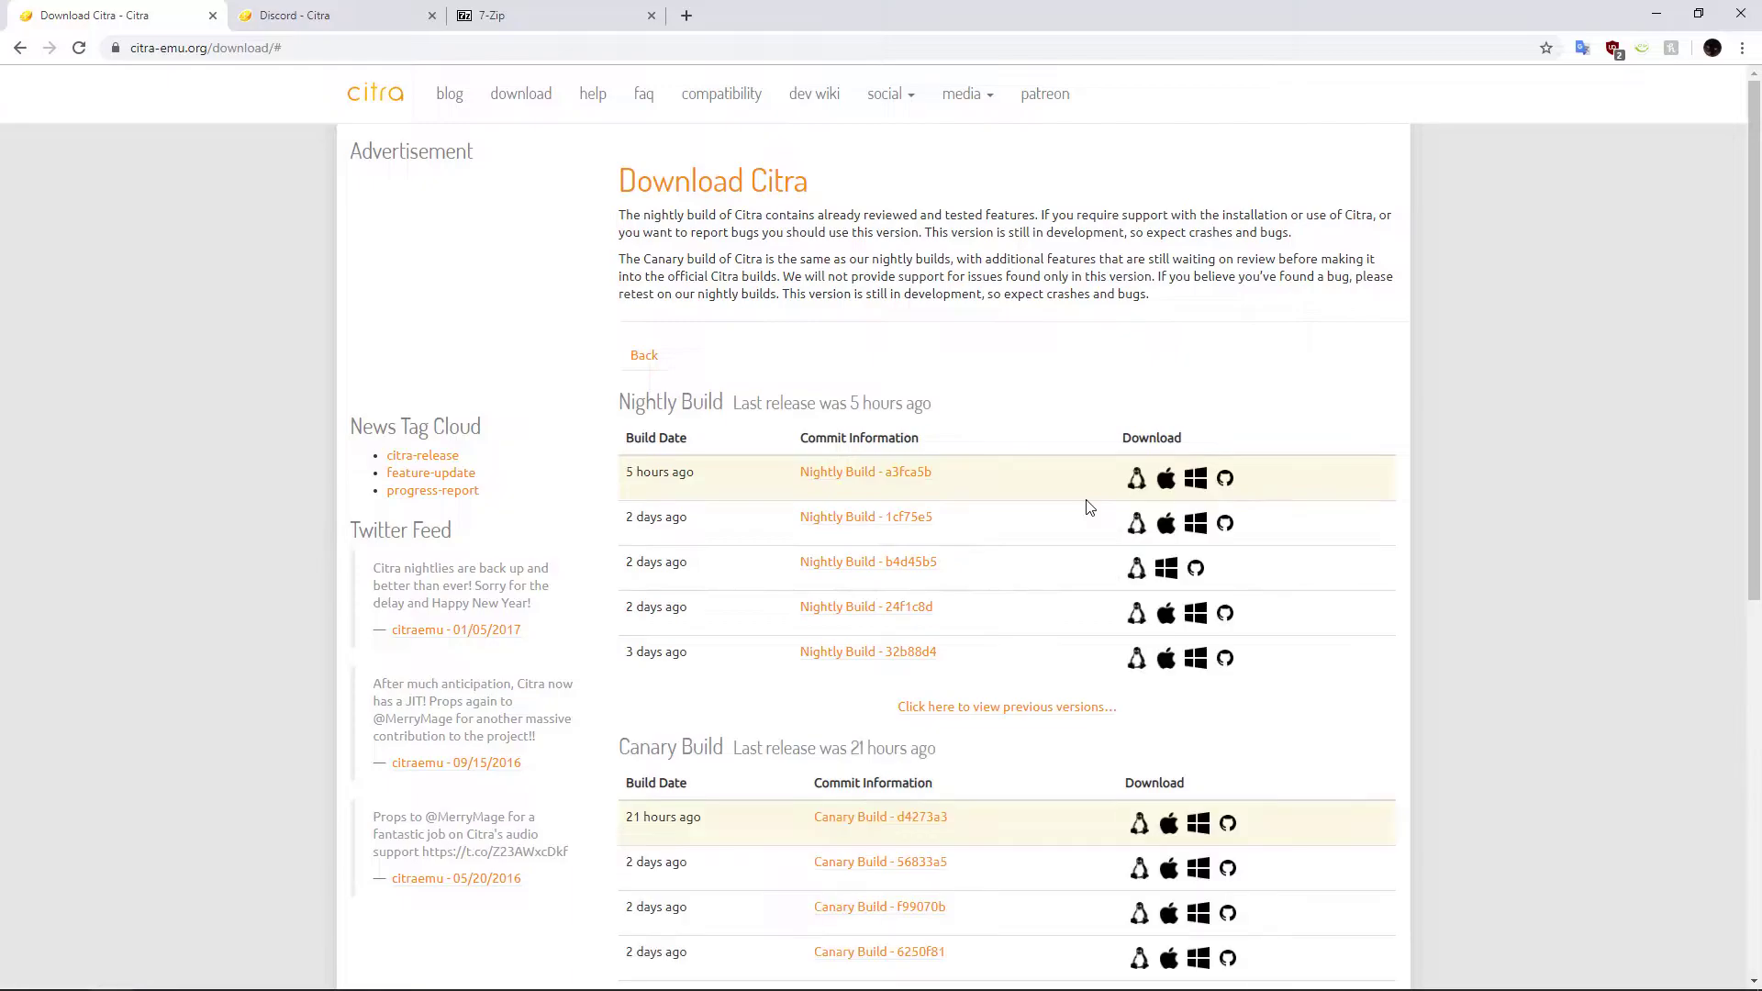
scroll(889, 487, "down", 5)
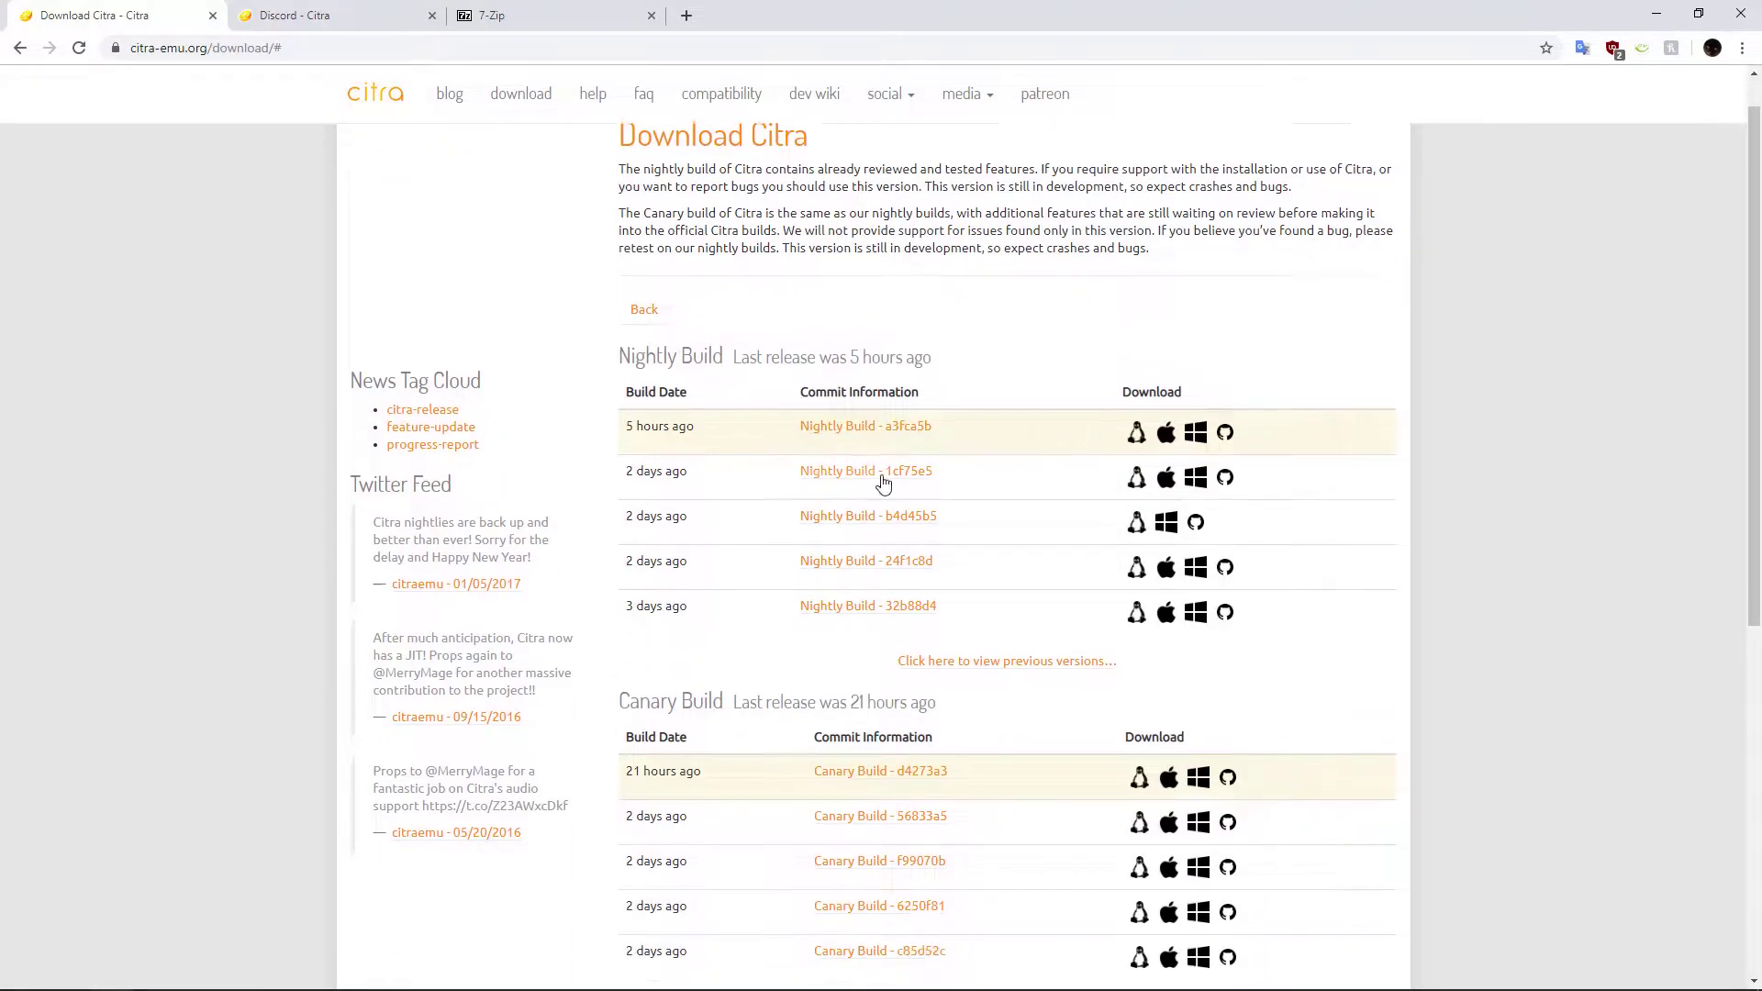
scroll(845, 484, "up", 2)
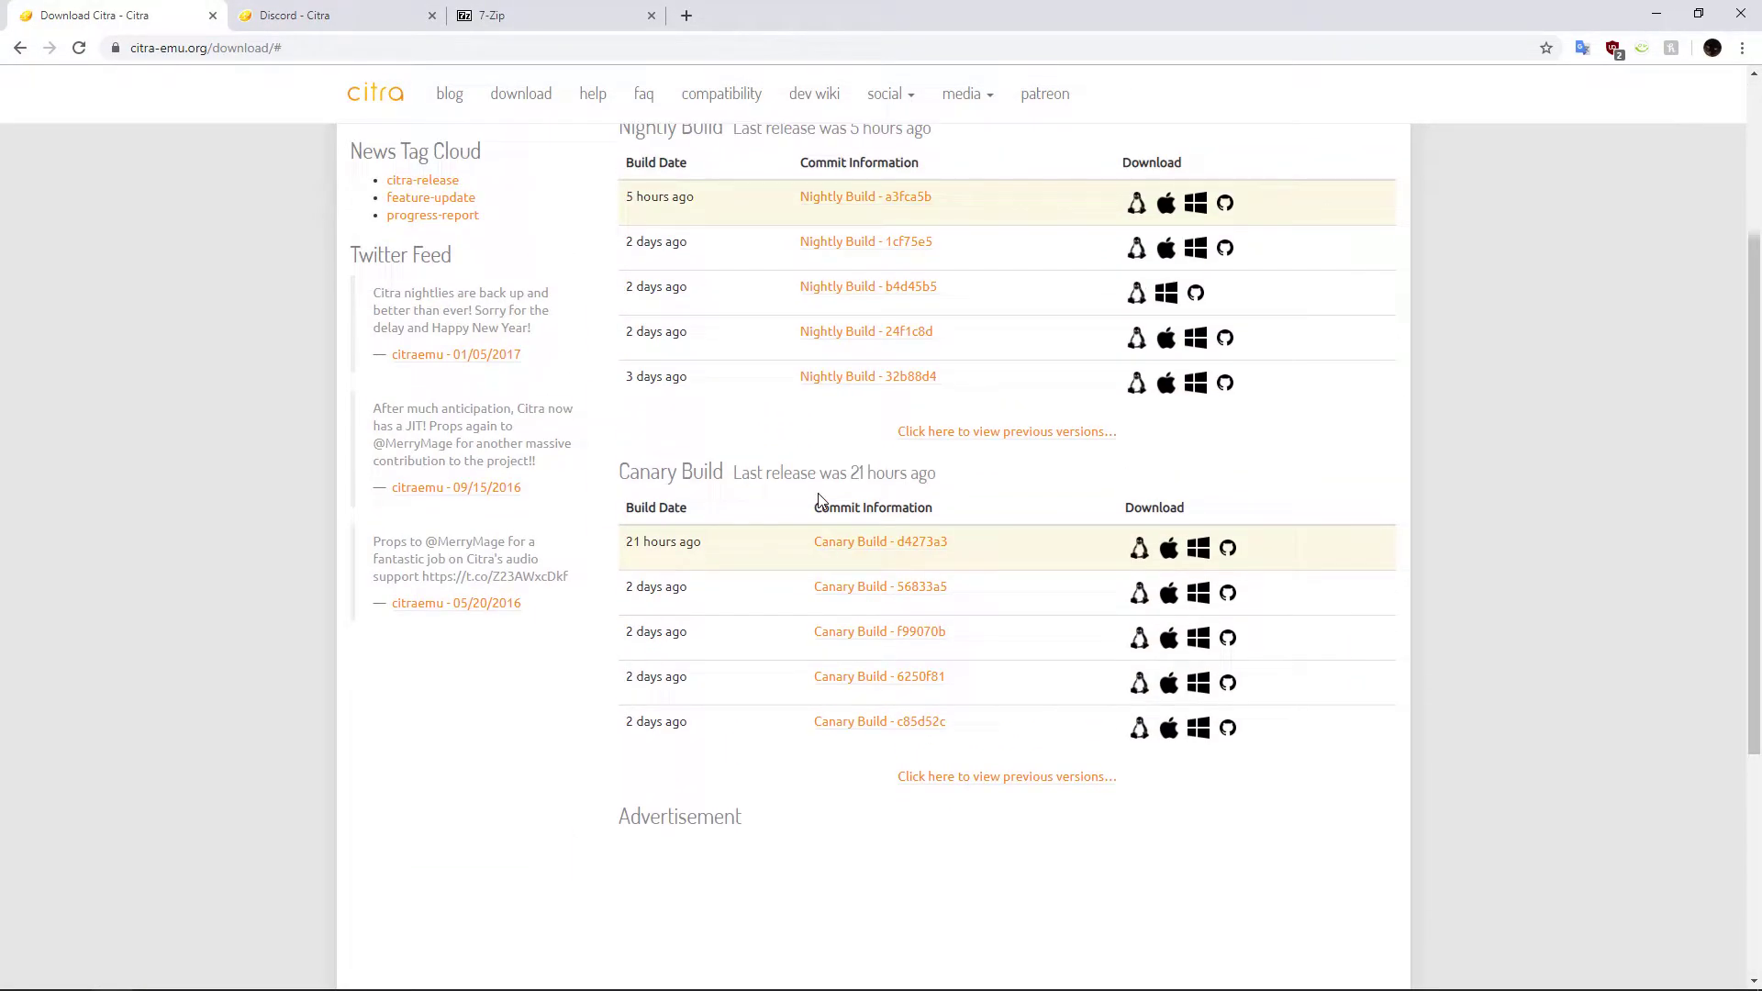
scroll(795, 539, "up", 3)
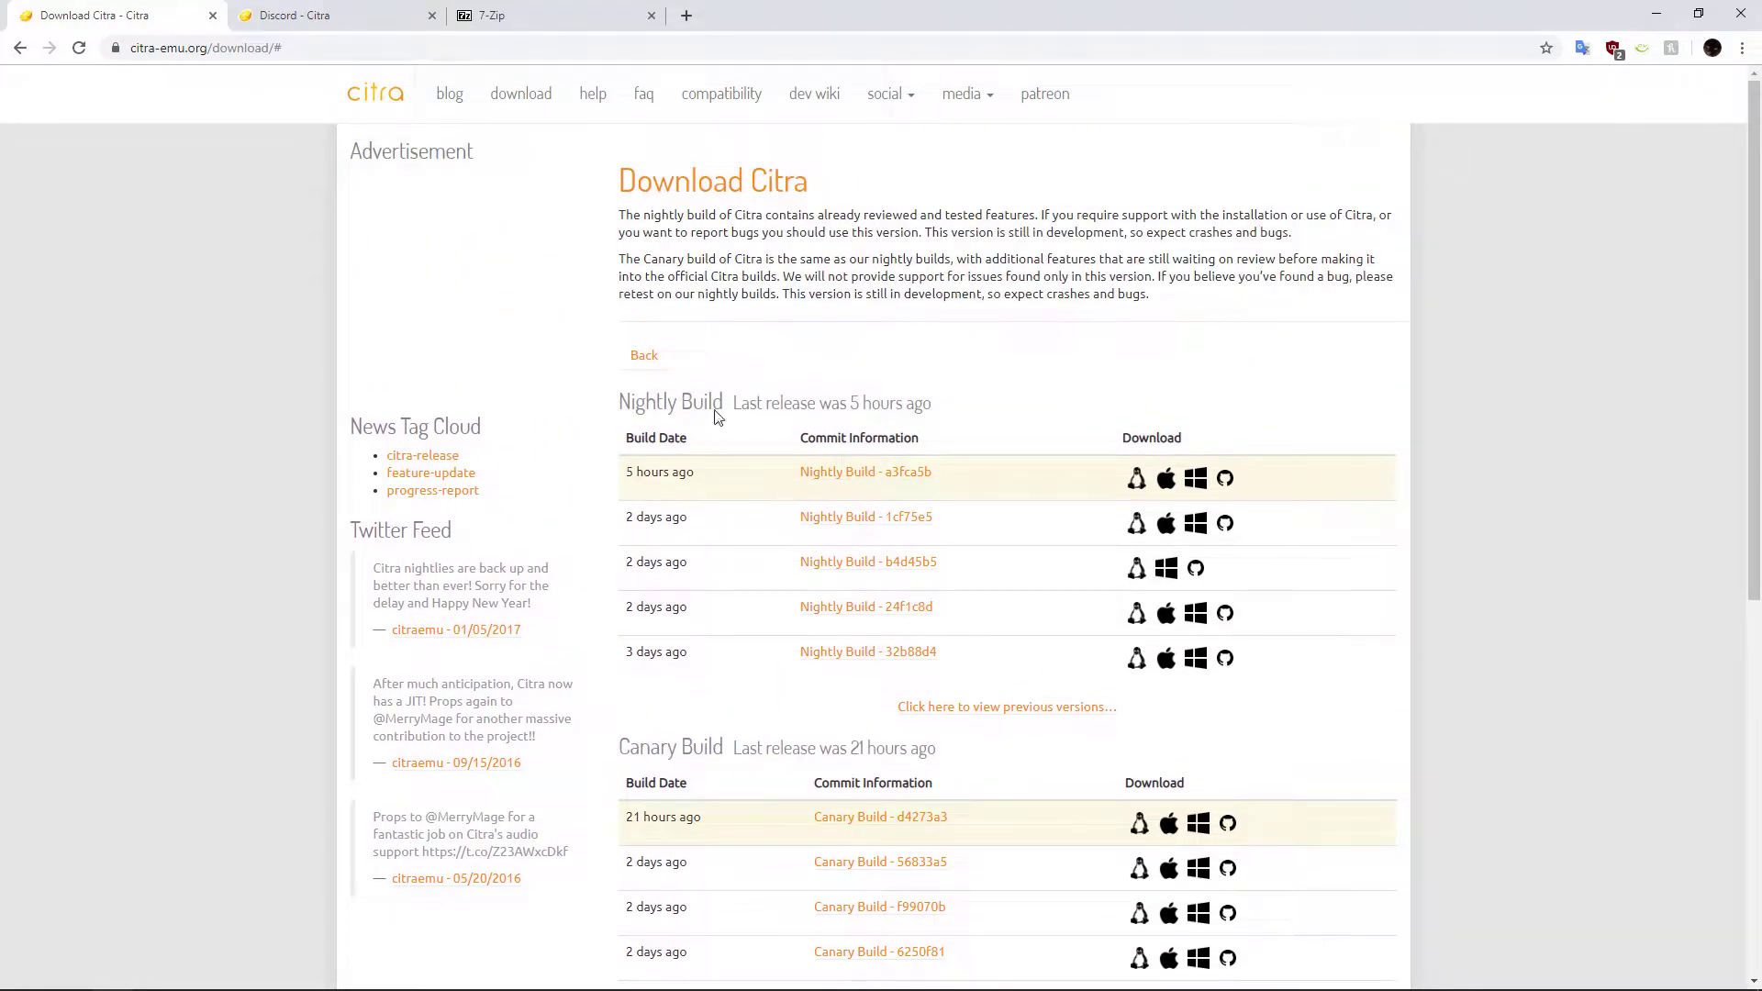
scroll(918, 633, "down", 3)
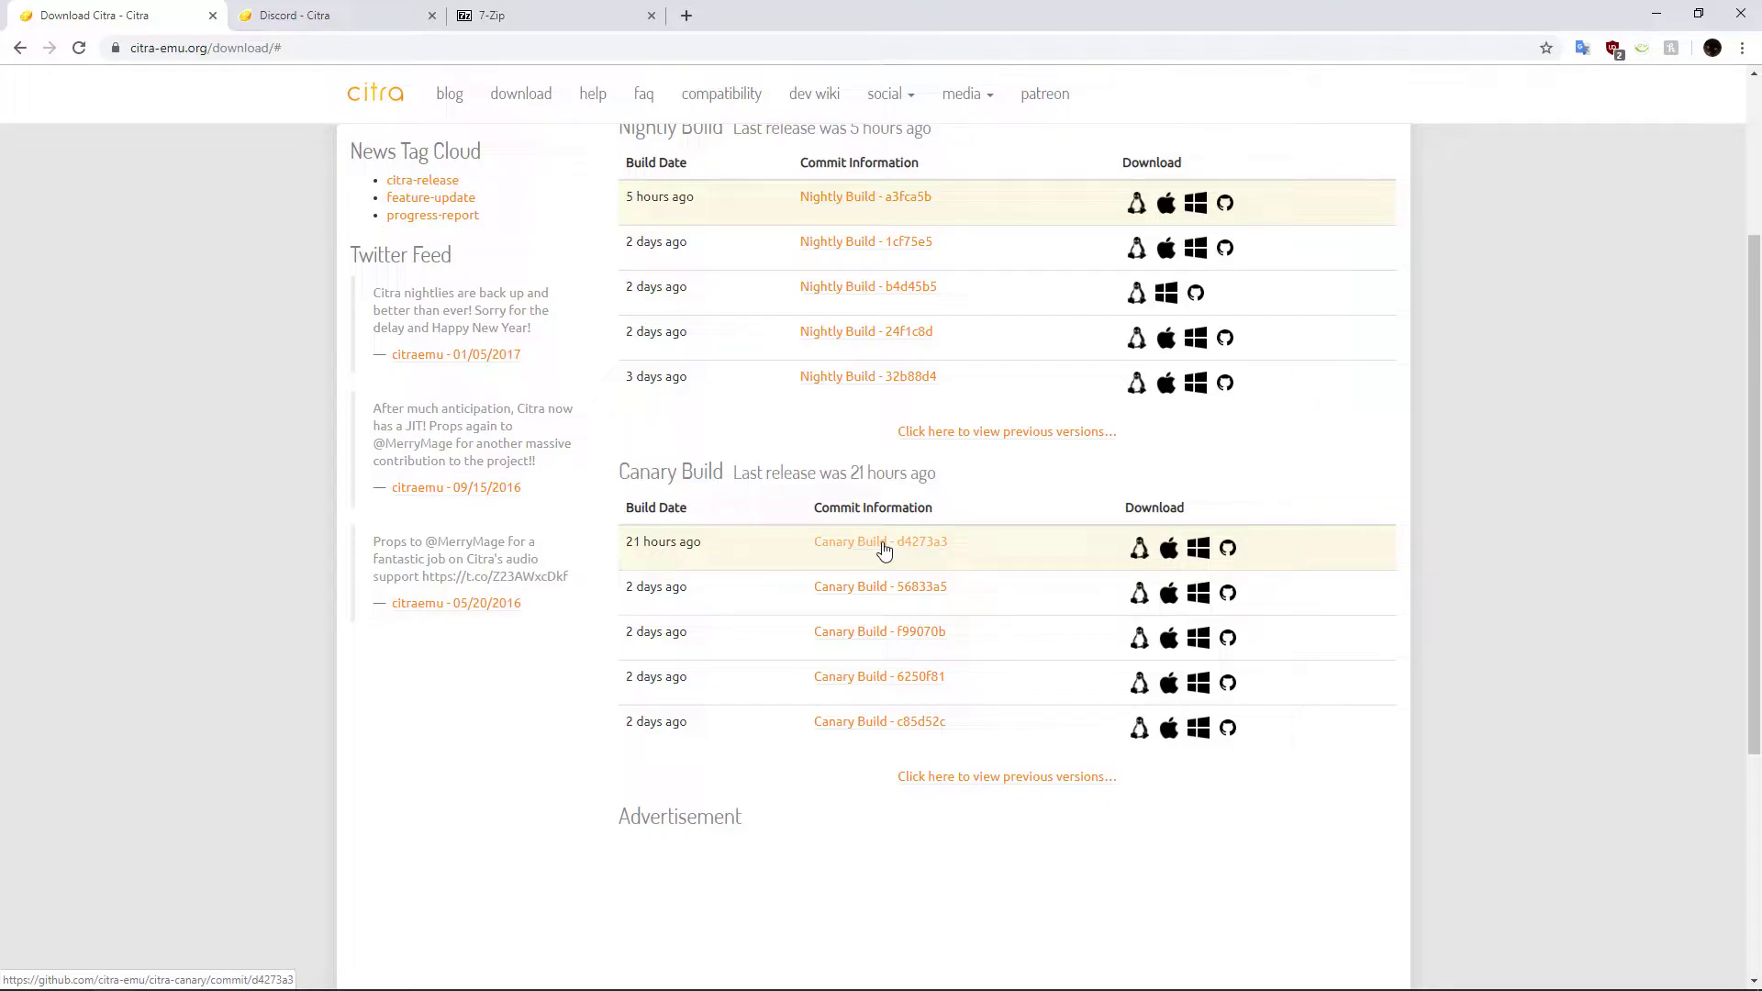
left_click(312, 13)
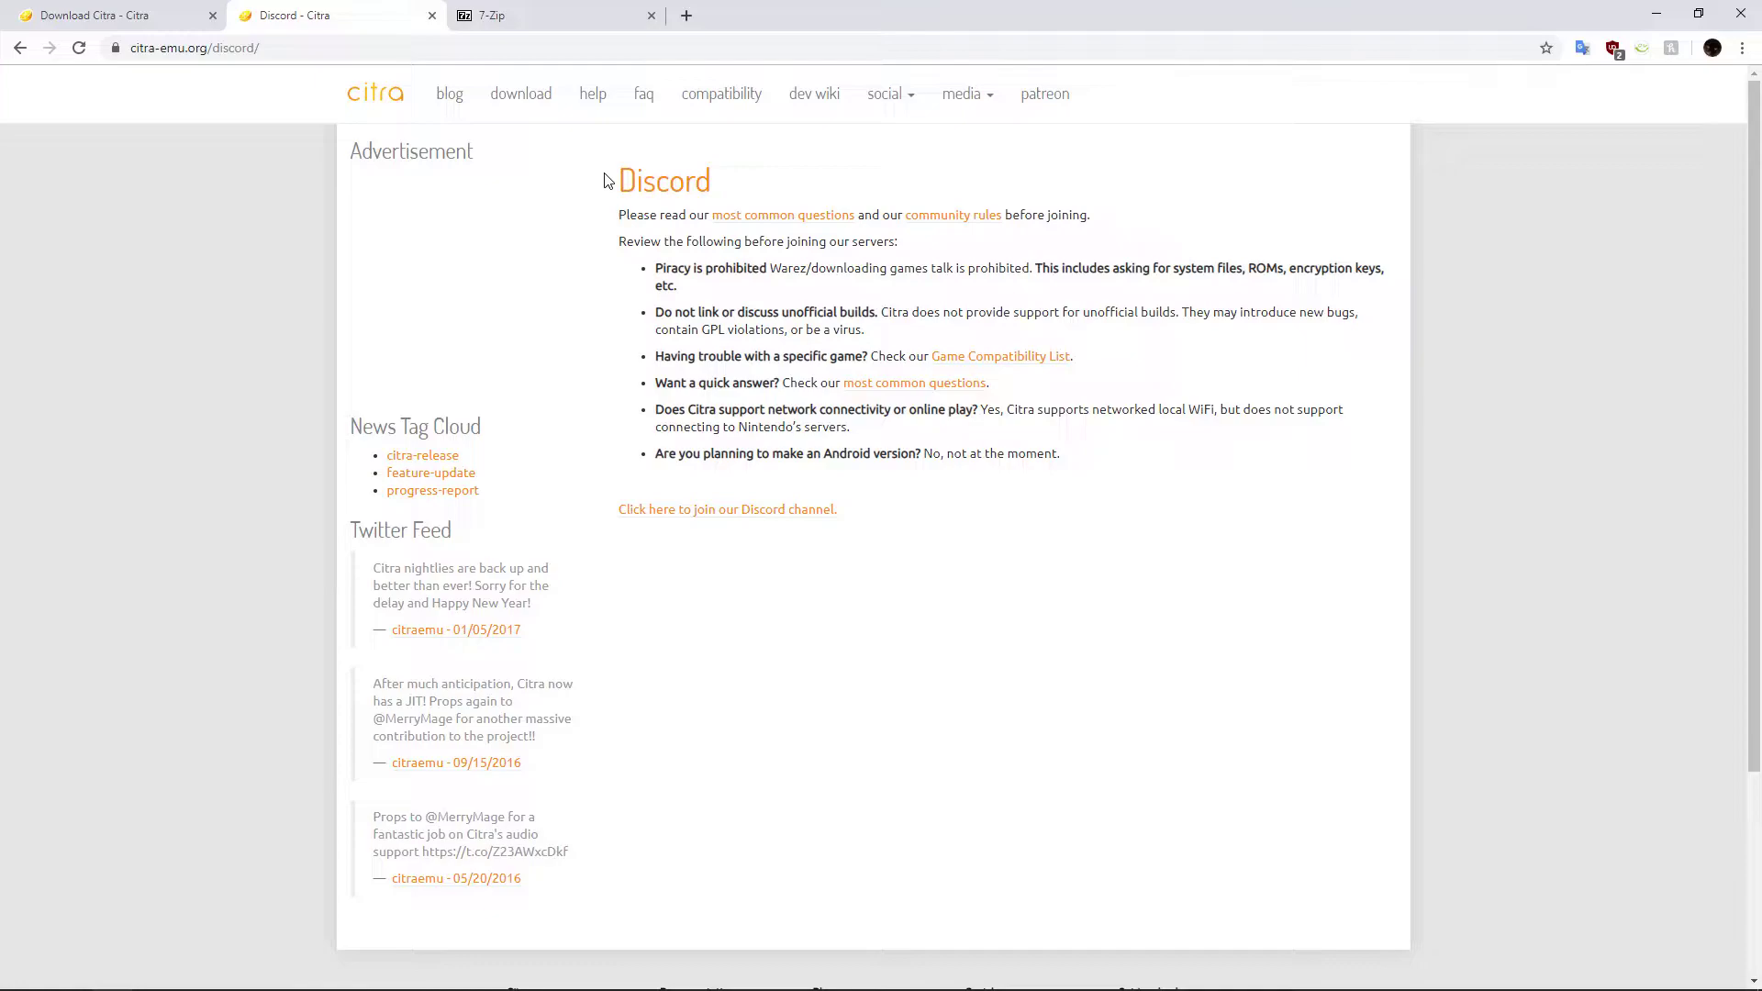
mouse_move(605, 181)
left_mouse_down()
mouse_move(766, 193)
mouse_move(610, 176)
left_mouse_up()
middle_click(643, 93)
left_click(550, 16)
scroll(977, 394, "down", 5)
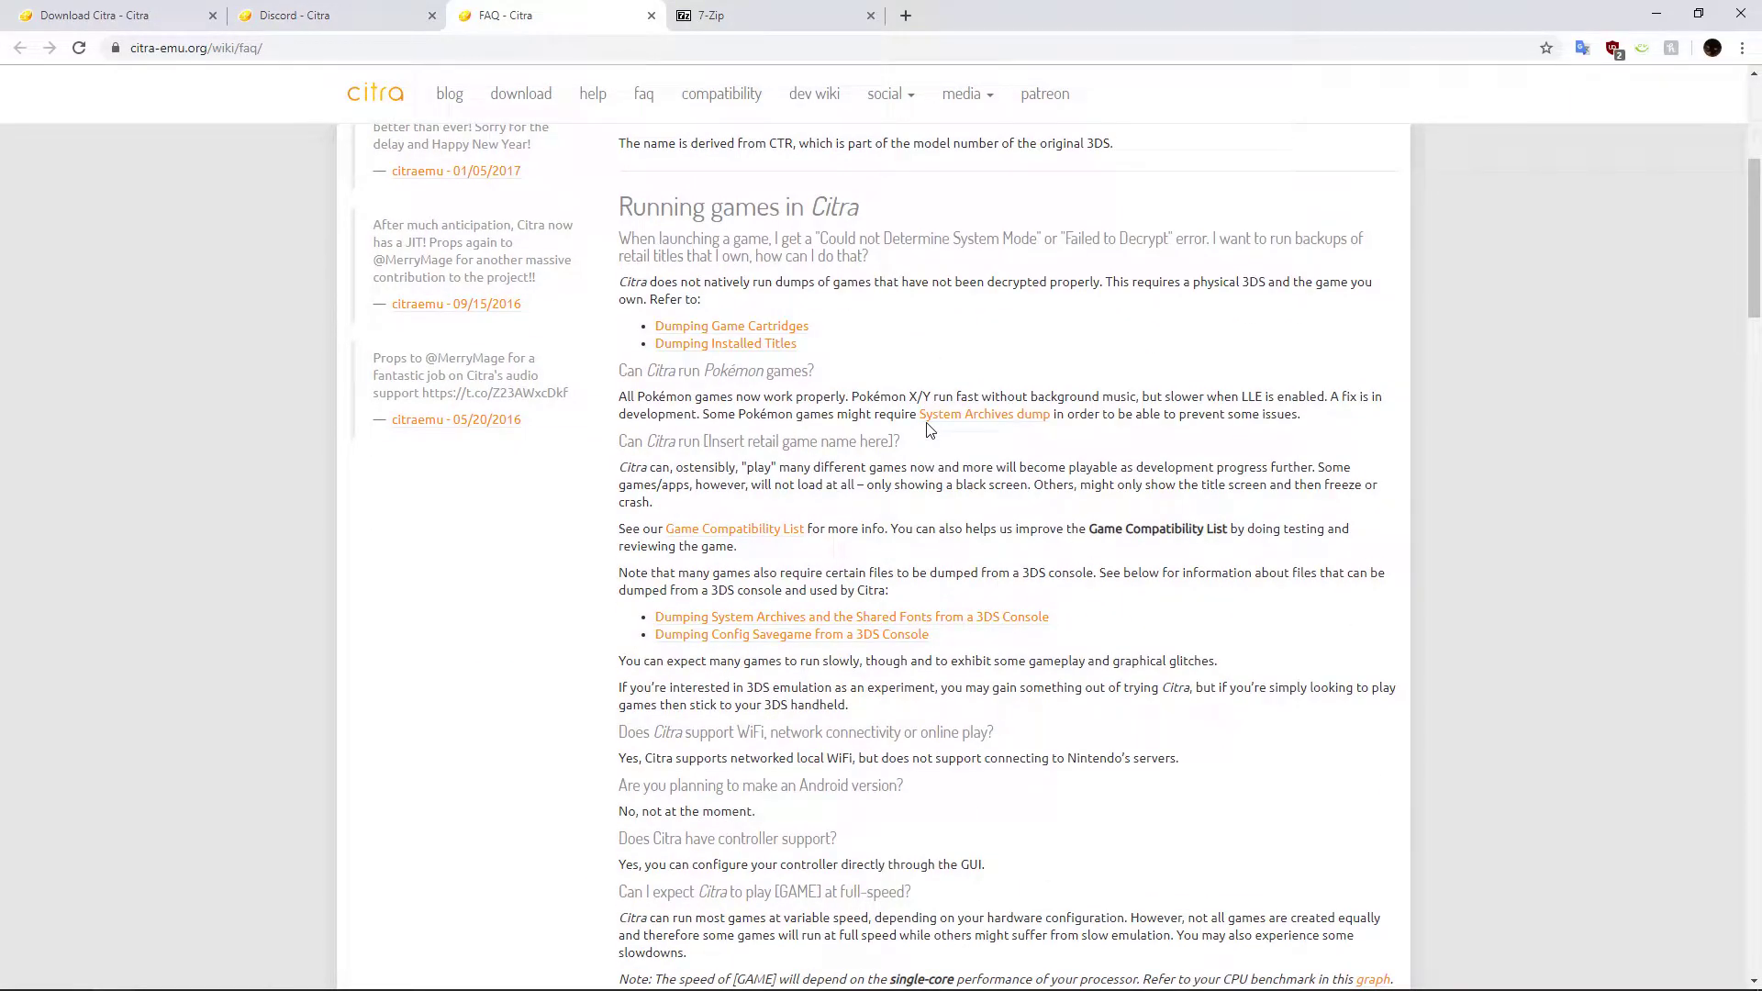
scroll(928, 430, "down", 12)
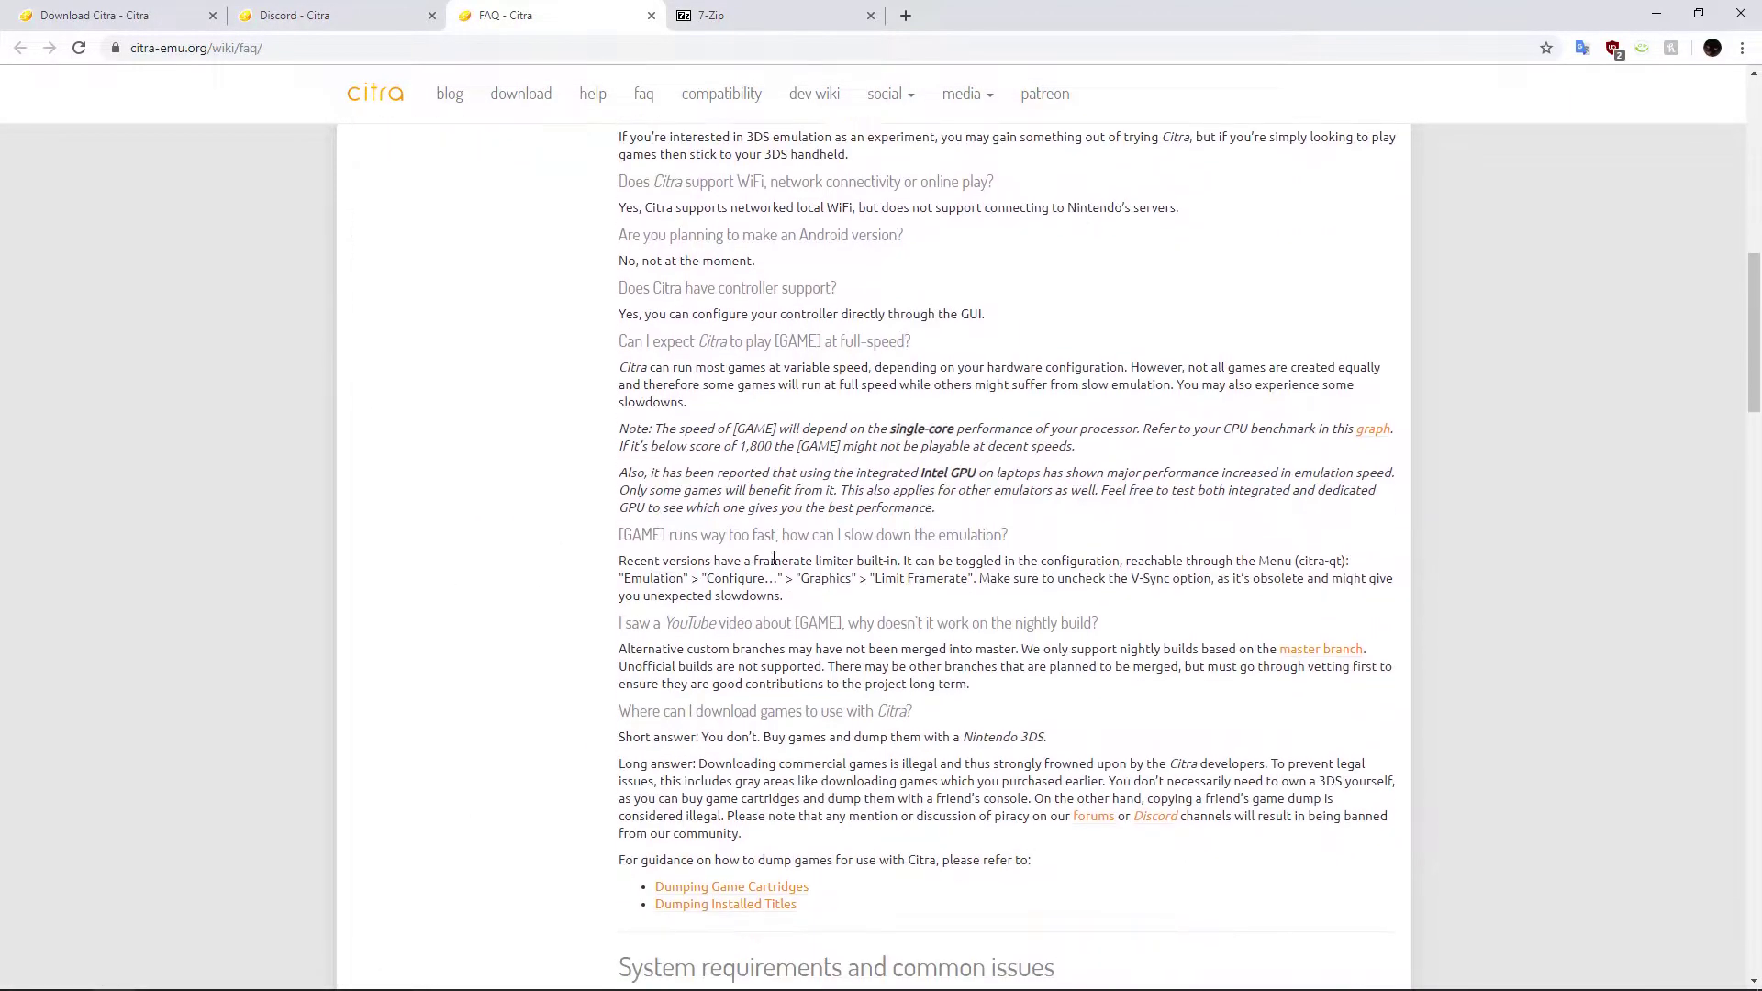
scroll(970, 470, "down", 6)
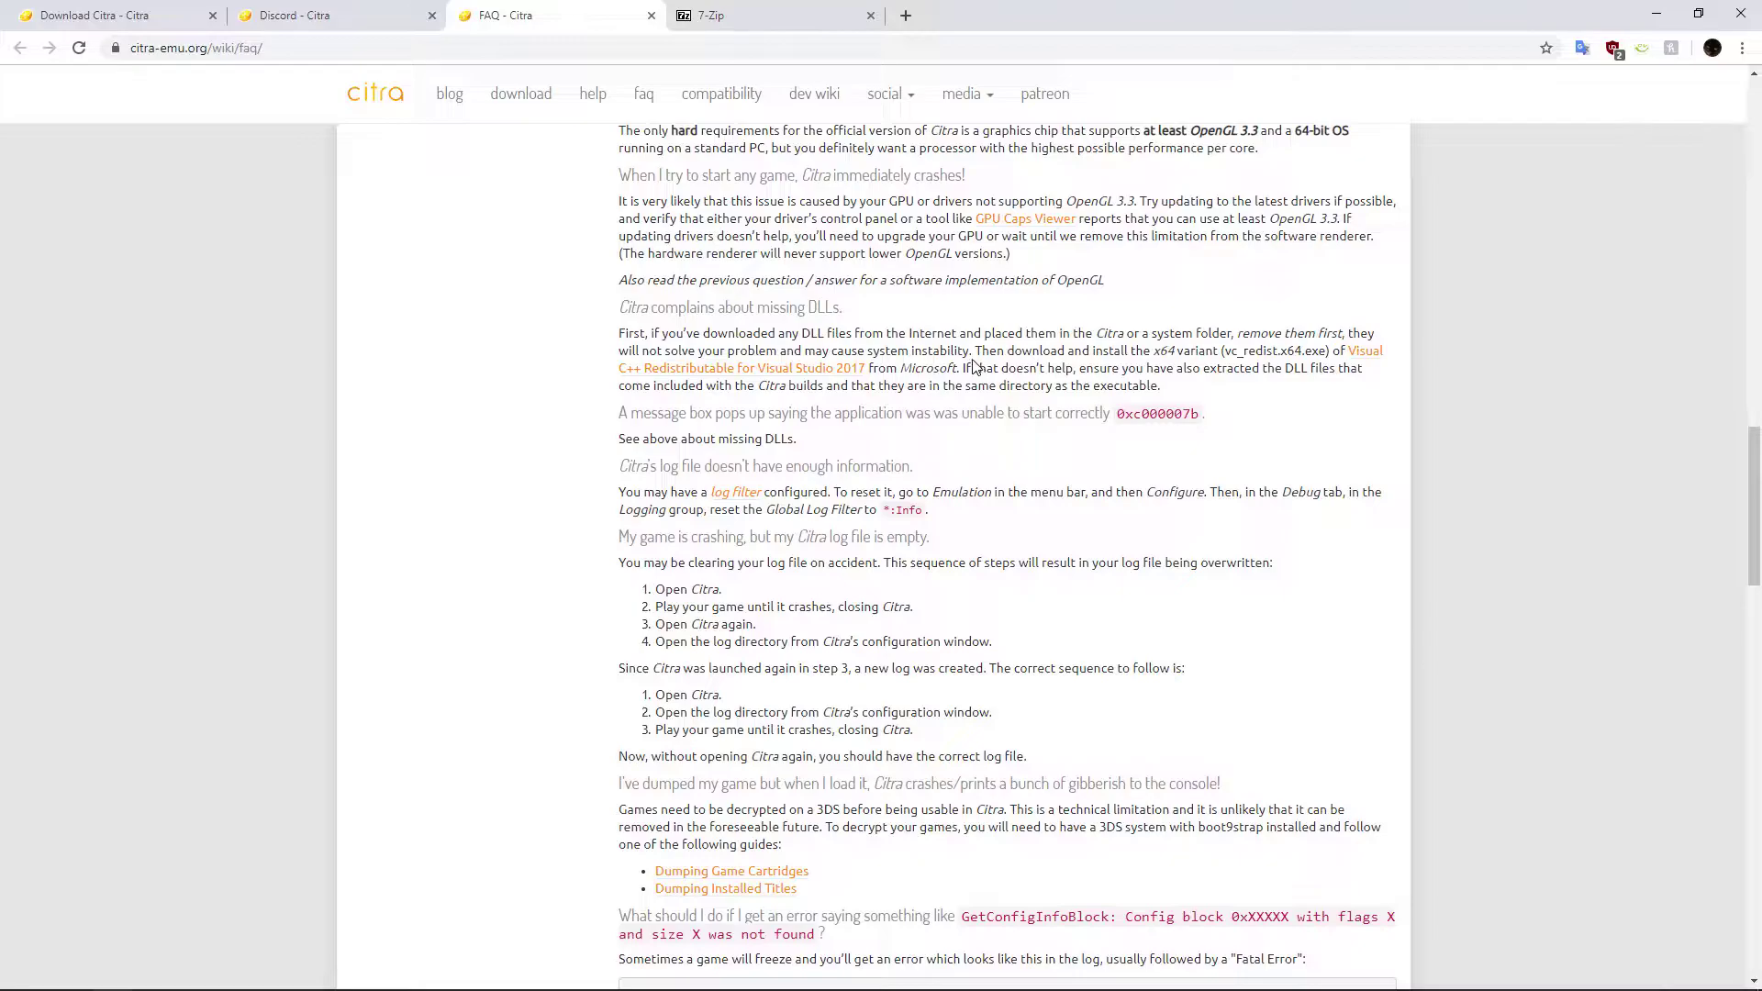
scroll(982, 359, "down", 6)
scroll(989, 351, "down", 13)
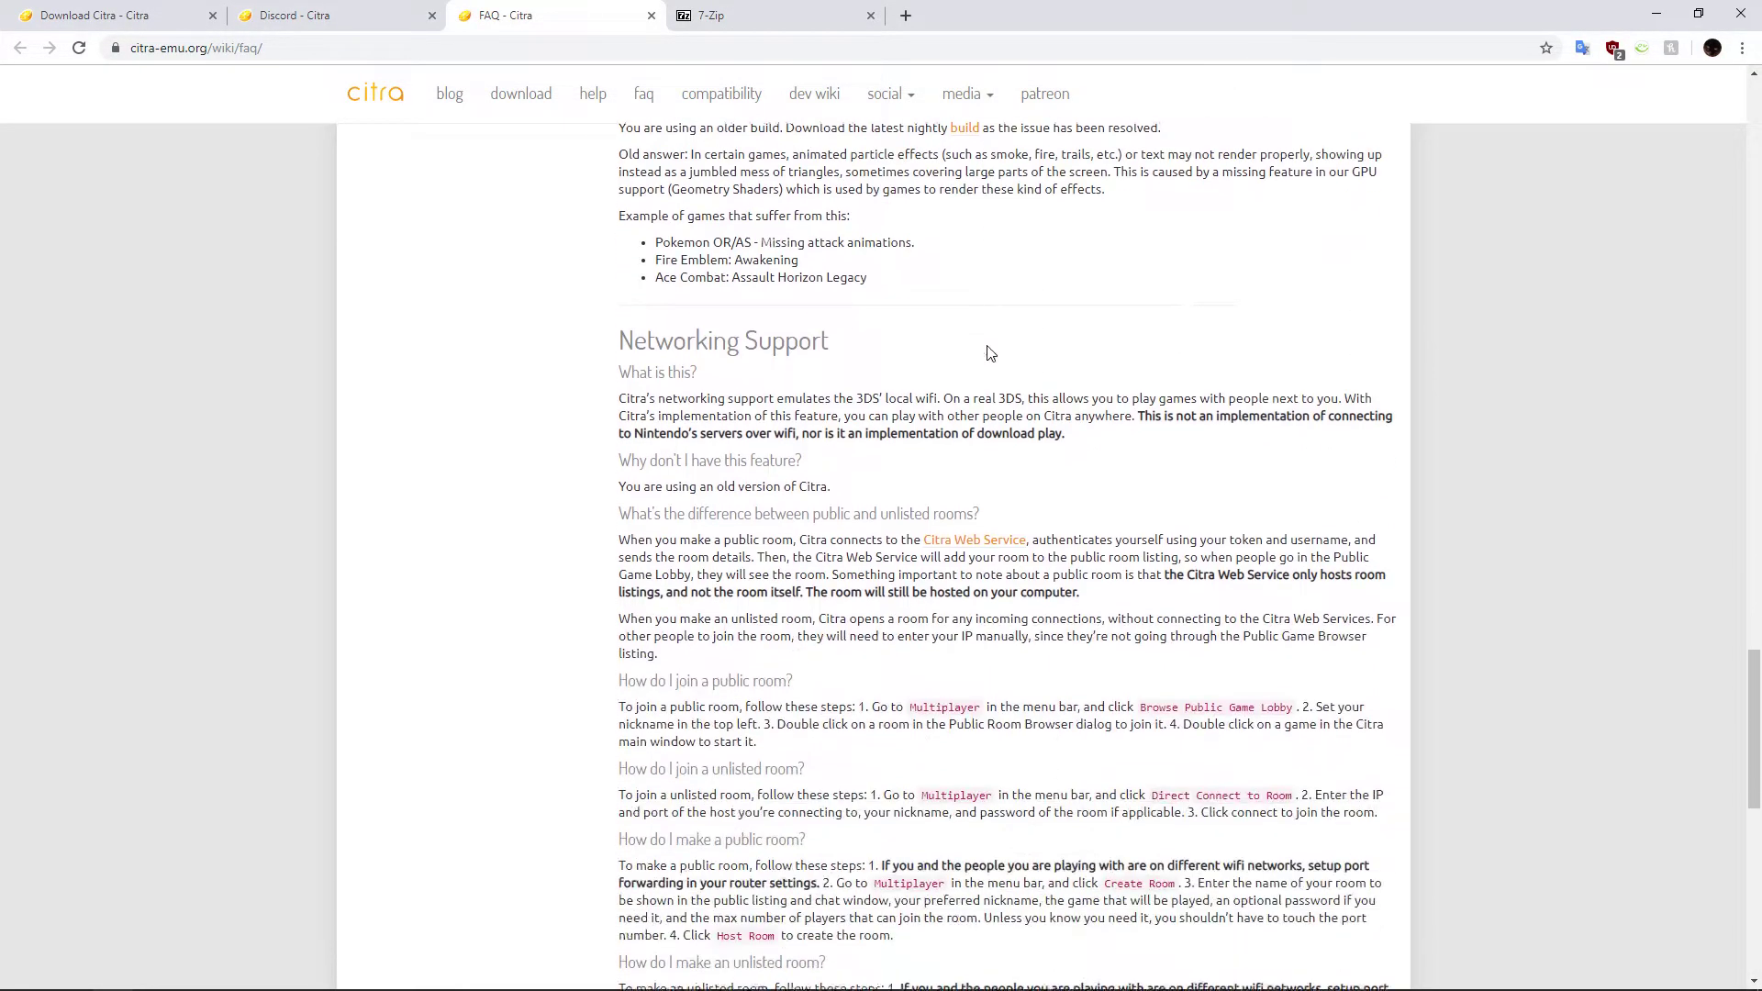
left_click(317, 15)
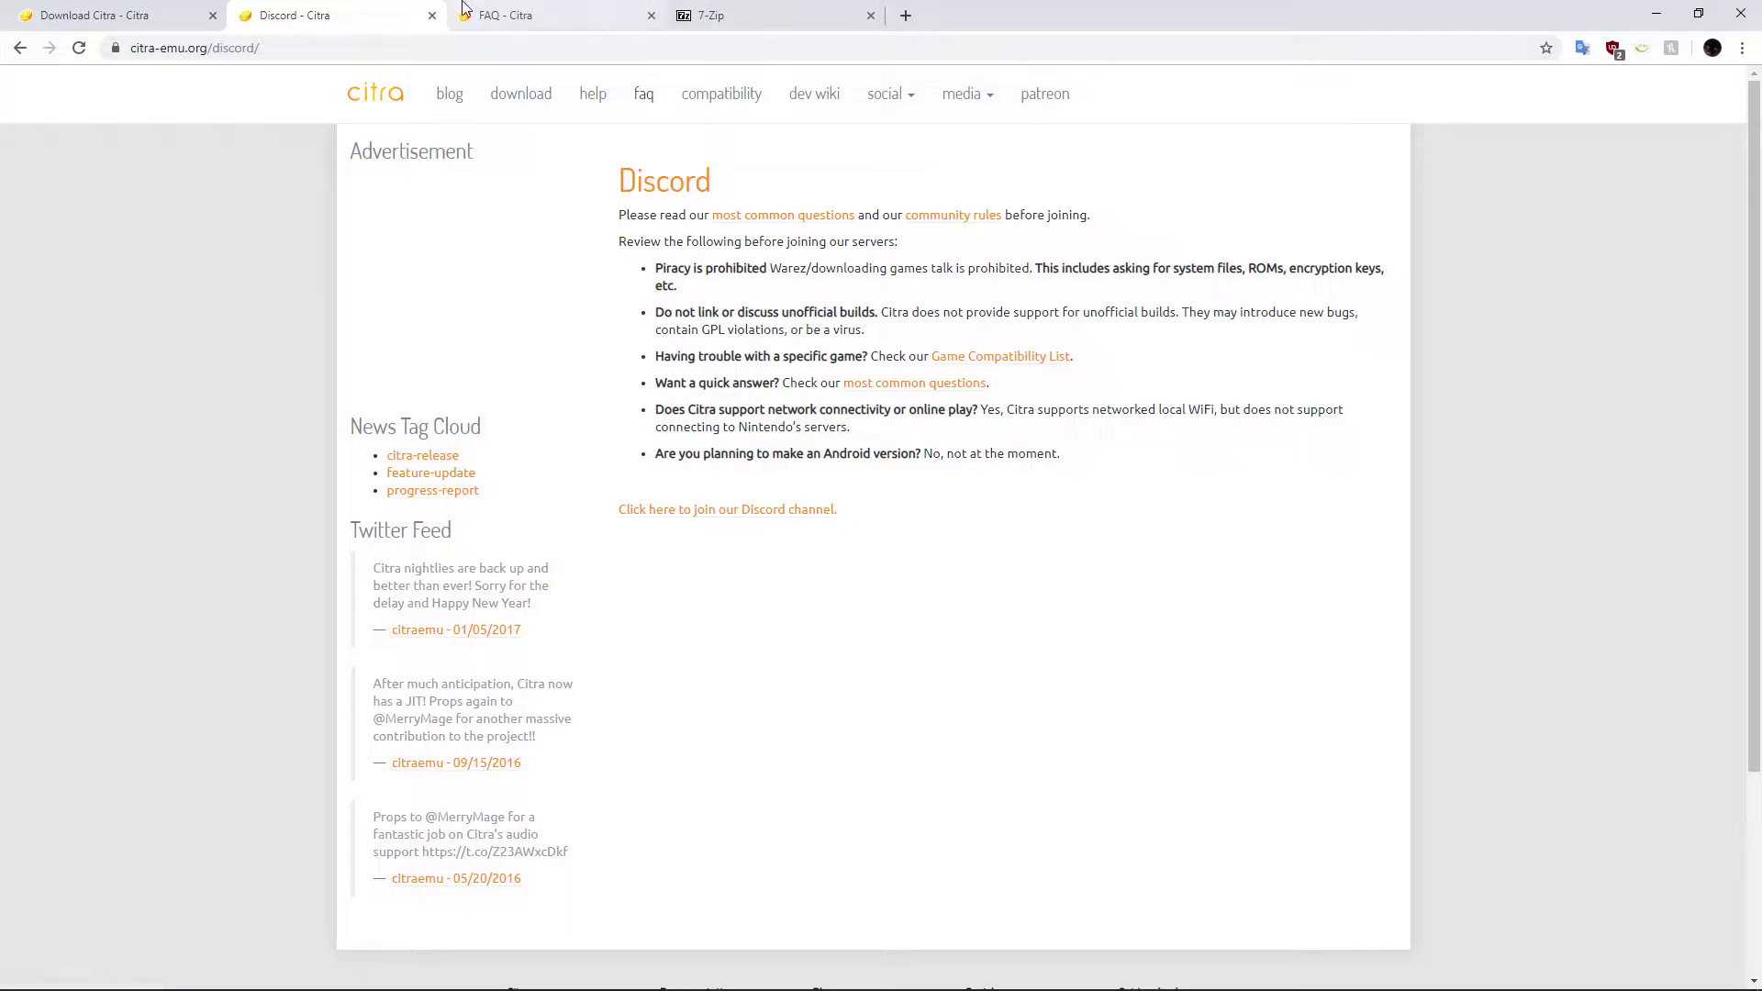
left_click(531, 17)
scroll(826, 330, "down", 5)
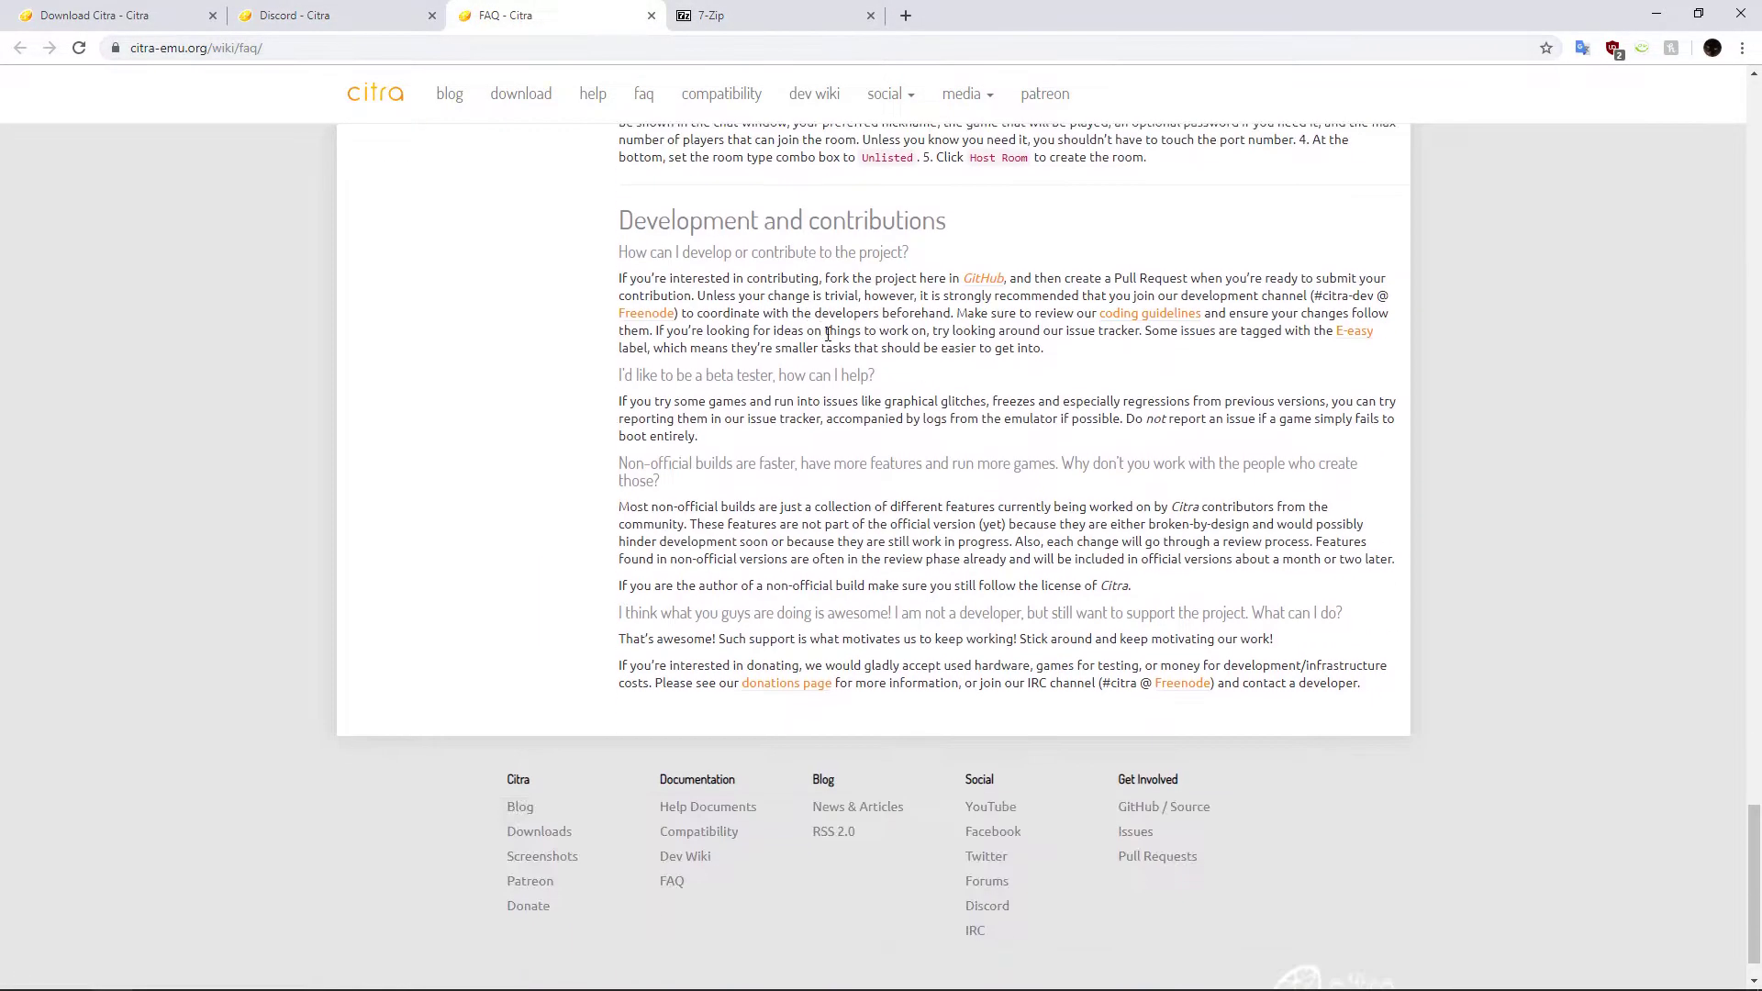
left_click(652, 16)
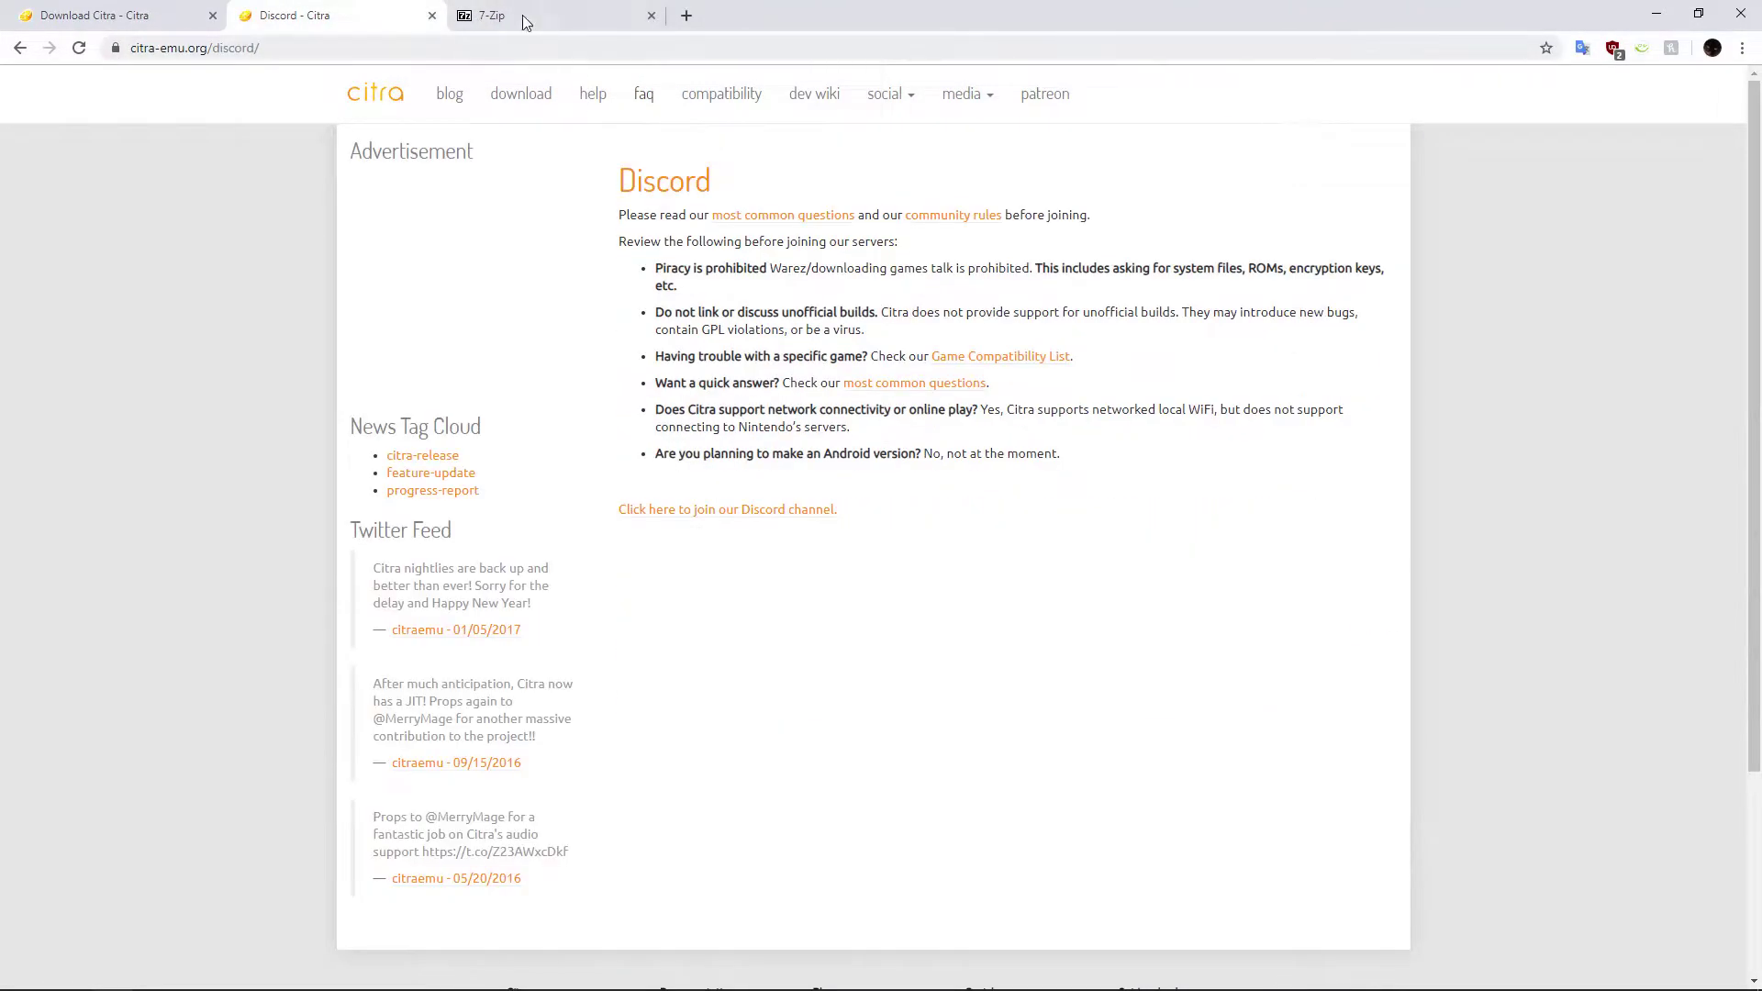
Step: Move from the 7-Zip site through the Citra Discord page back to the Citra download tab
left_click(523, 16)
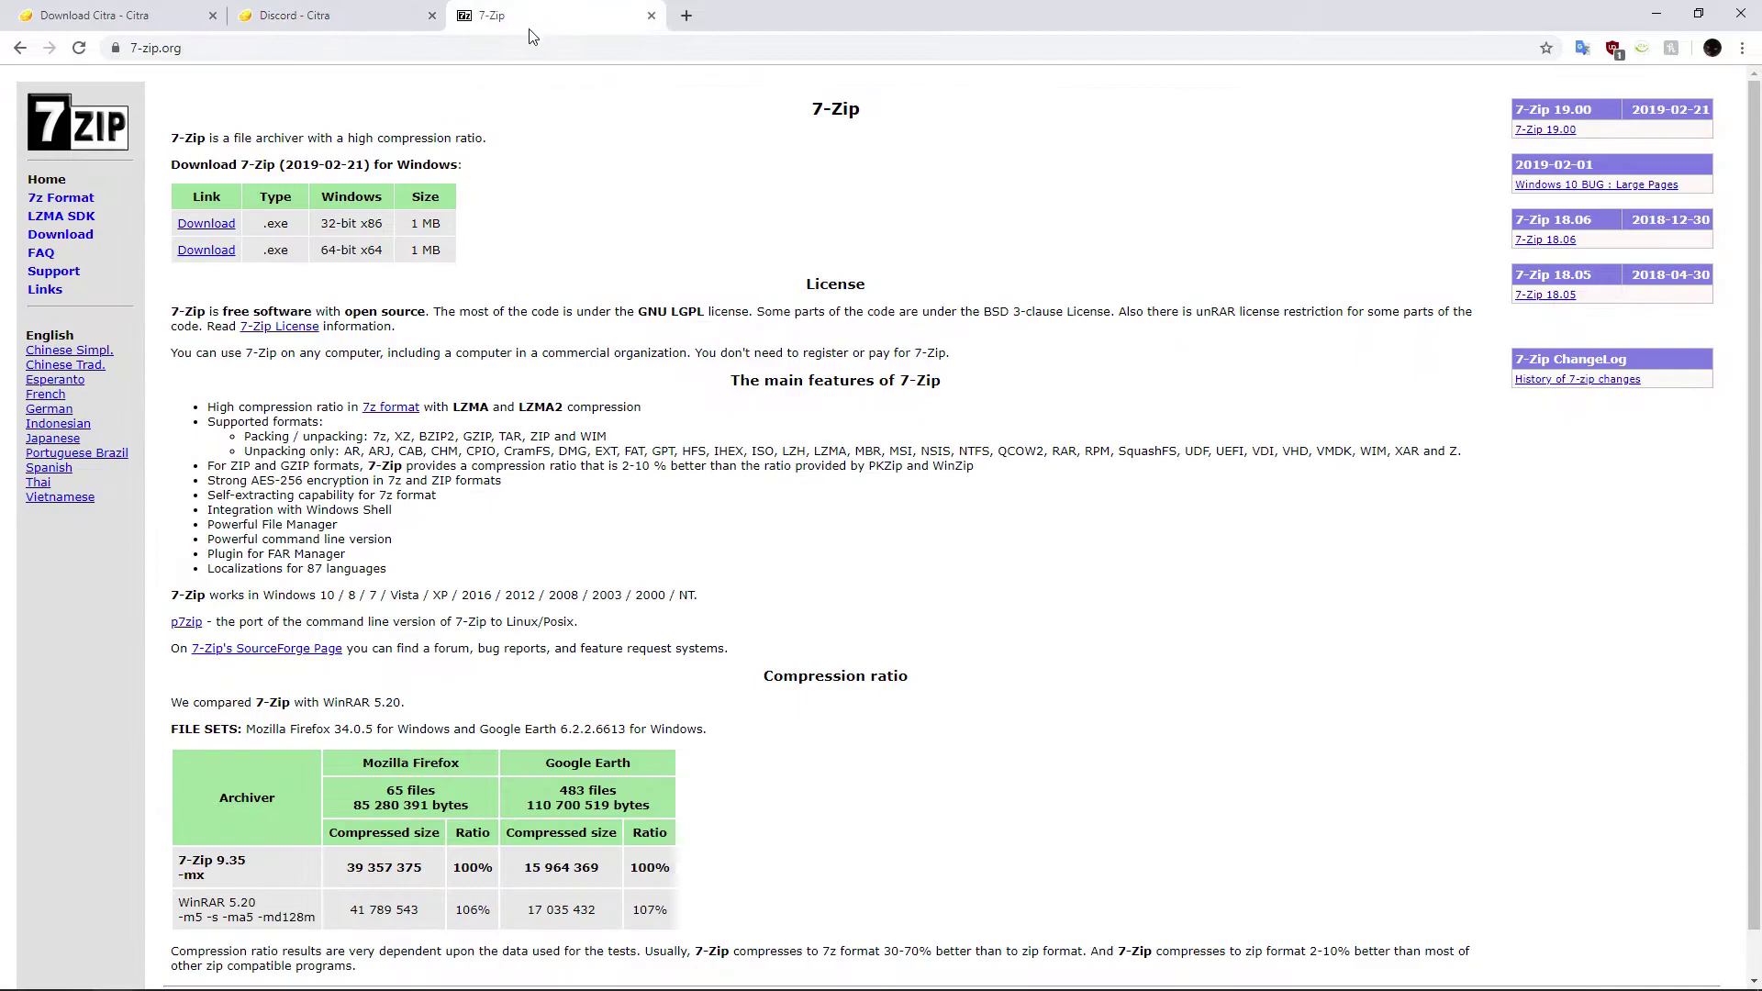
left_click(347, 7)
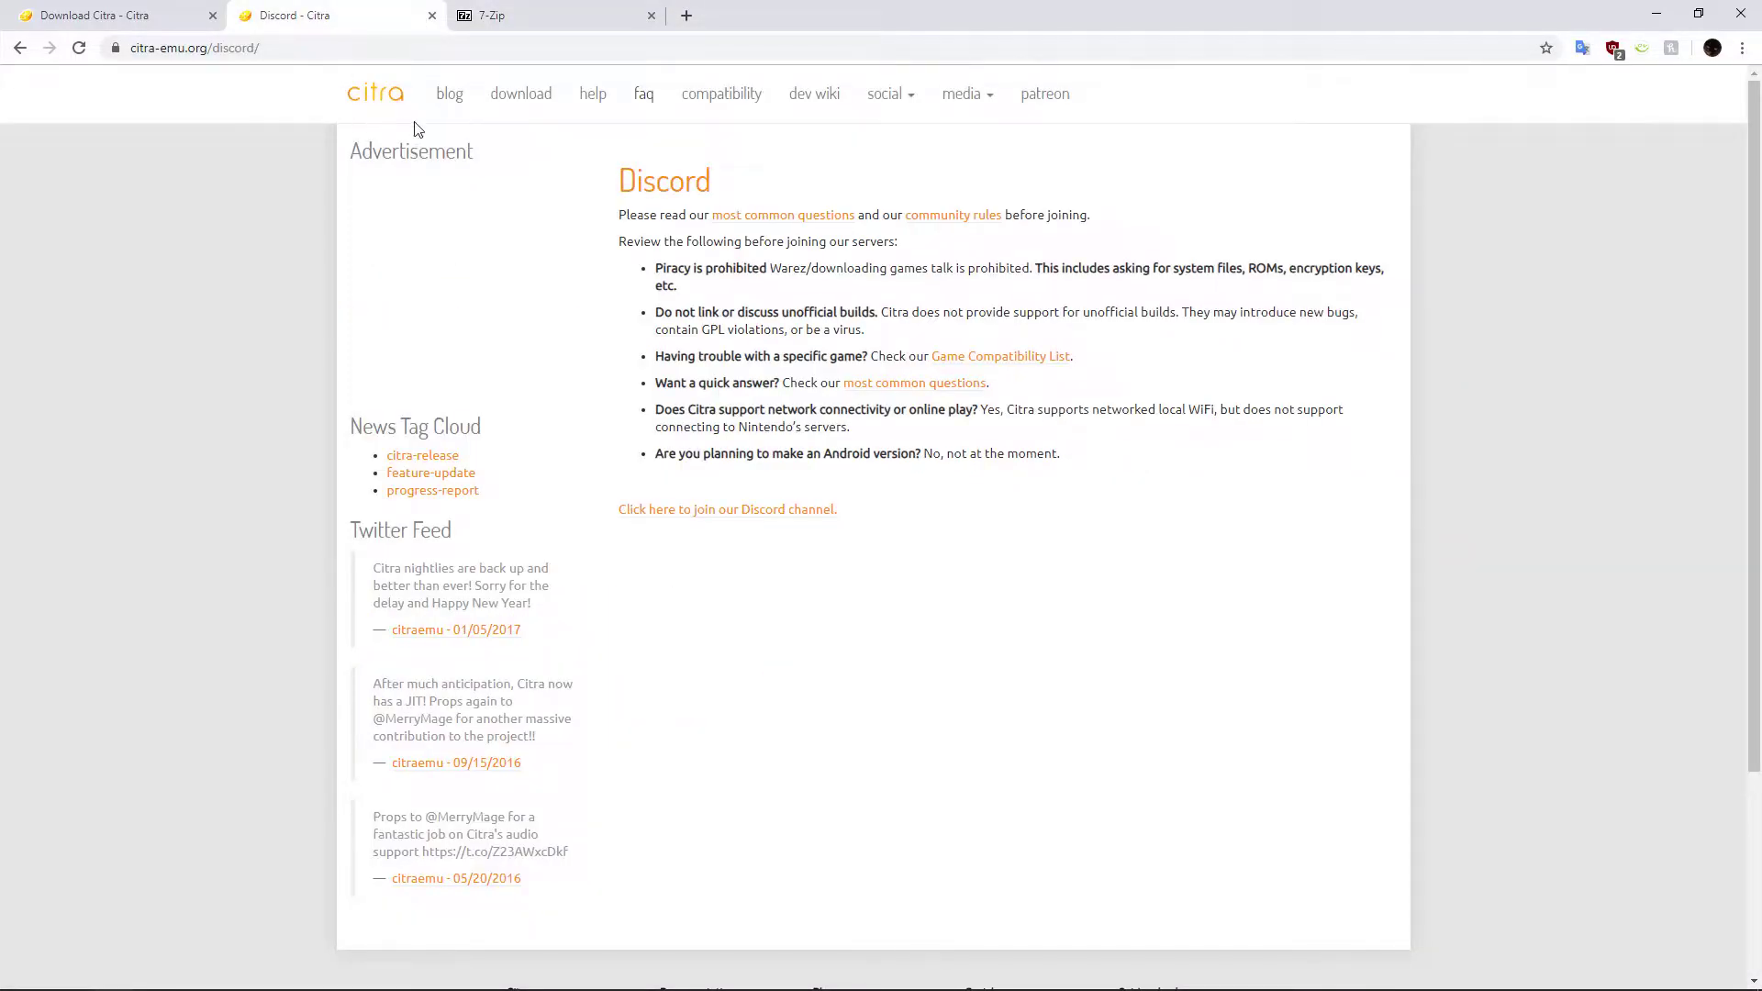
left_click(128, 7)
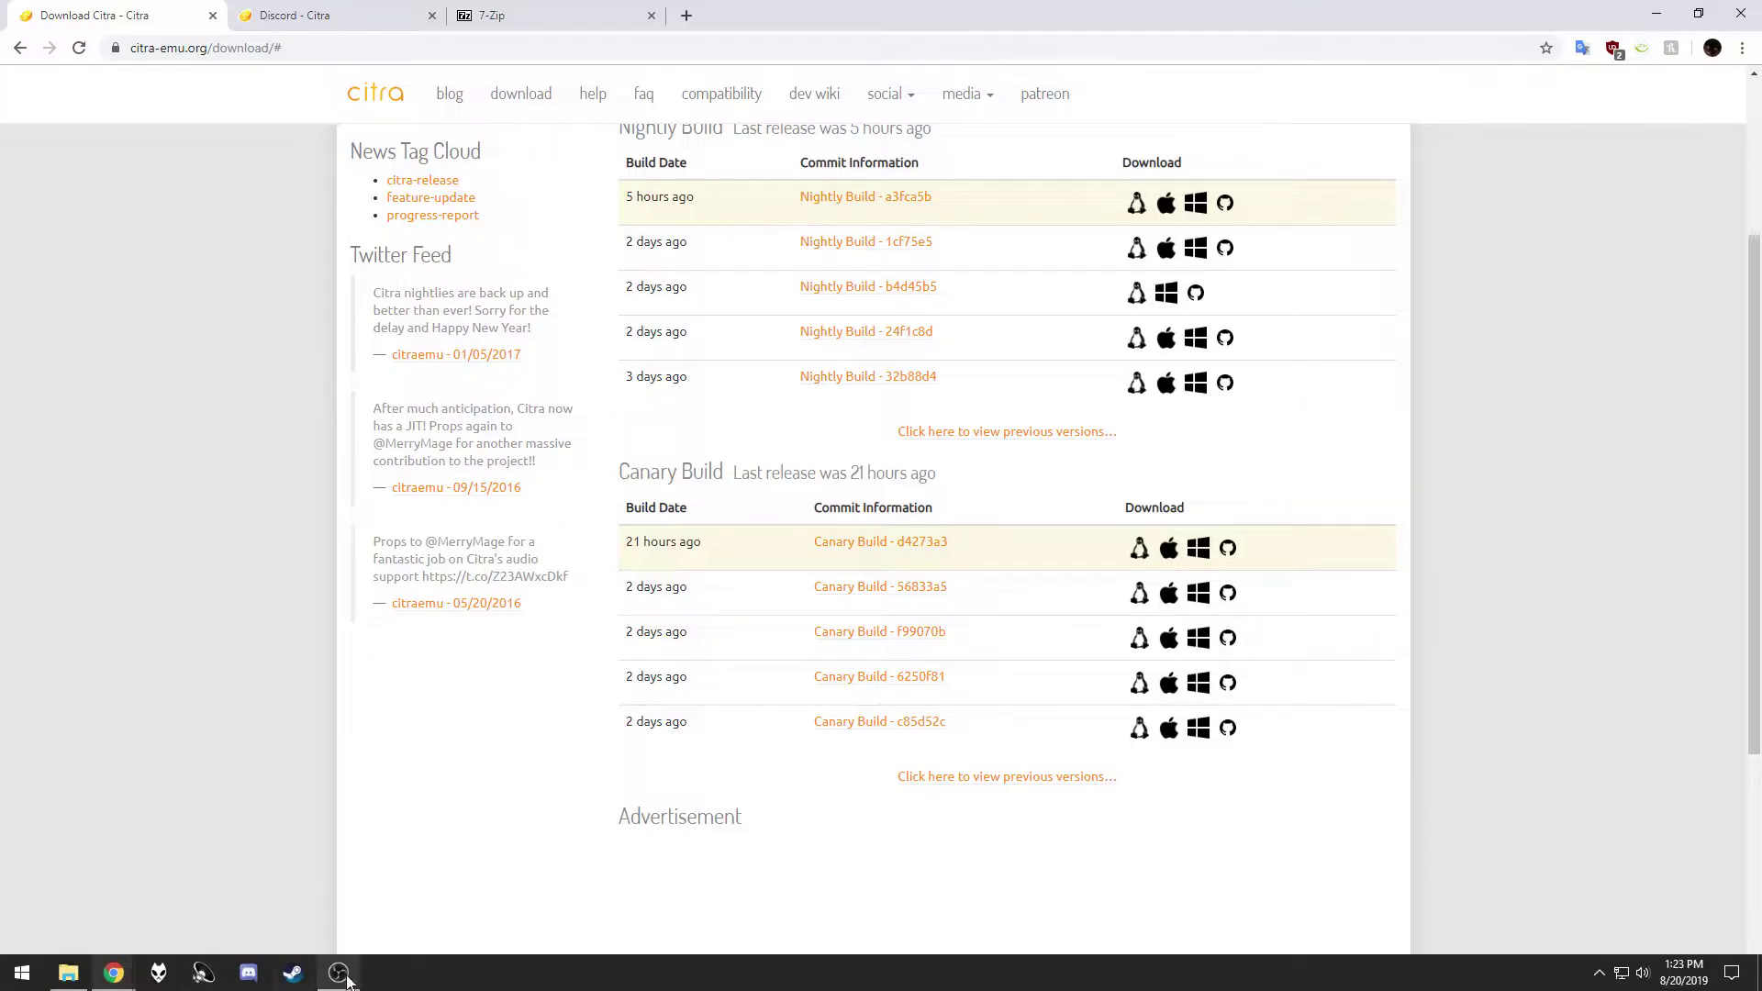
Step: Search the Start menu for 'citra' and launch citra-qt.exe
key("super")
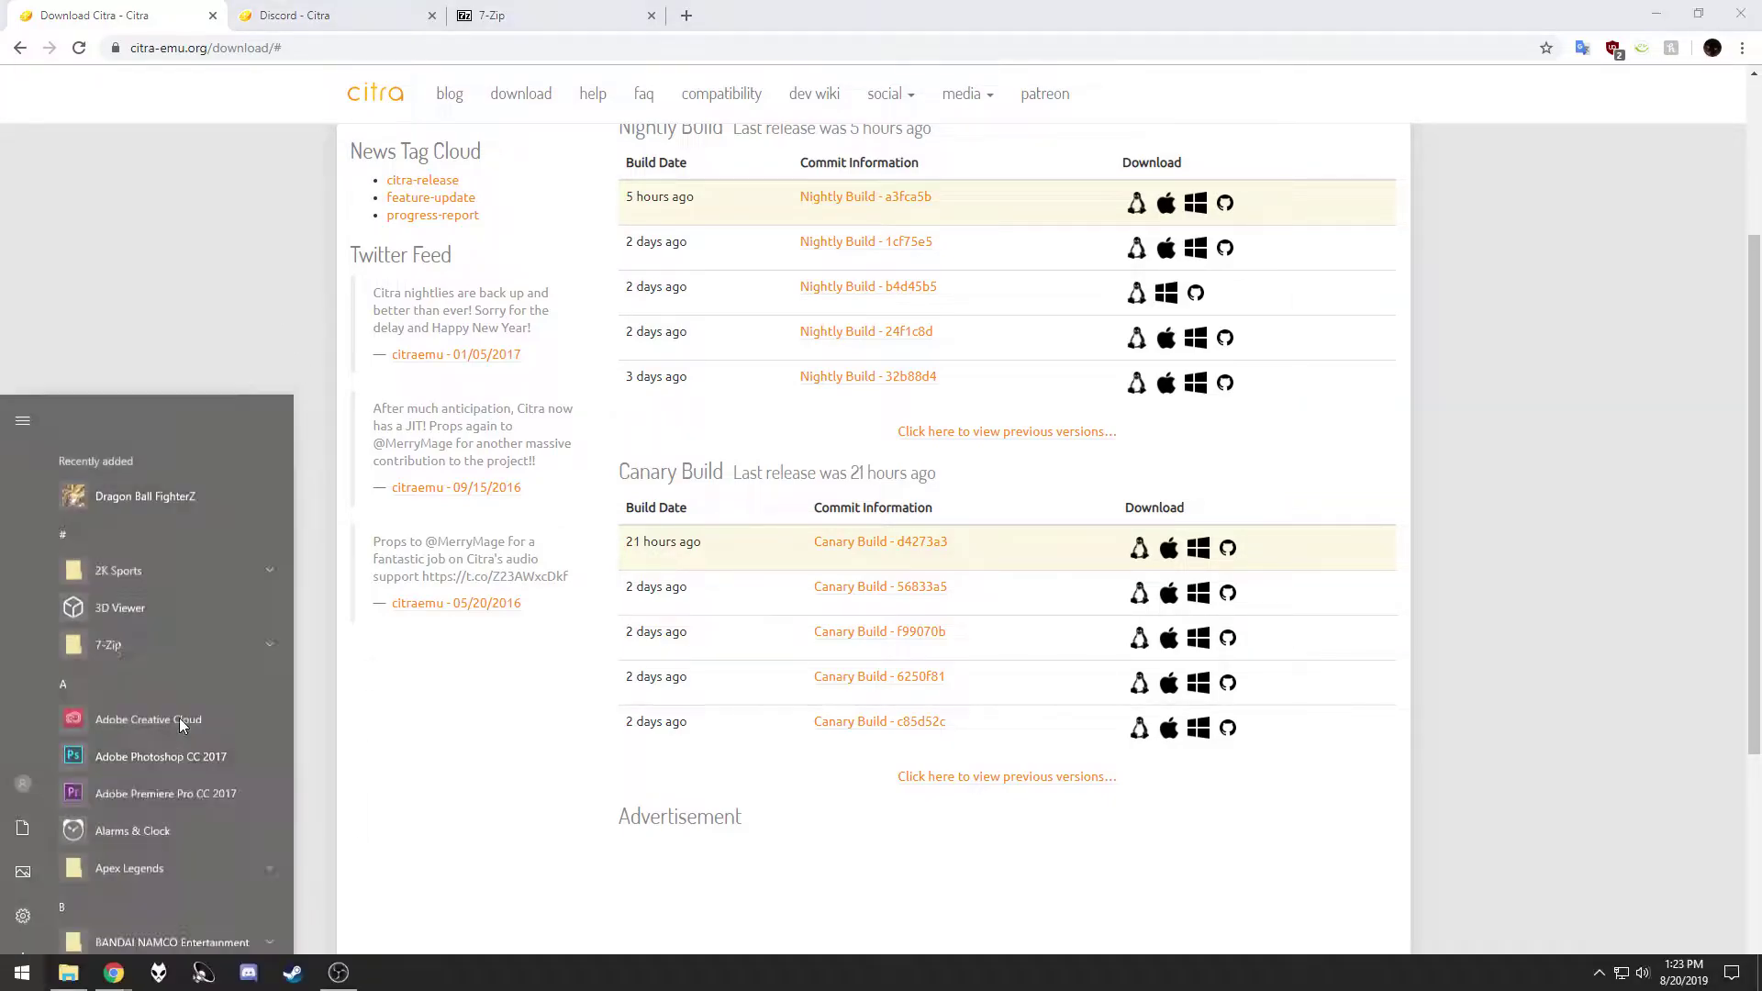
type("citra")
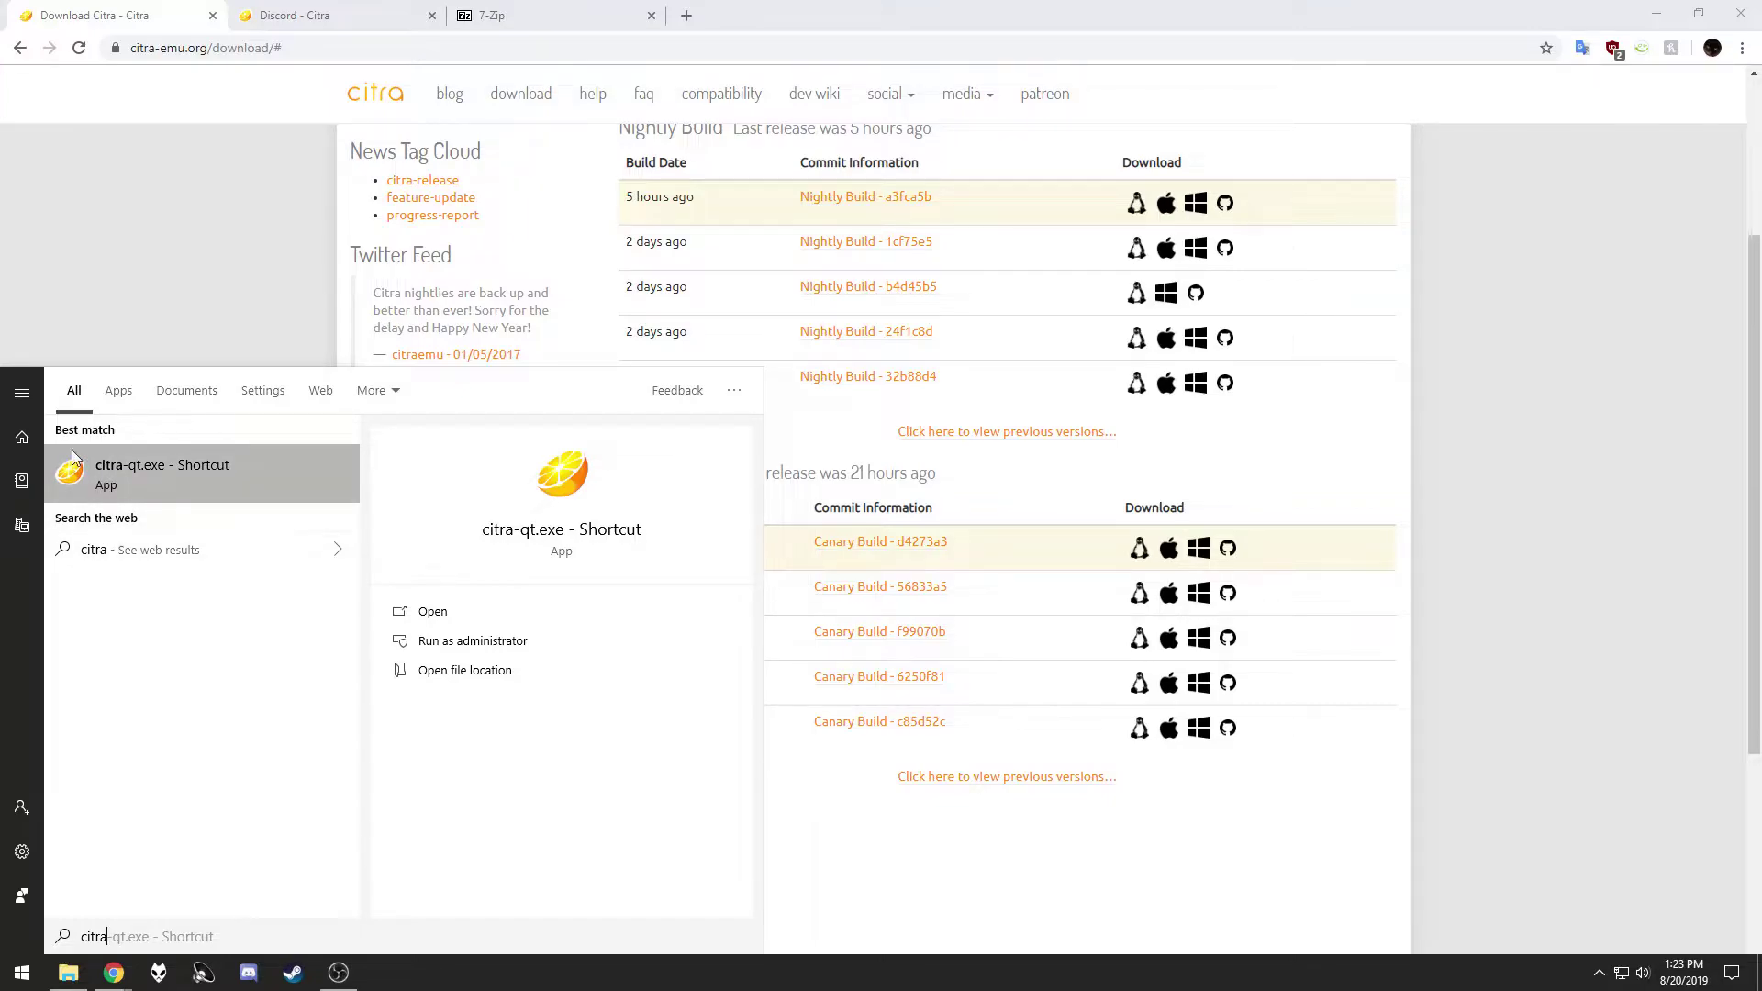
left_click(287, 476)
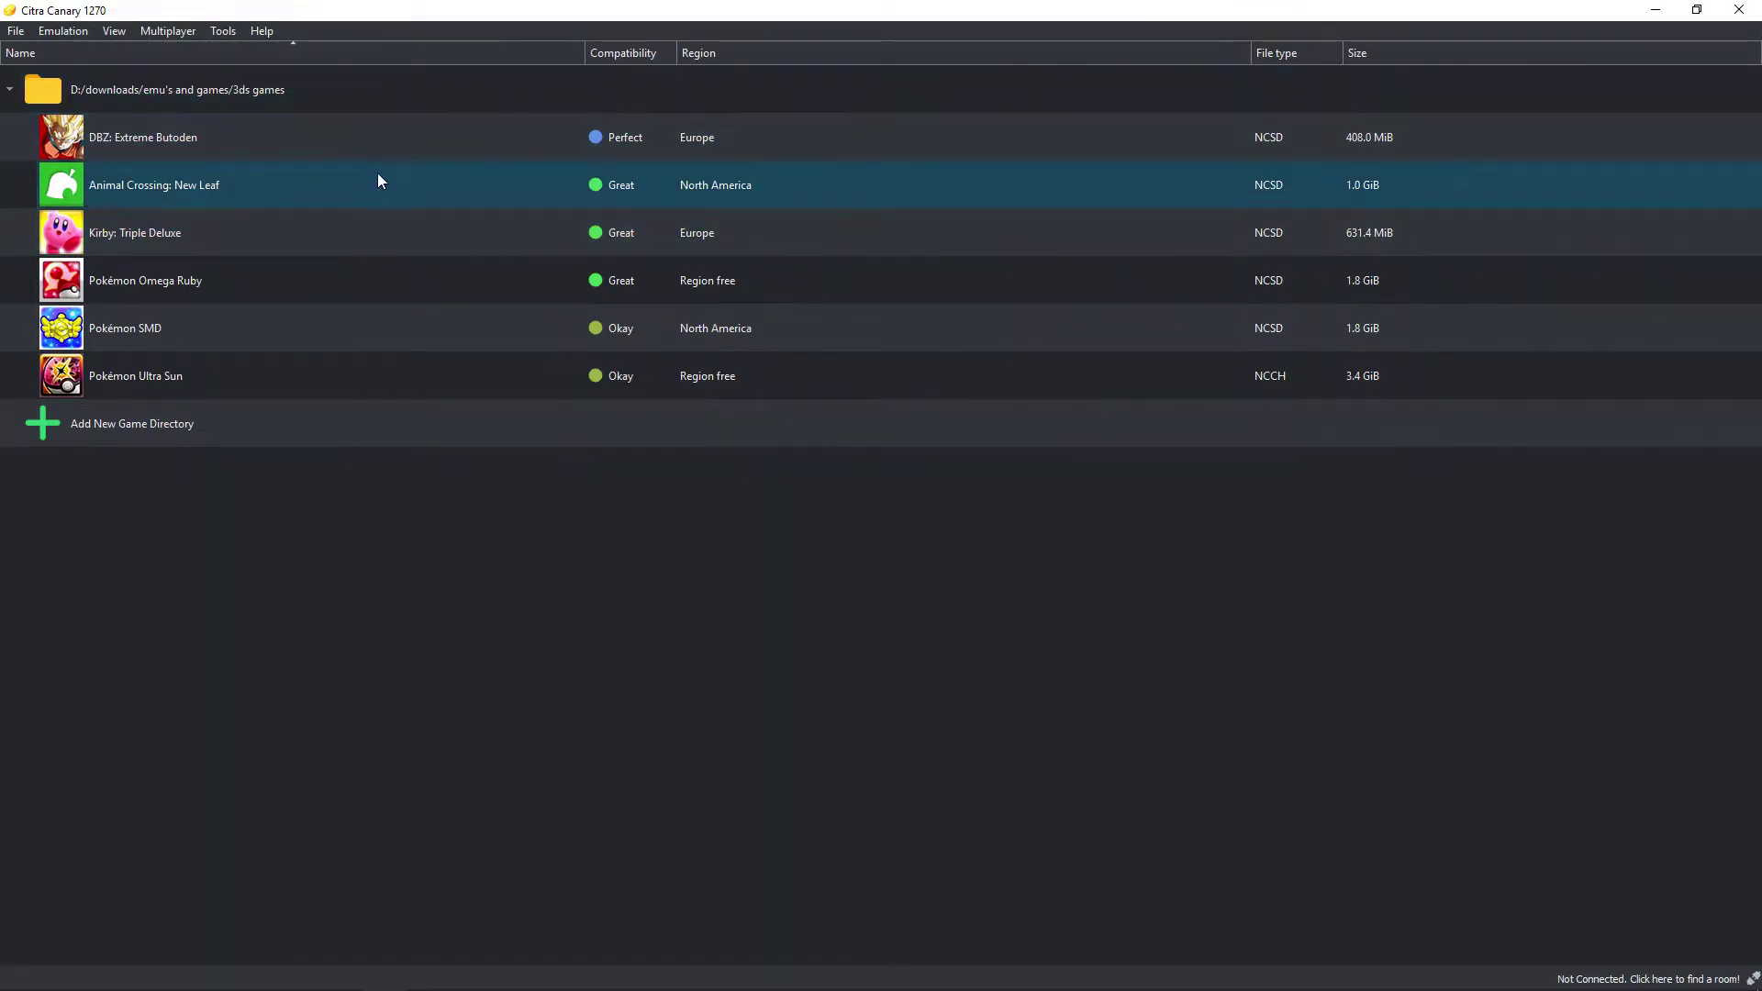
Step: Collapse the 3ds games folder in Citra's game list
left_click(11, 90)
left_click(19, 32)
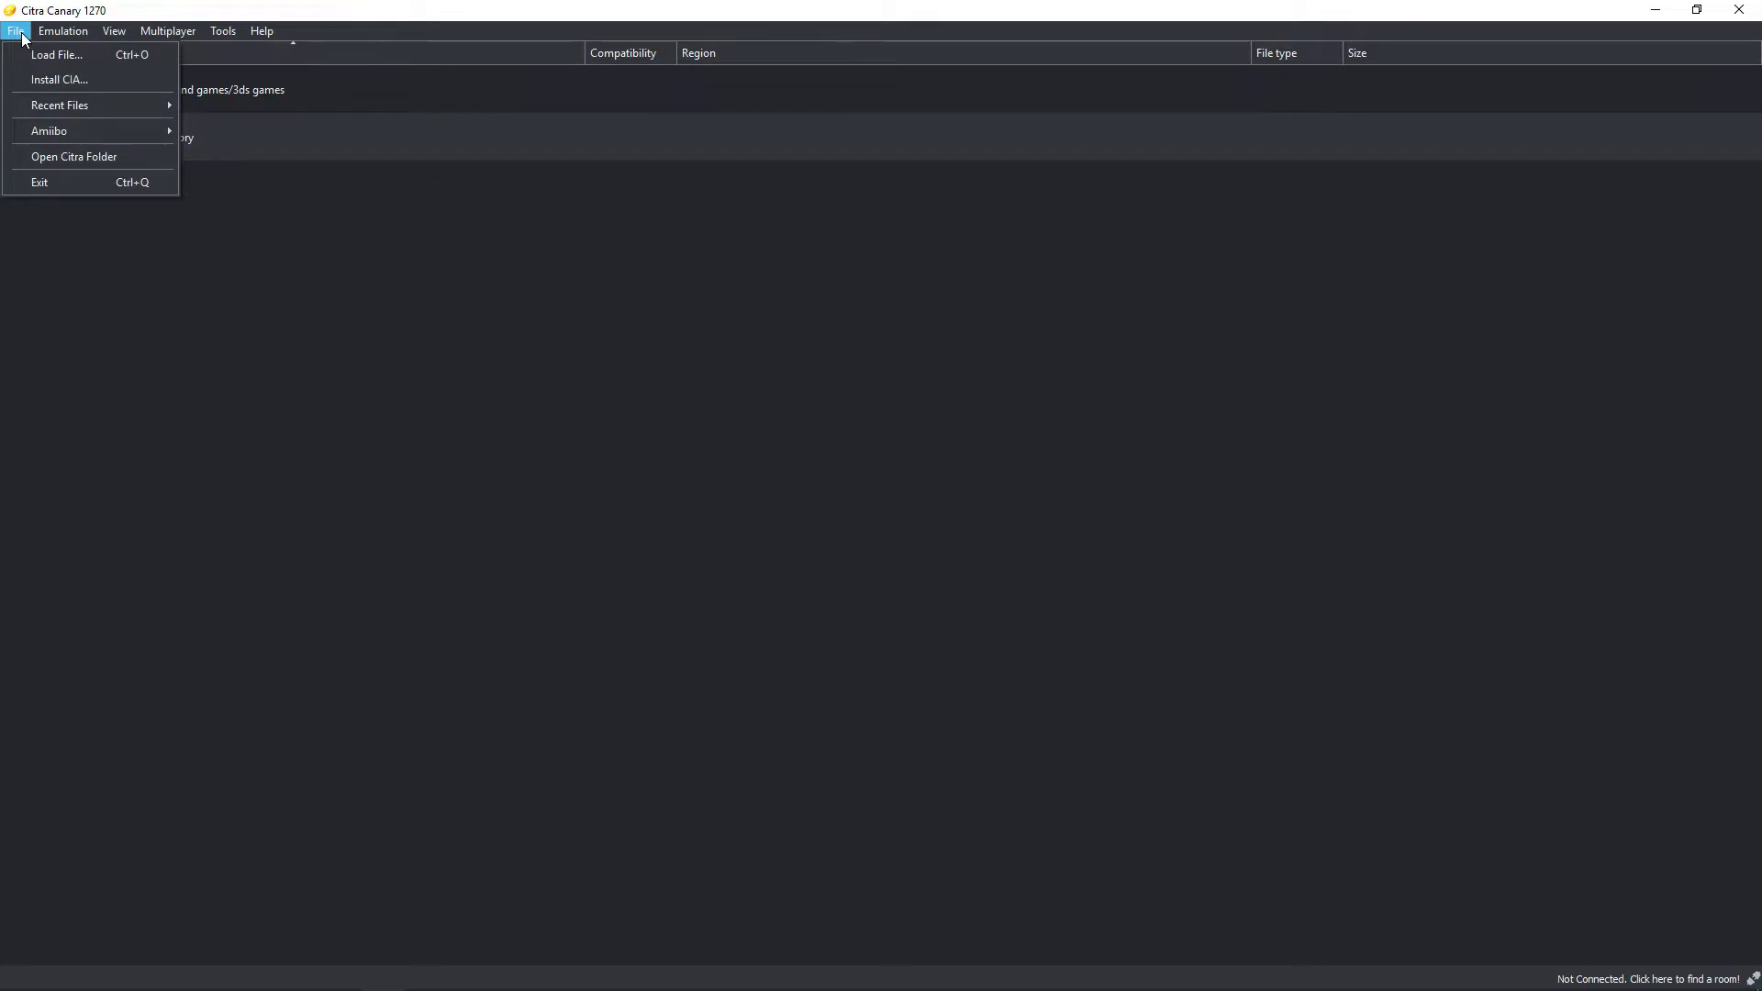
left_click(370, 404)
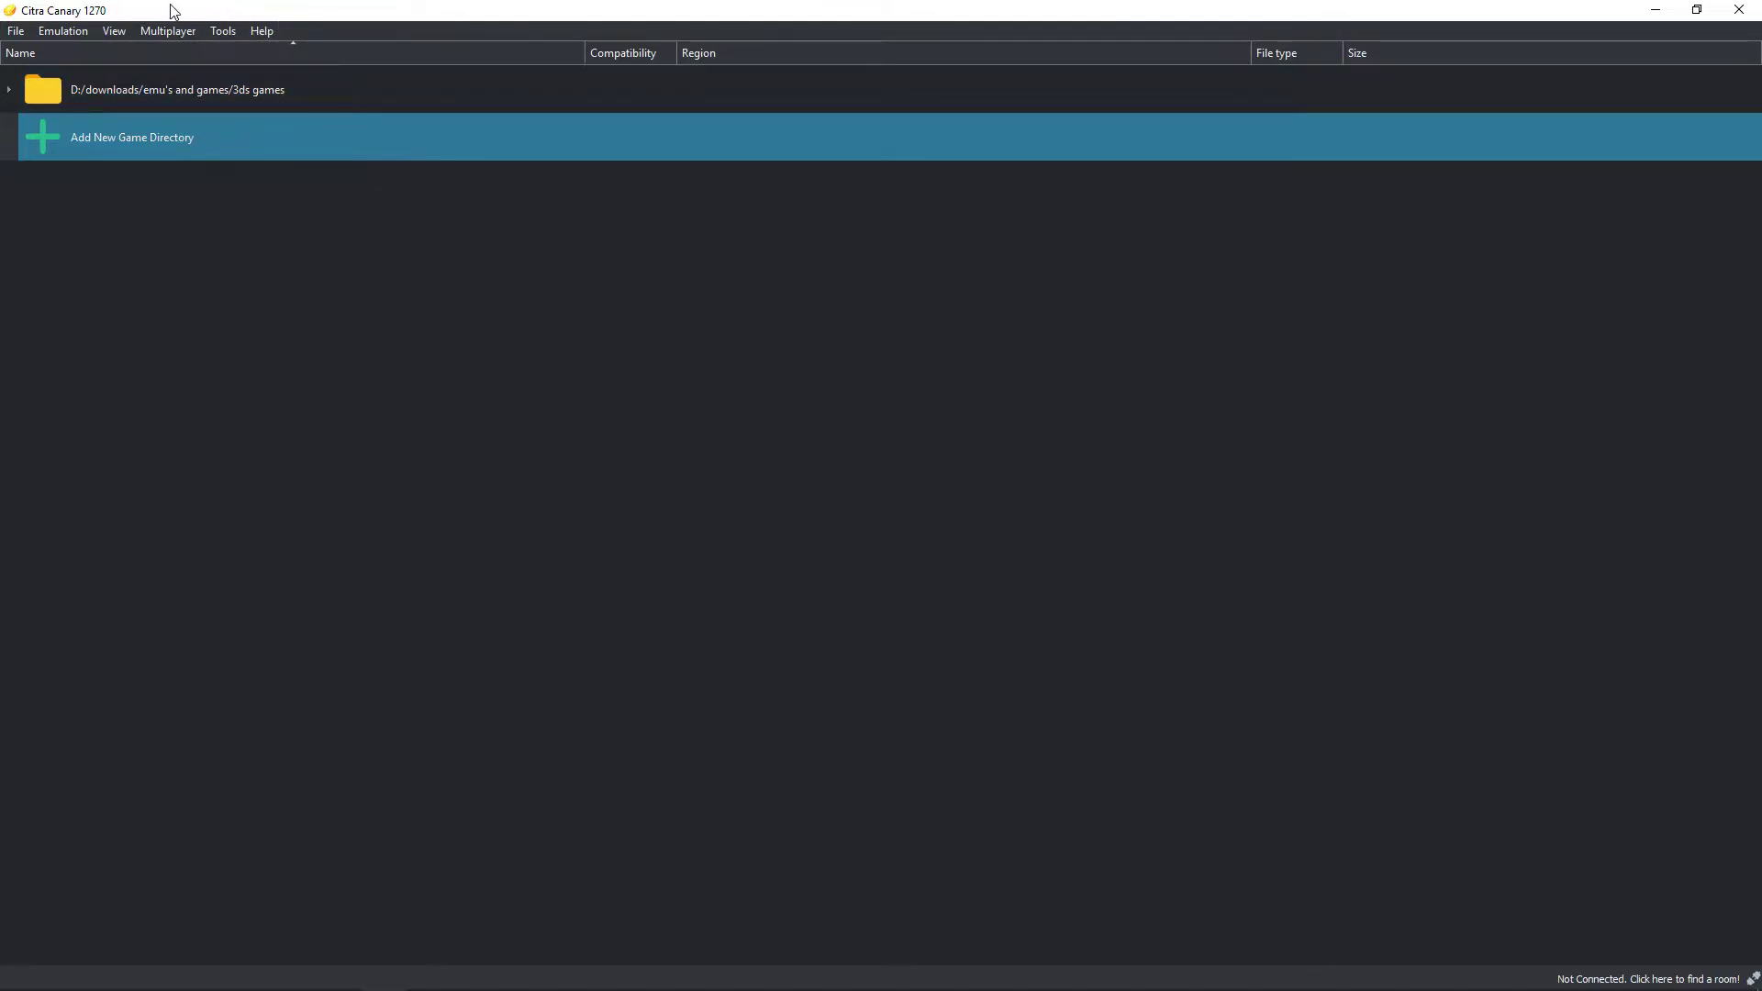
Step: Open Citra's configuration settings via Emulation > Configure..
left_click(25, 37)
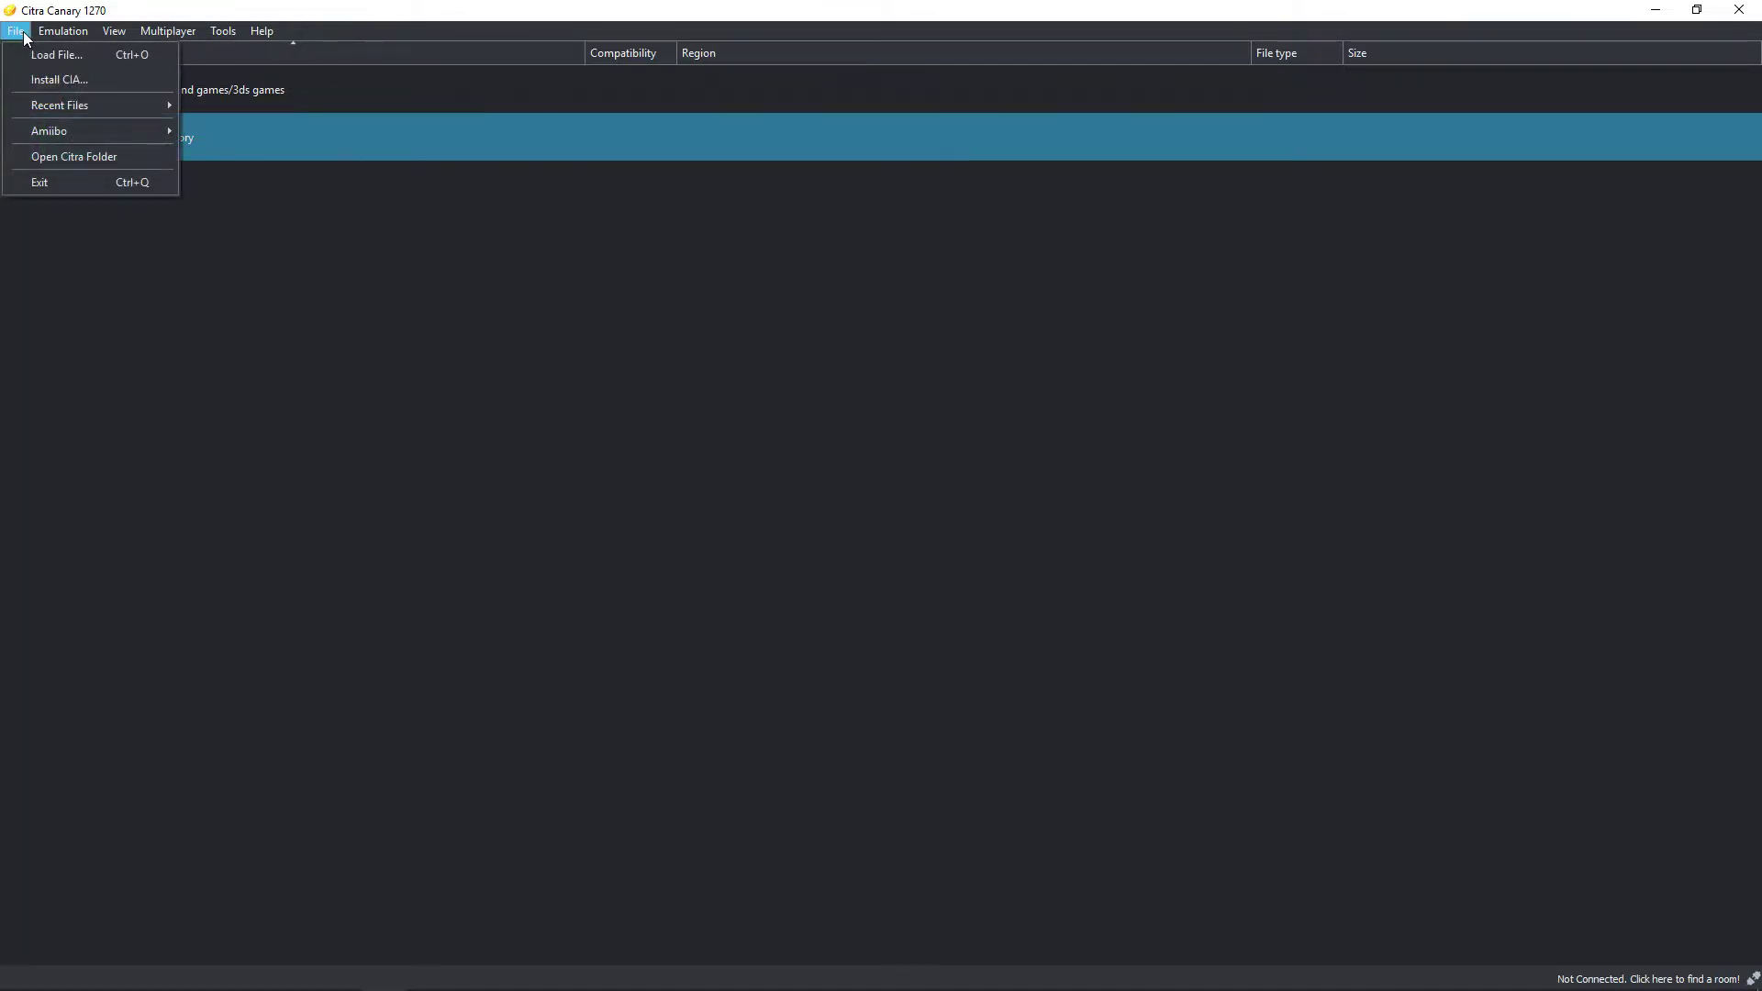
mouse_move(61, 33)
left_click(109, 189)
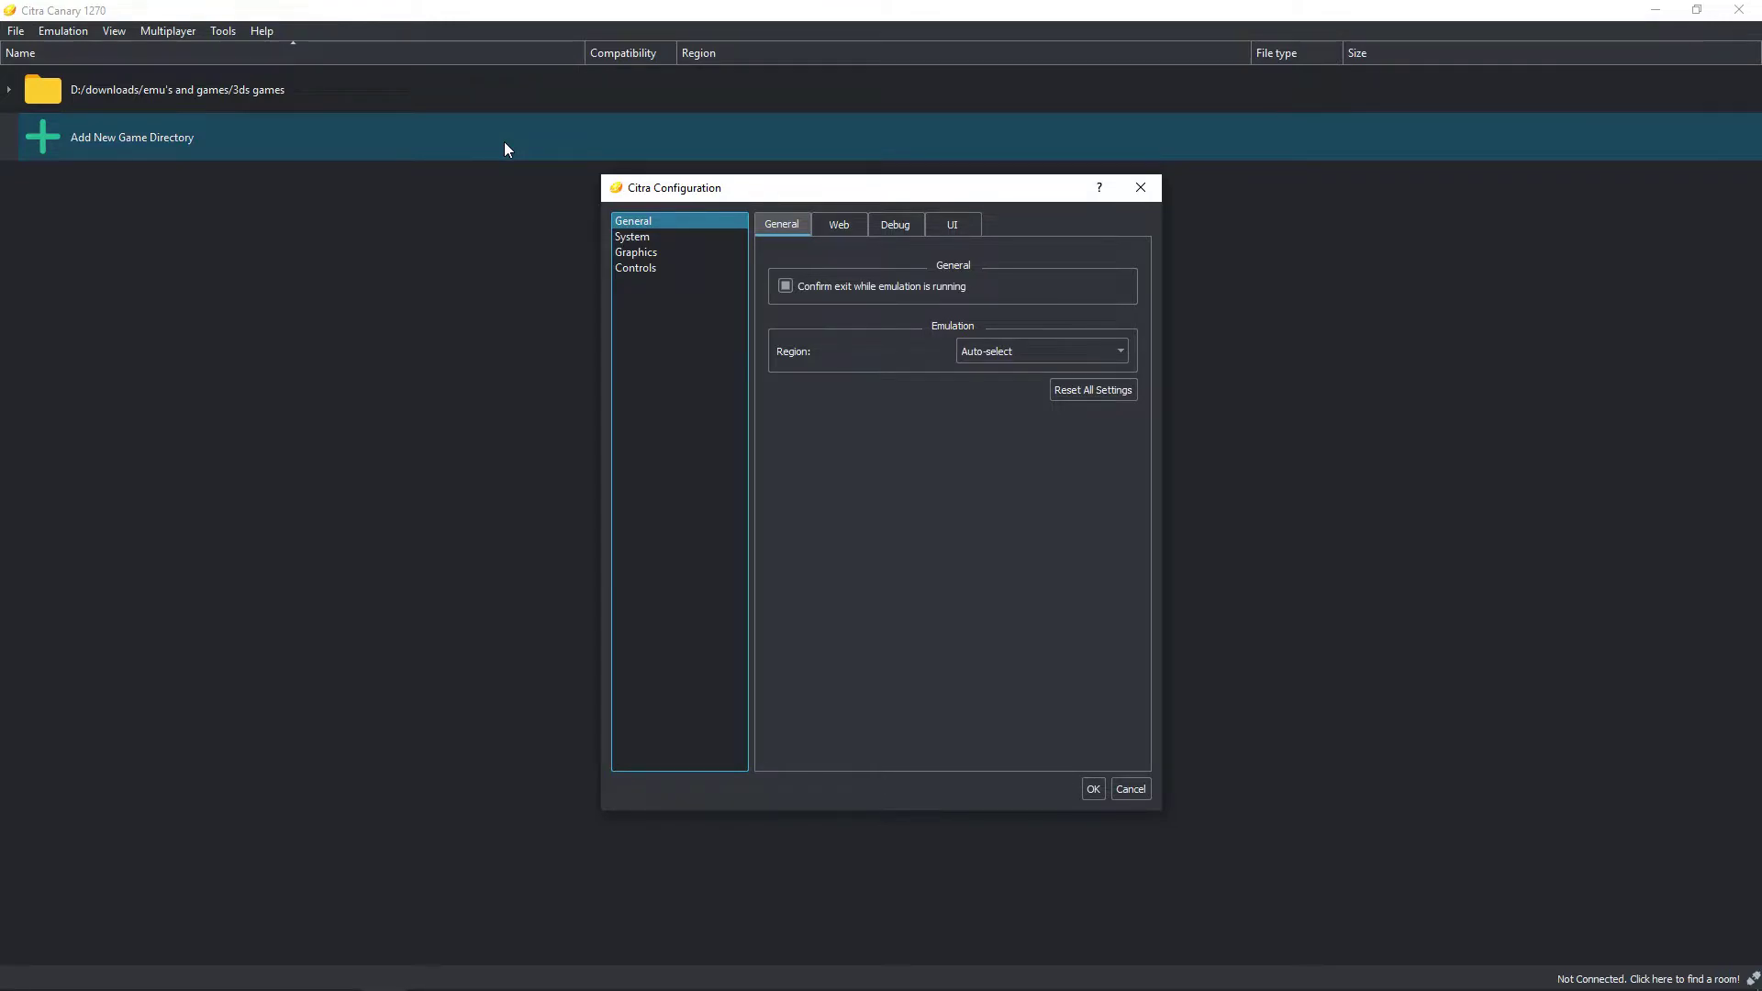
Step: Look at the Web settings and check region choices, keeping the console region on Auto-select
left_click(857, 231)
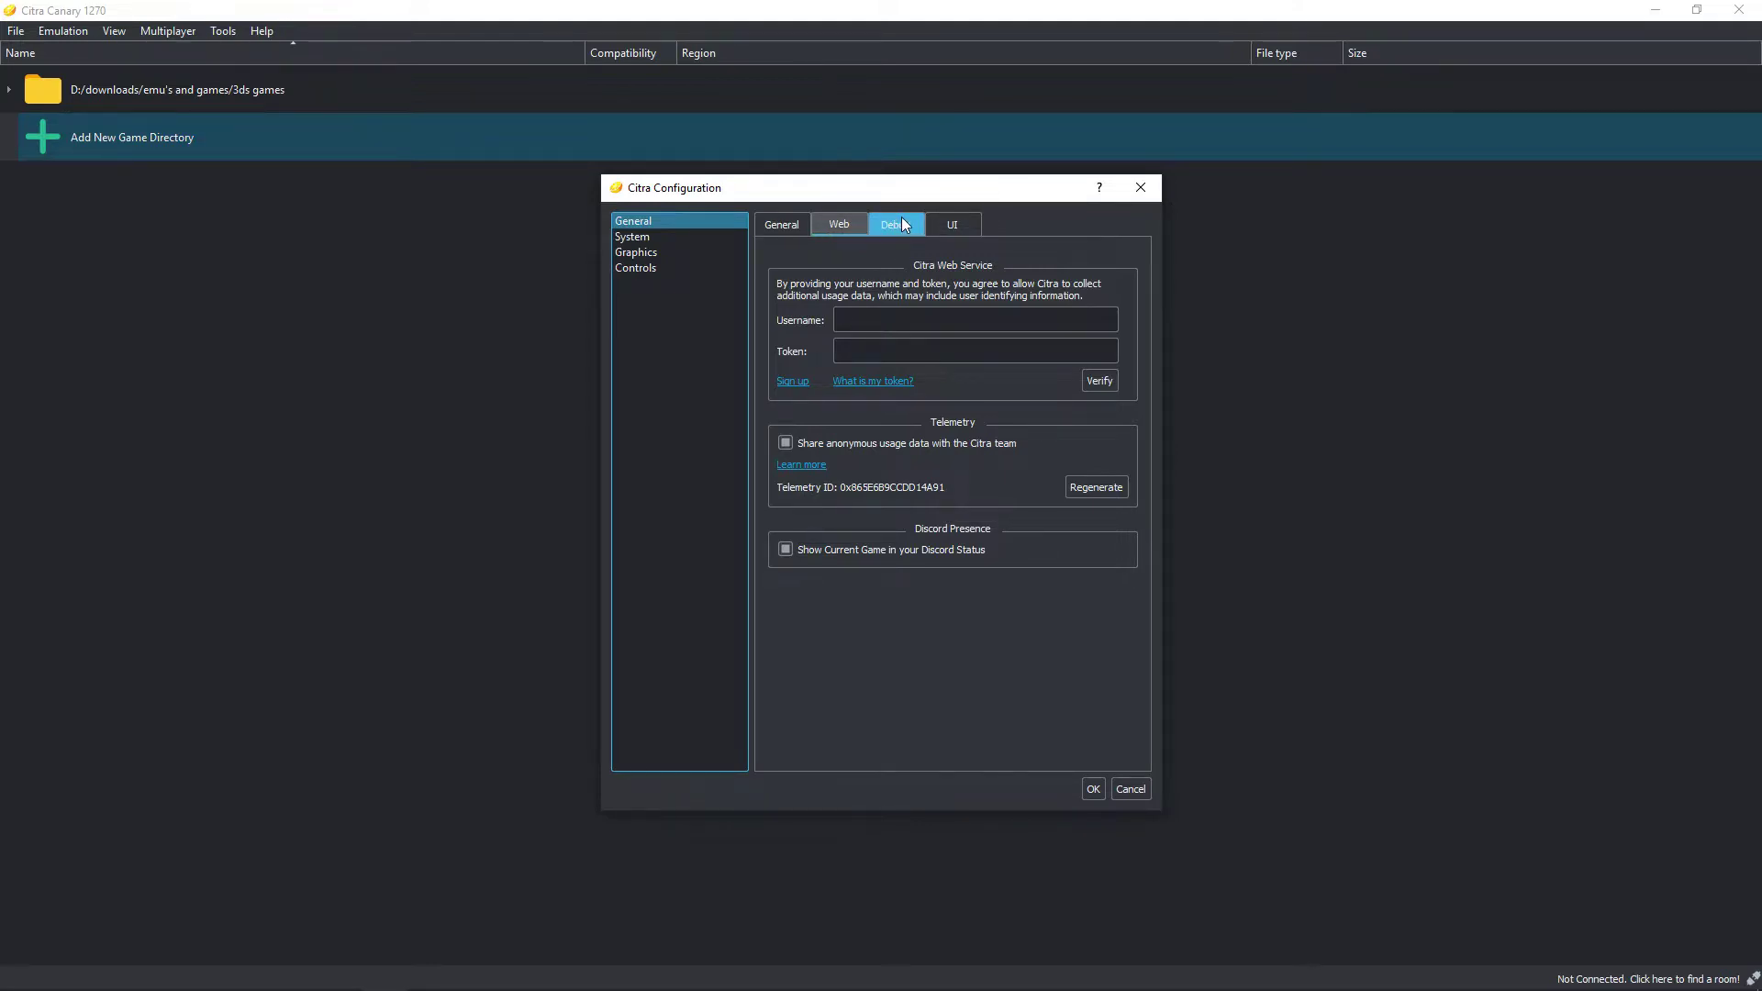
left_click(796, 226)
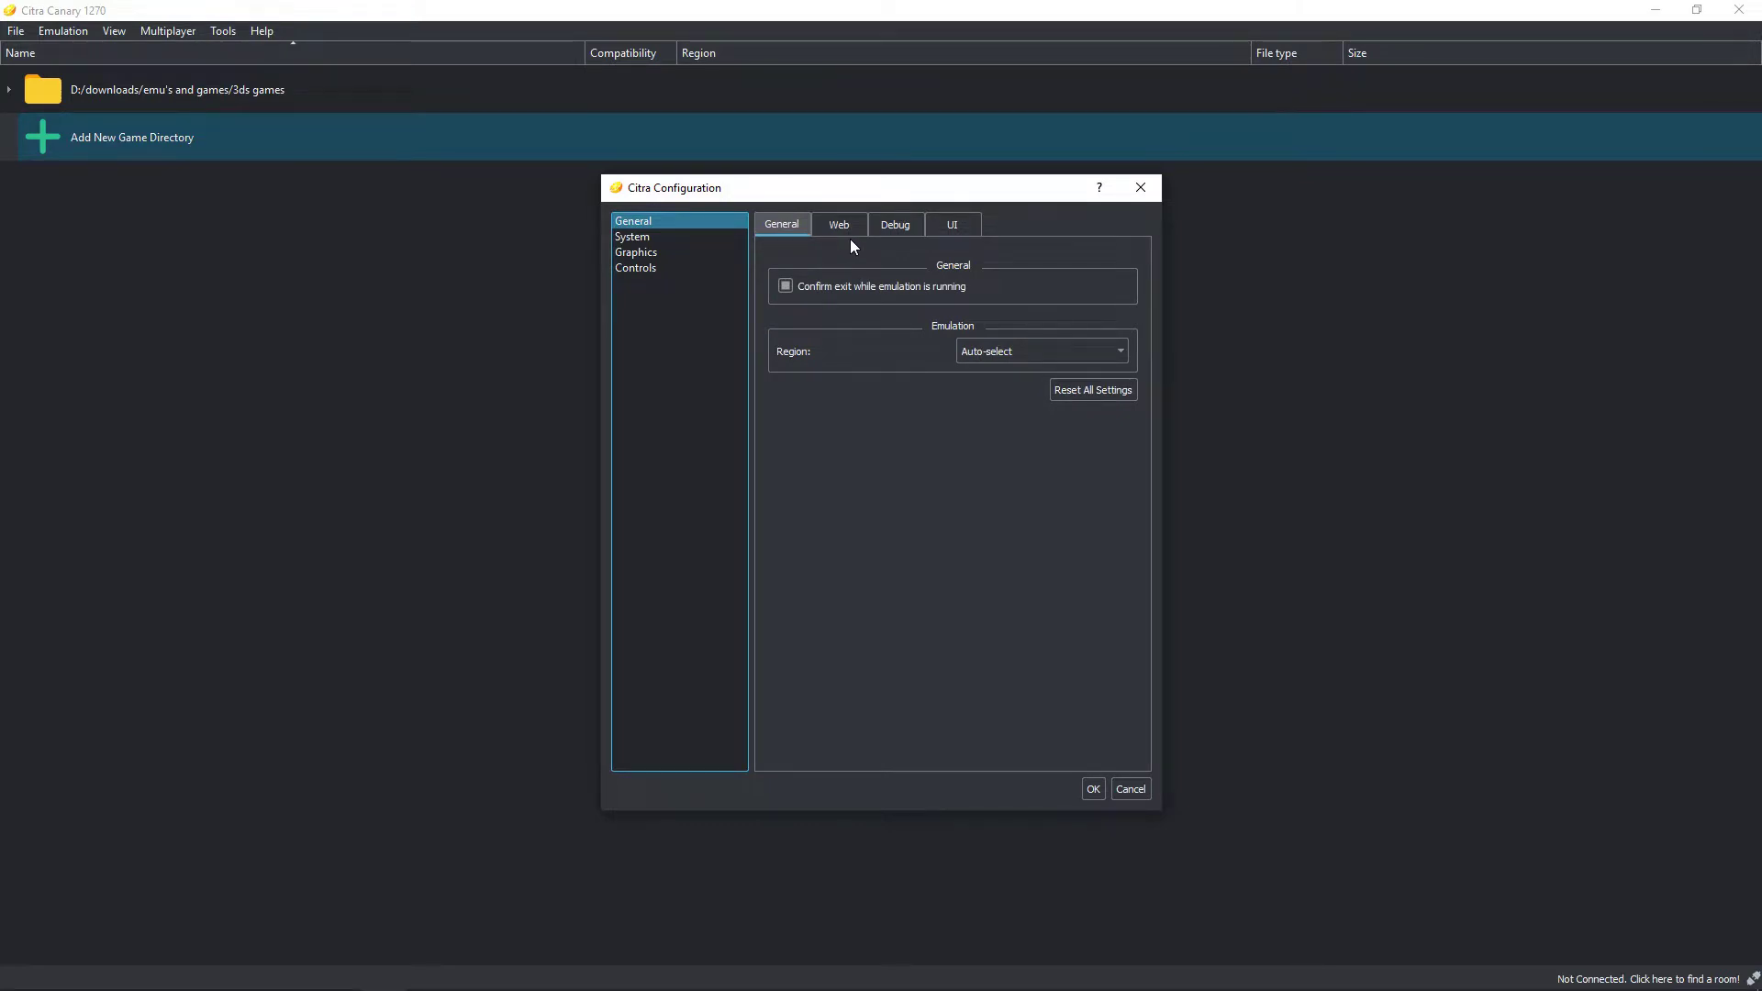
left_click(987, 352)
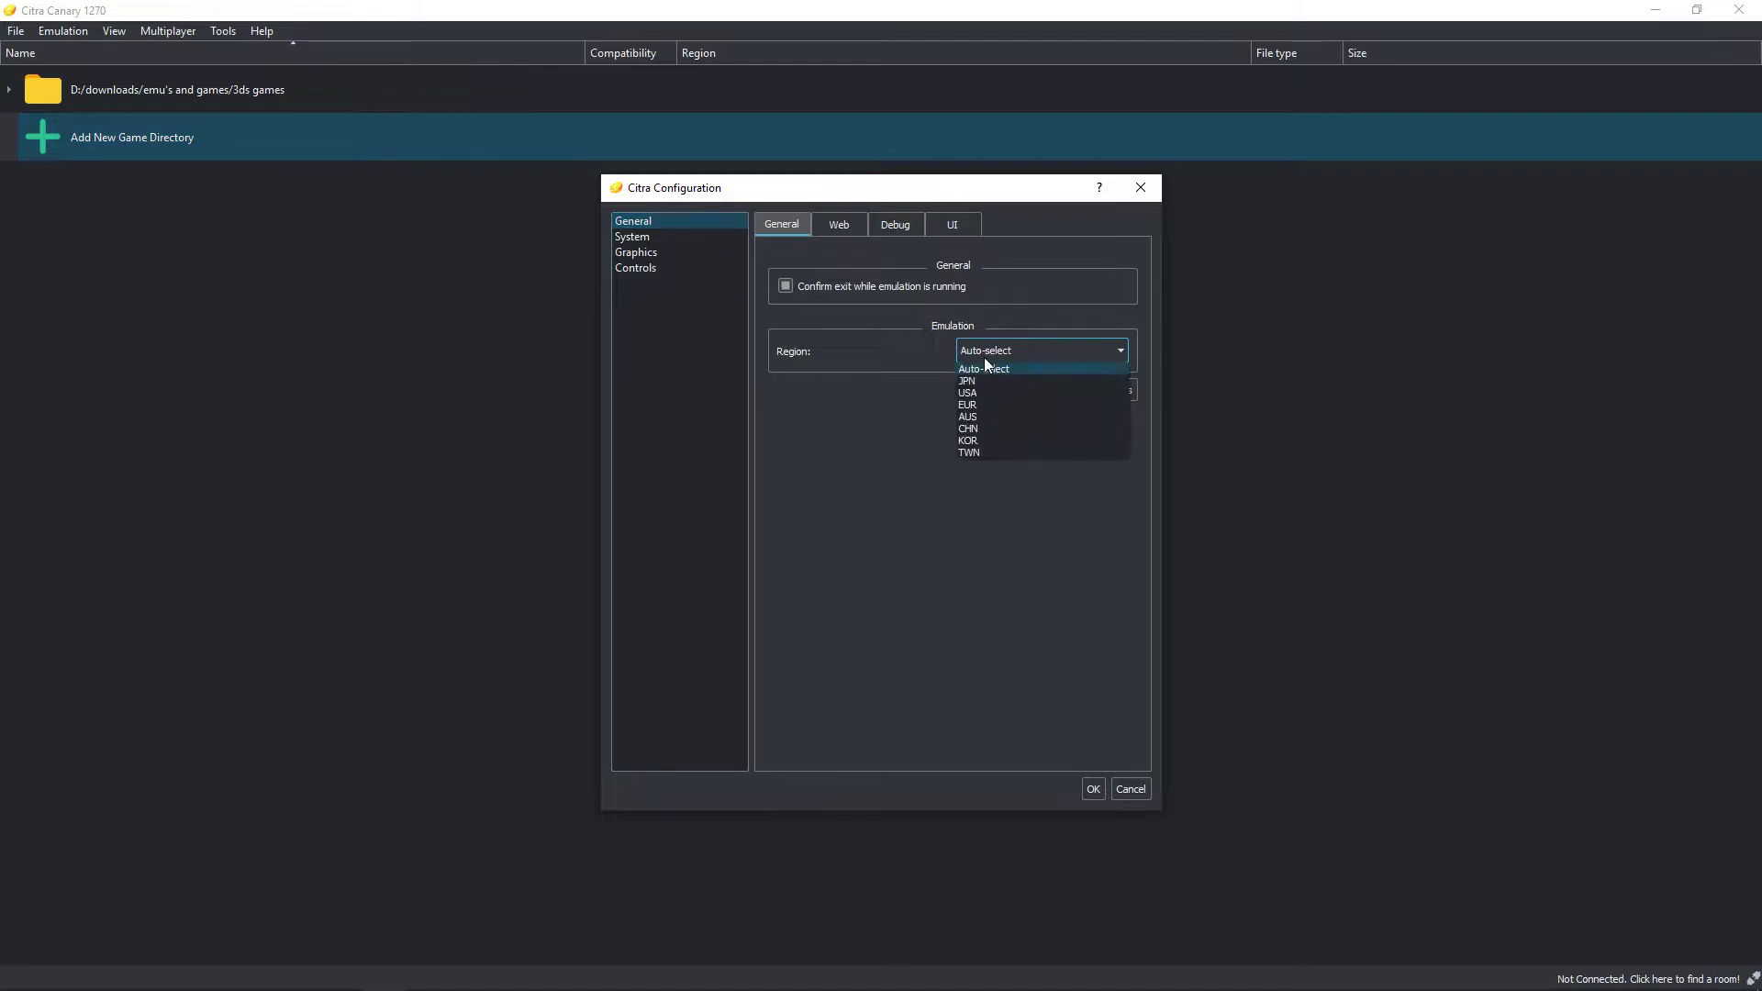
left_click(983, 357)
left_click(962, 358)
left_click(818, 468)
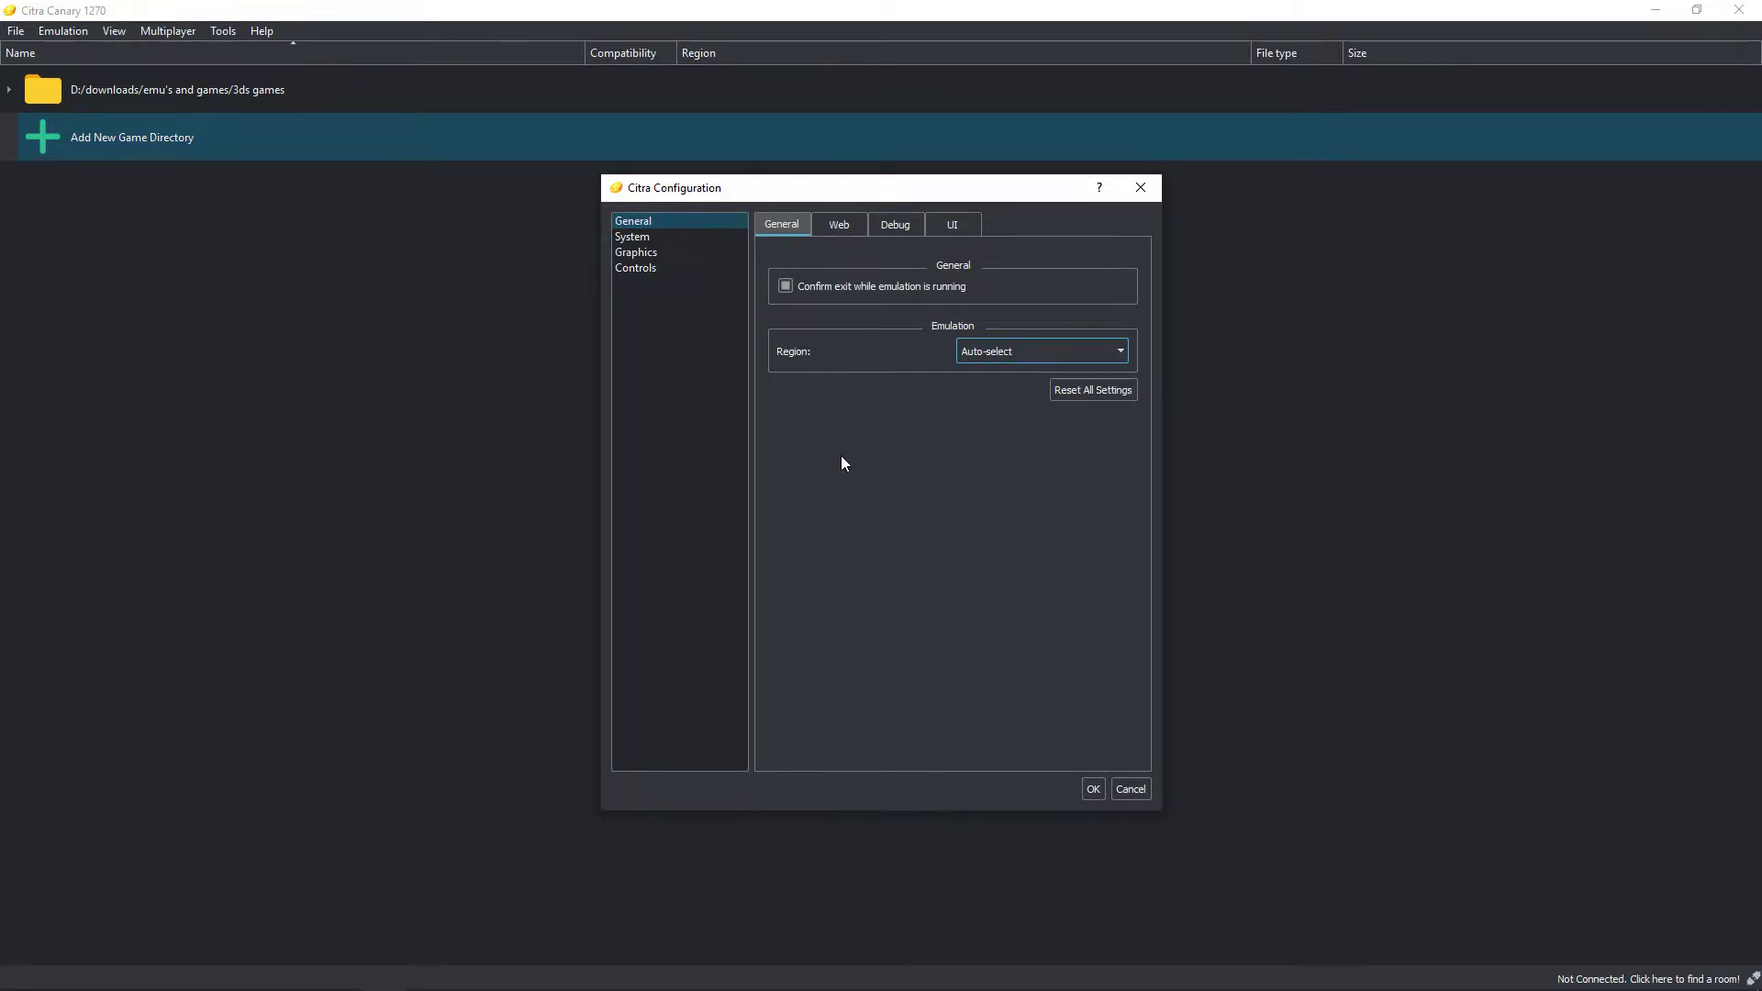
left_click(845, 228)
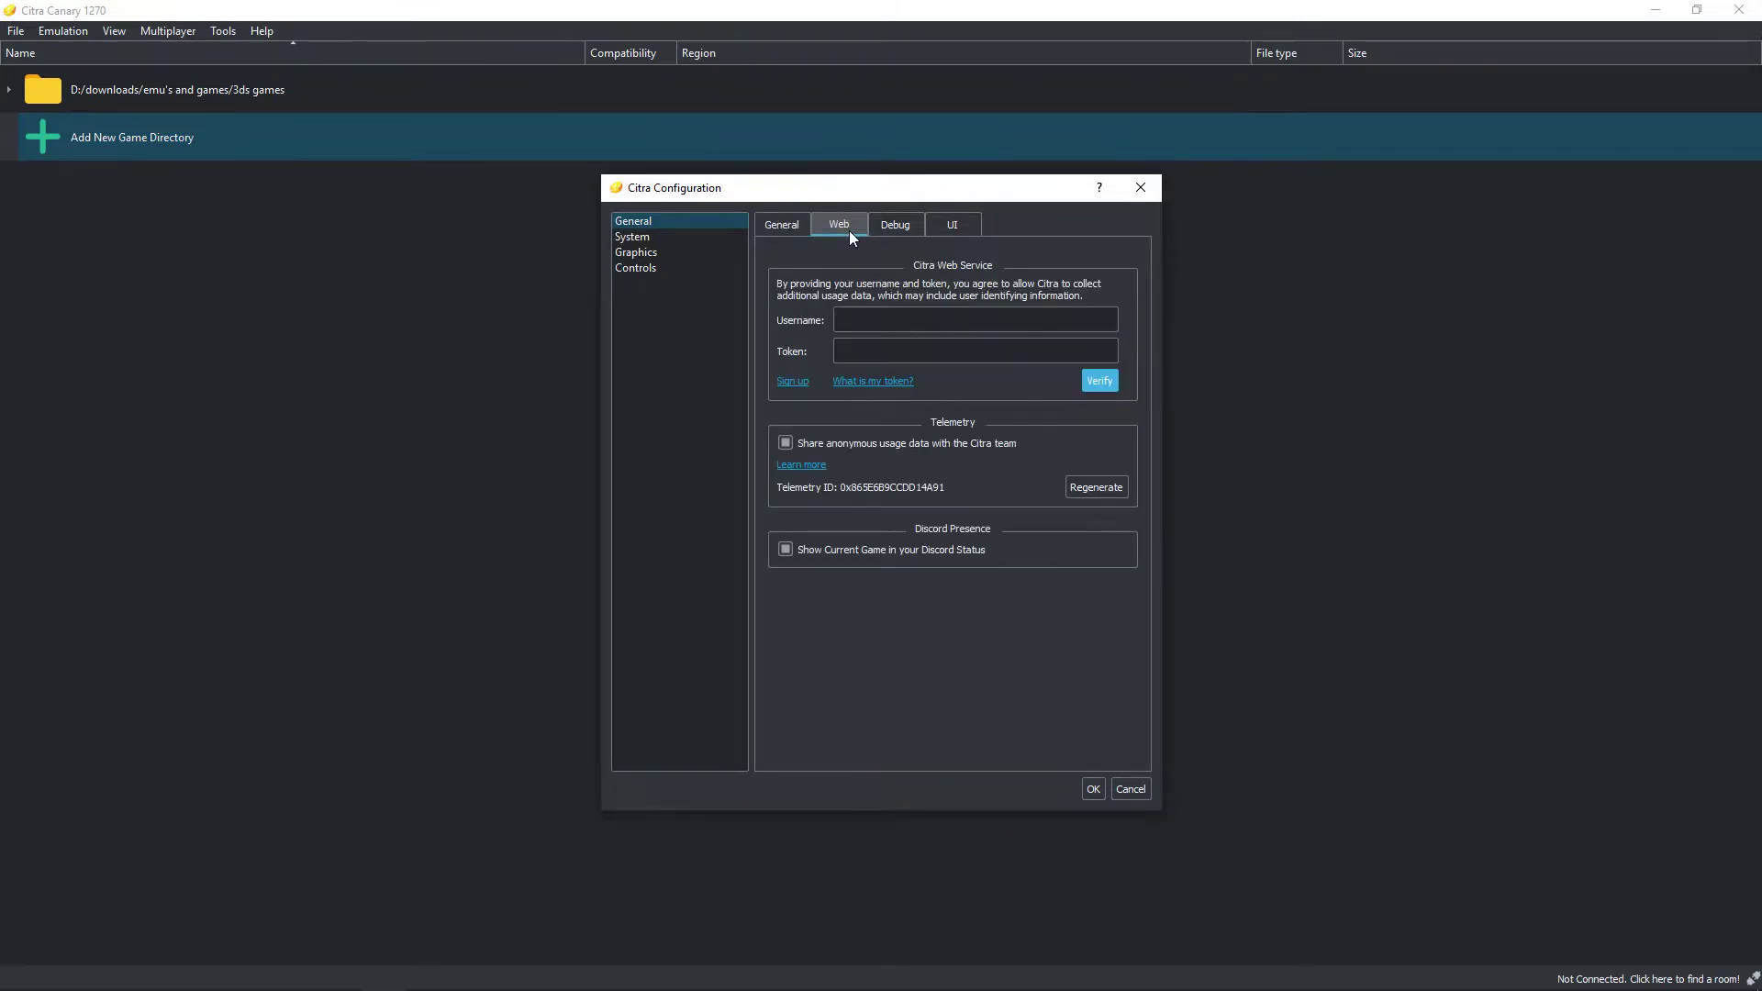
left_click(783, 225)
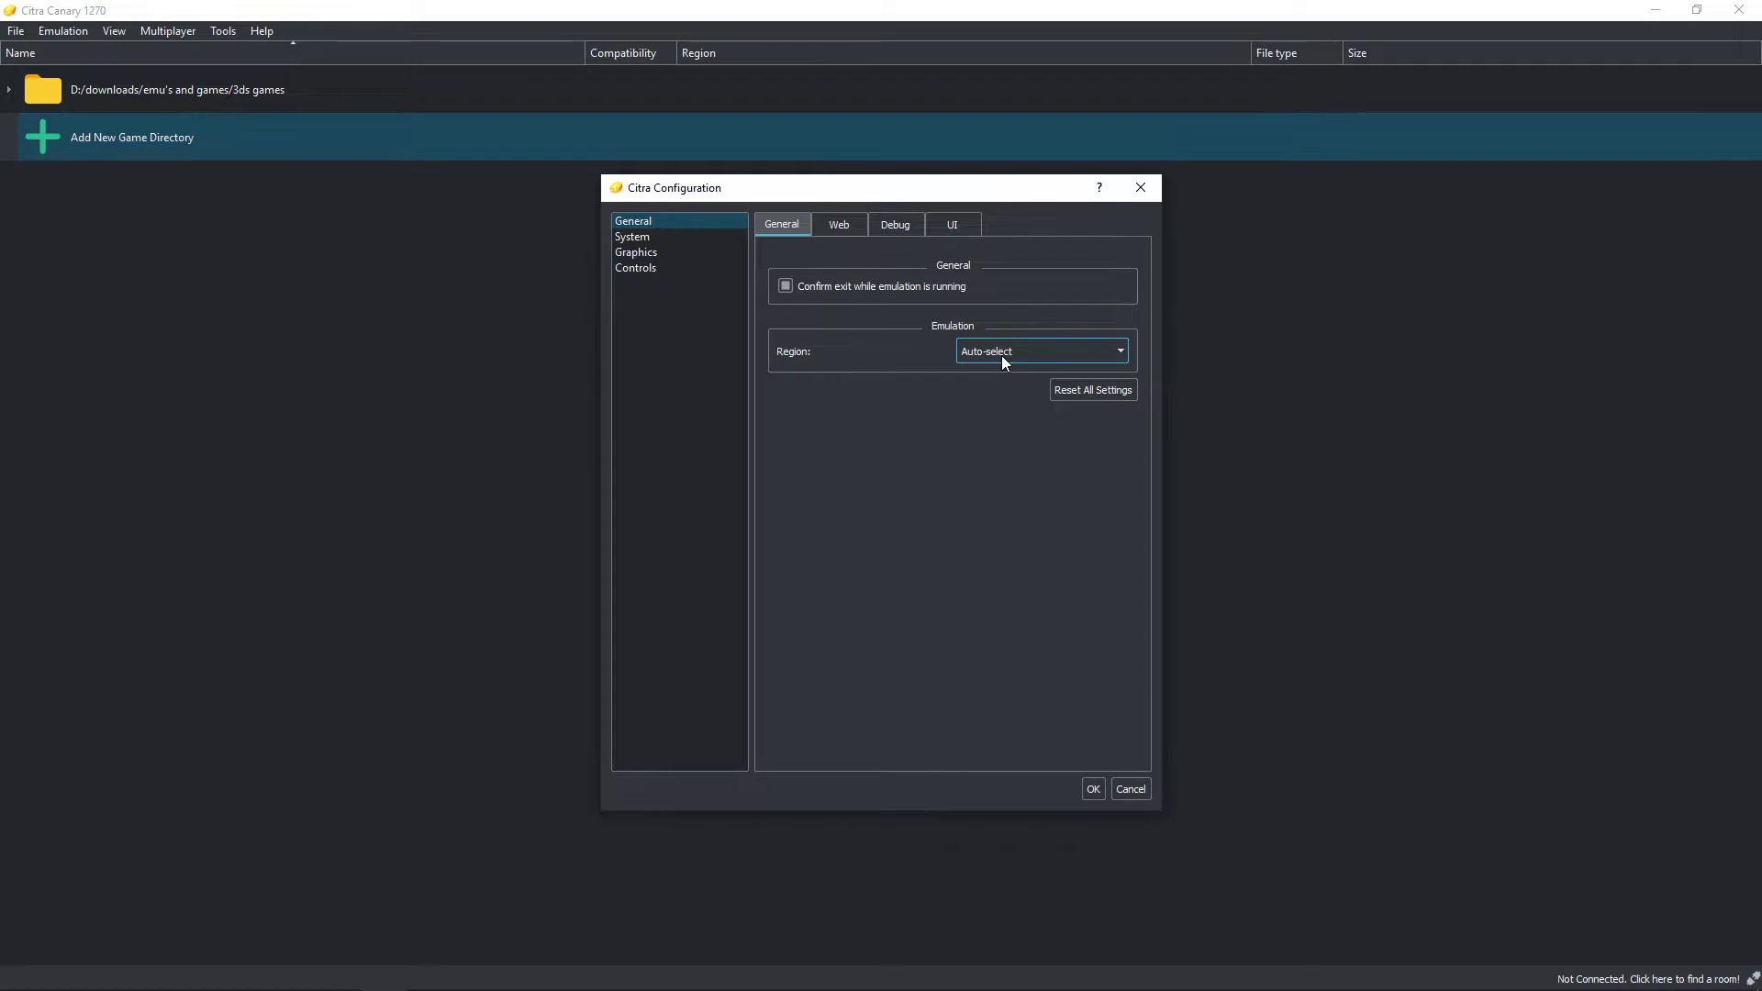
left_click(11, 95)
Step: Tick 'Share anonymous usage data' on the Web tab, then show the Debug settings
left_click(835, 228)
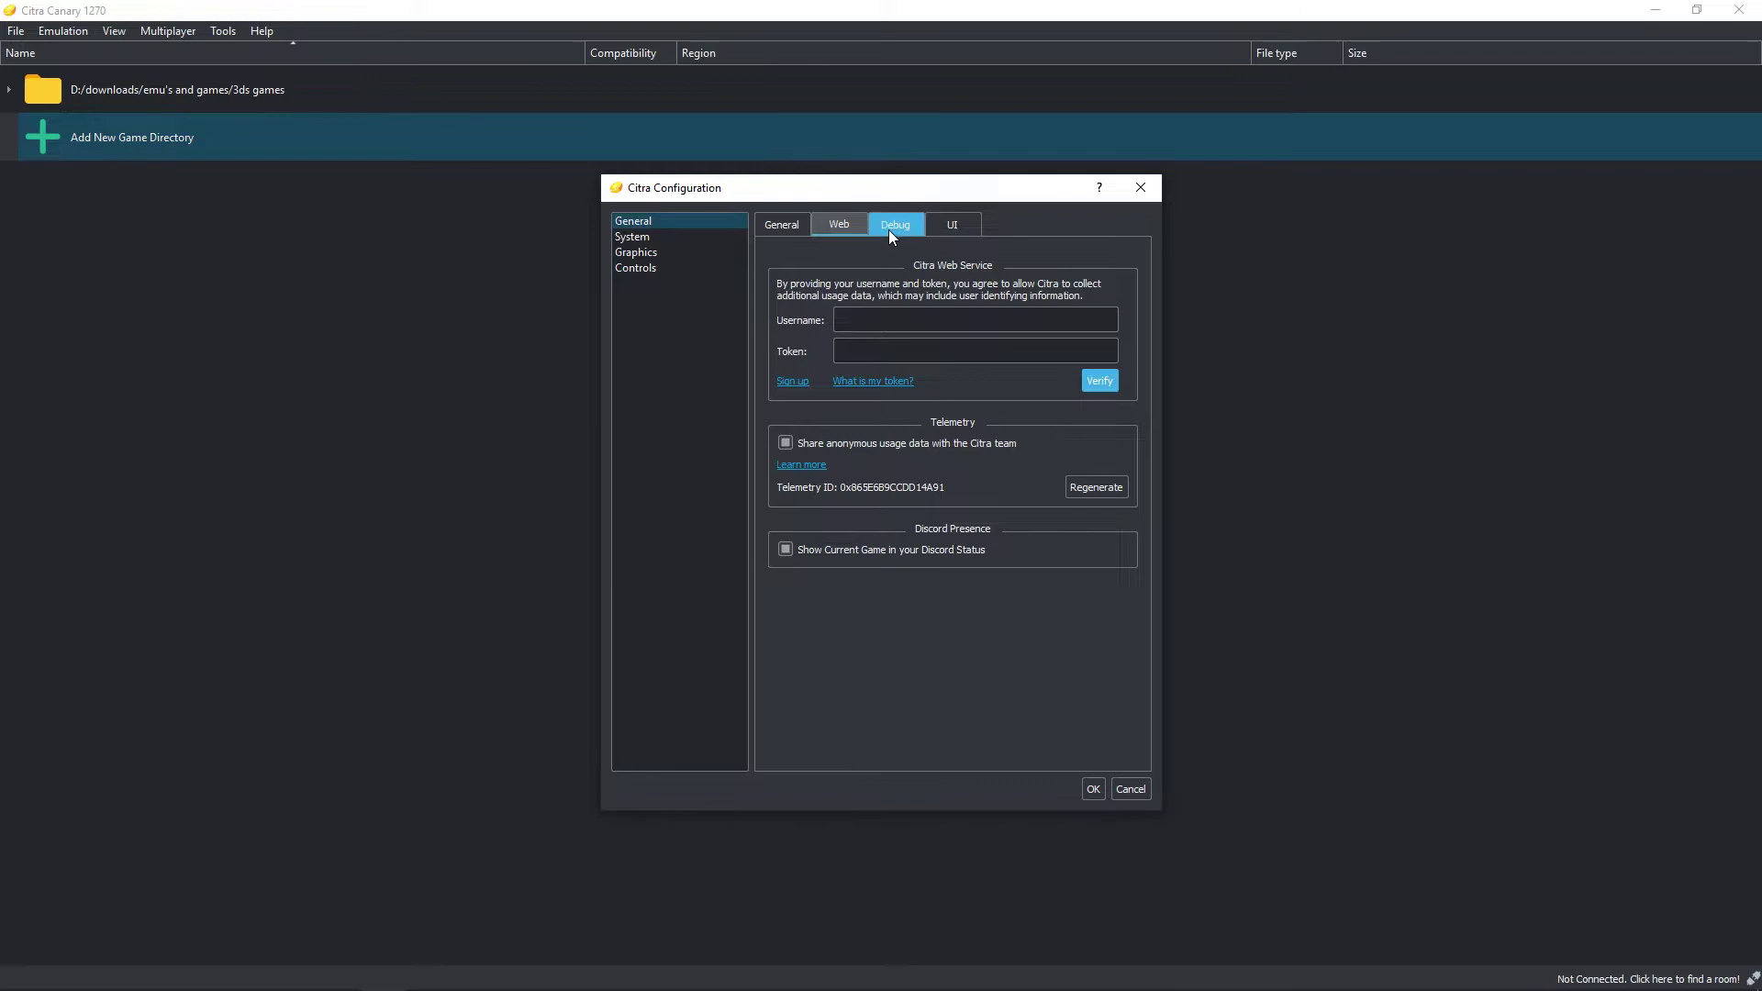
left_click(895, 318)
left_click(819, 440)
left_click(905, 228)
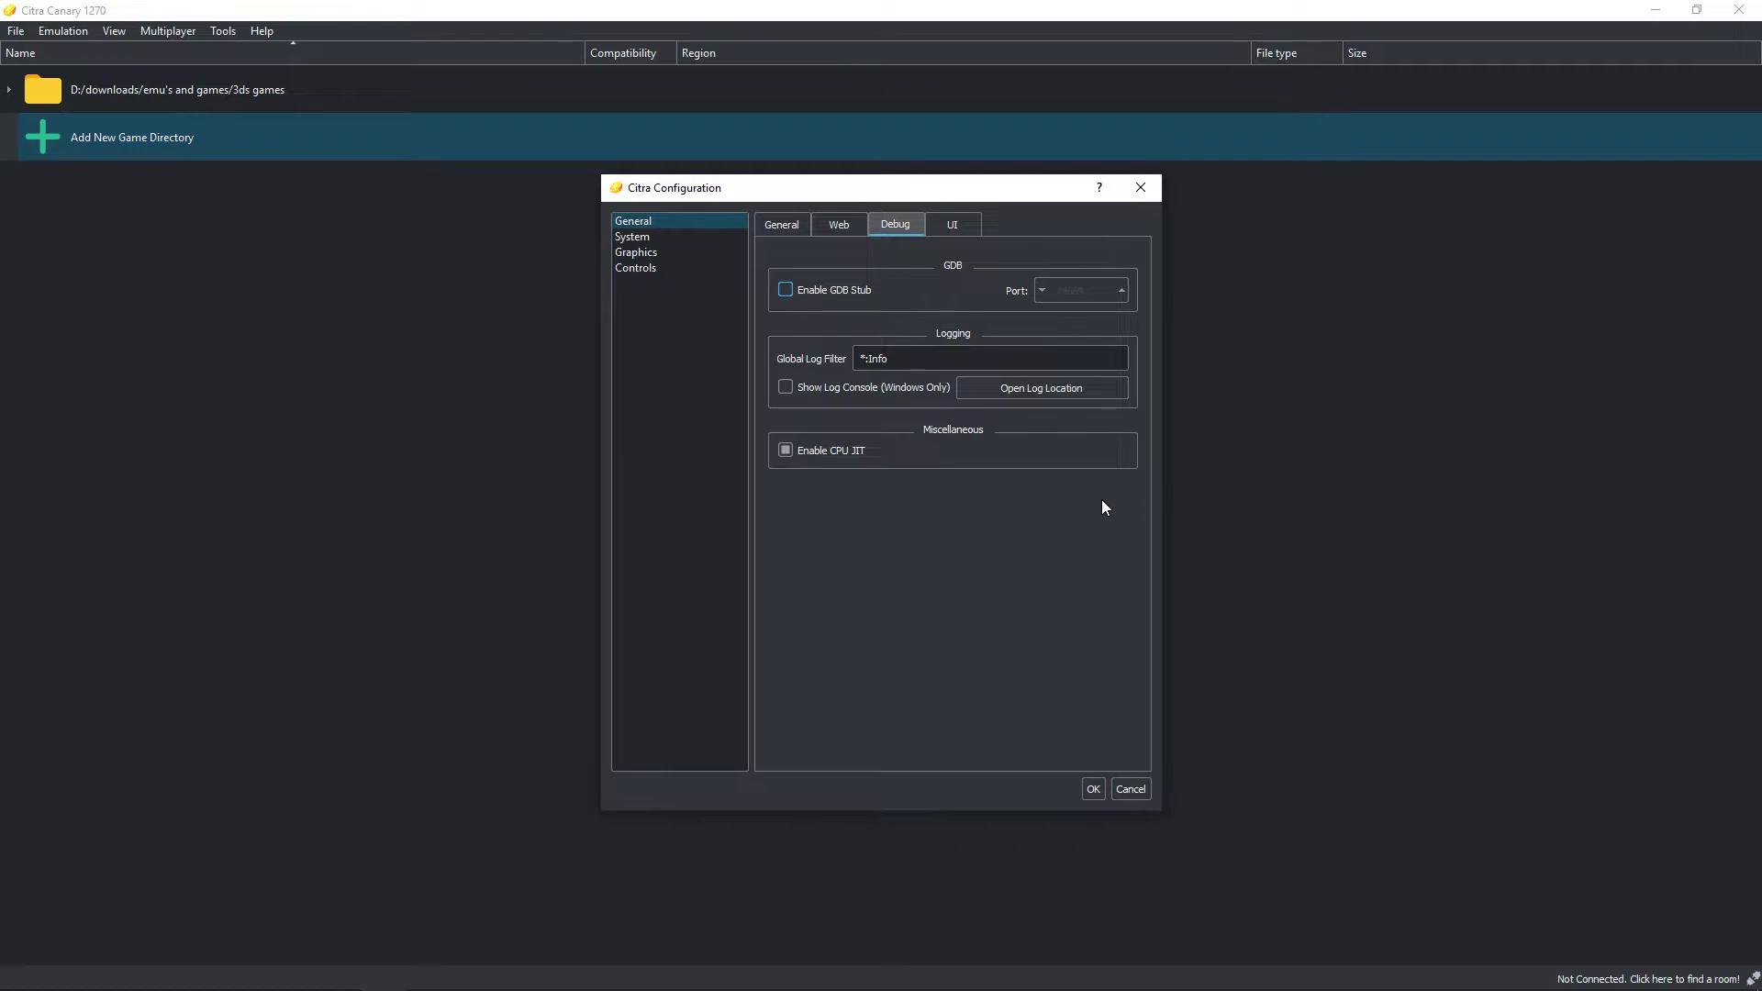
Step: Set the interface theme to Default and apply the configuration
left_click(967, 228)
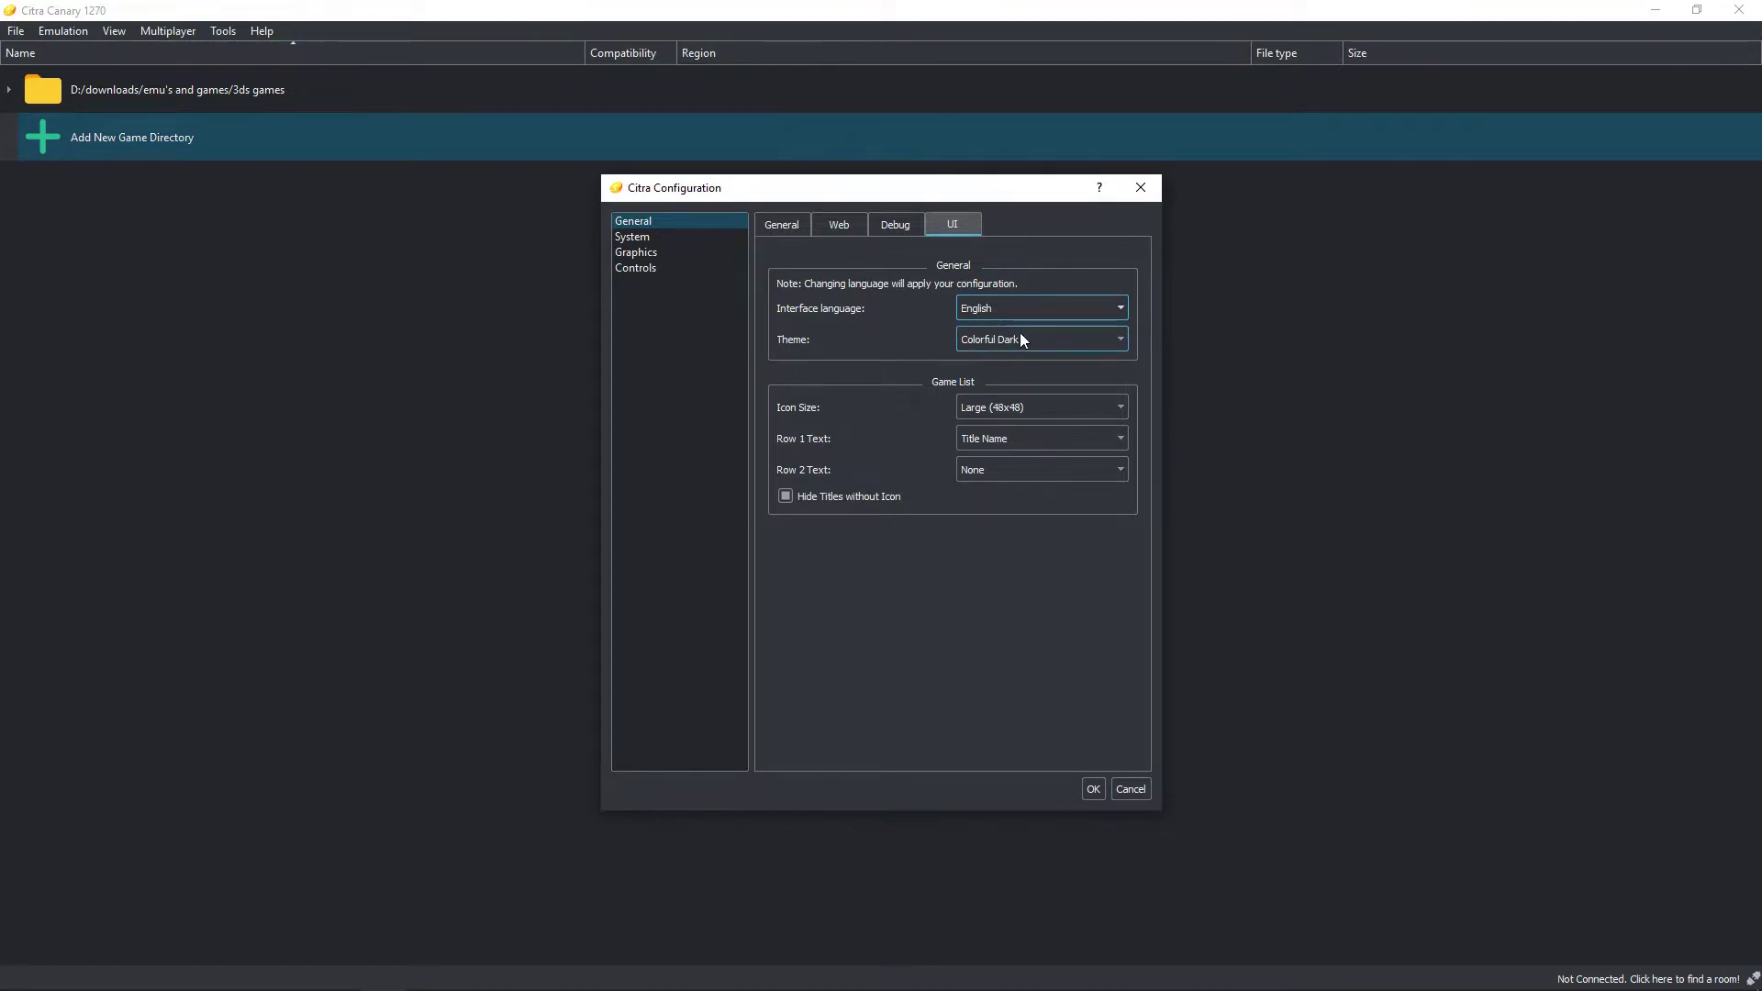
left_click(1027, 310)
scroll(1033, 404, "down", 5)
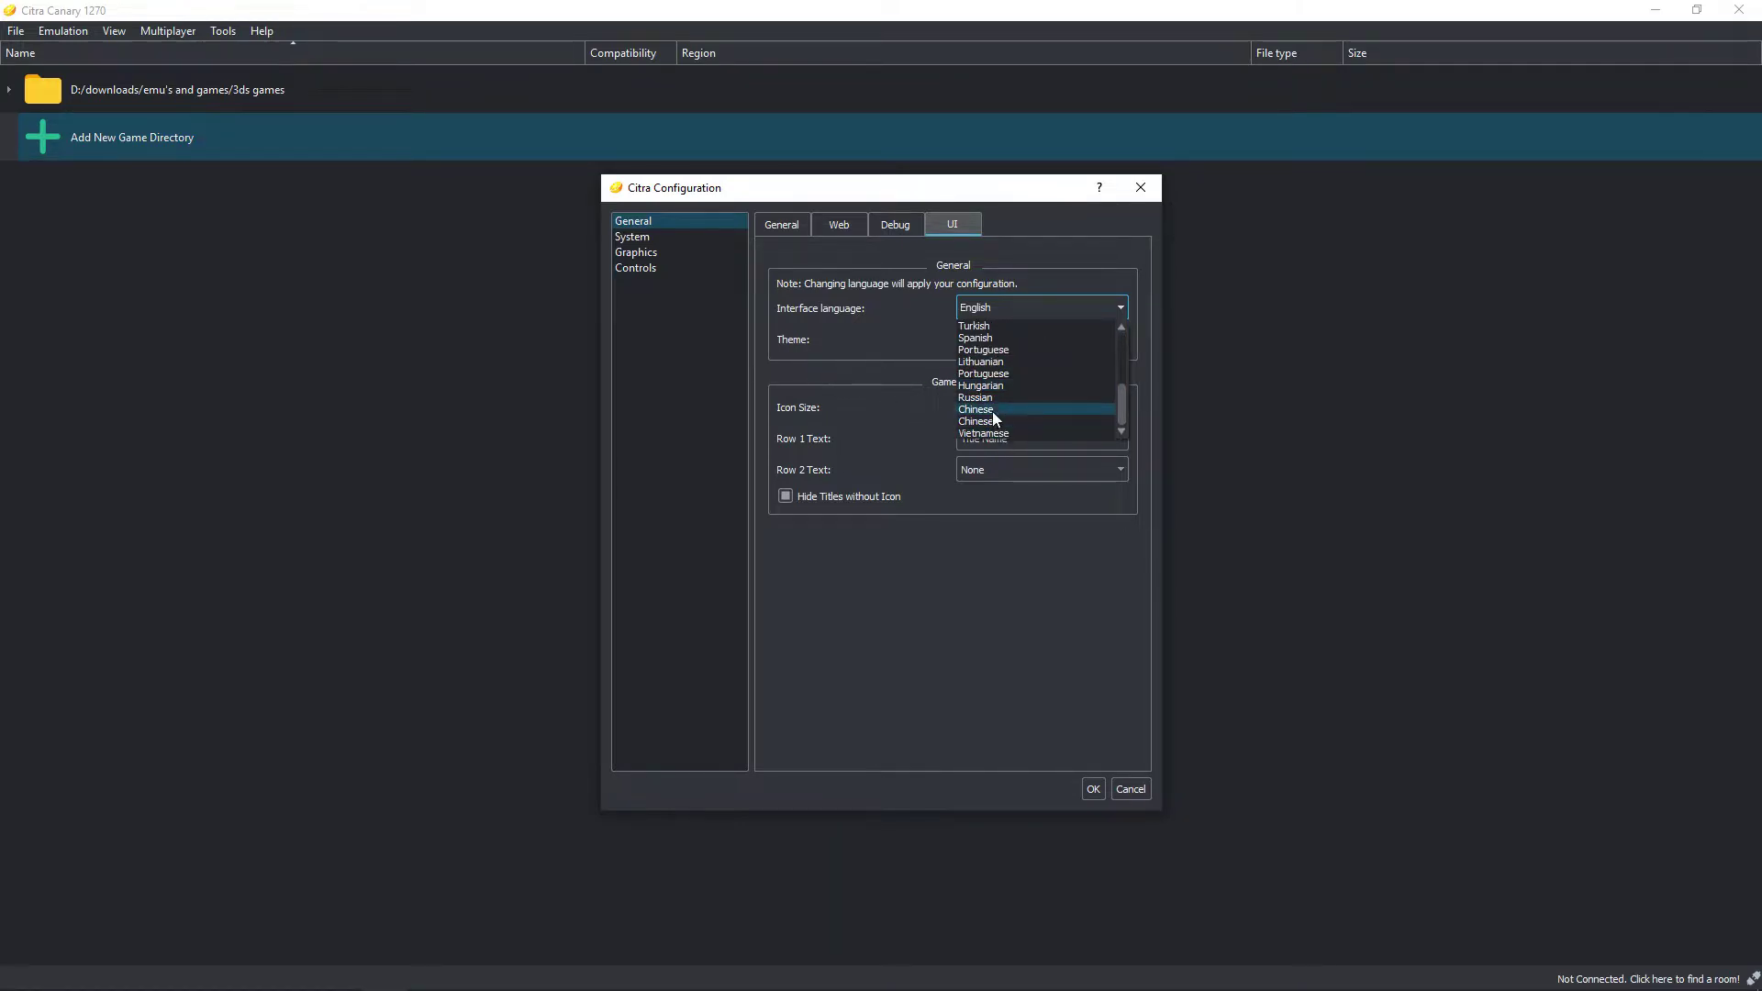
left_click(750, 327)
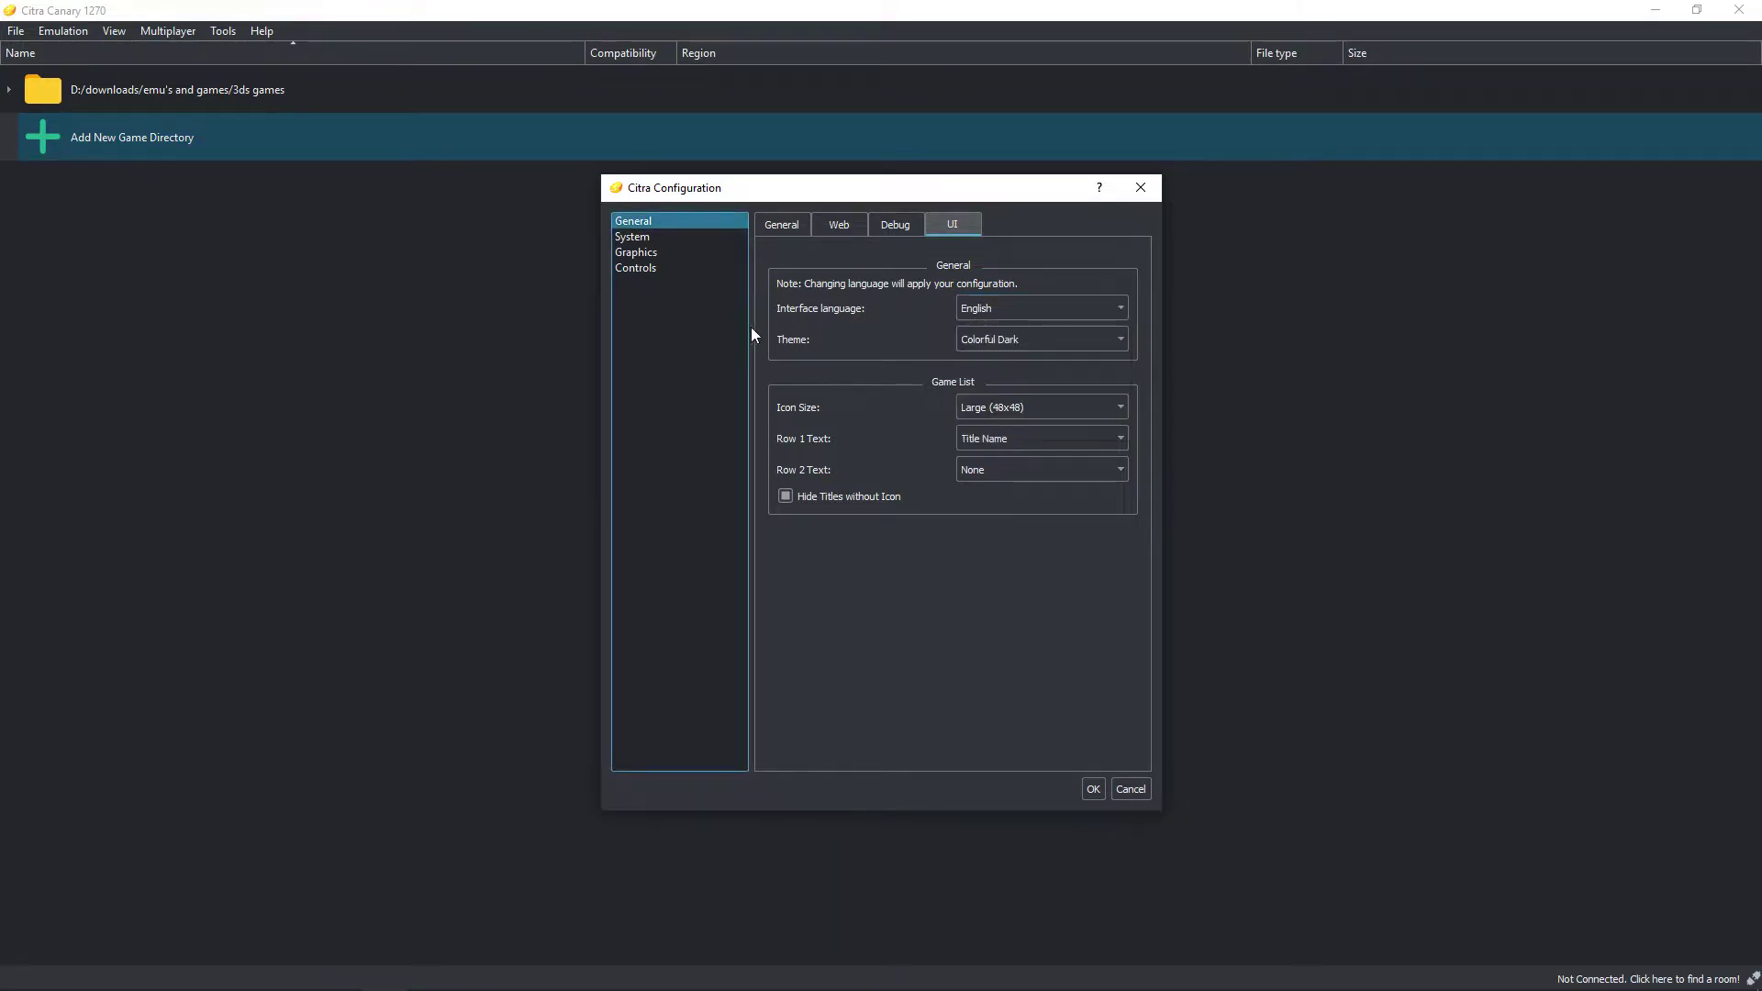
left_click(1020, 341)
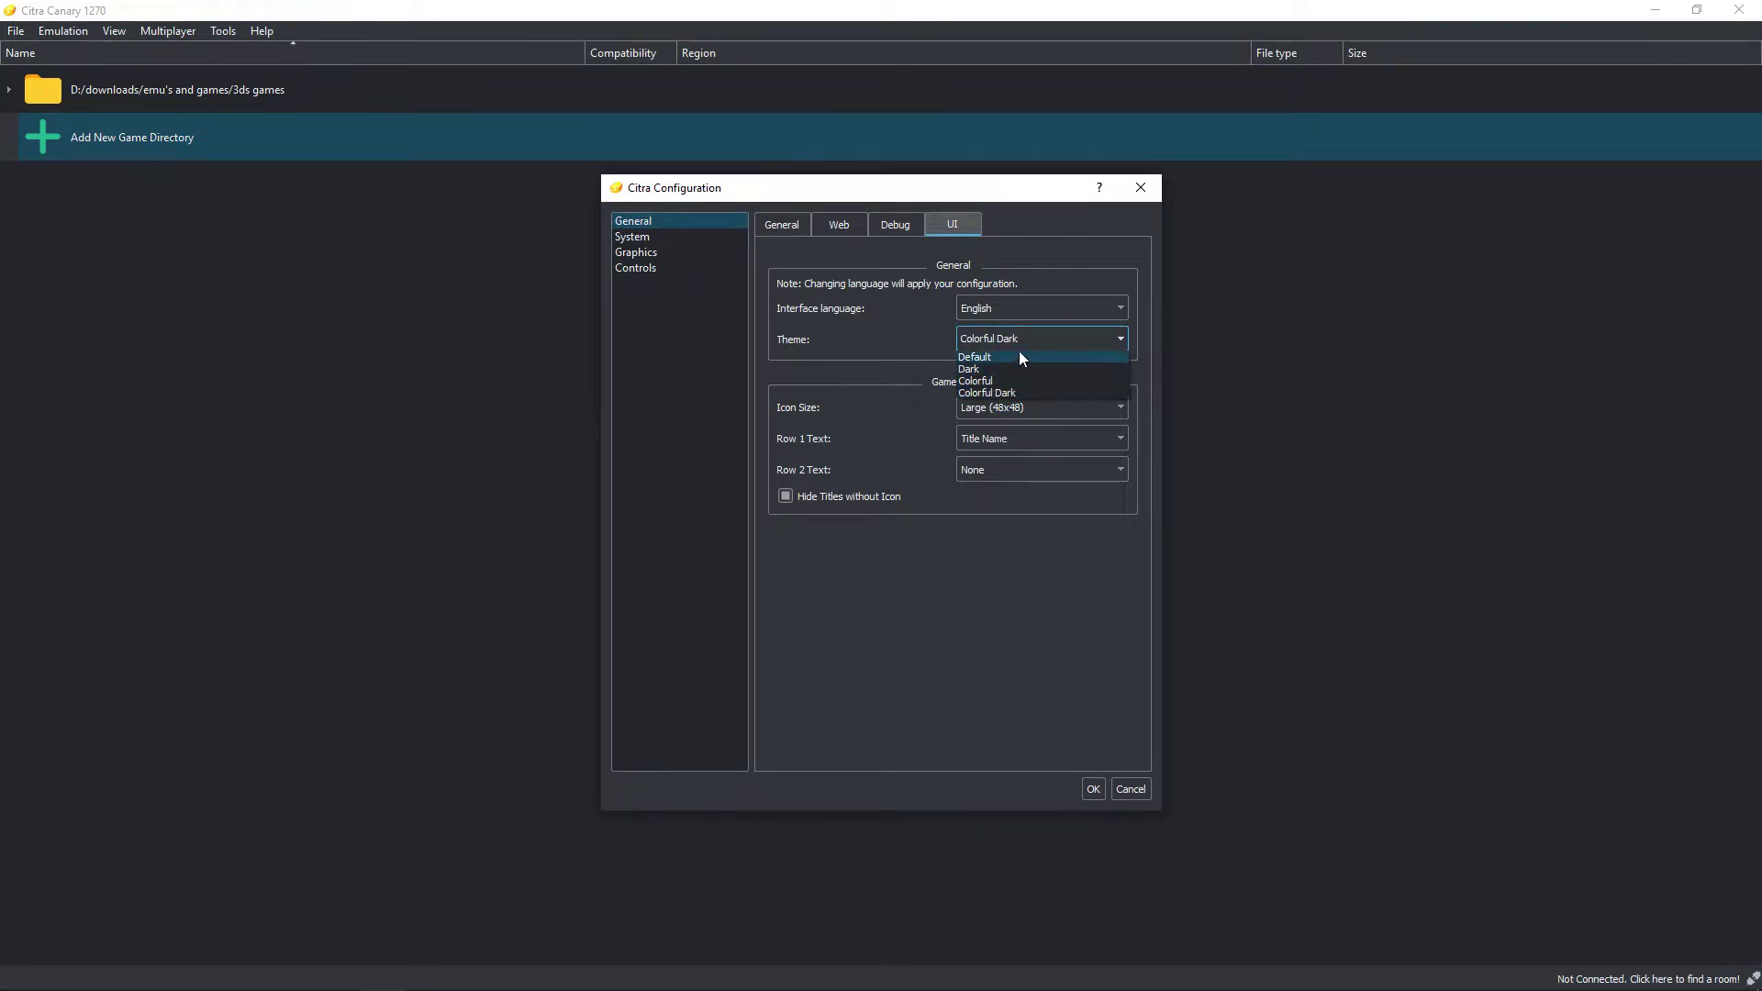
left_click(1015, 356)
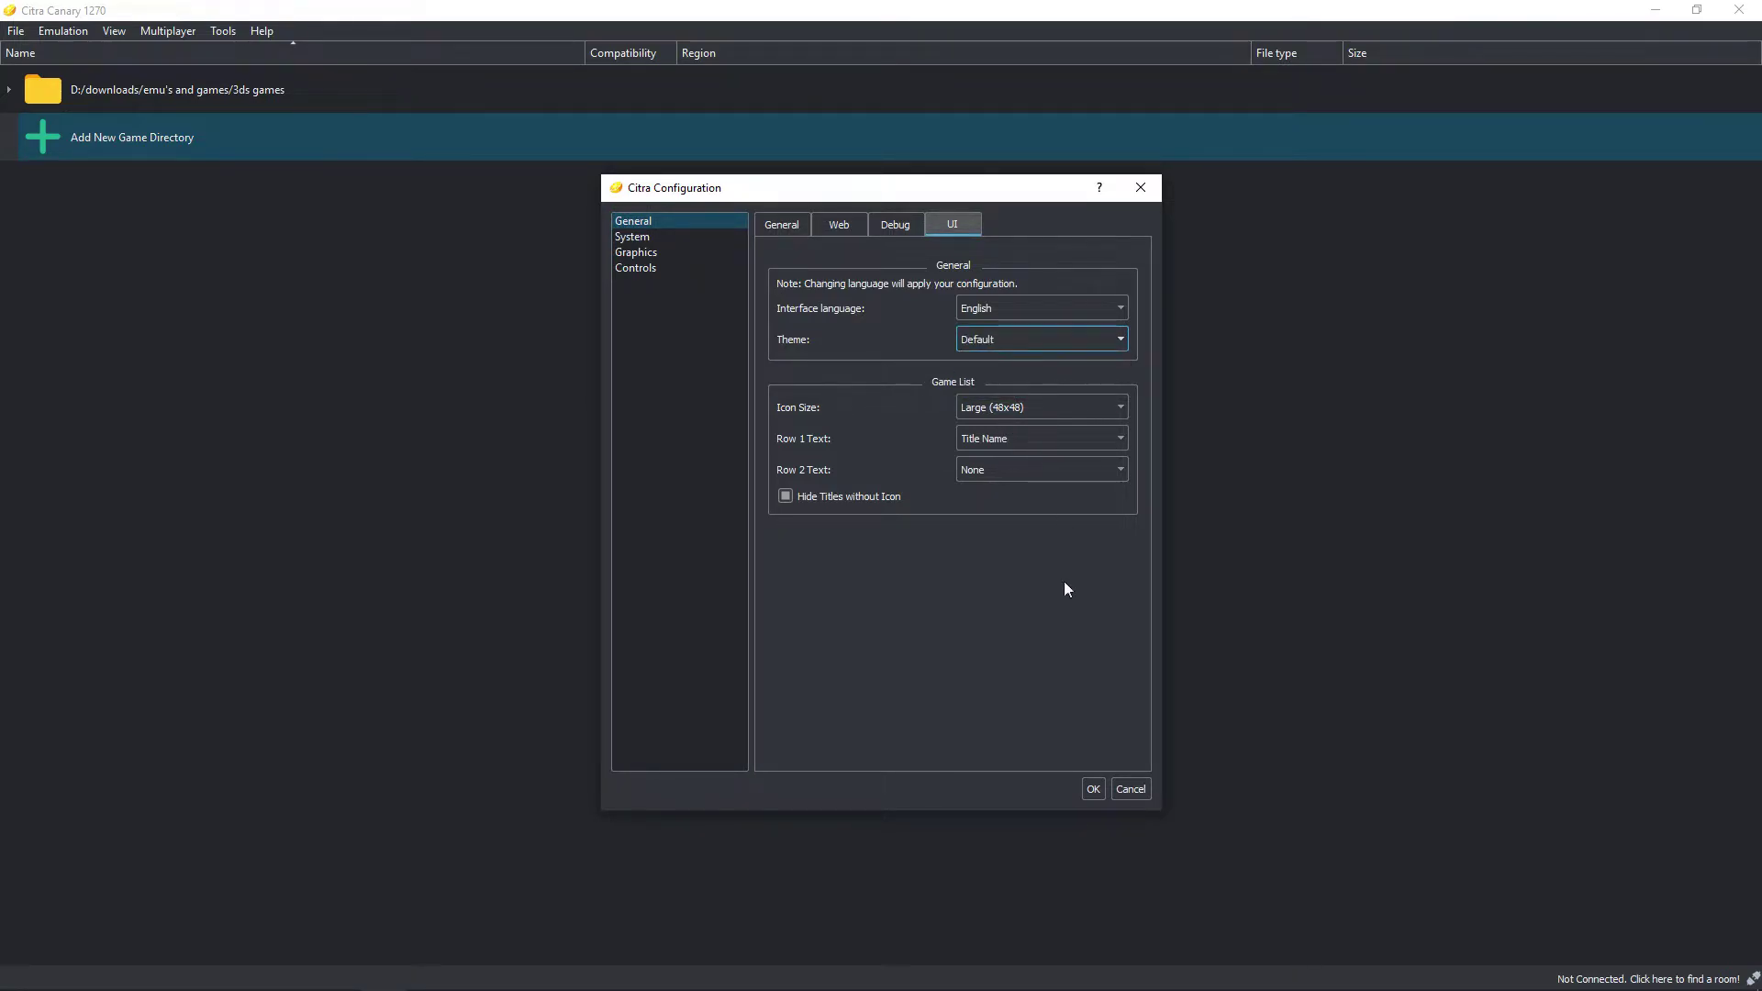
left_click(1094, 789)
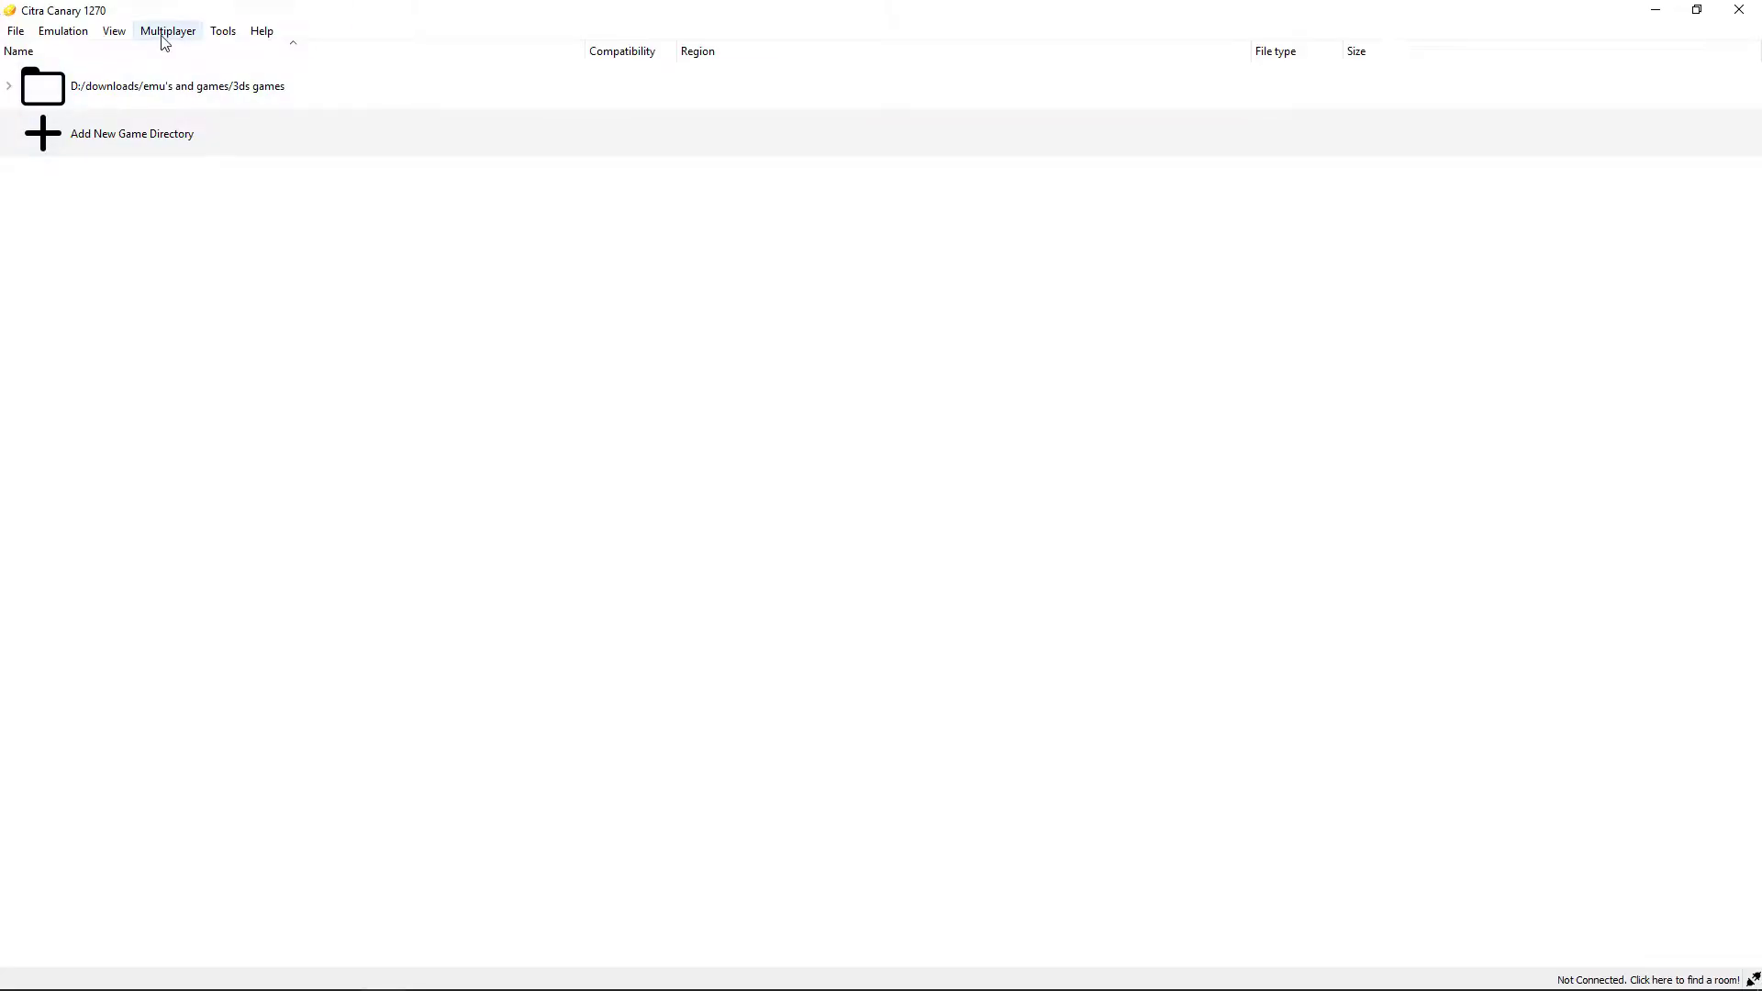
Step: Reopen the configuration, switch the theme back to Colorful Dark and apply it
left_click(63, 31)
left_click(118, 170)
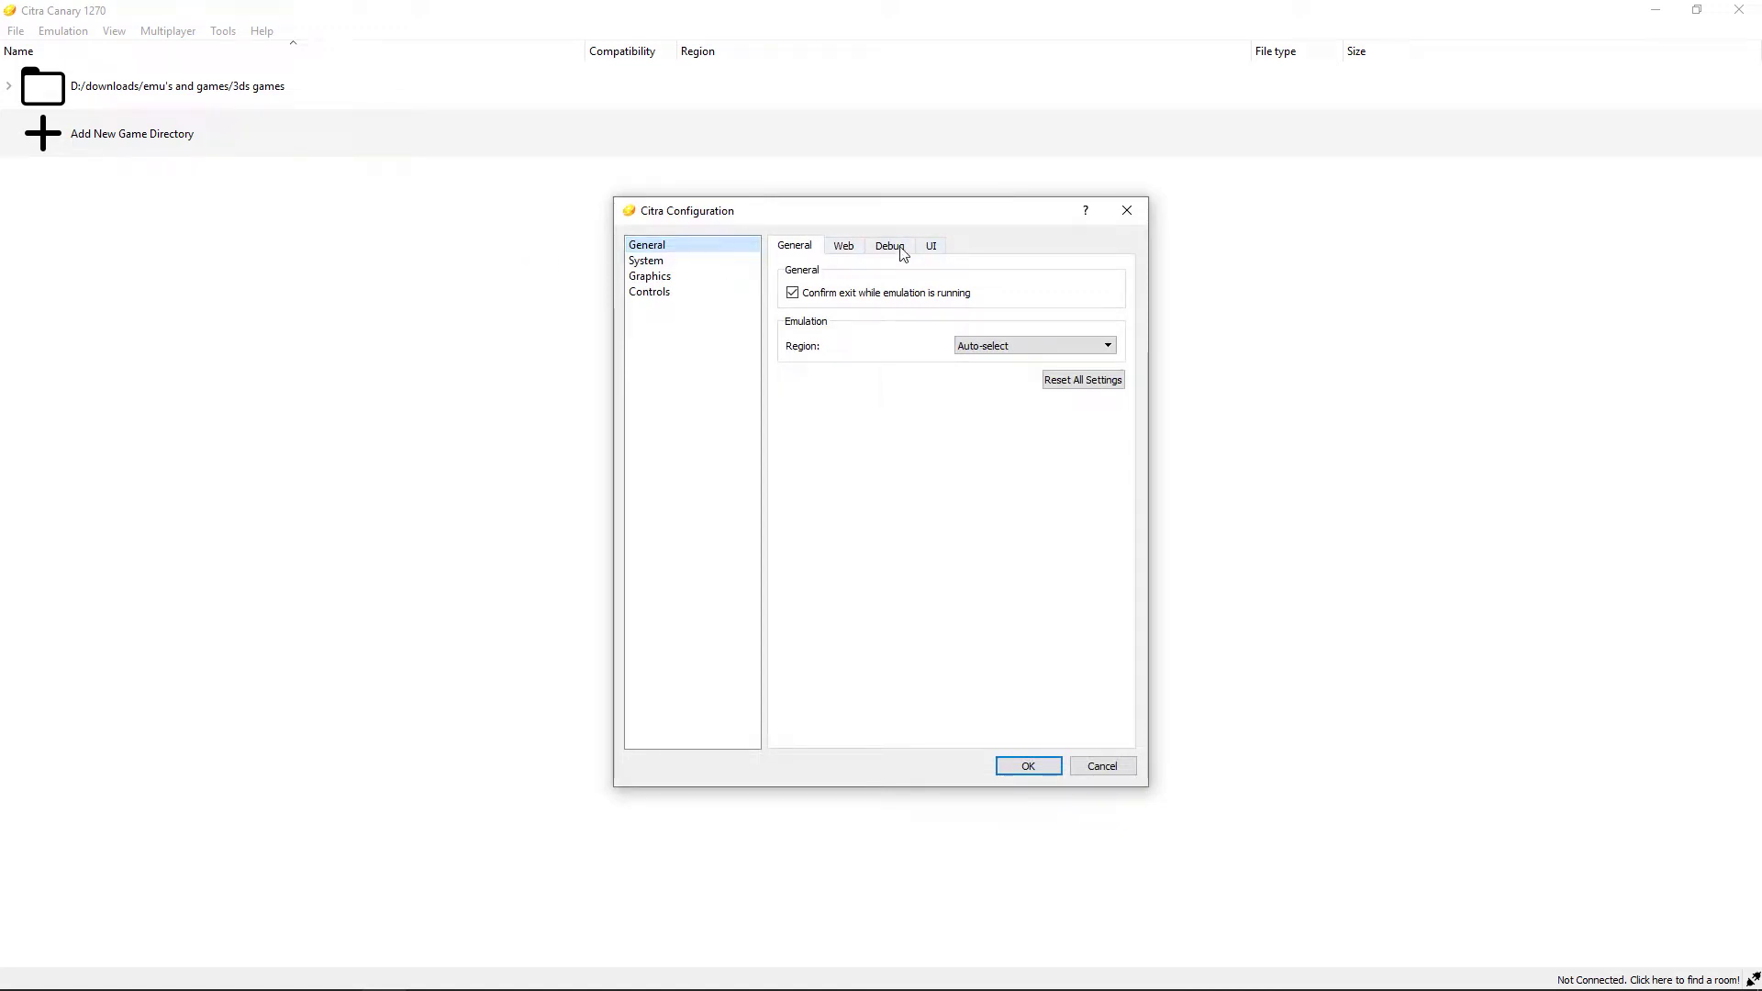
left_click(931, 247)
left_click(1007, 337)
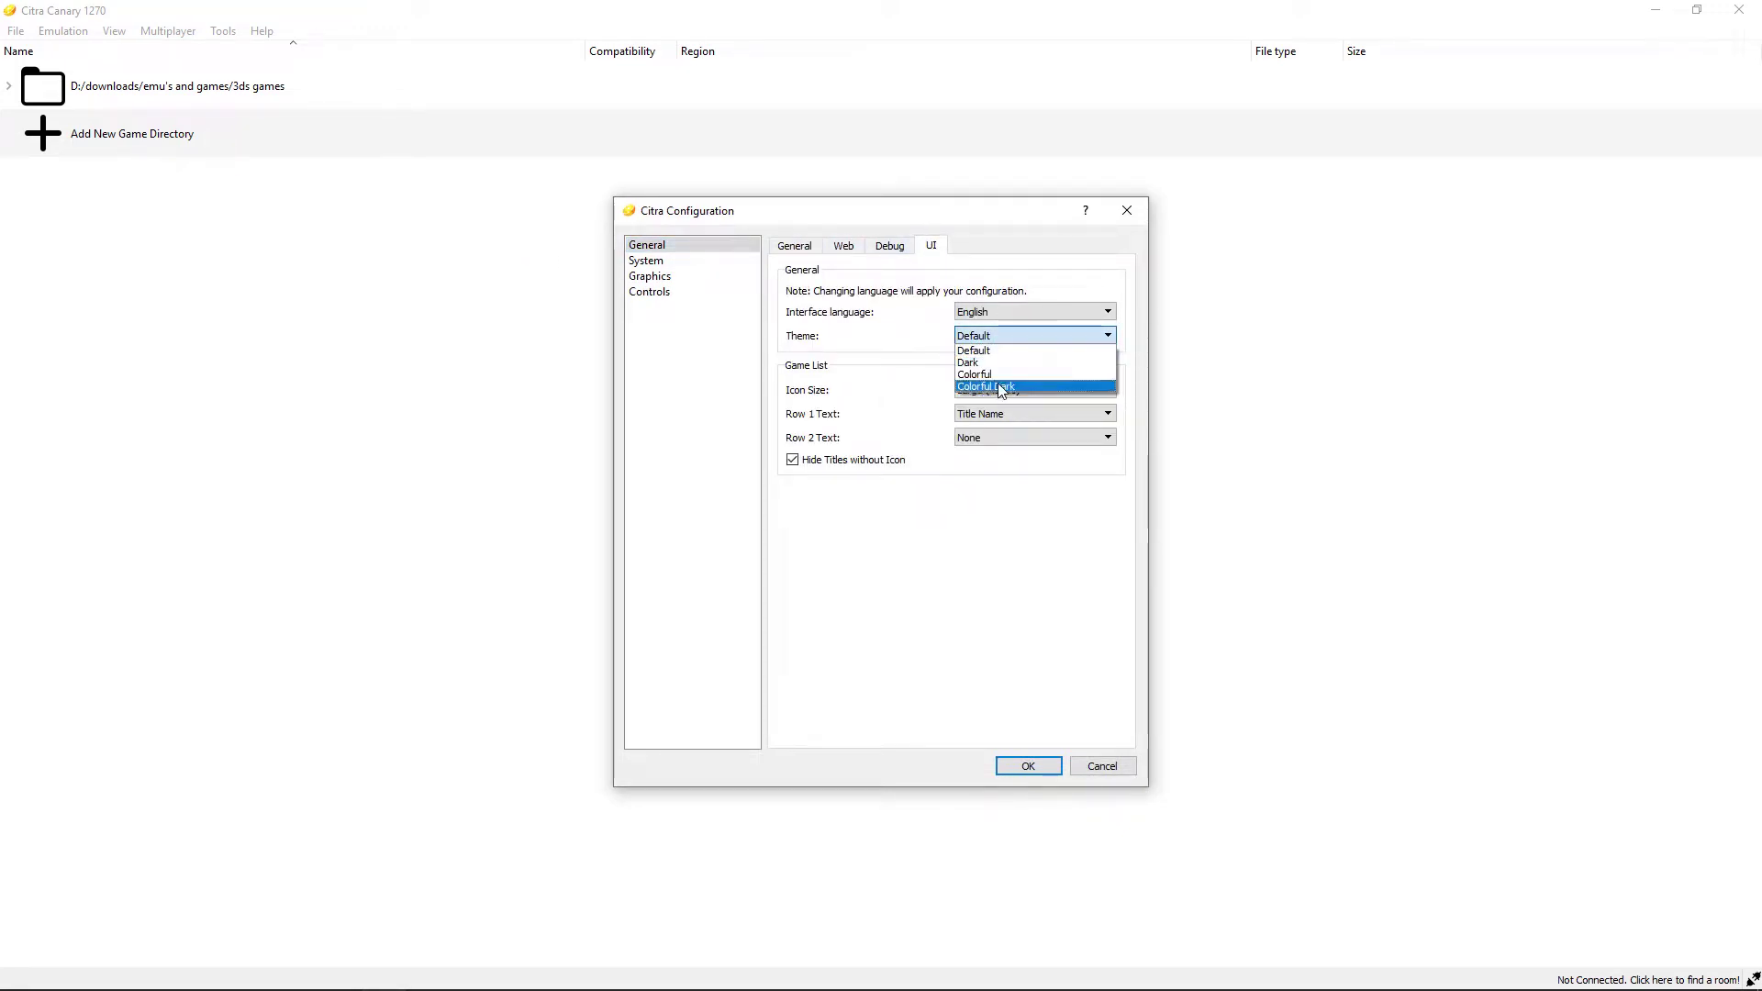
left_click(1000, 388)
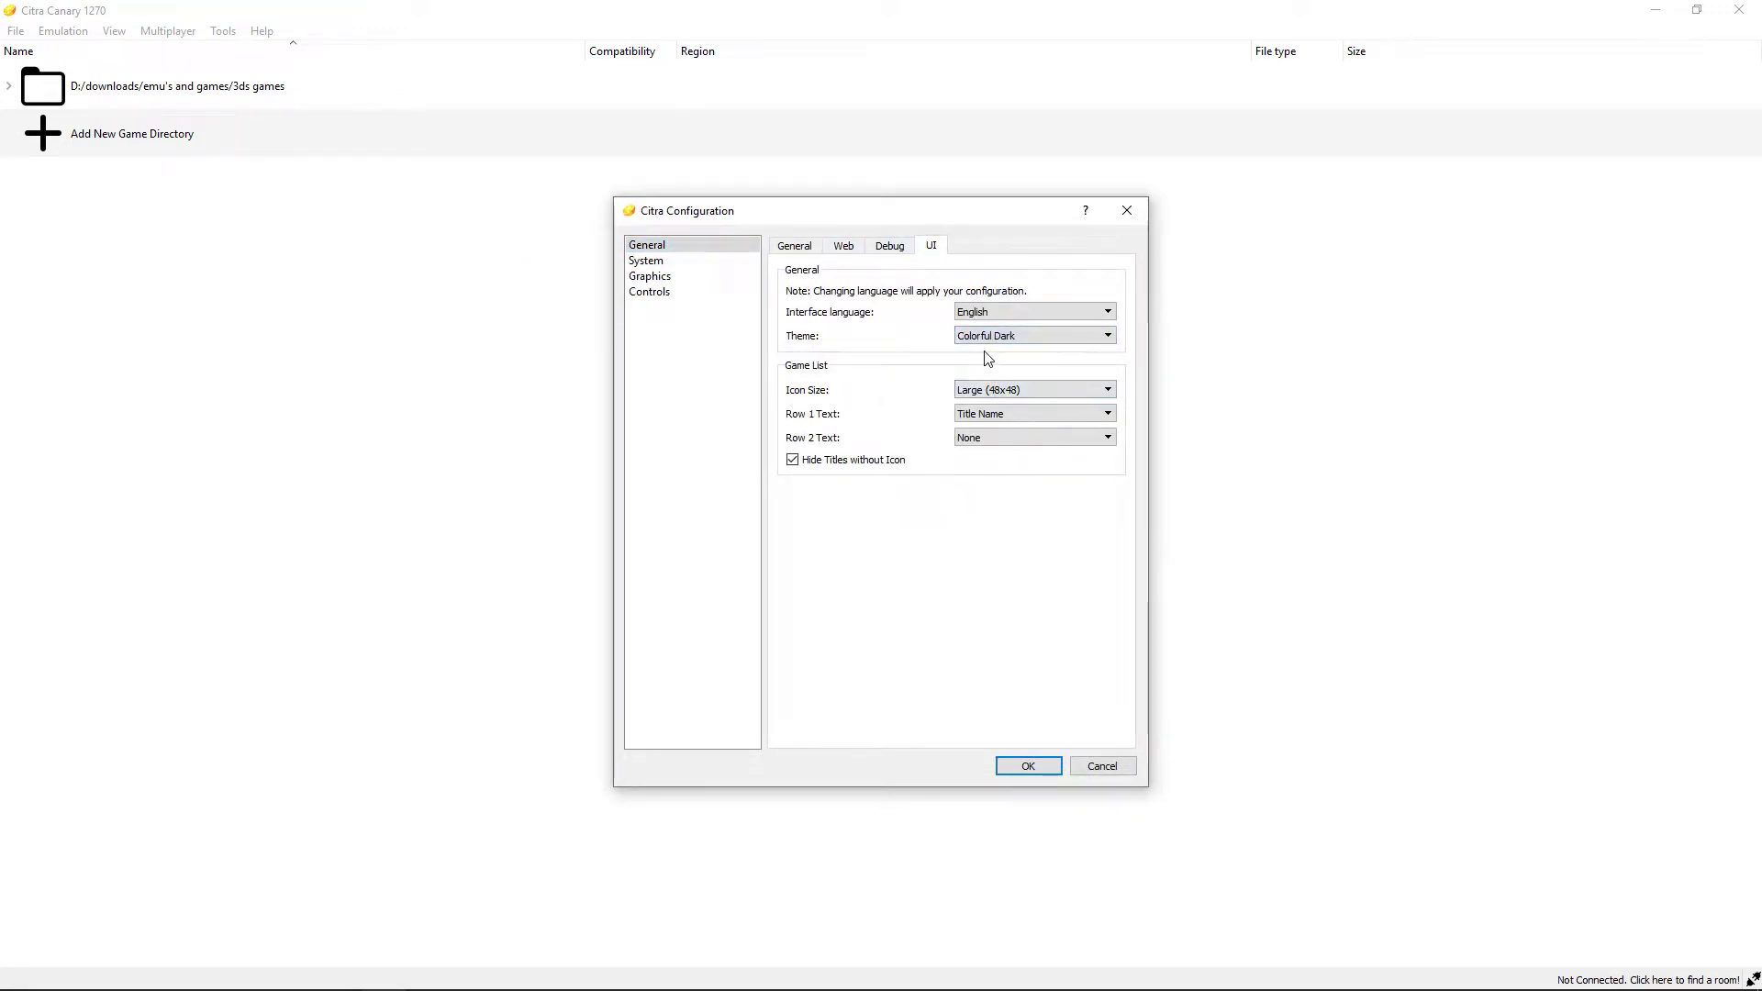
left_click(1023, 766)
left_click(15, 30)
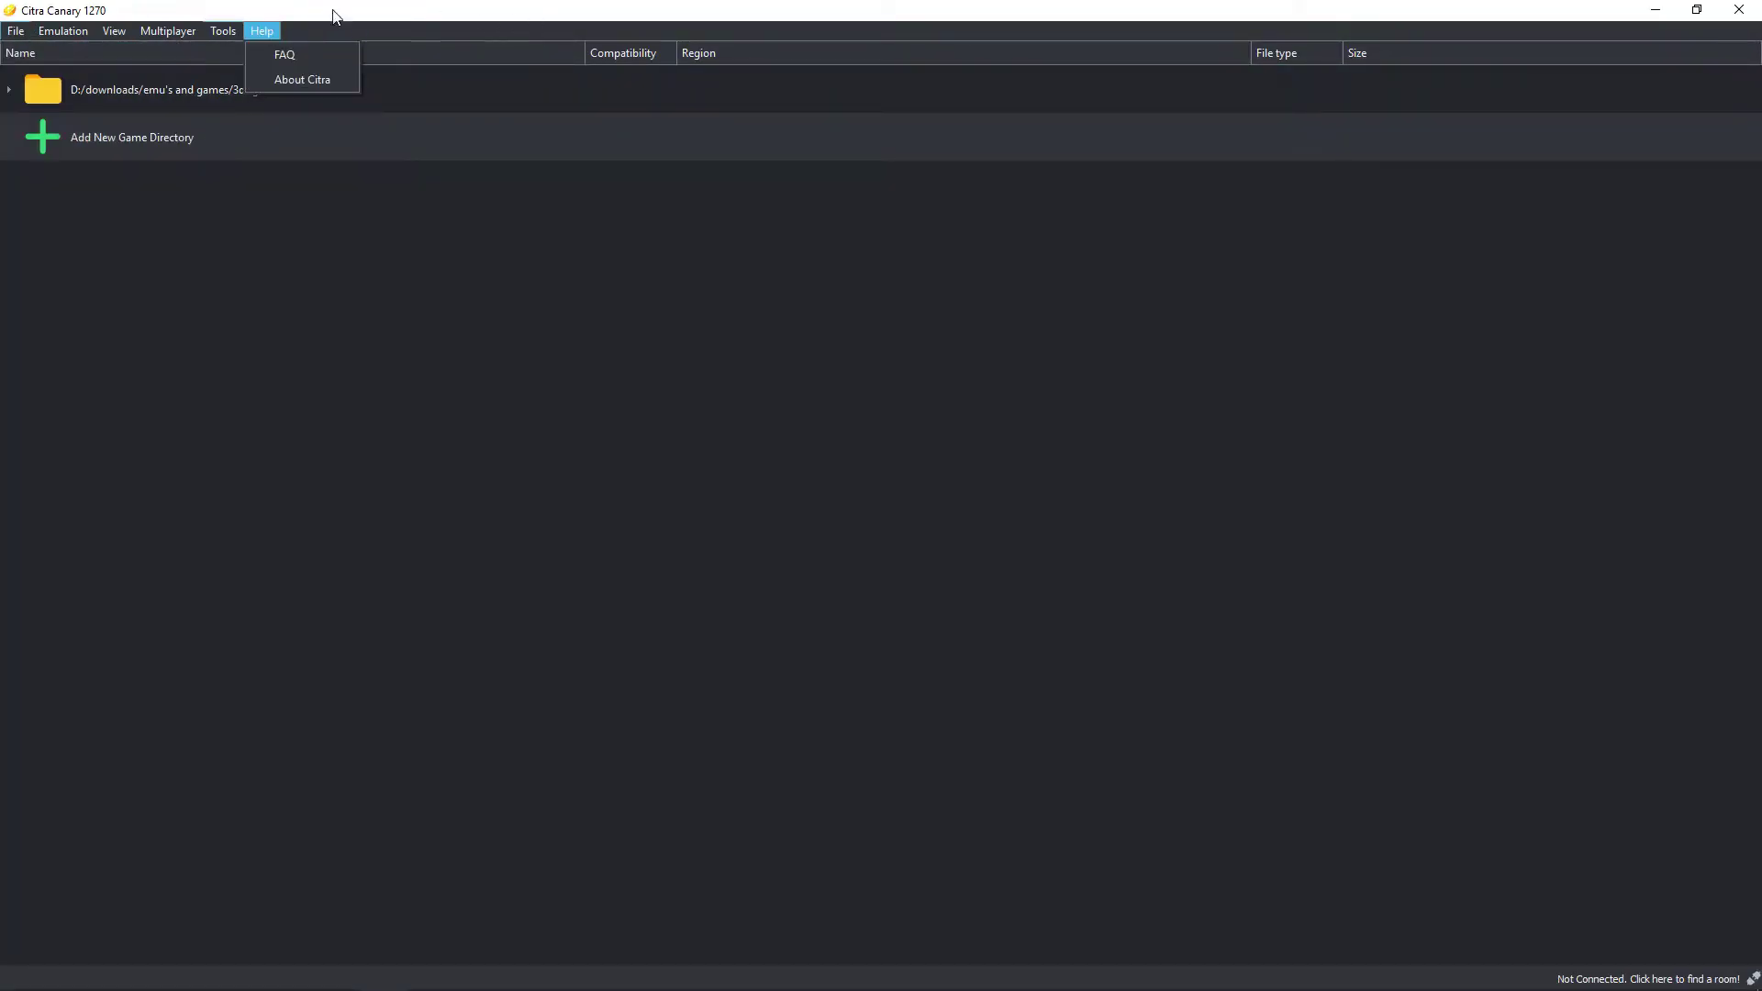
Step: Open Citra's configuration at the System settings
mouse_move(92, 39)
left_click(131, 176)
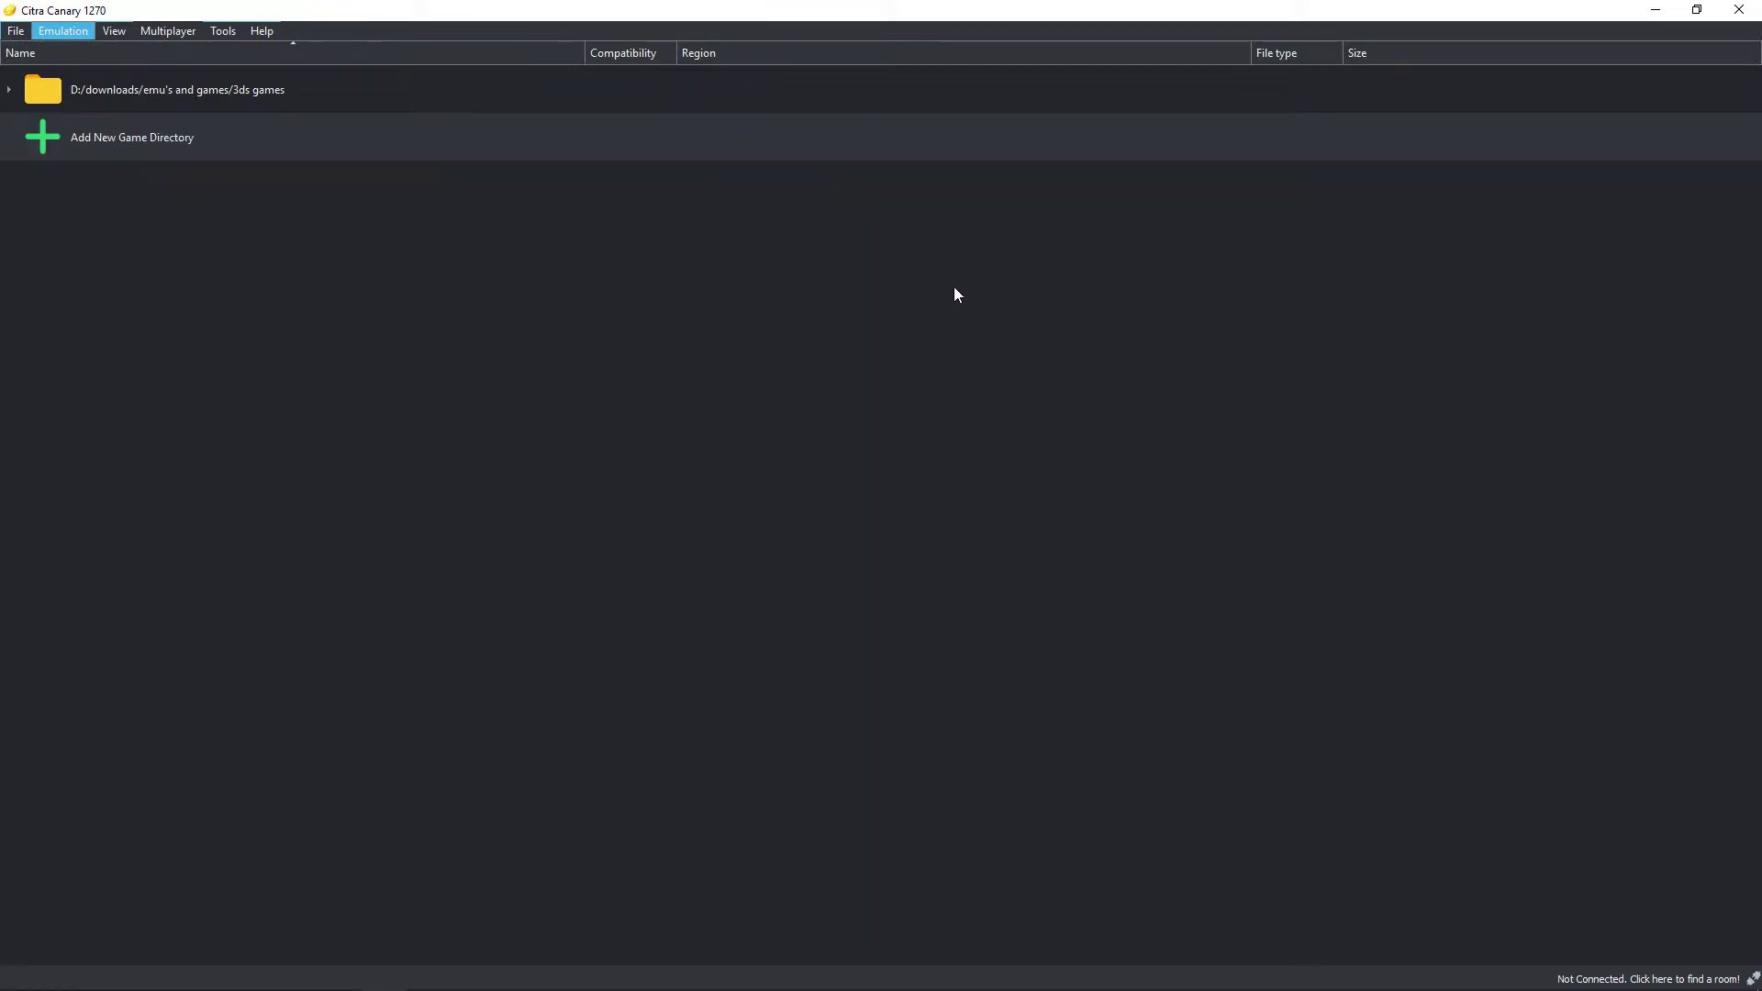
left_click(620, 237)
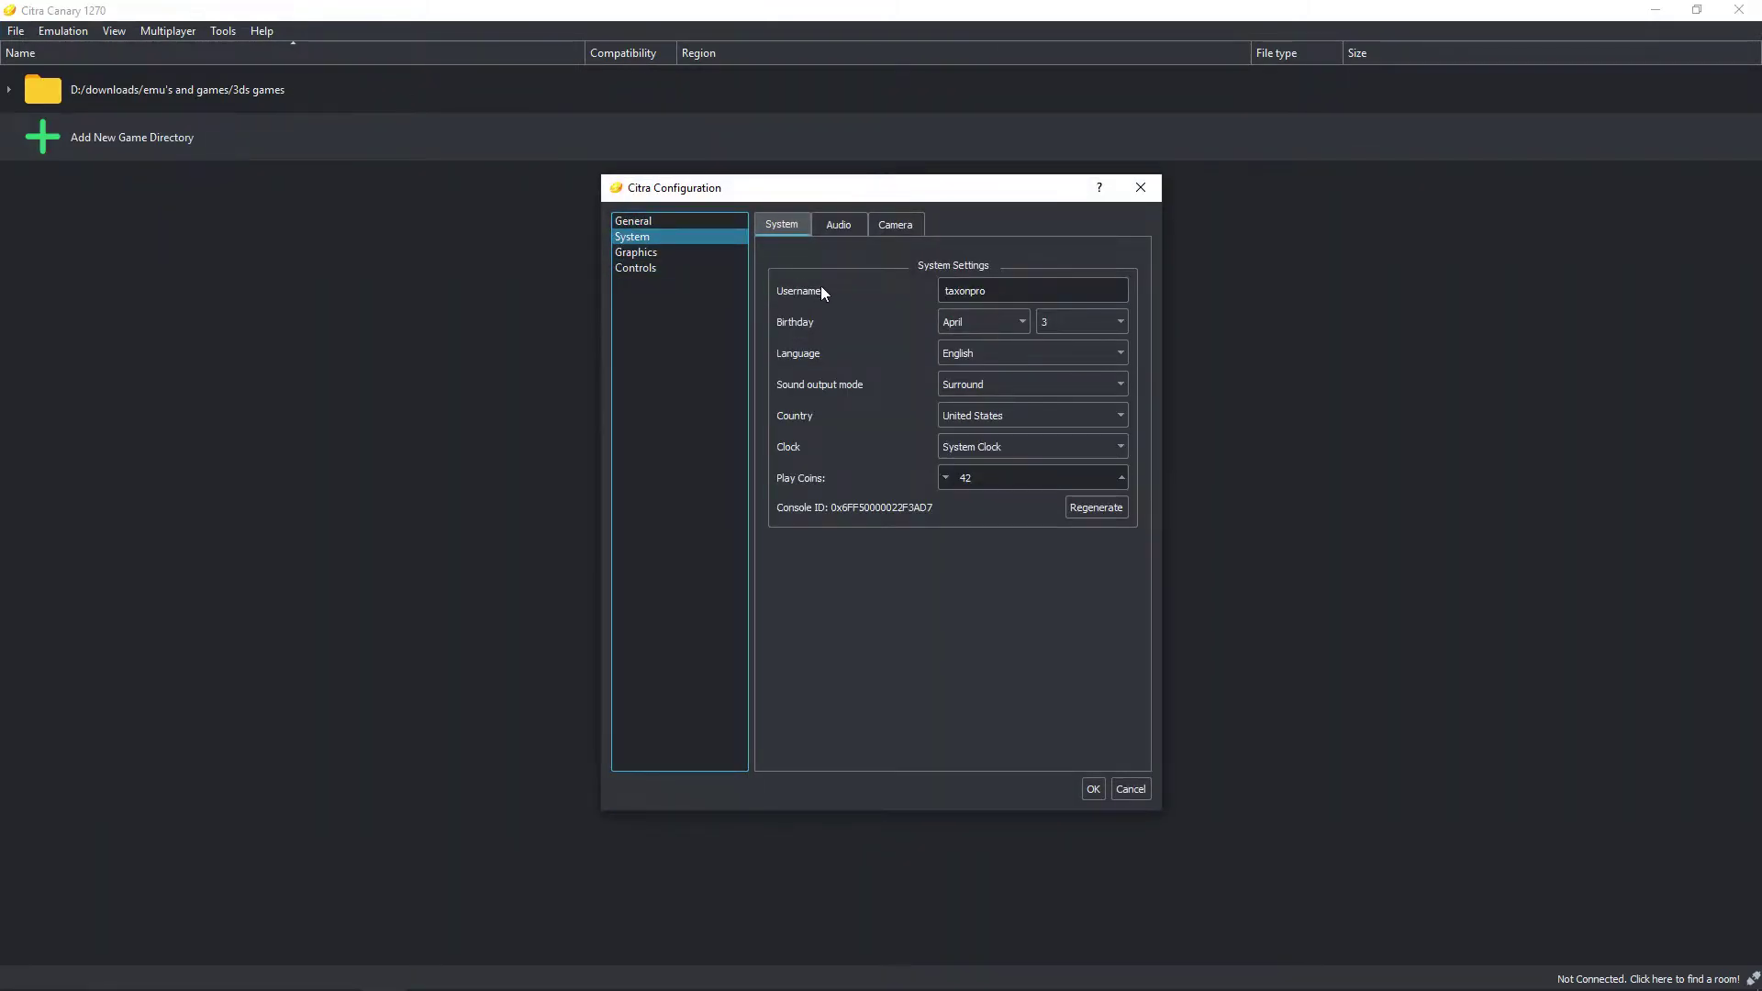
left_click(1029, 286)
Step: Keep the clock on System Clock and sound output on Surround, then show the Audio settings
left_click(1054, 445)
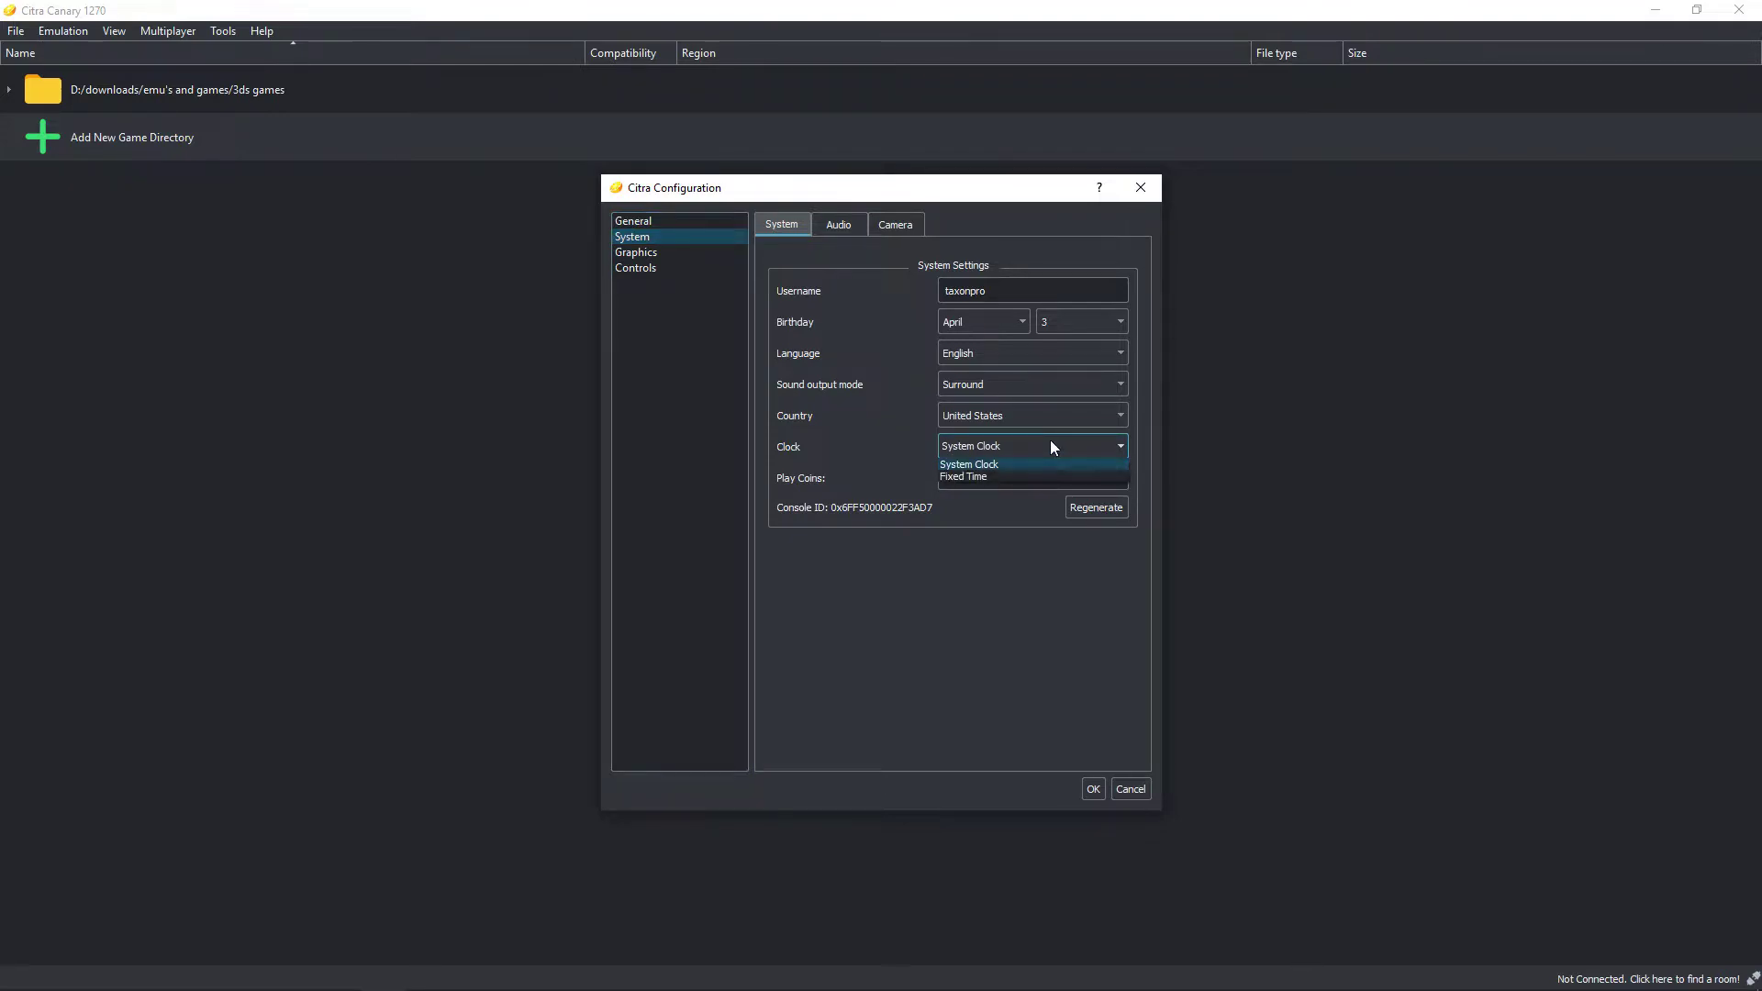
left_click(908, 454)
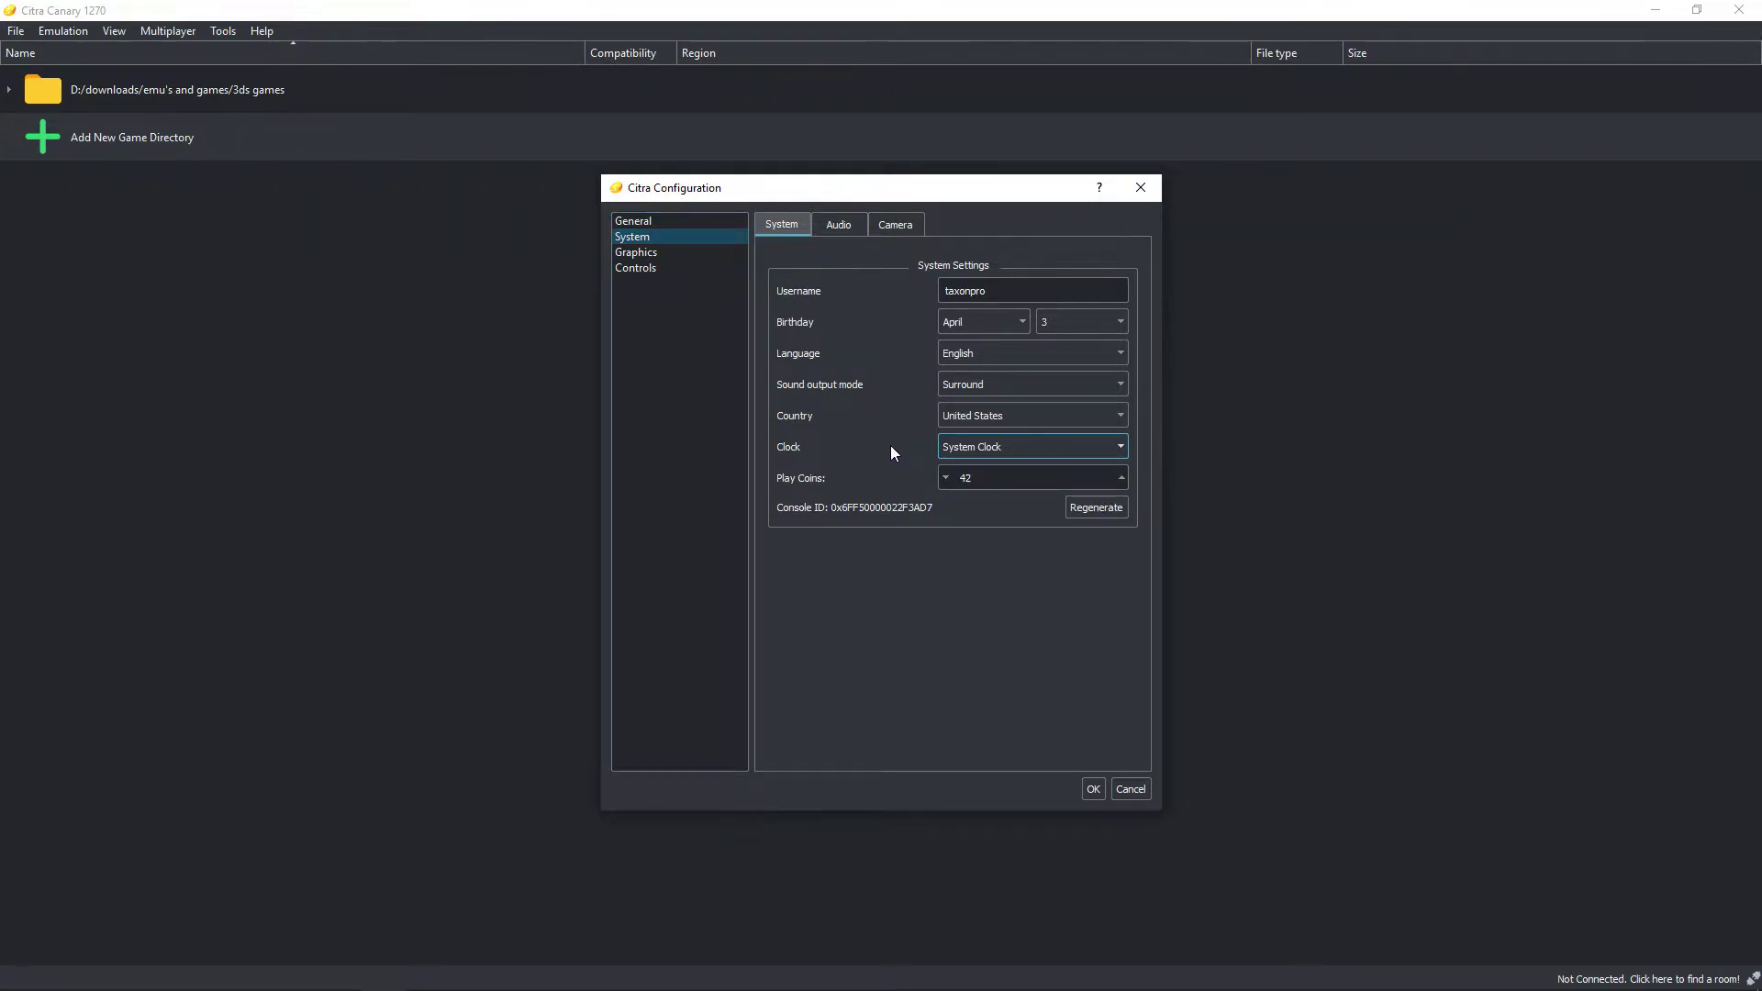
left_click(1009, 376)
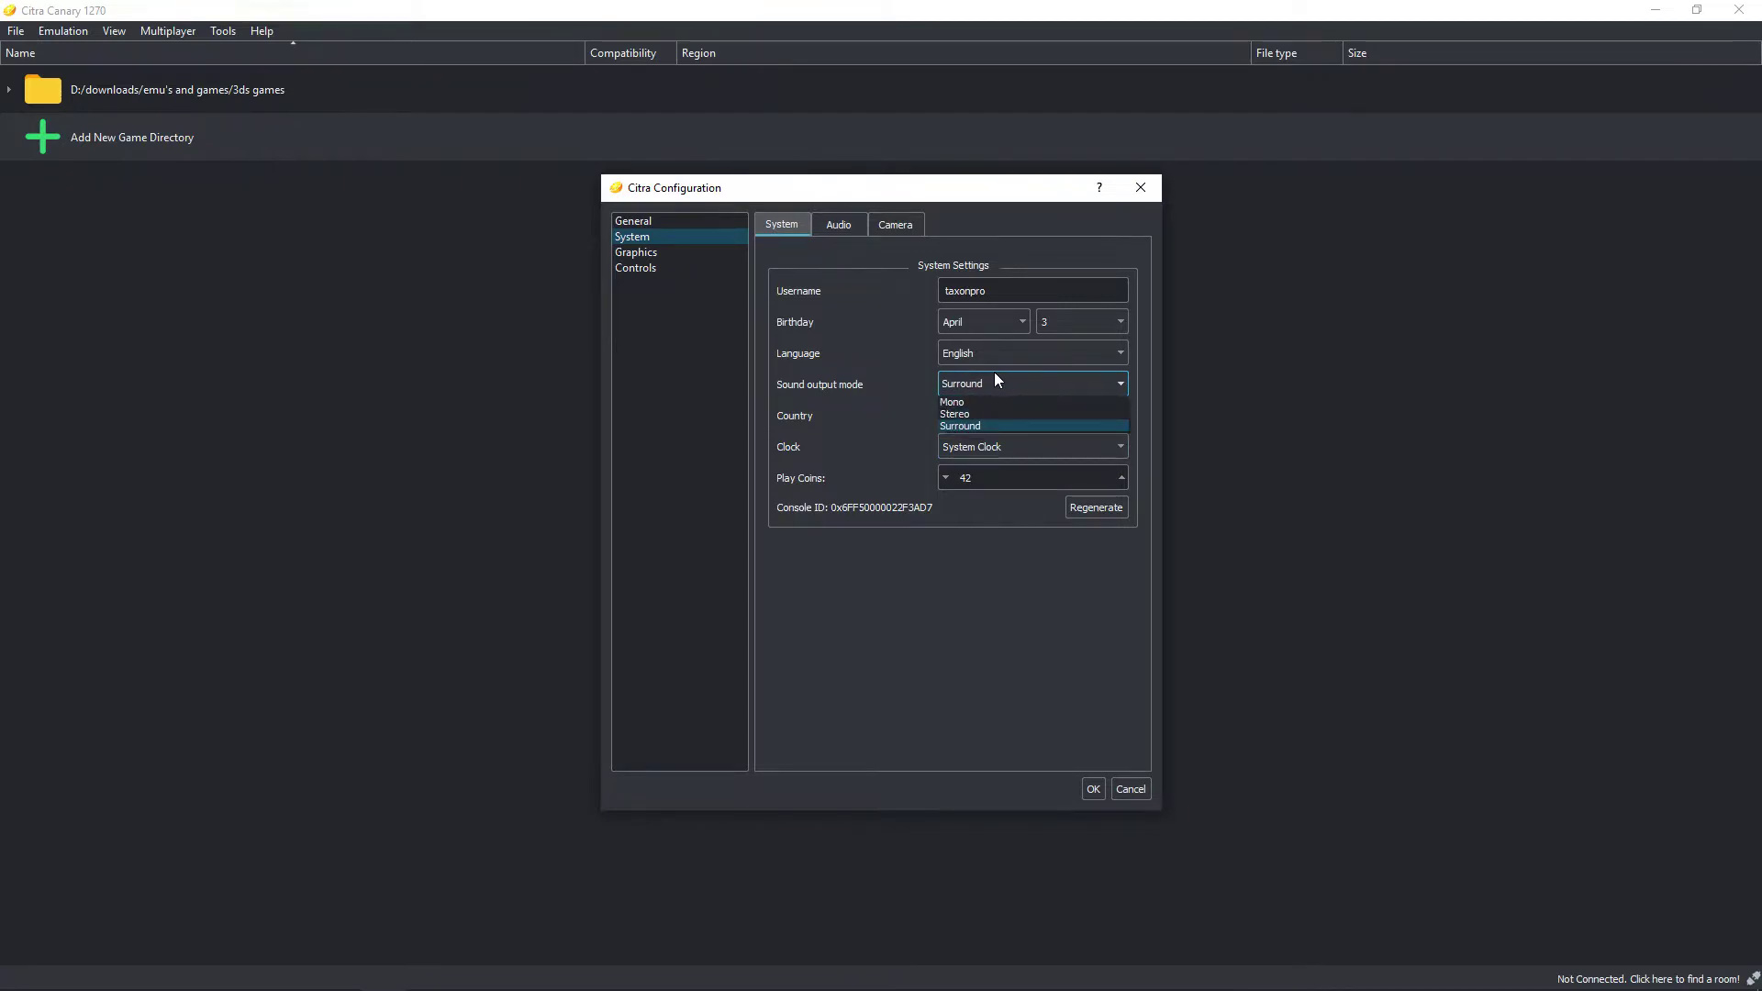
left_click(895, 380)
left_click(966, 385)
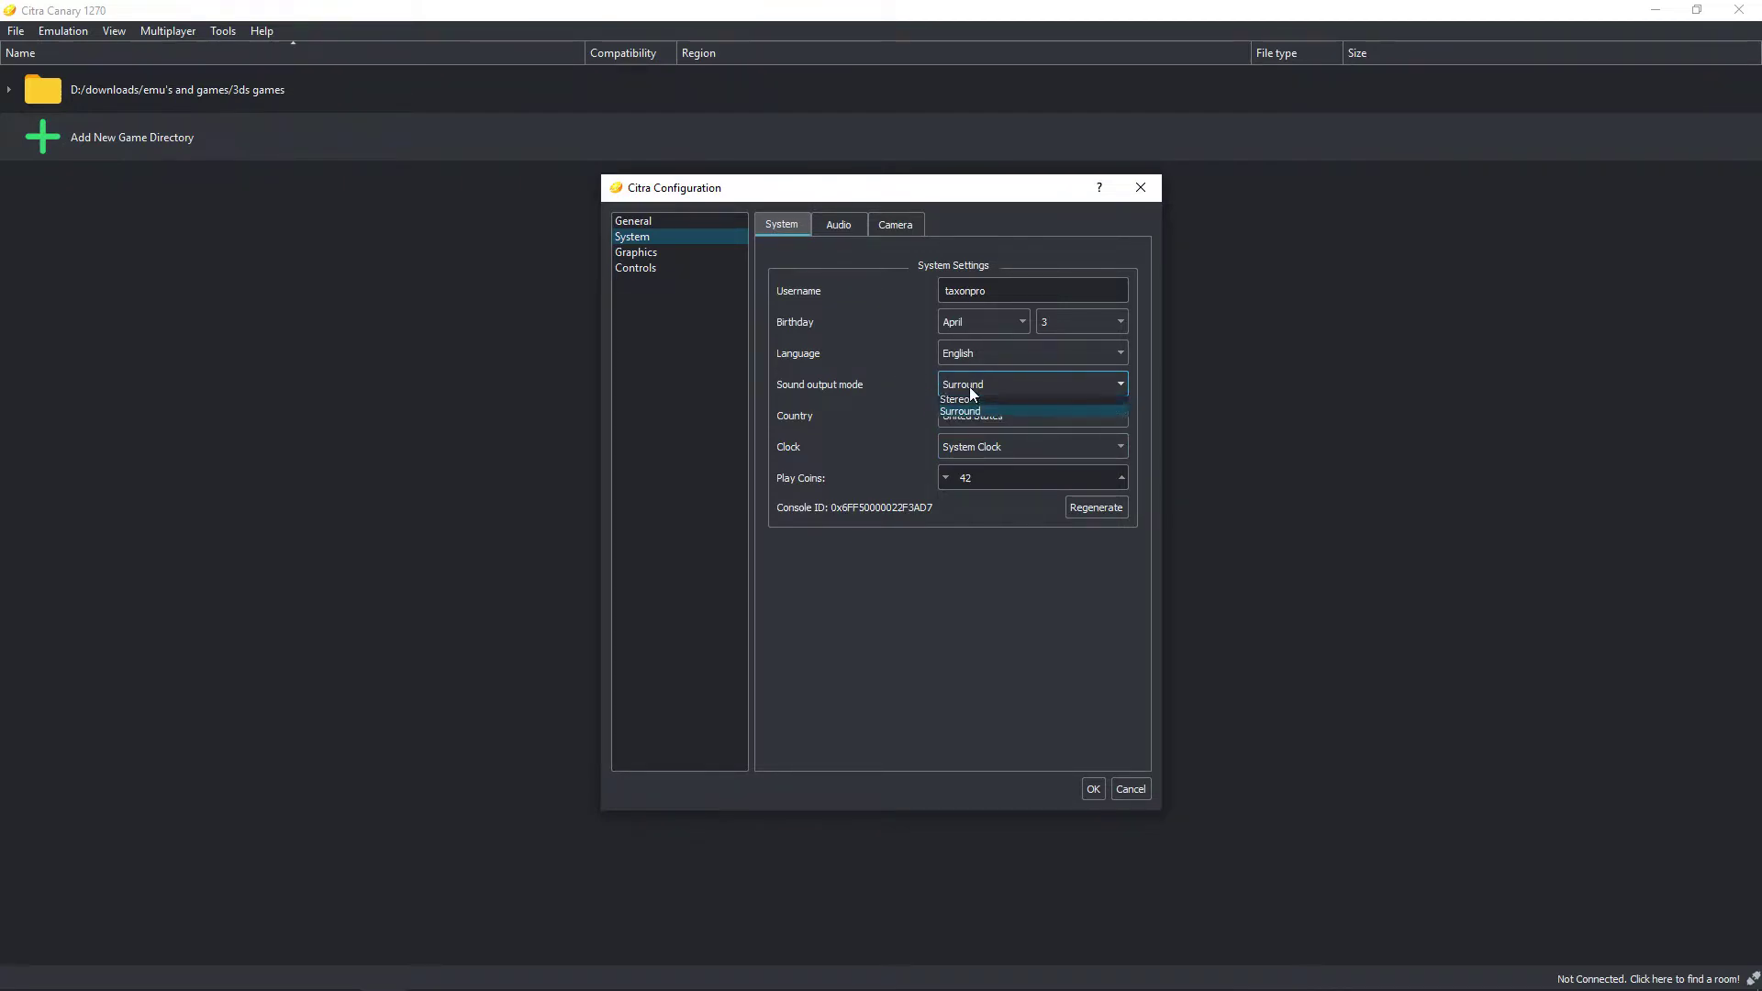
left_click(878, 400)
left_click(845, 225)
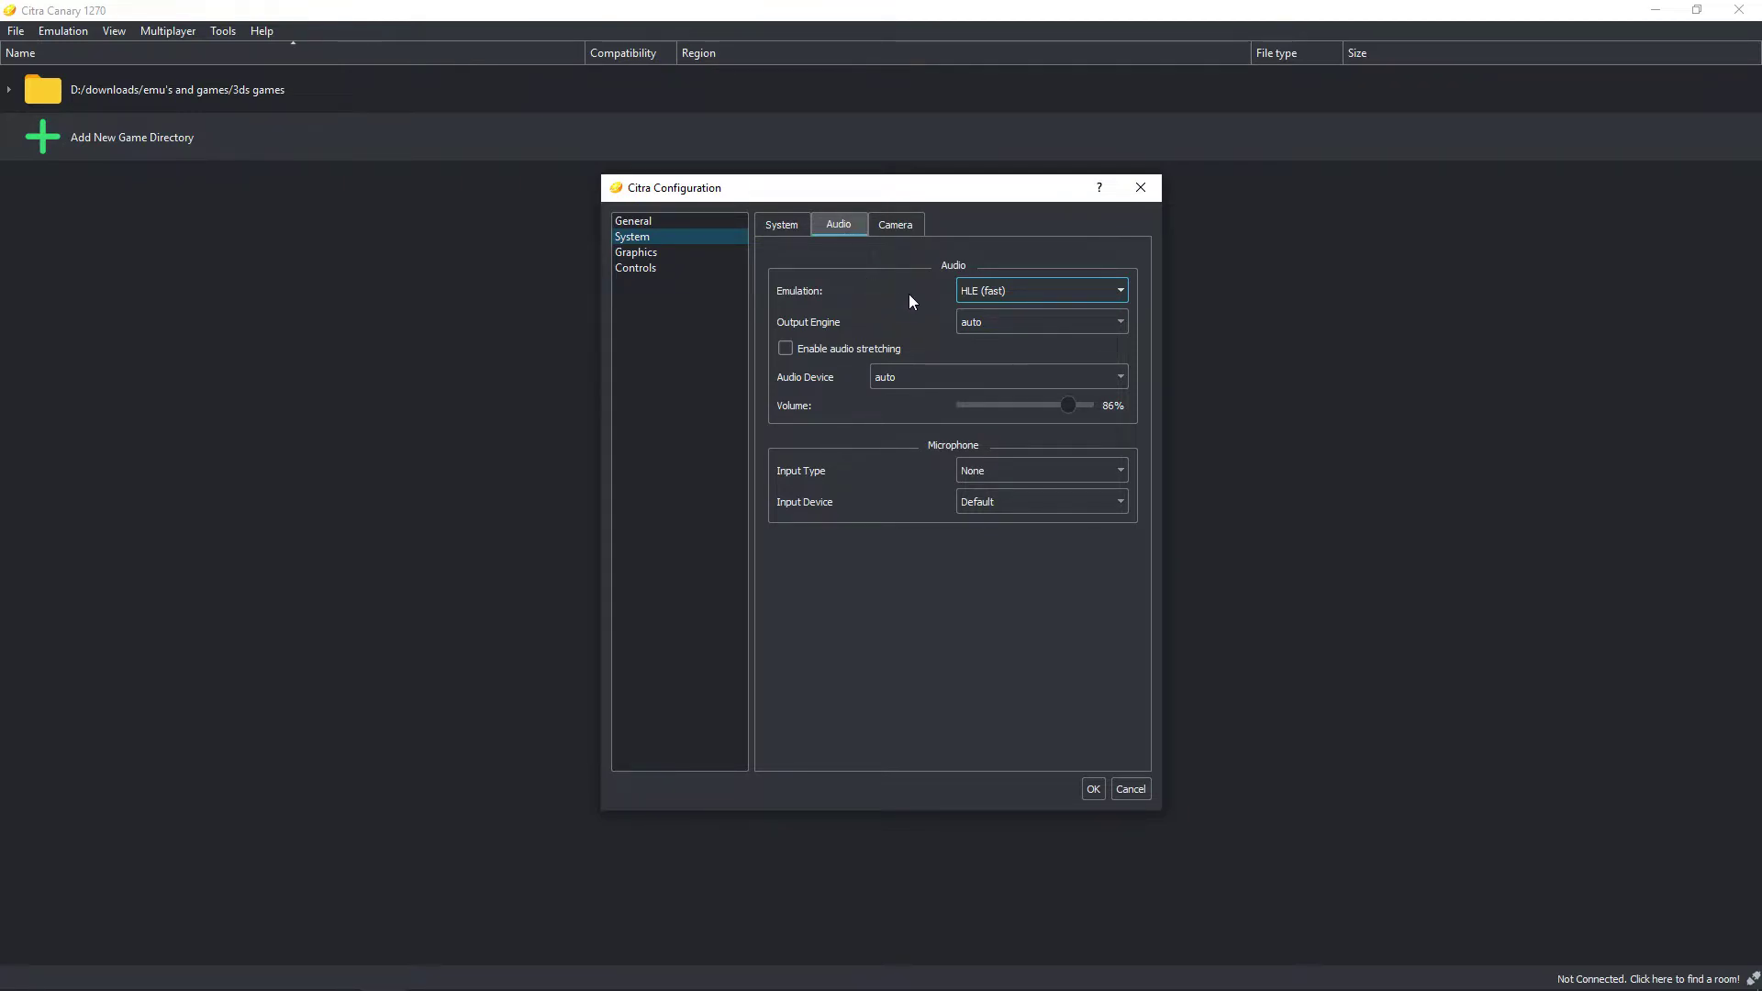
Step: Keep audio emulation on HLE (fast), and output engine and audio device on auto
left_click(1025, 301)
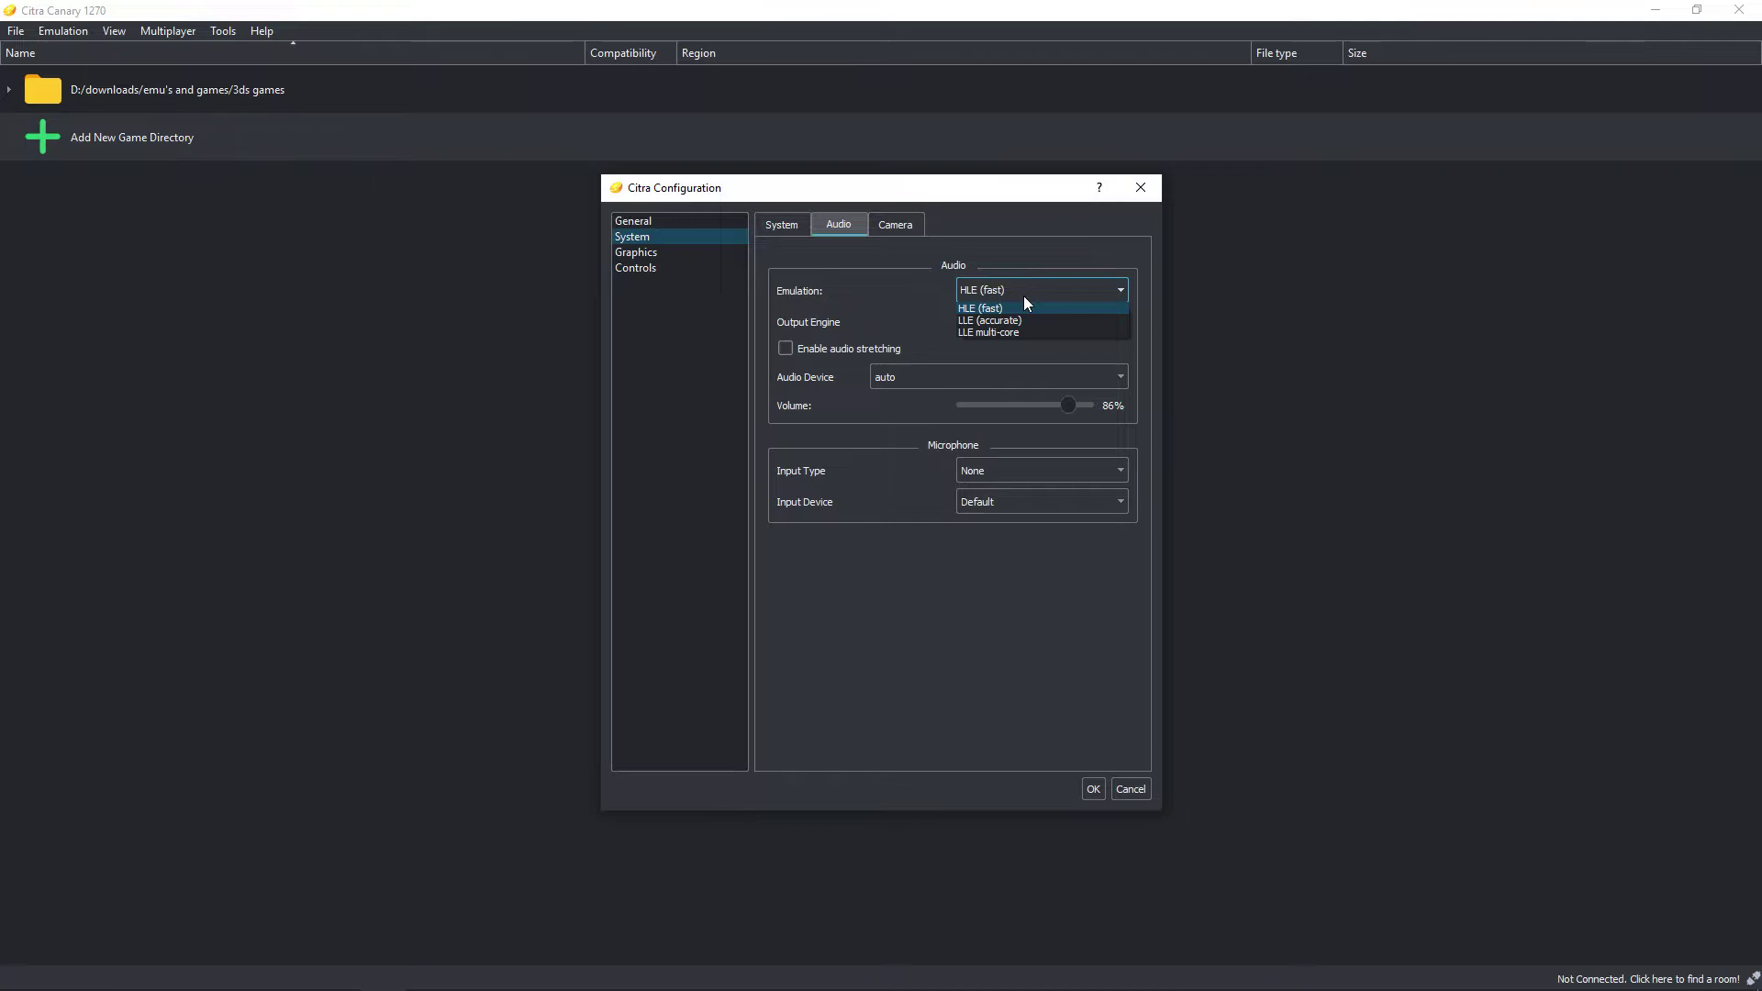
left_click(897, 319)
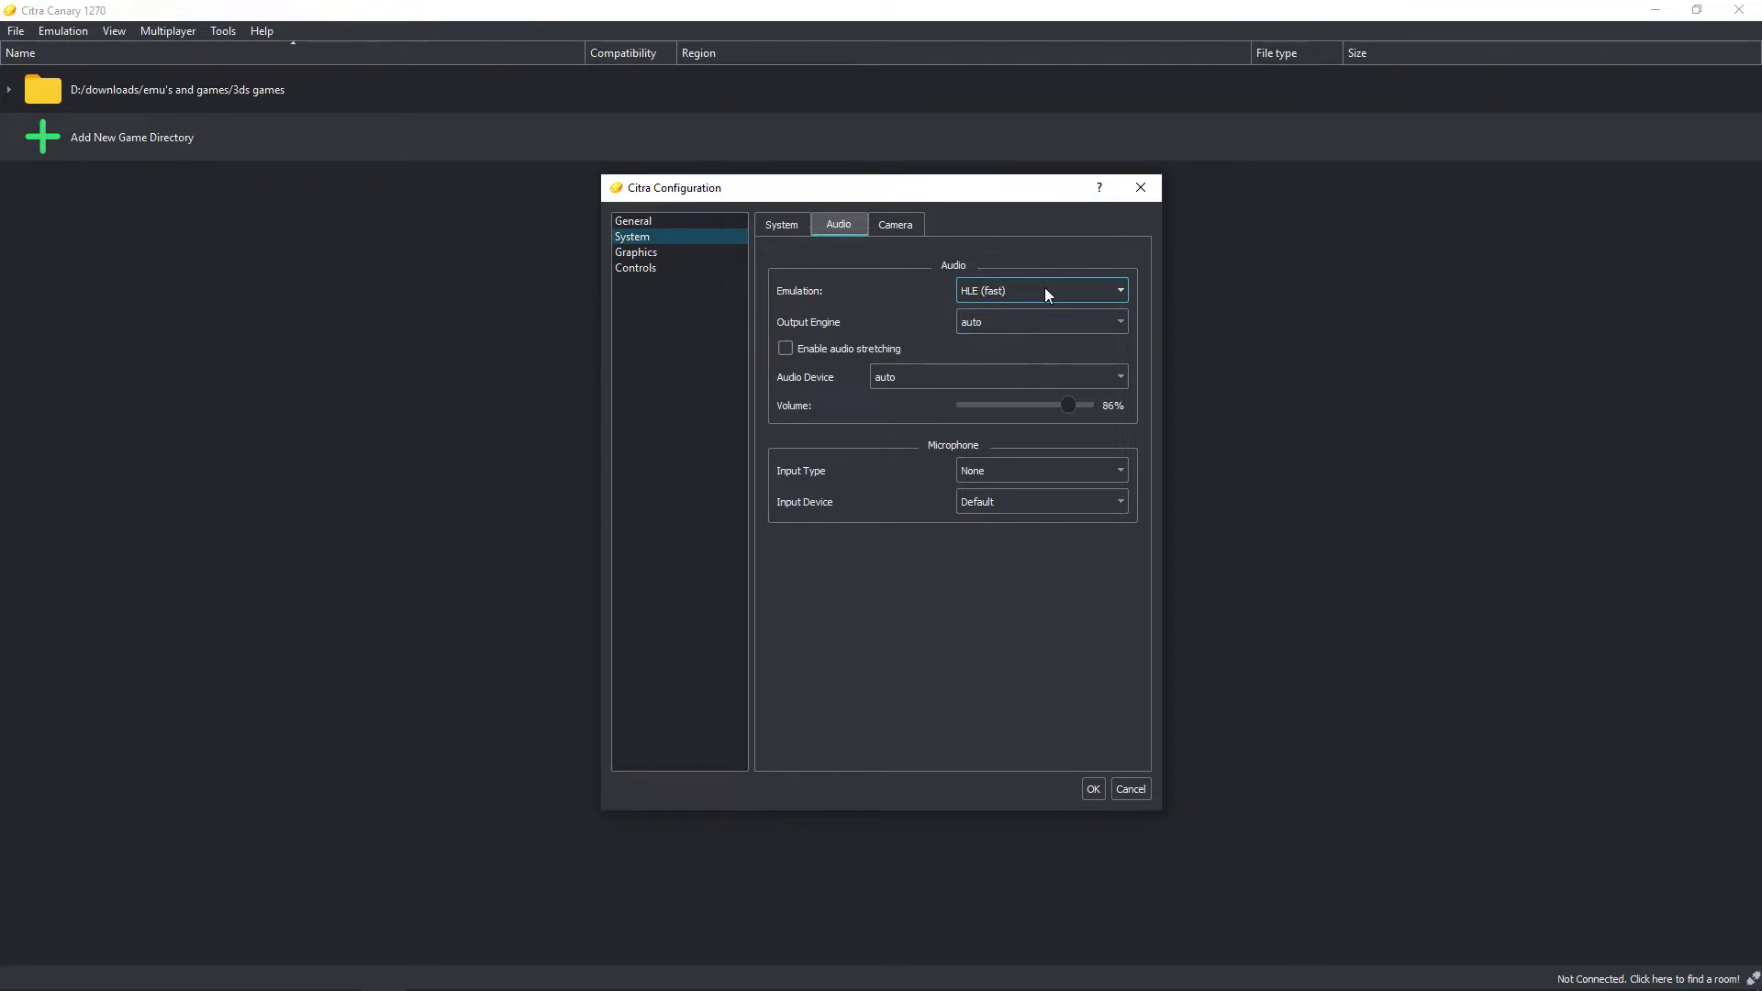
left_click(1045, 289)
left_click(876, 313)
left_click(1015, 332)
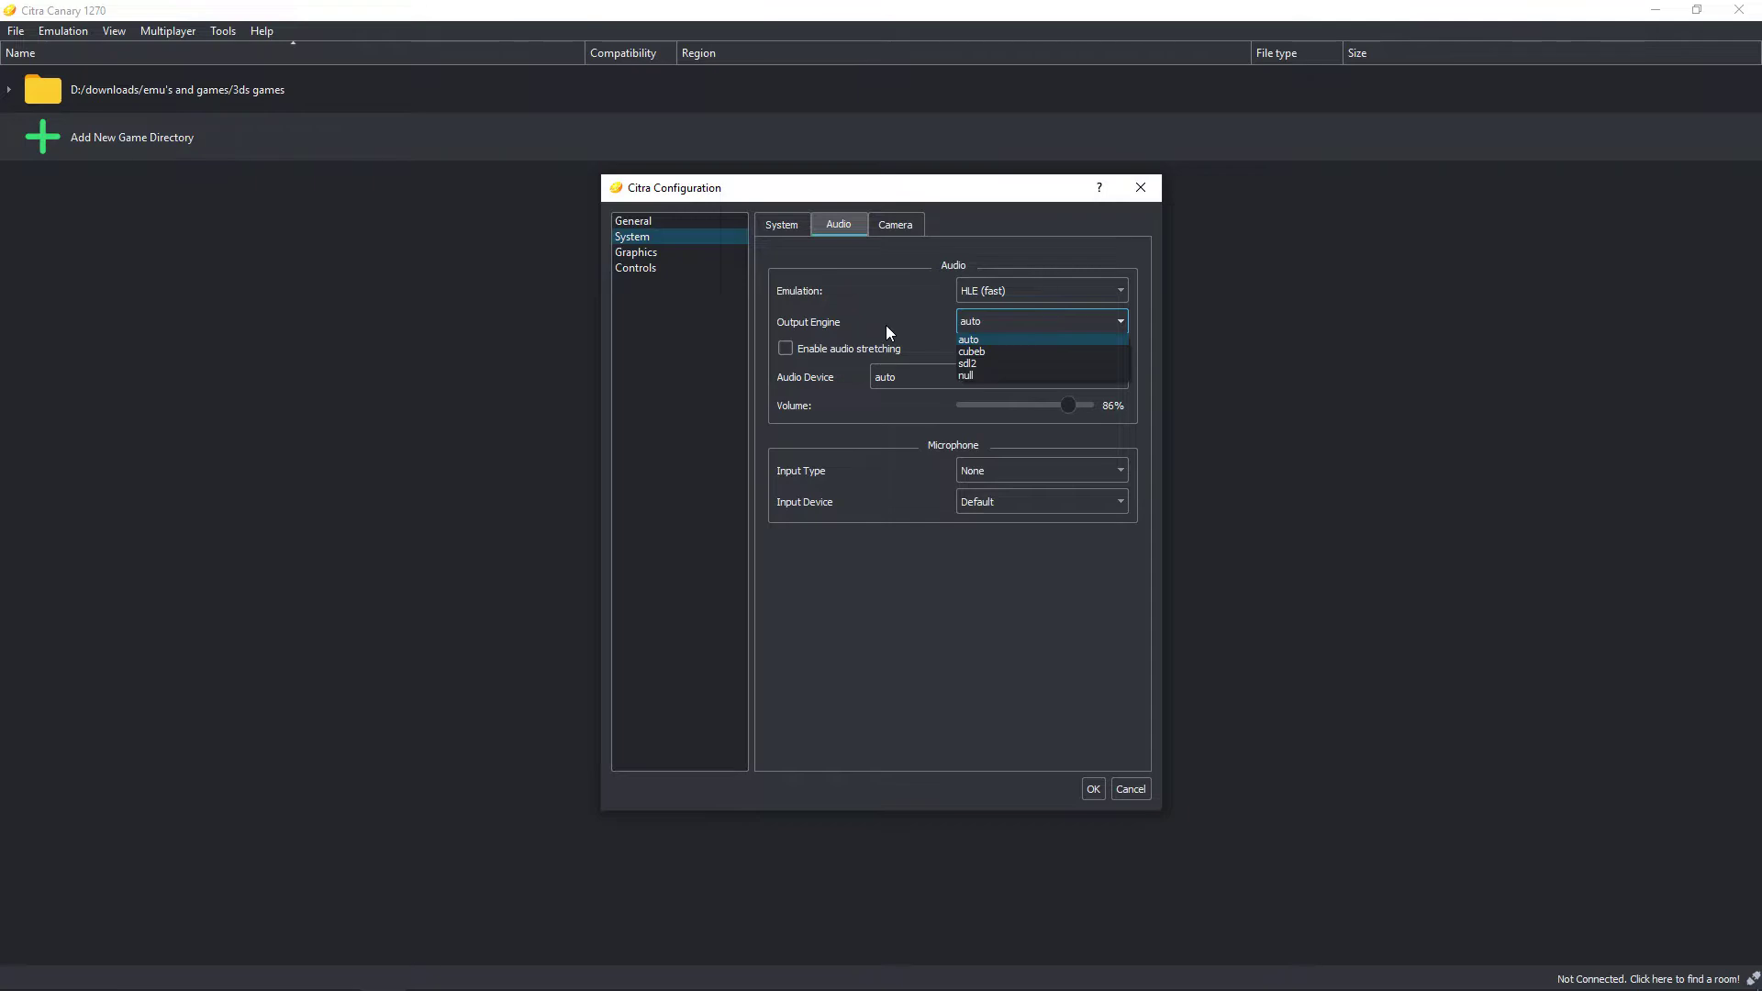
left_click(991, 393)
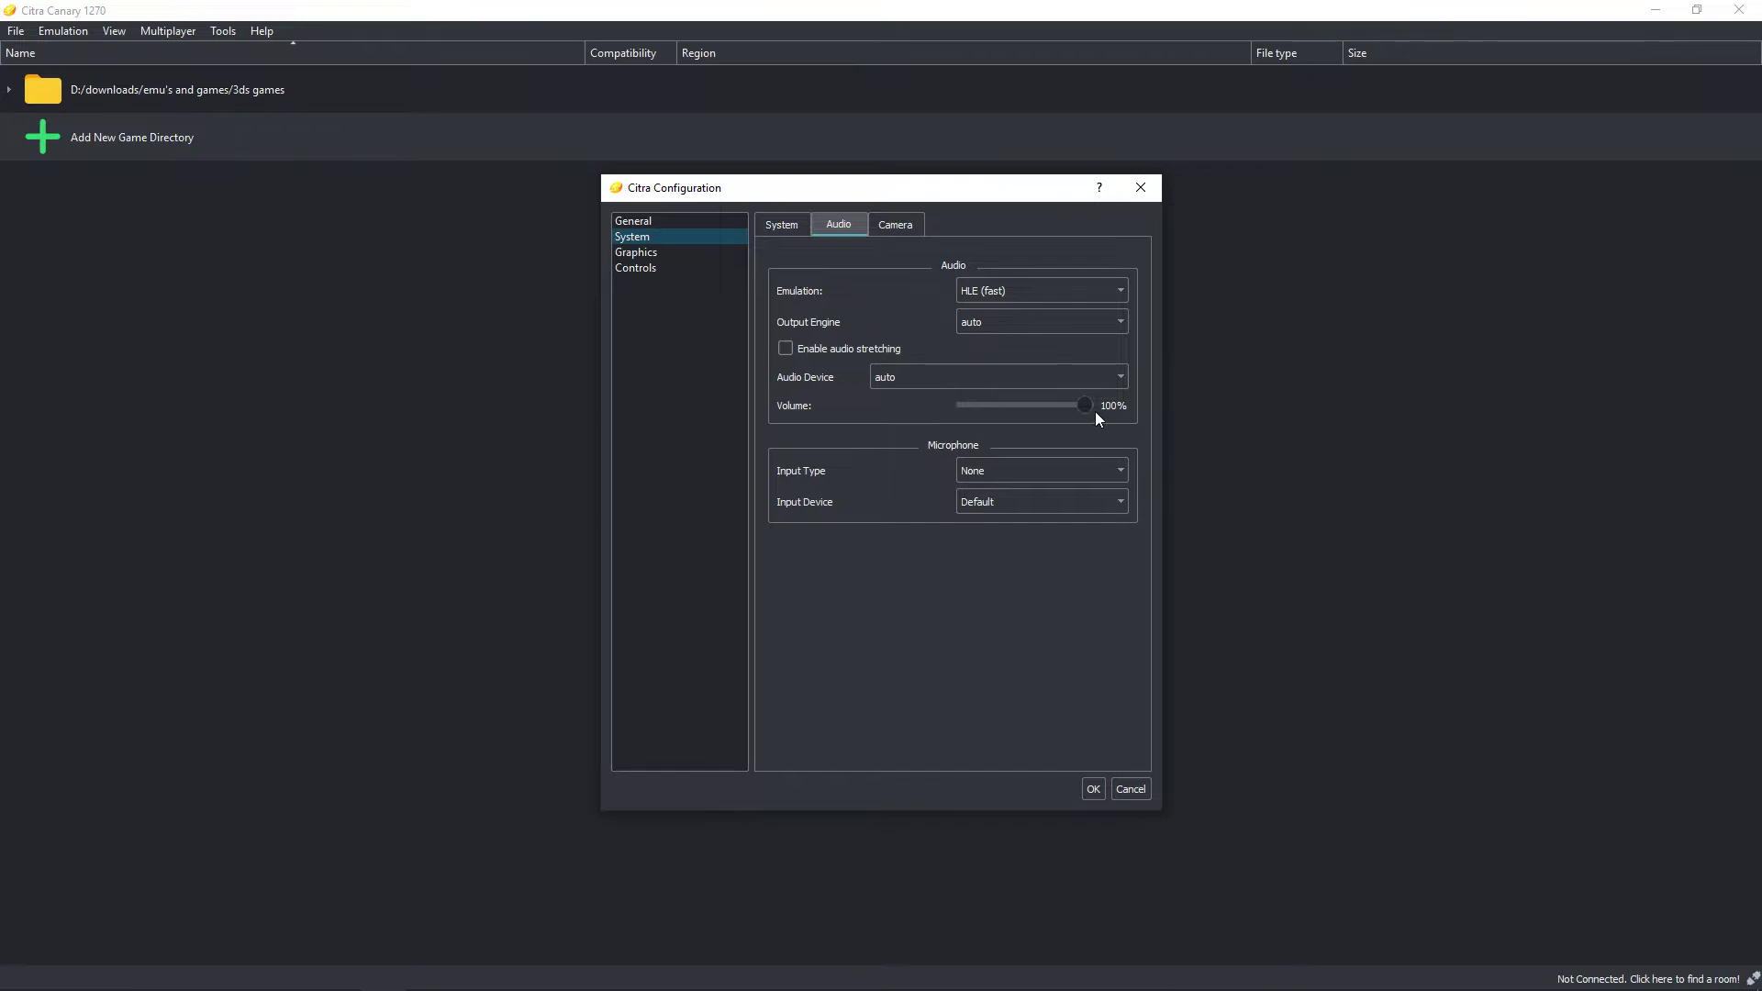
left_click(967, 373)
left_click(806, 377)
left_click(929, 376)
left_click(805, 406)
Step: Keep the microphone input type None and microphone device Default
left_click(1046, 468)
left_click(887, 606)
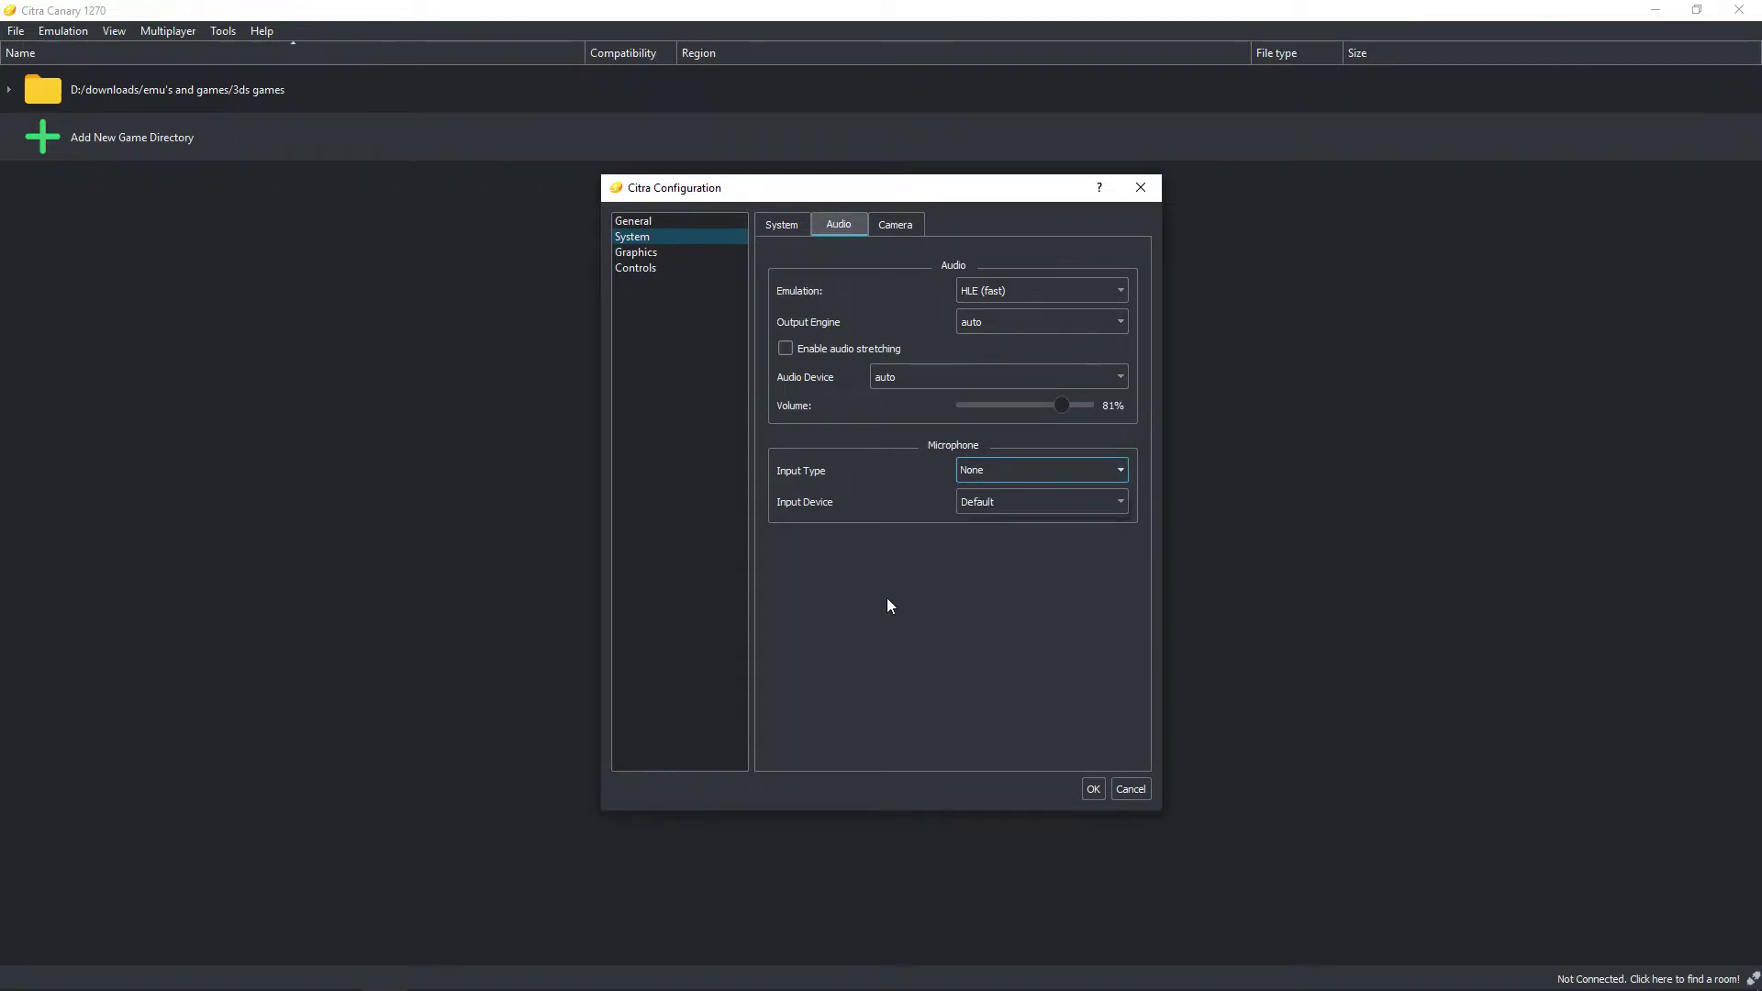
left_click(1031, 473)
left_click(954, 561)
left_click(1009, 501)
left_click(854, 632)
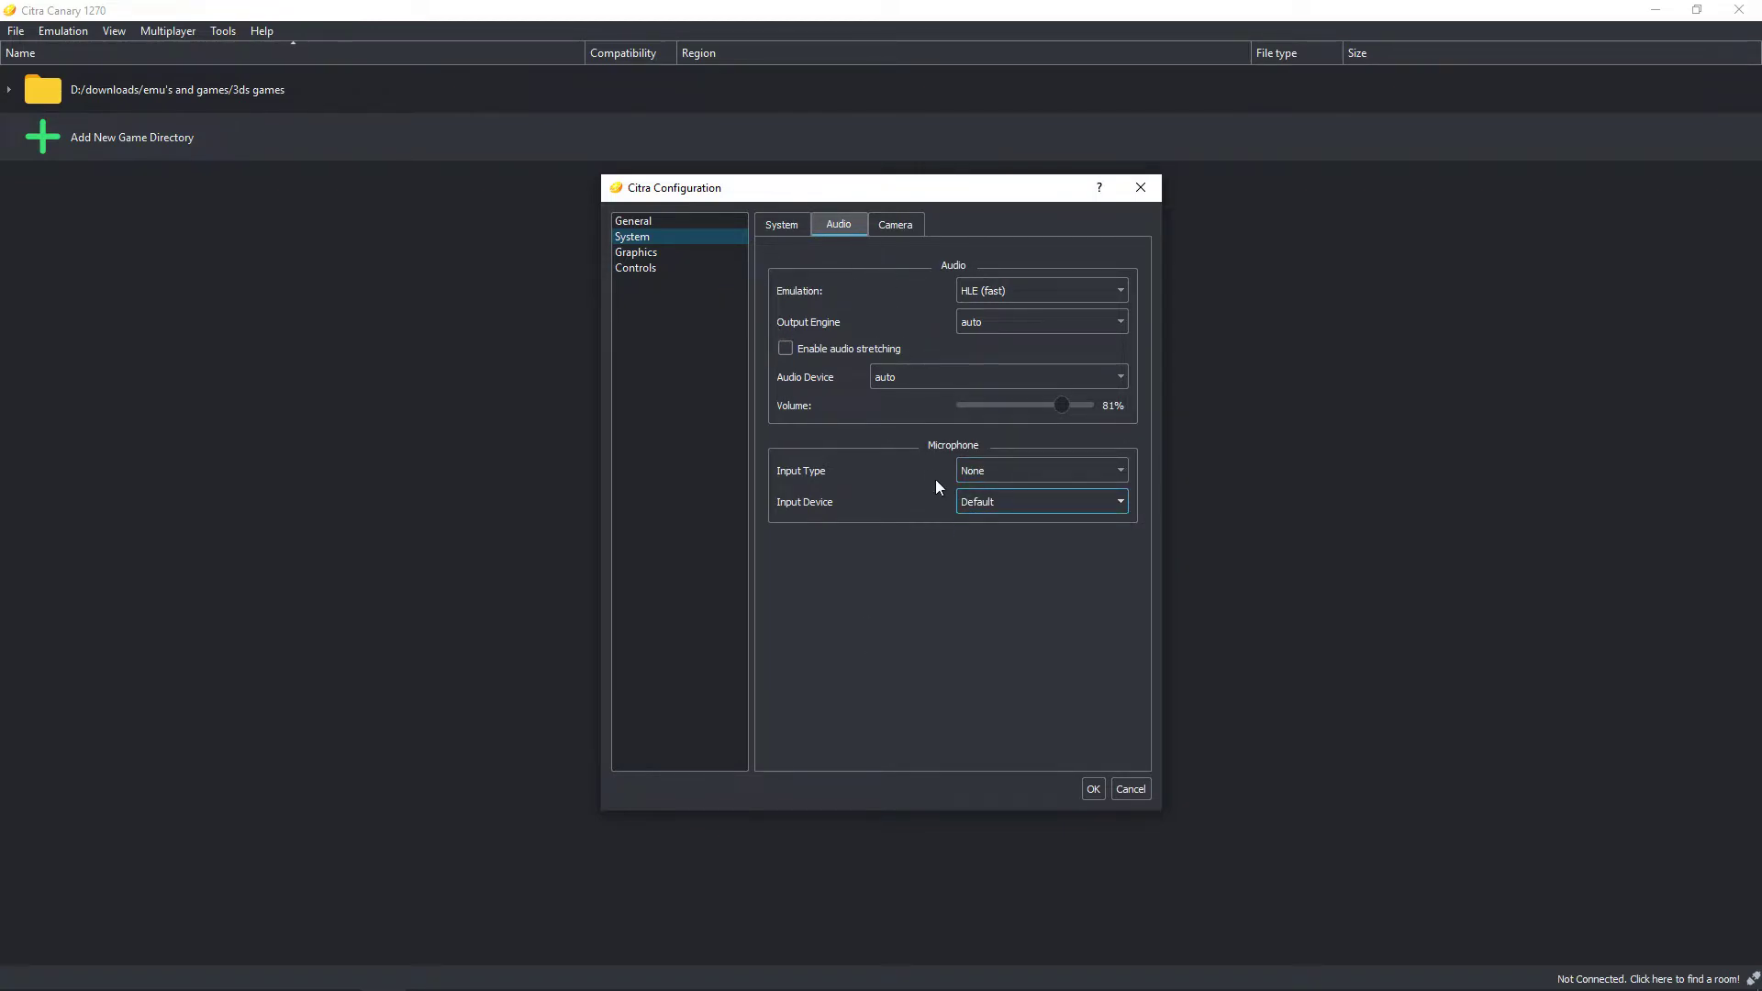
left_click(961, 473)
left_click(922, 615)
Step: Glance at the Camera settings, then switch to the Graphics settings
left_click(904, 230)
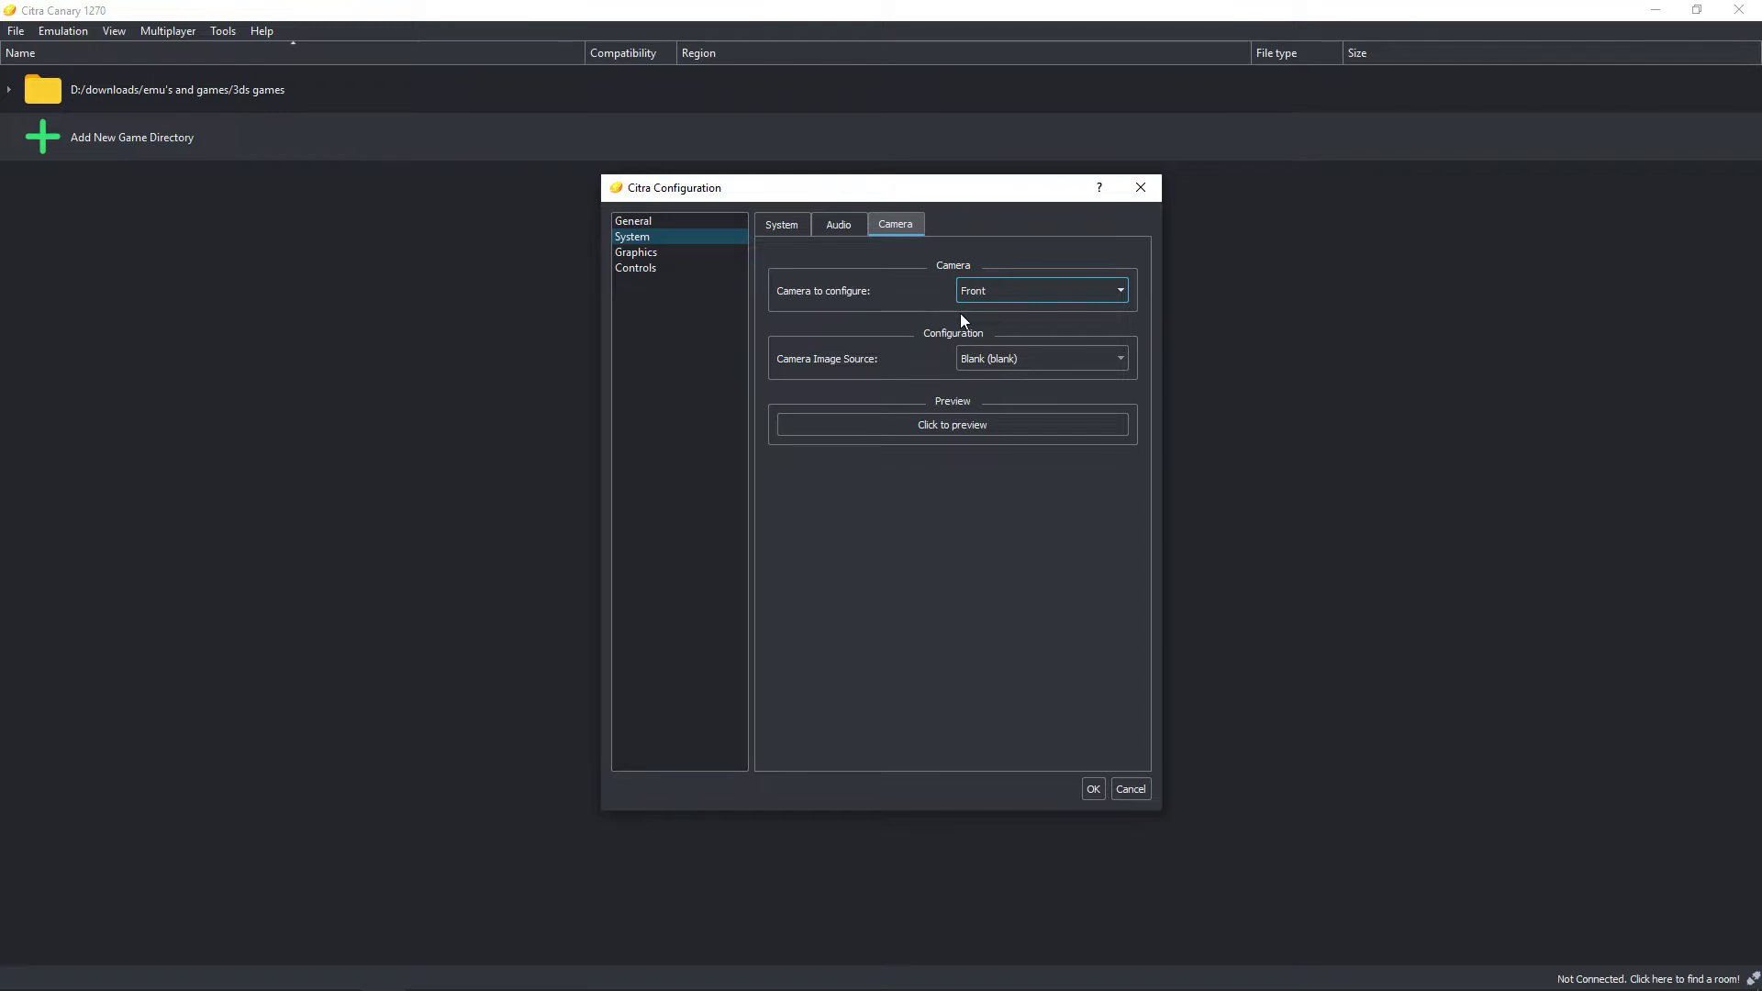
left_click(673, 256)
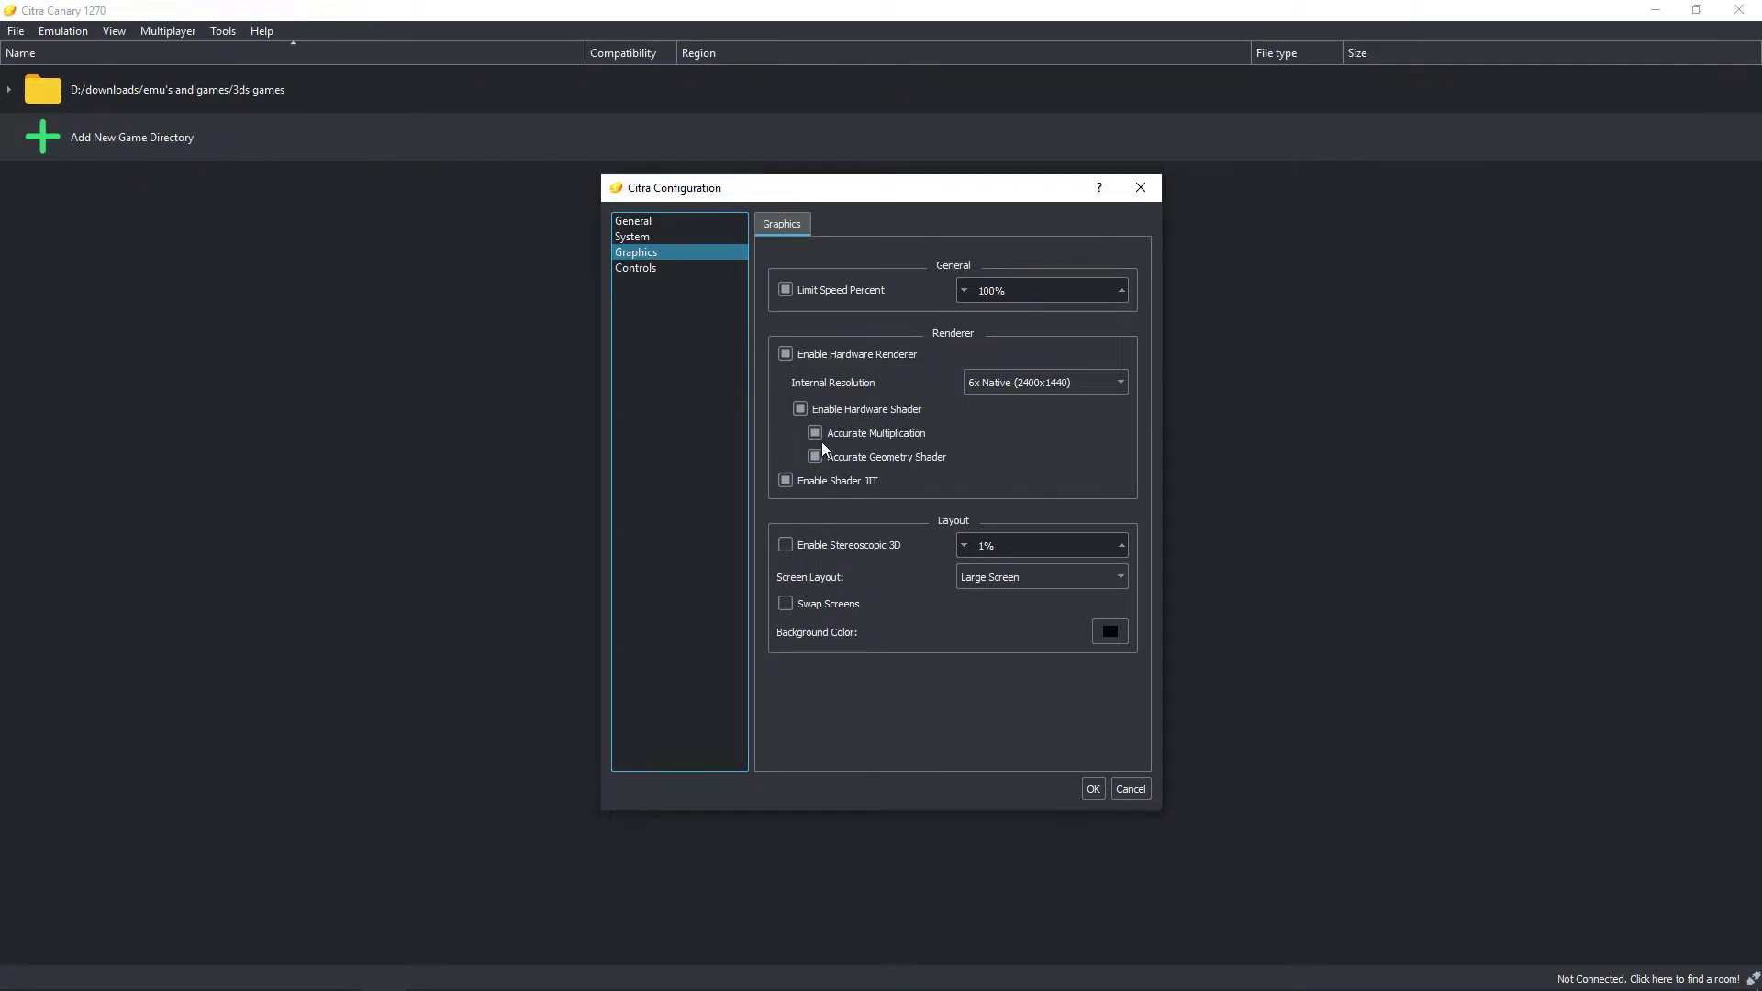
Step: Check the renderer options and open the Internal Resolution list, currently at 6x Native (2400x1440)
mouse_move(813, 433)
left_click(1066, 389)
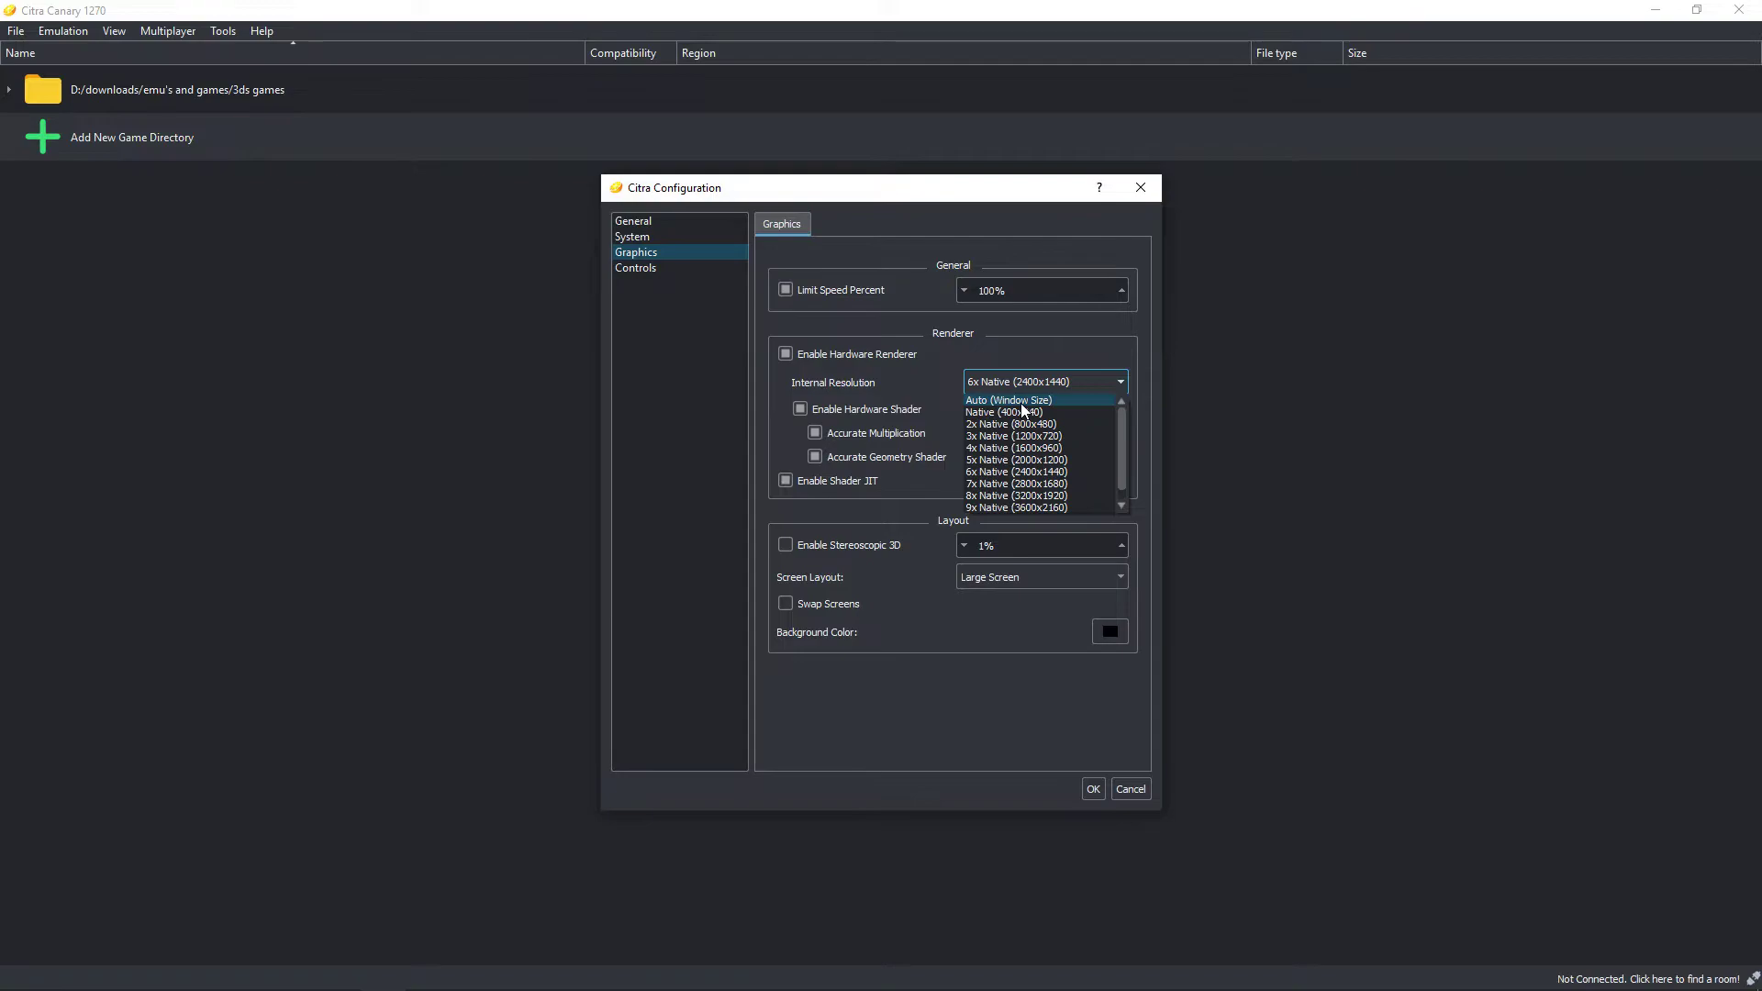
Step: Leave internal resolution at 6x Native (2400x1440) and switch to the Controls input mapping settings
scroll(1037, 458, "down", 1)
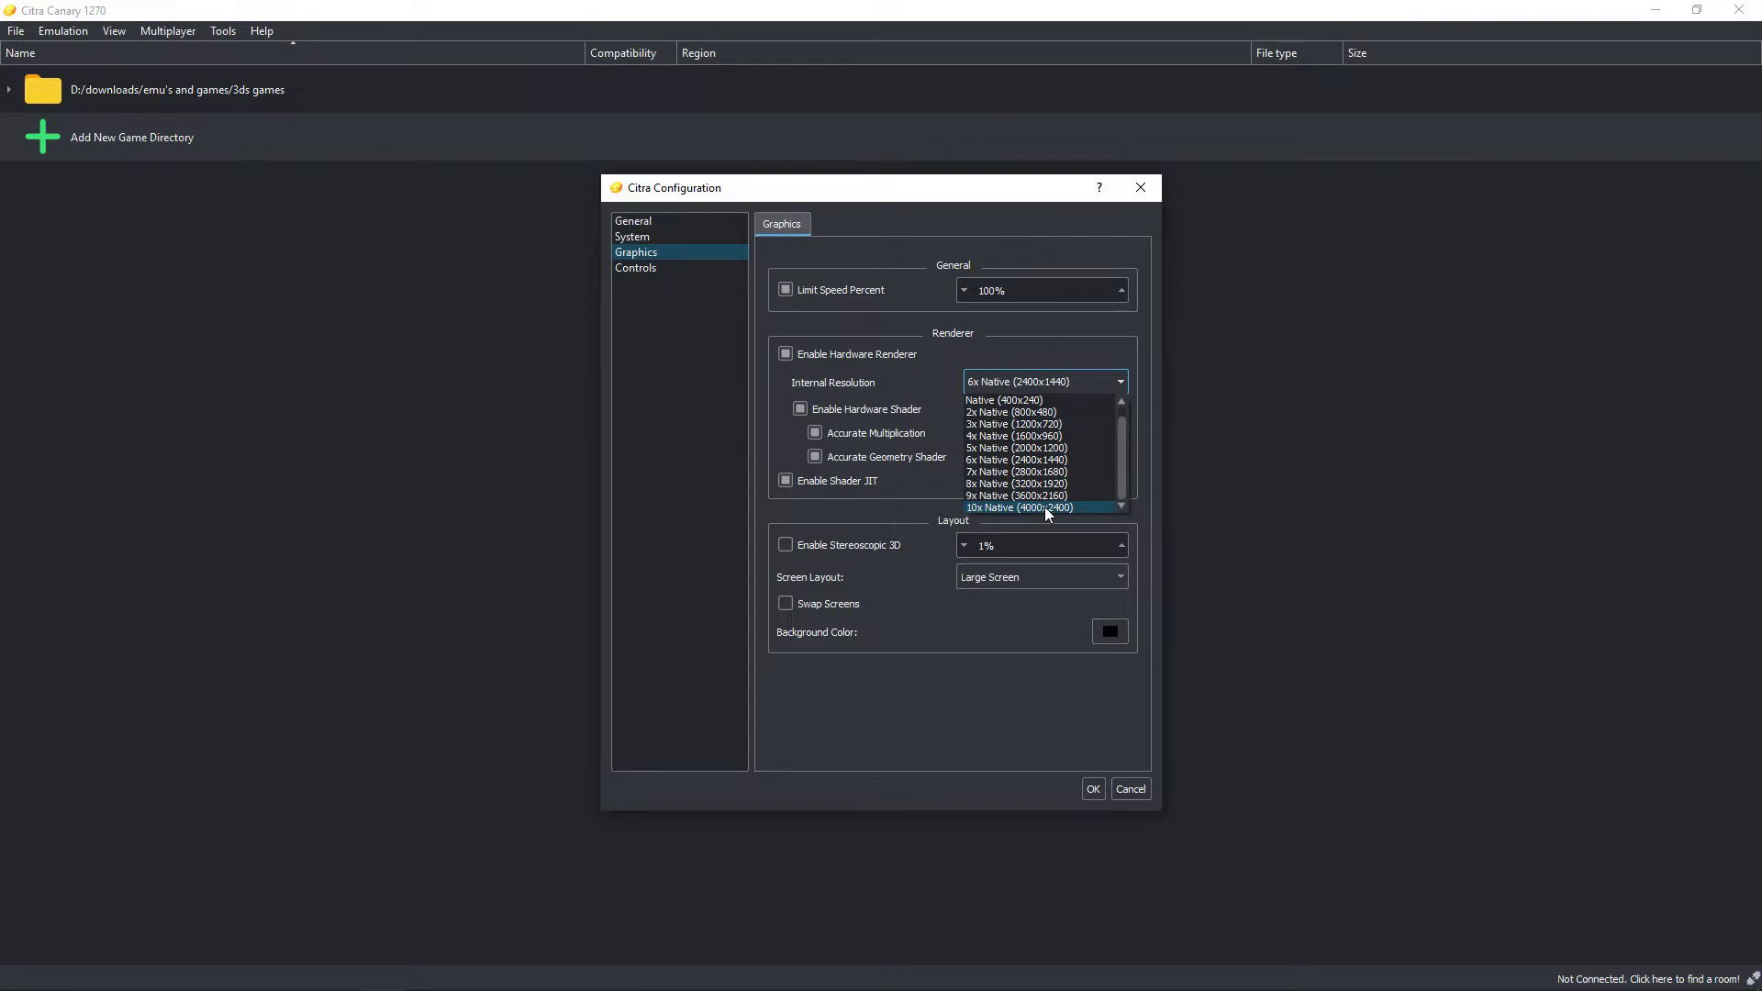
left_click(1033, 373)
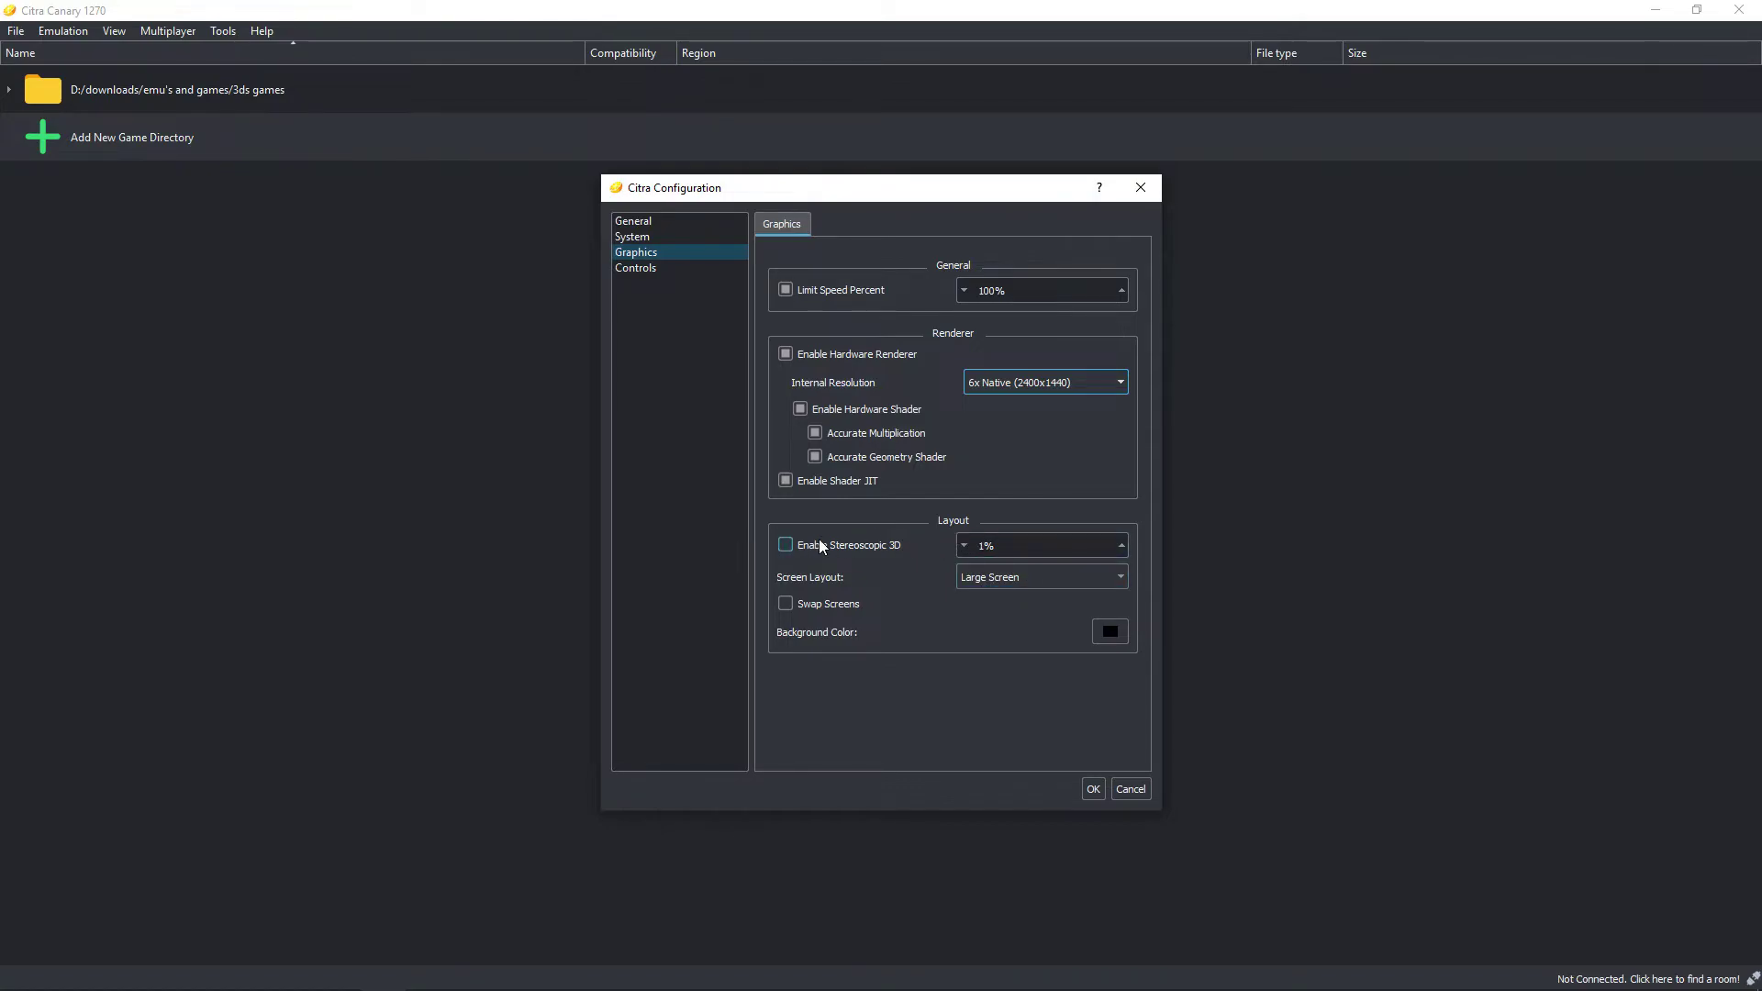
left_click(655, 281)
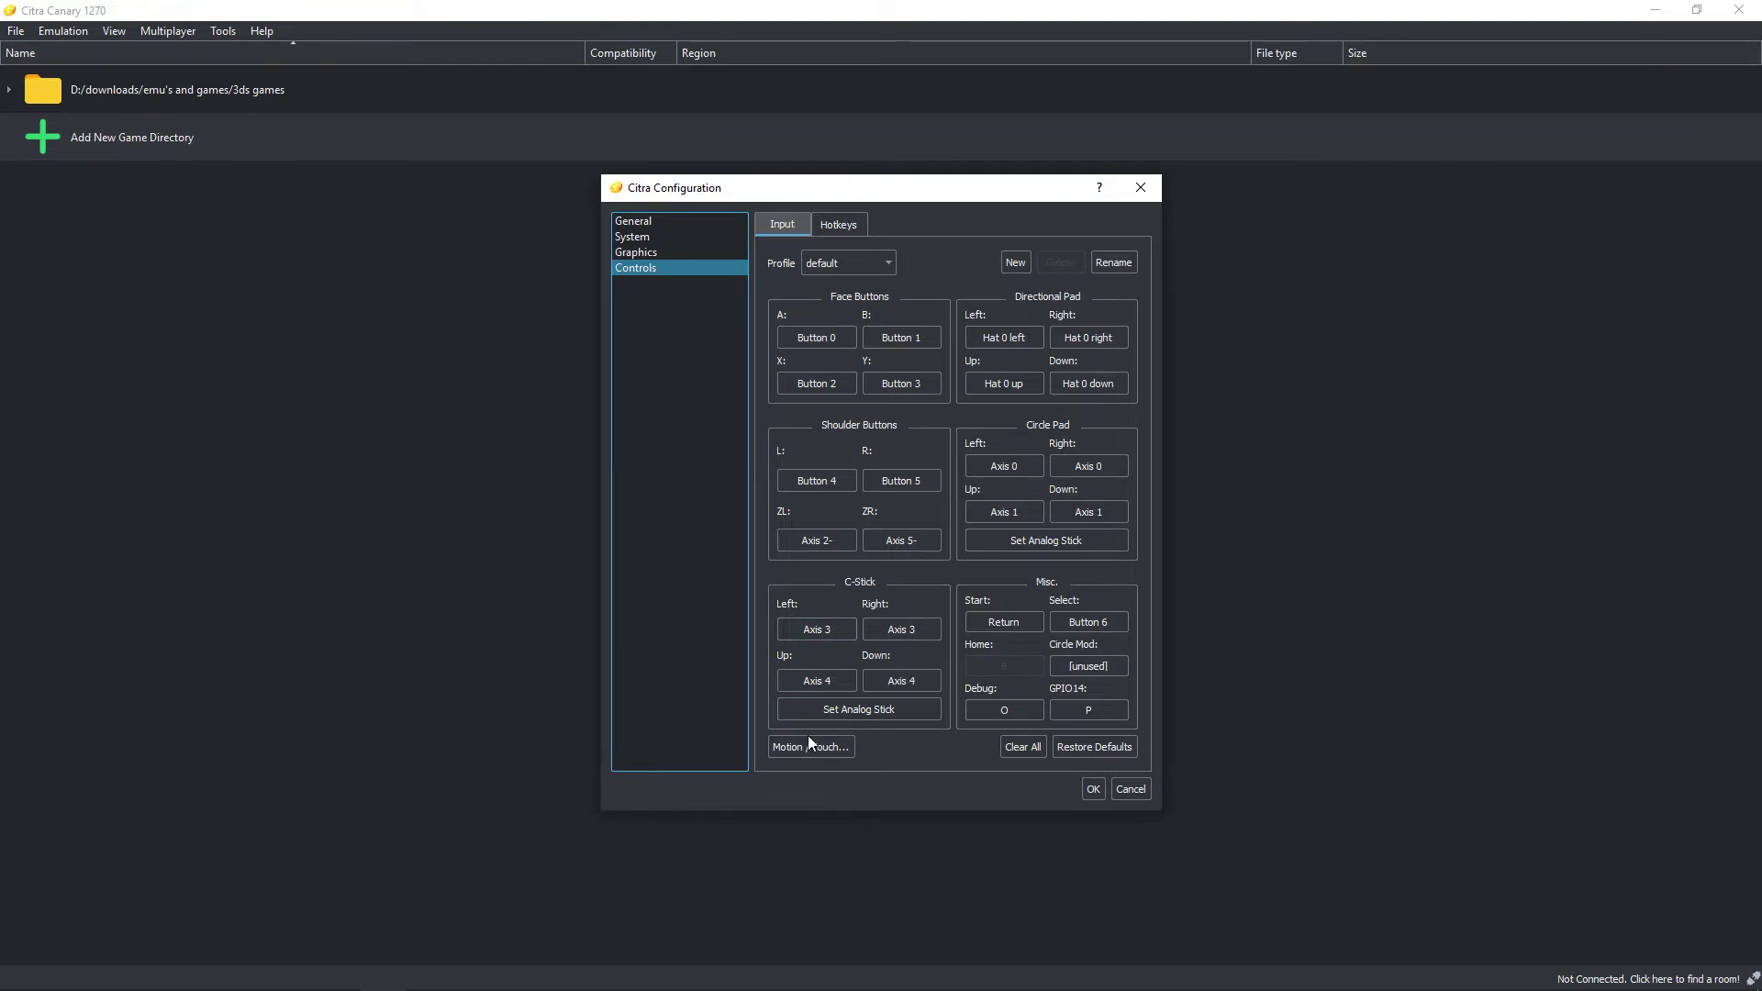
Step: Keep motion/touch input on Emulator Window, review the hotkey bindings, and cancel the configuration
left_click(829, 747)
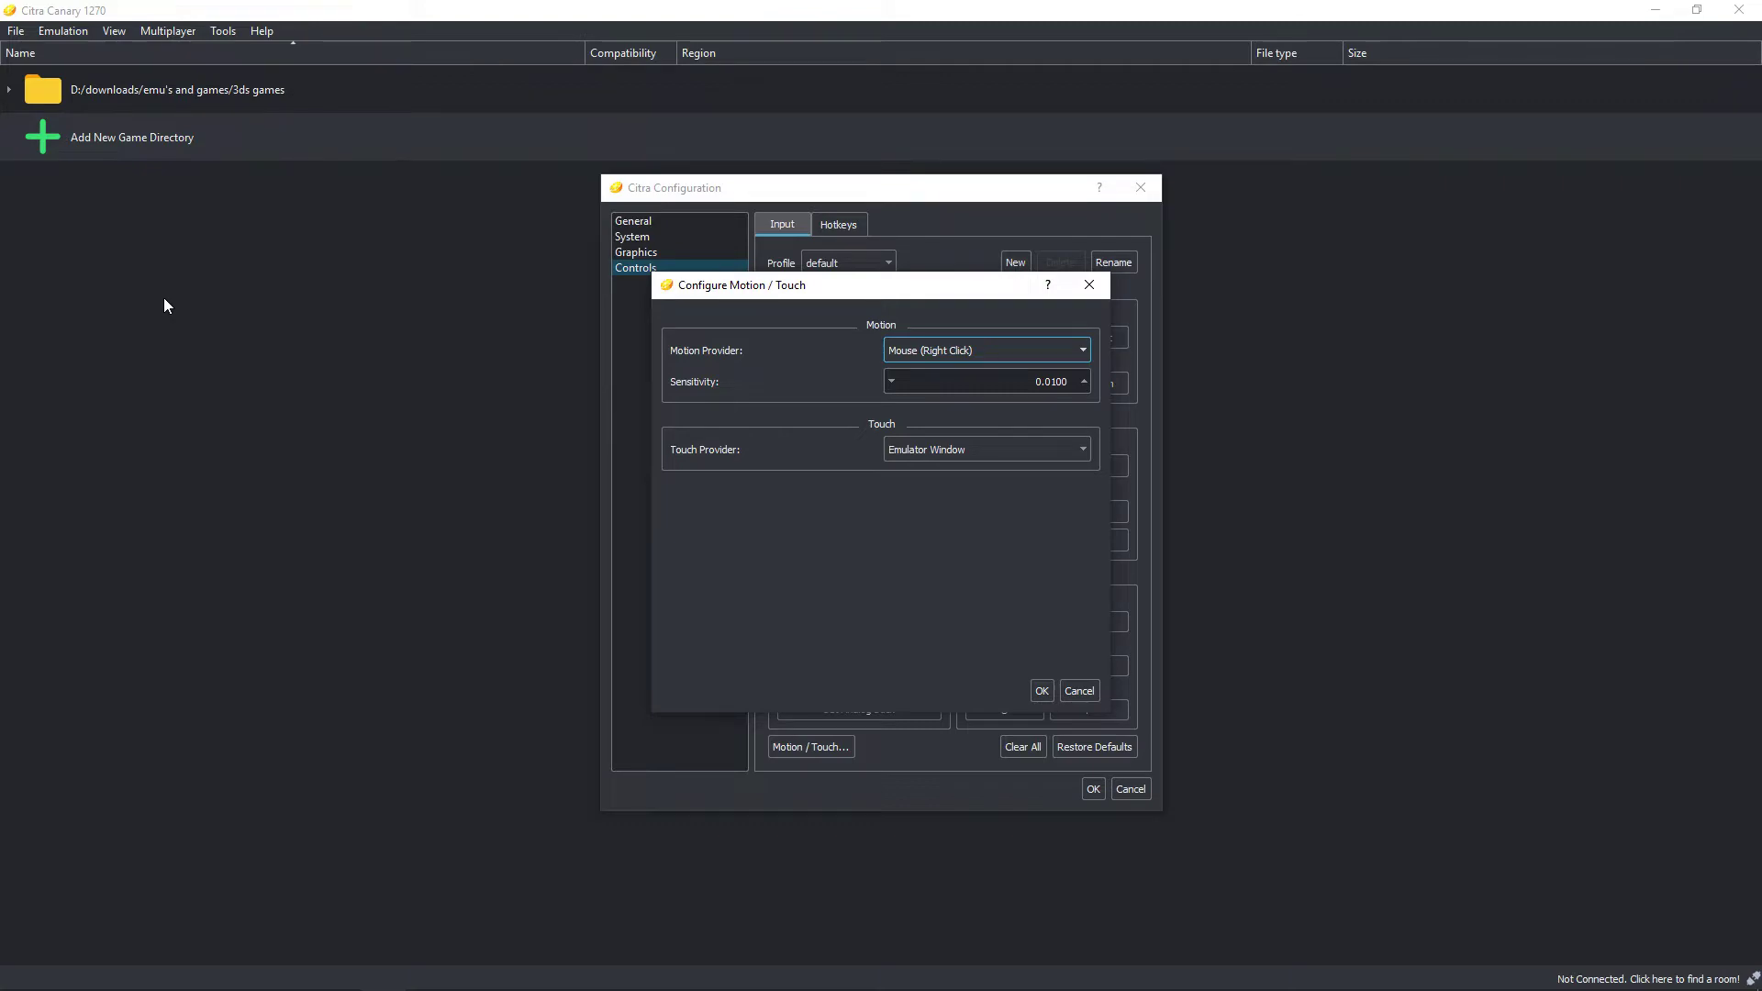
left_click(971, 456)
left_click(931, 468)
left_click(1046, 691)
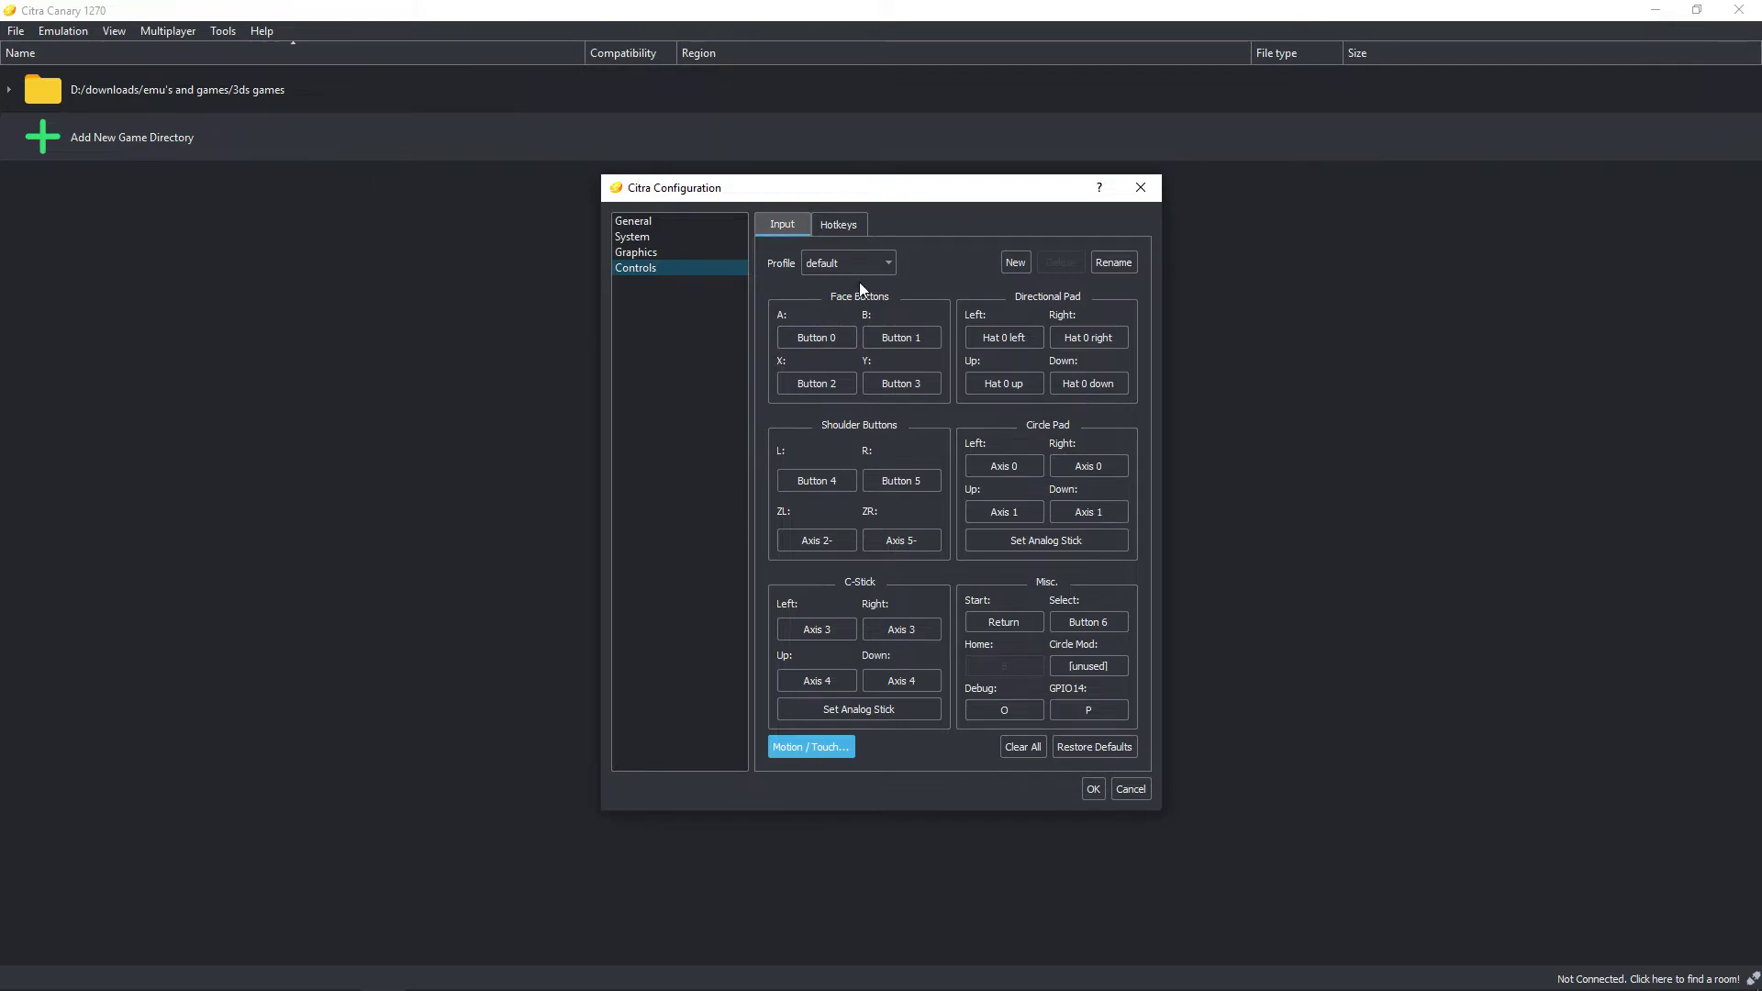
left_click(847, 226)
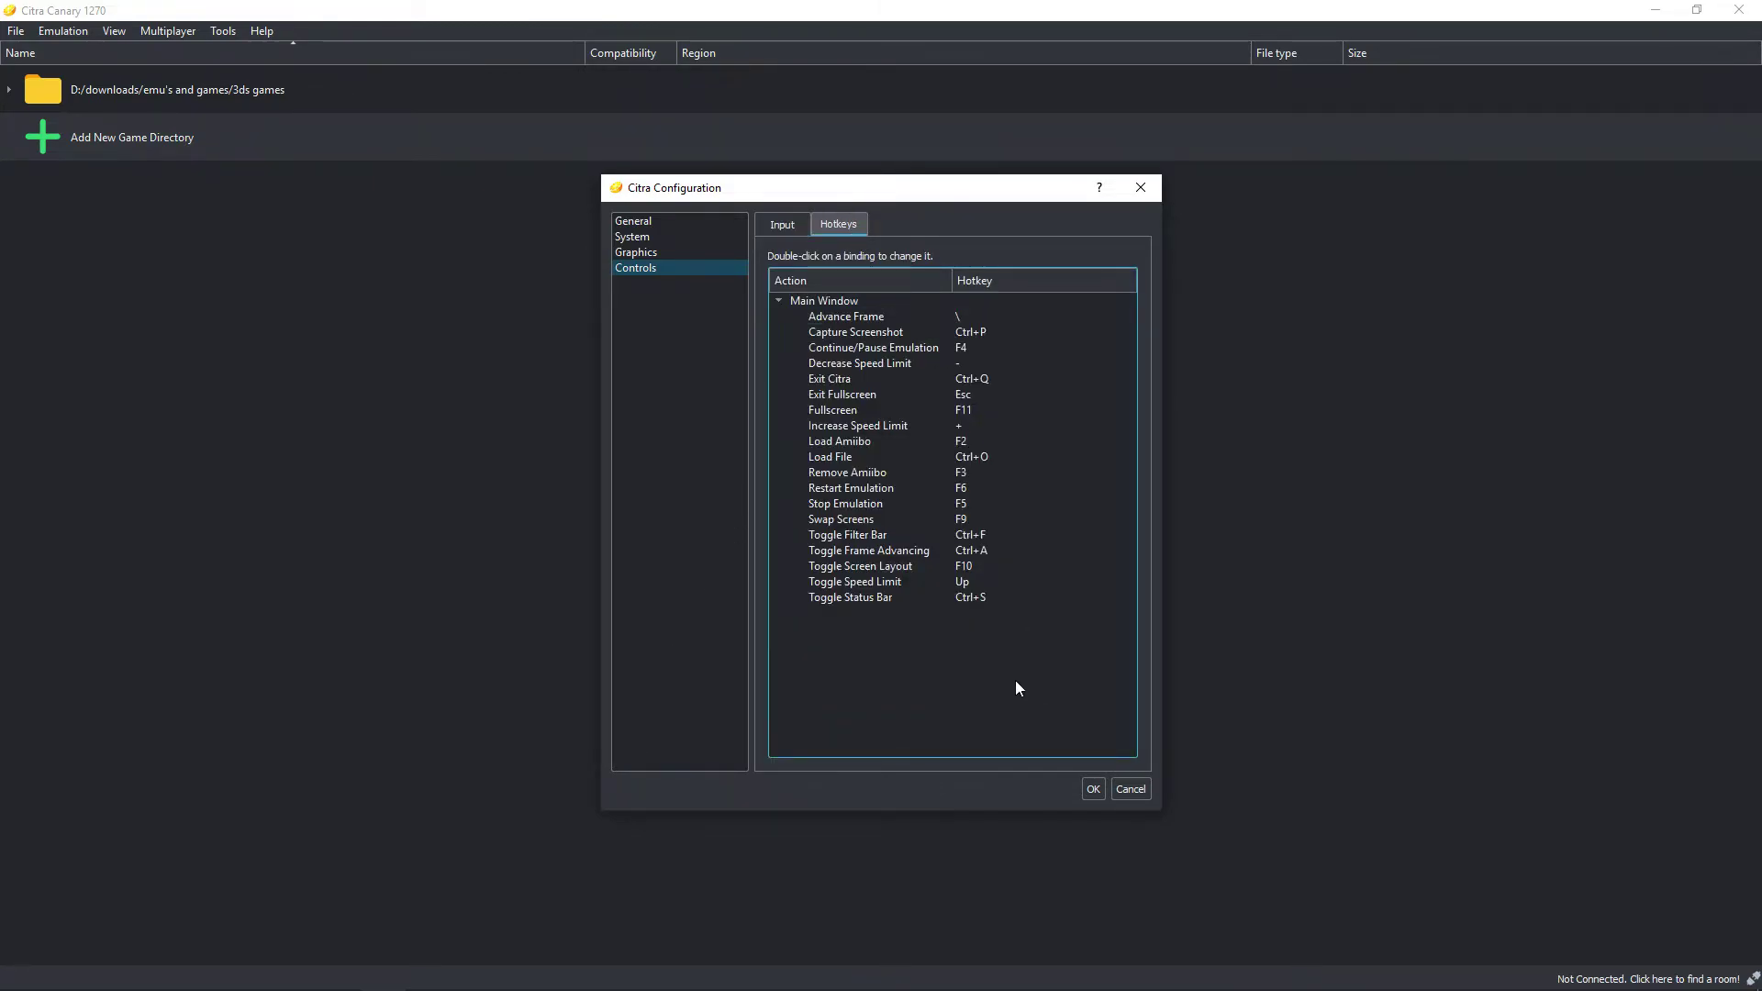
left_click(1123, 790)
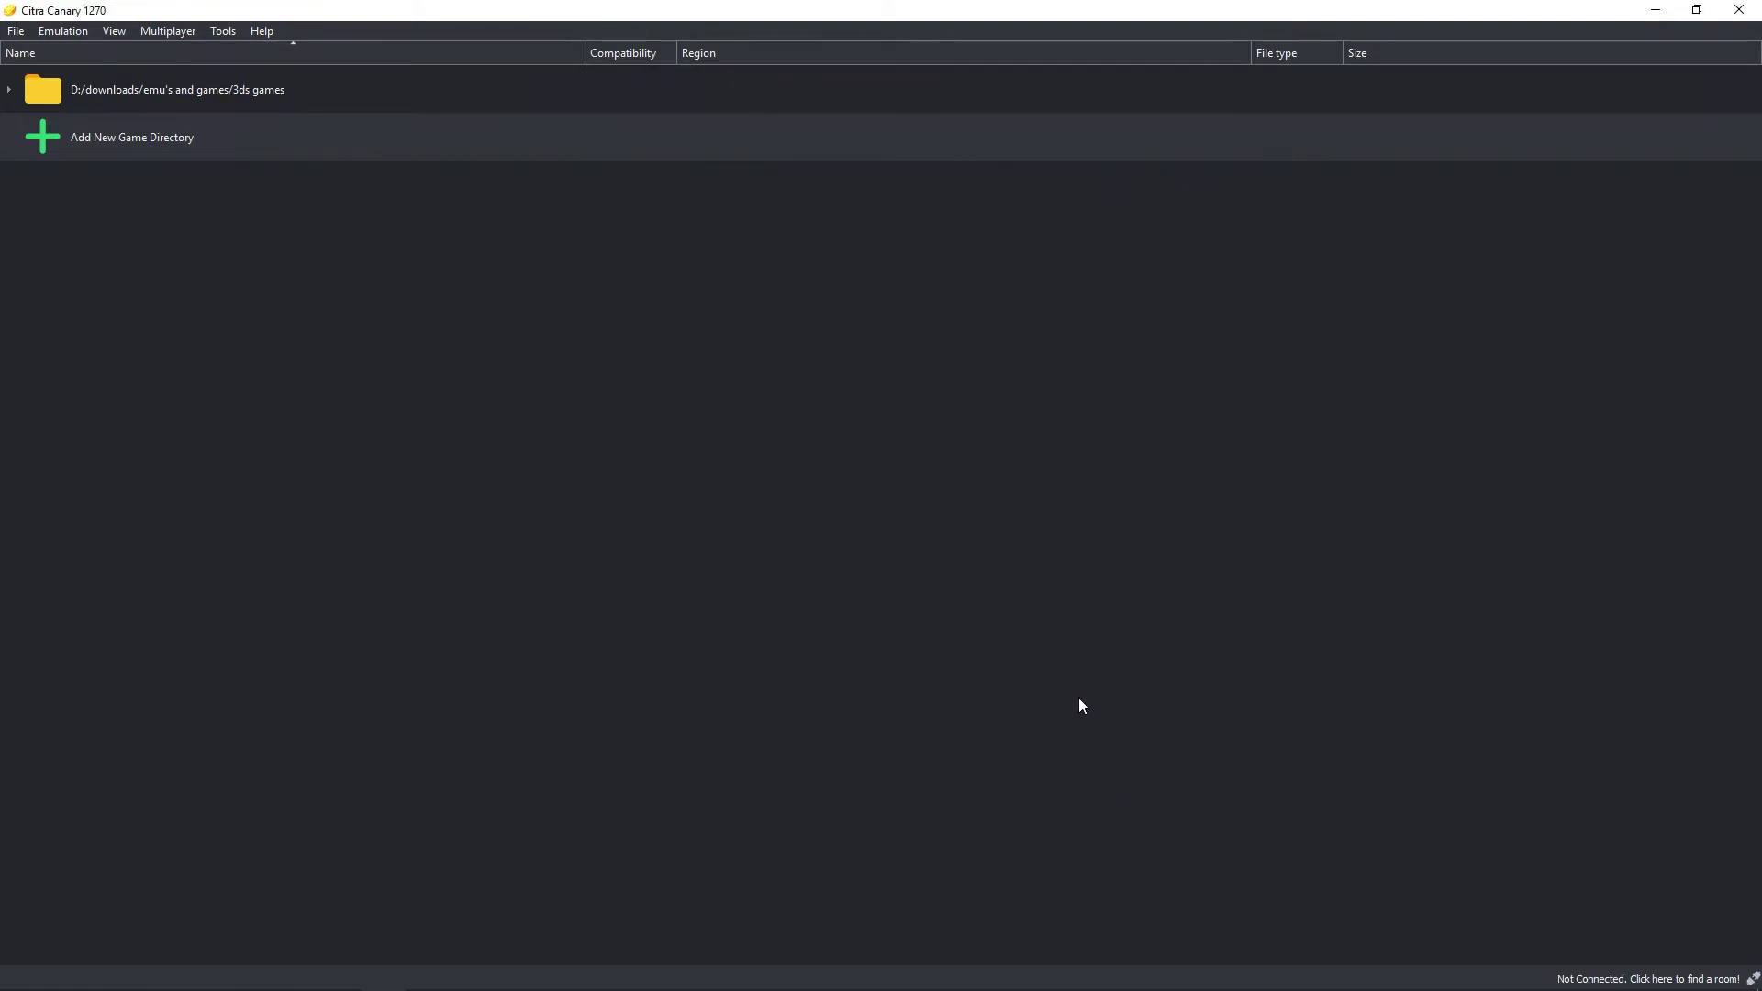
left_click(87, 30)
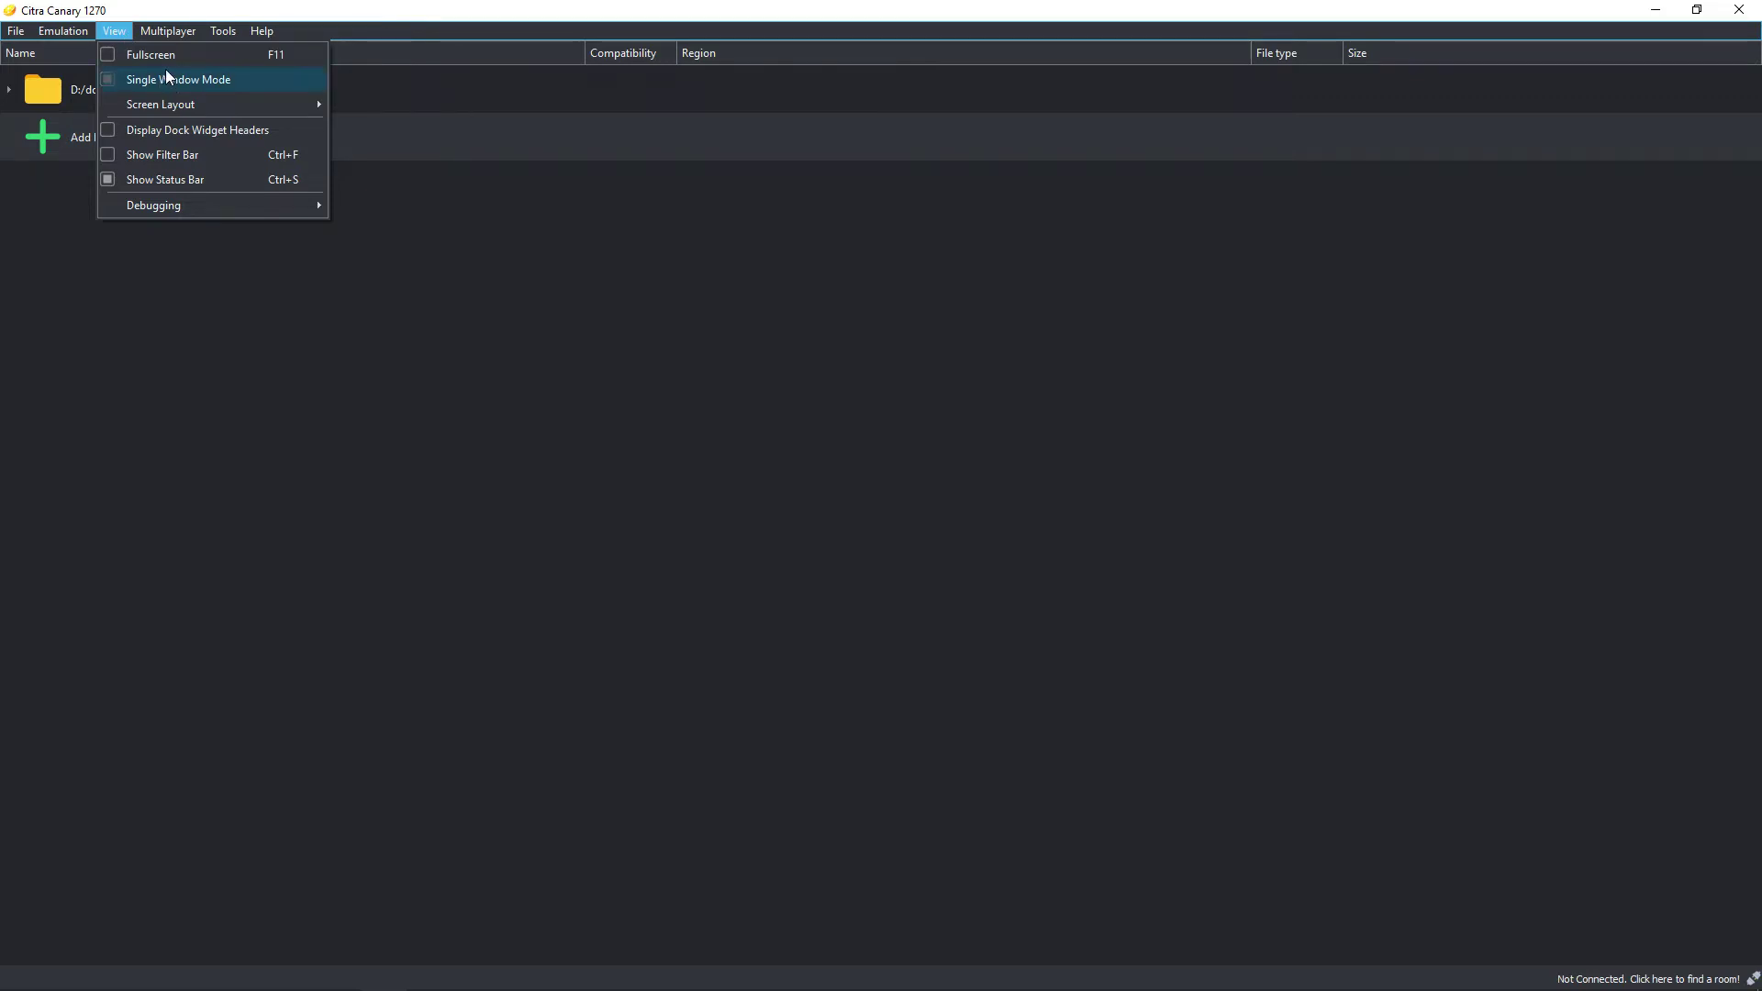
mouse_move(142, 33)
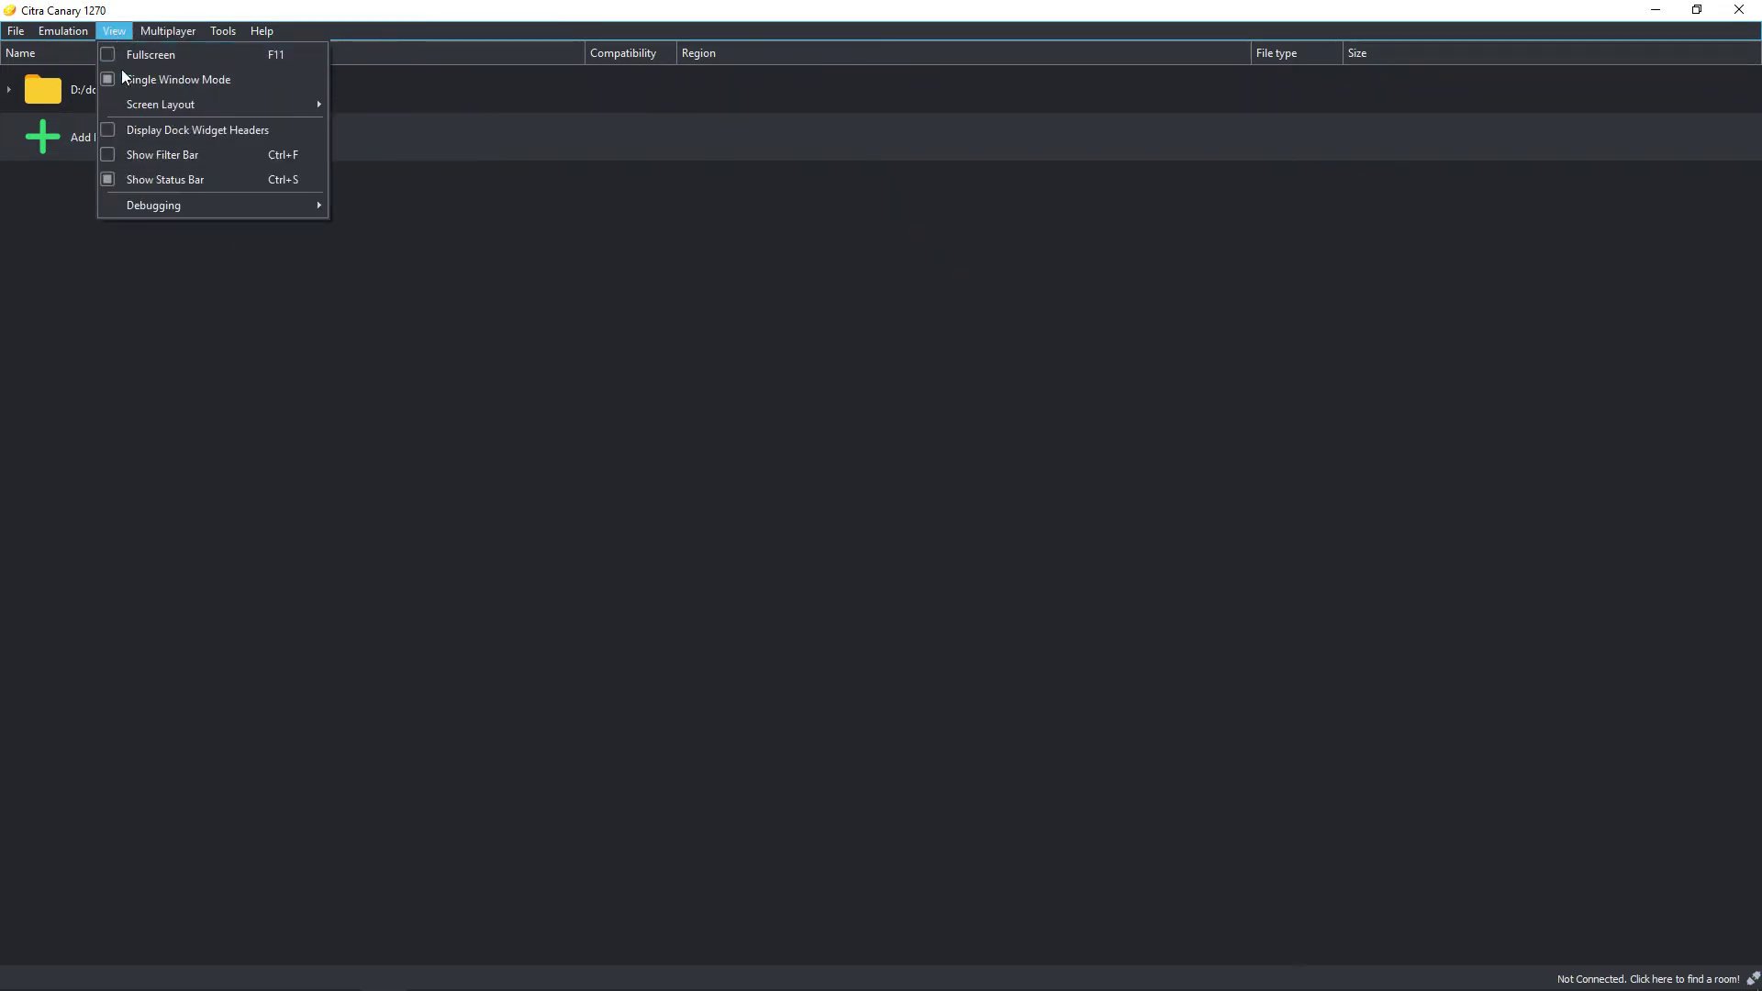
mouse_move(147, 107)
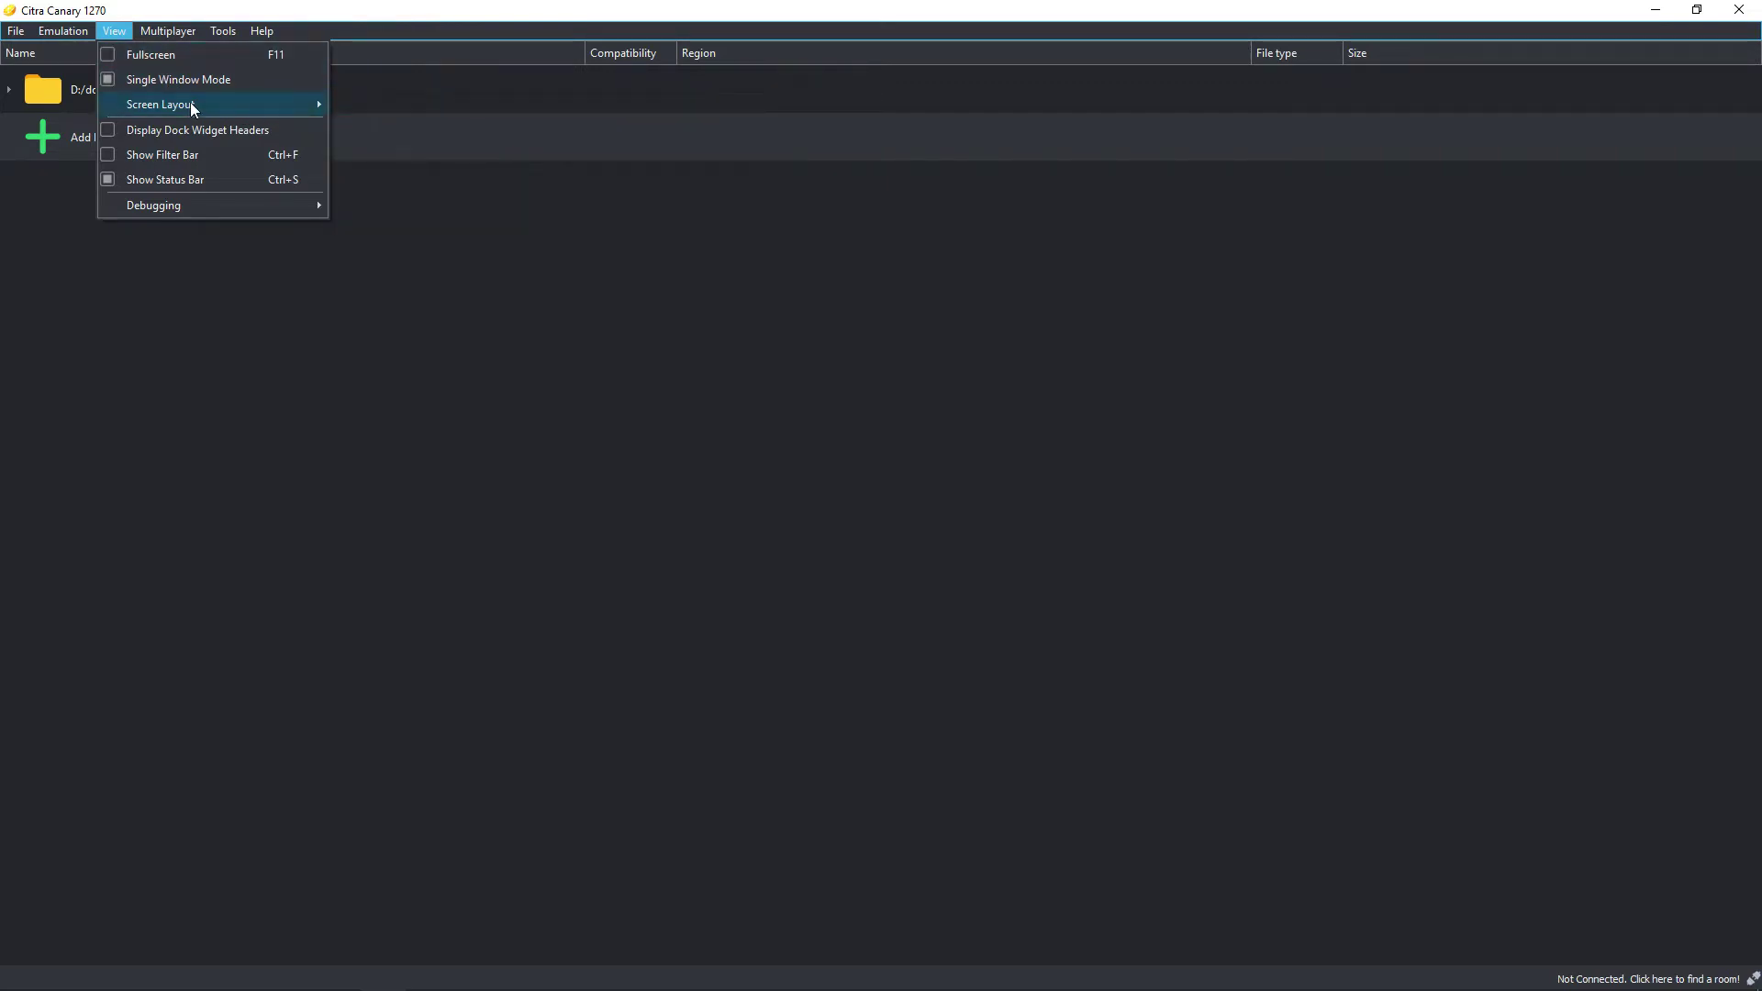
key("Left")
key("Left")
key("Left")
key("Right")
key("Right")
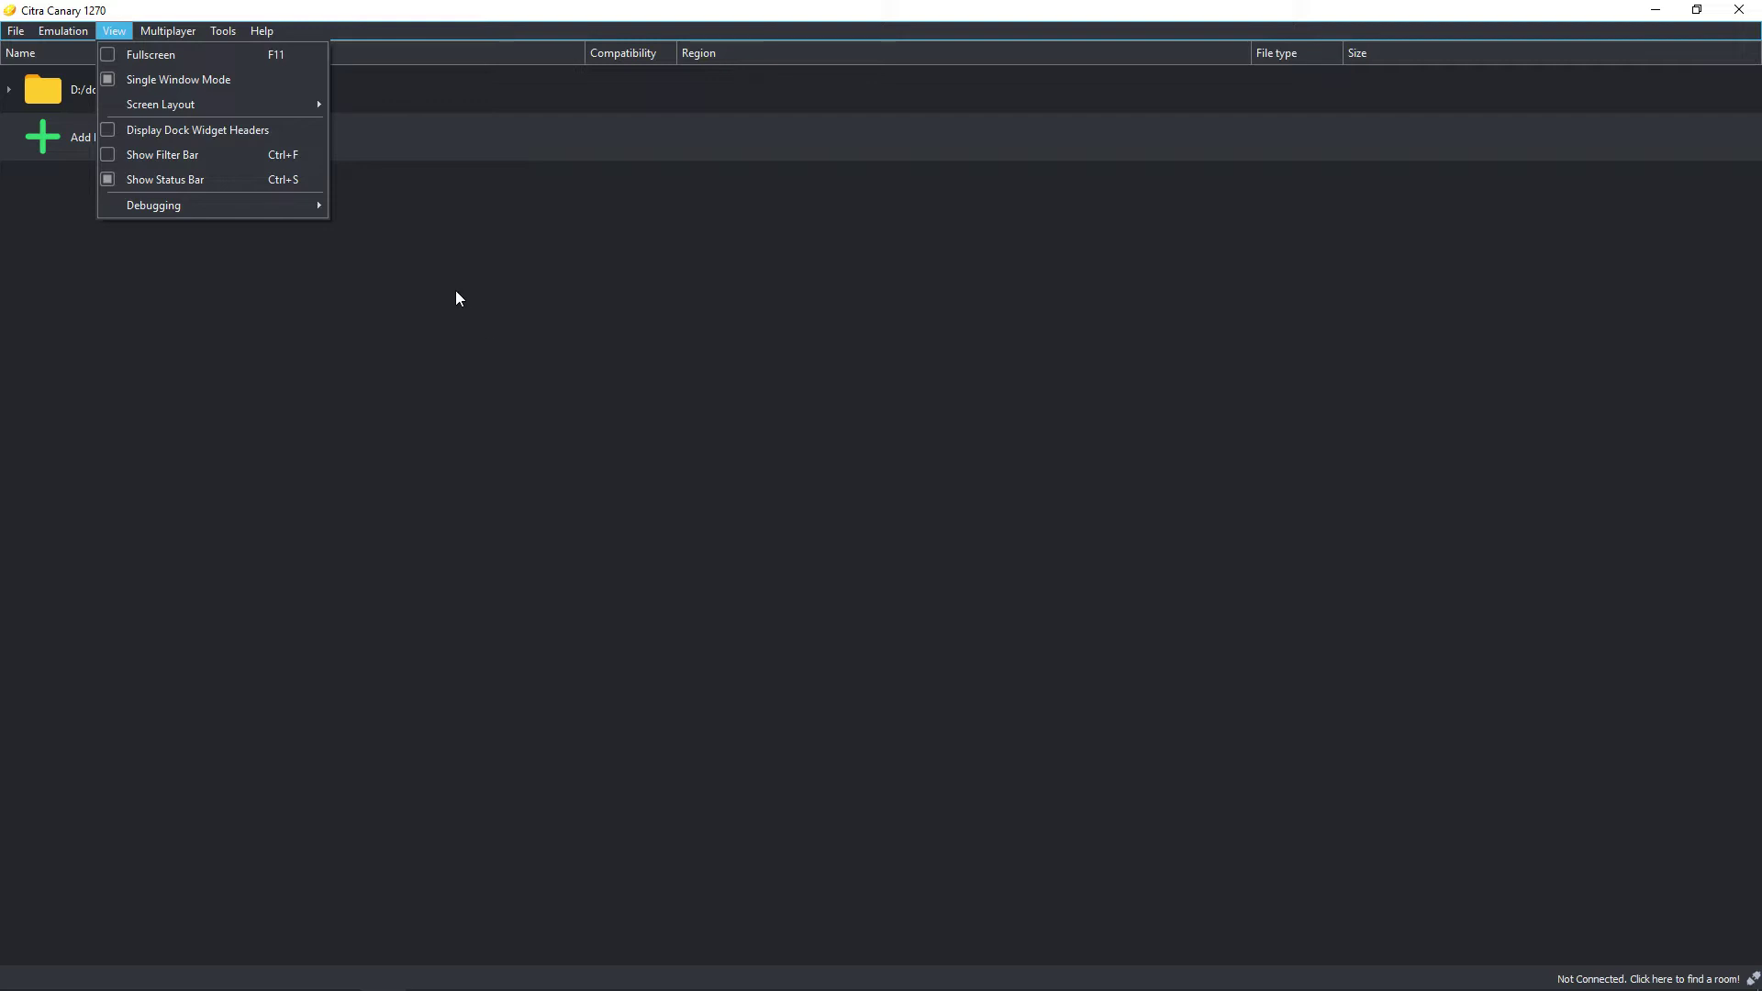
mouse_move(312, 106)
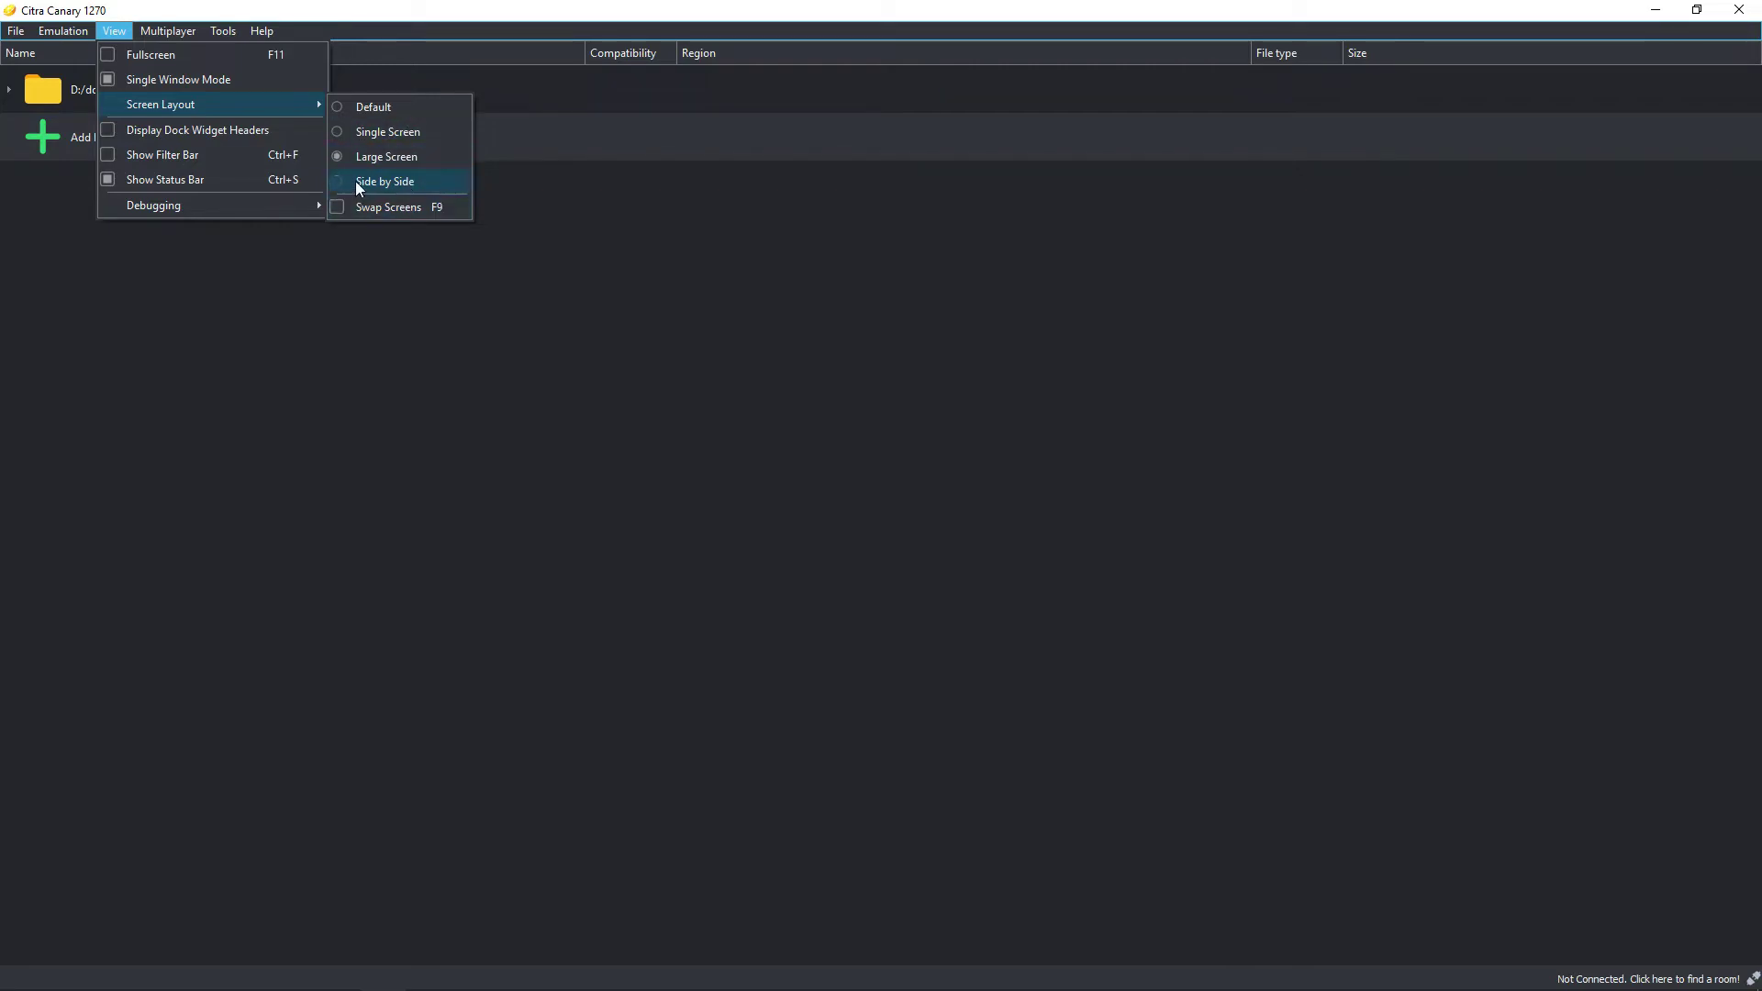
Step: Show the game filter bar from the View menu, hide it again, then bring up the Multiplayer menu
left_click(245, 132)
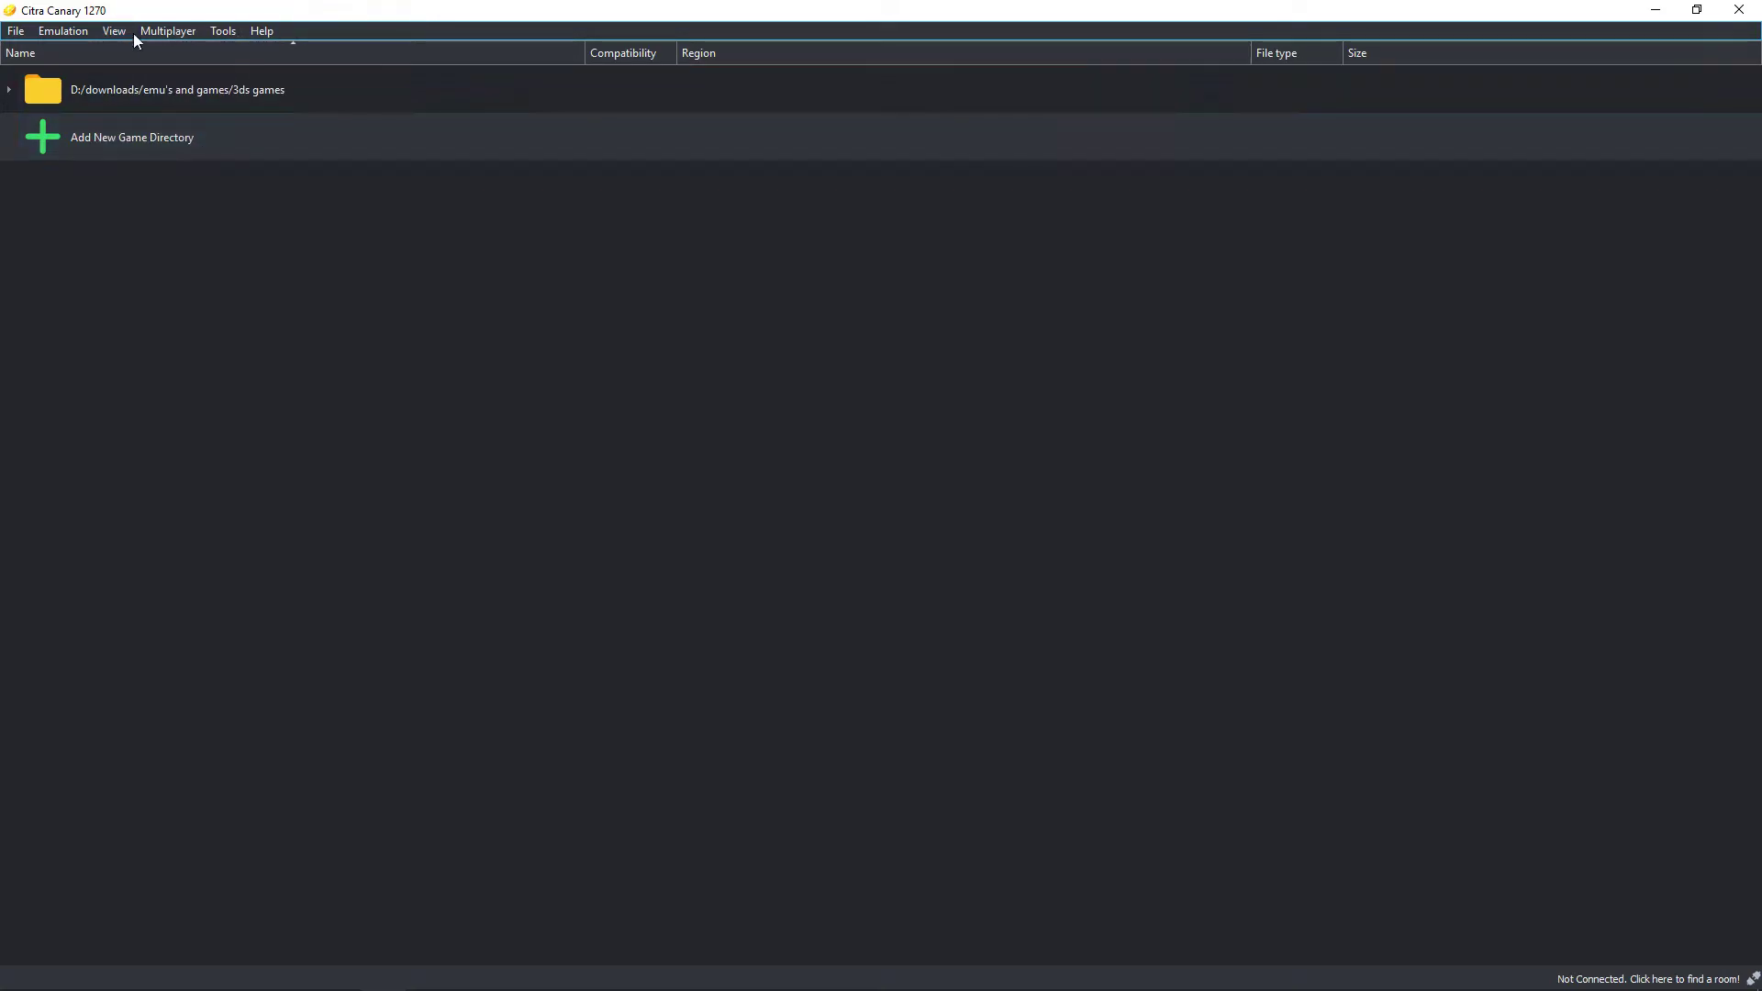
left_click(223, 31)
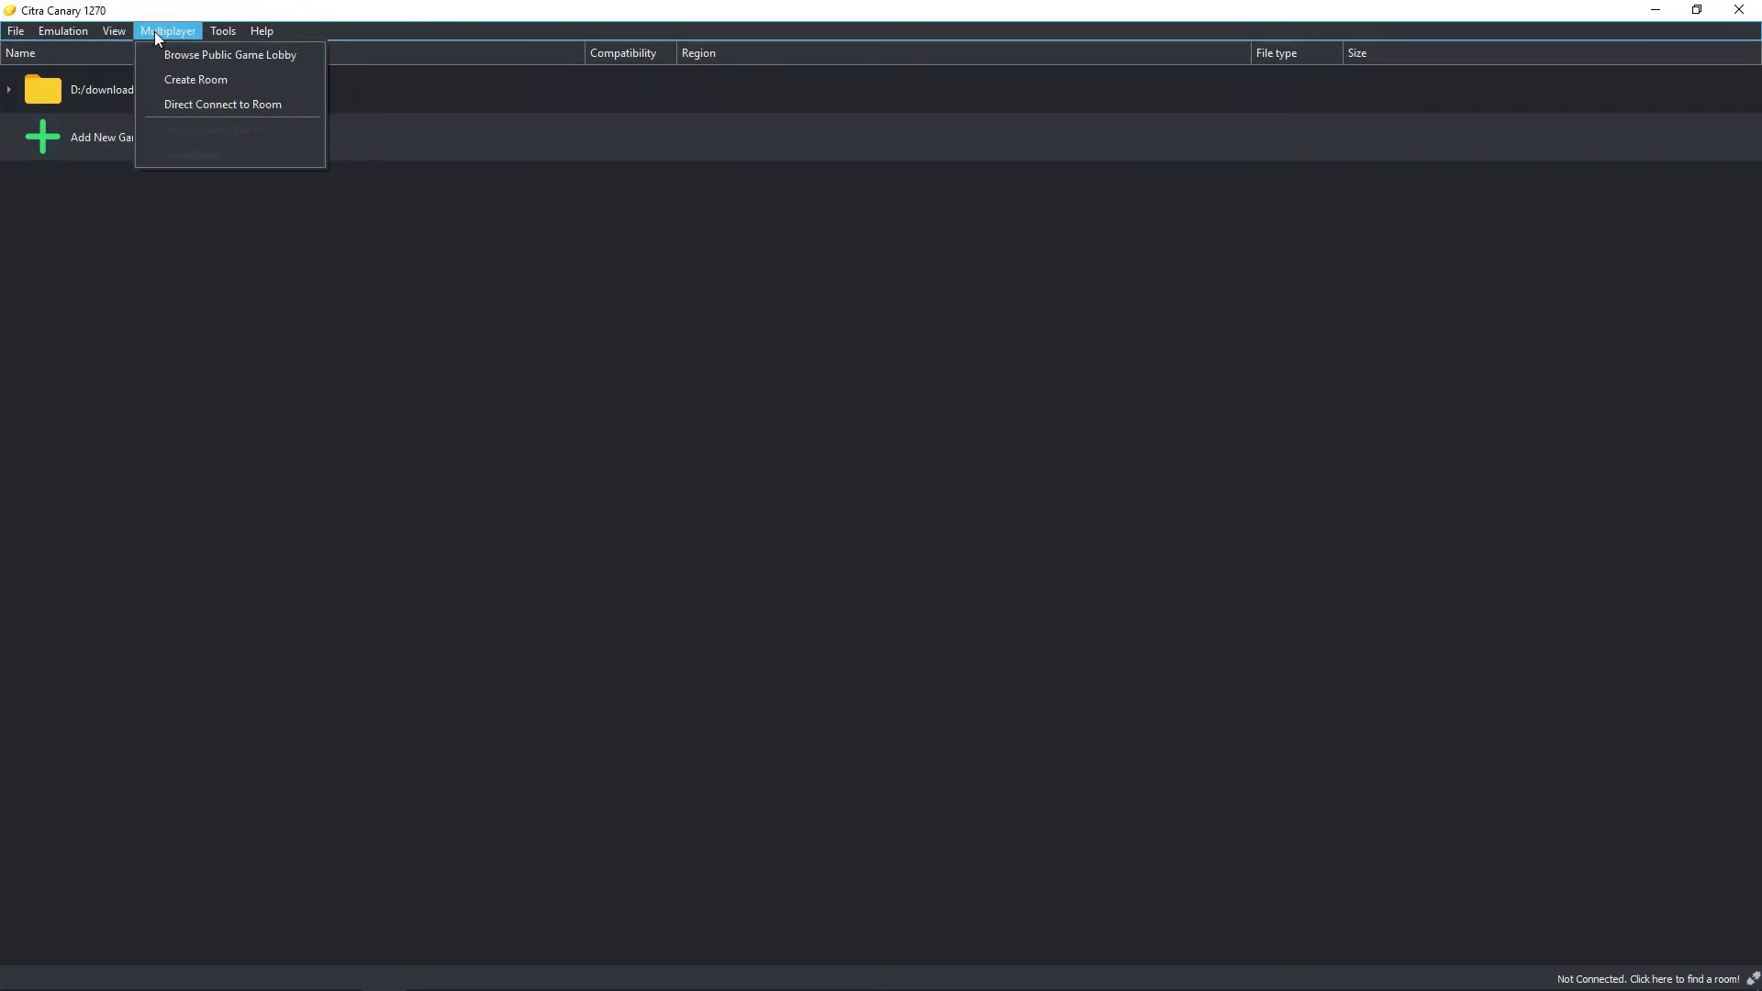
mouse_move(114, 32)
left_click(177, 130)
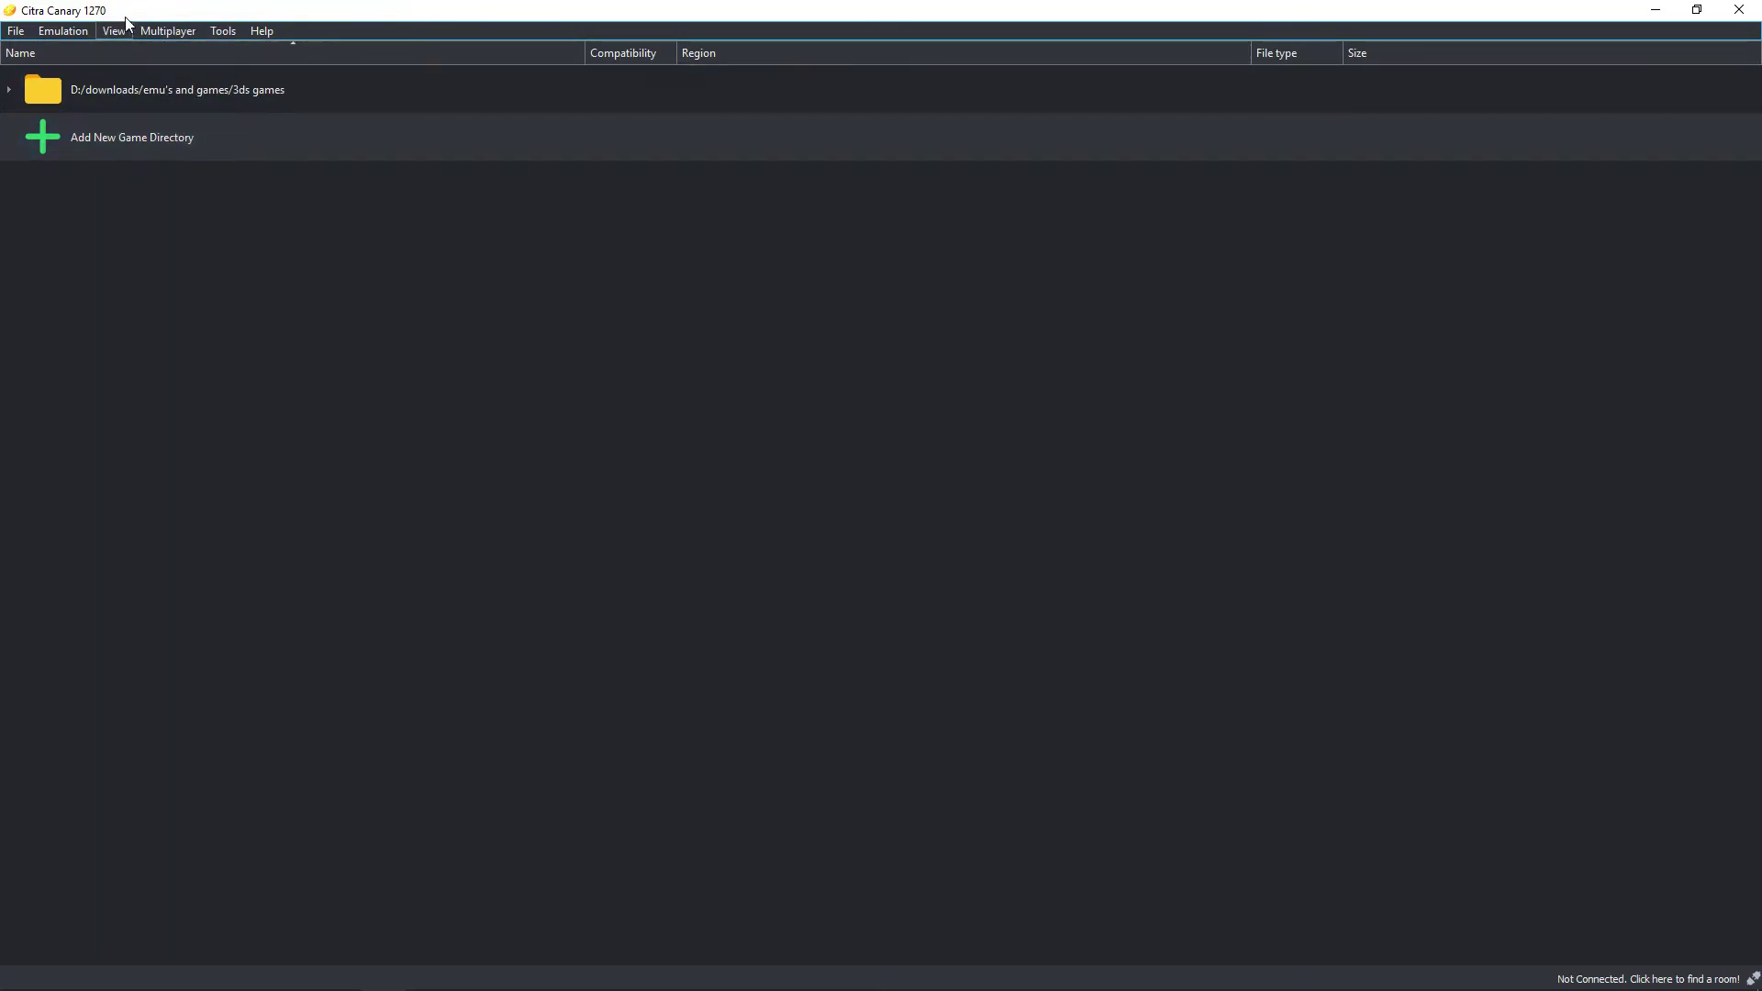
left_click(115, 34)
left_click(190, 156)
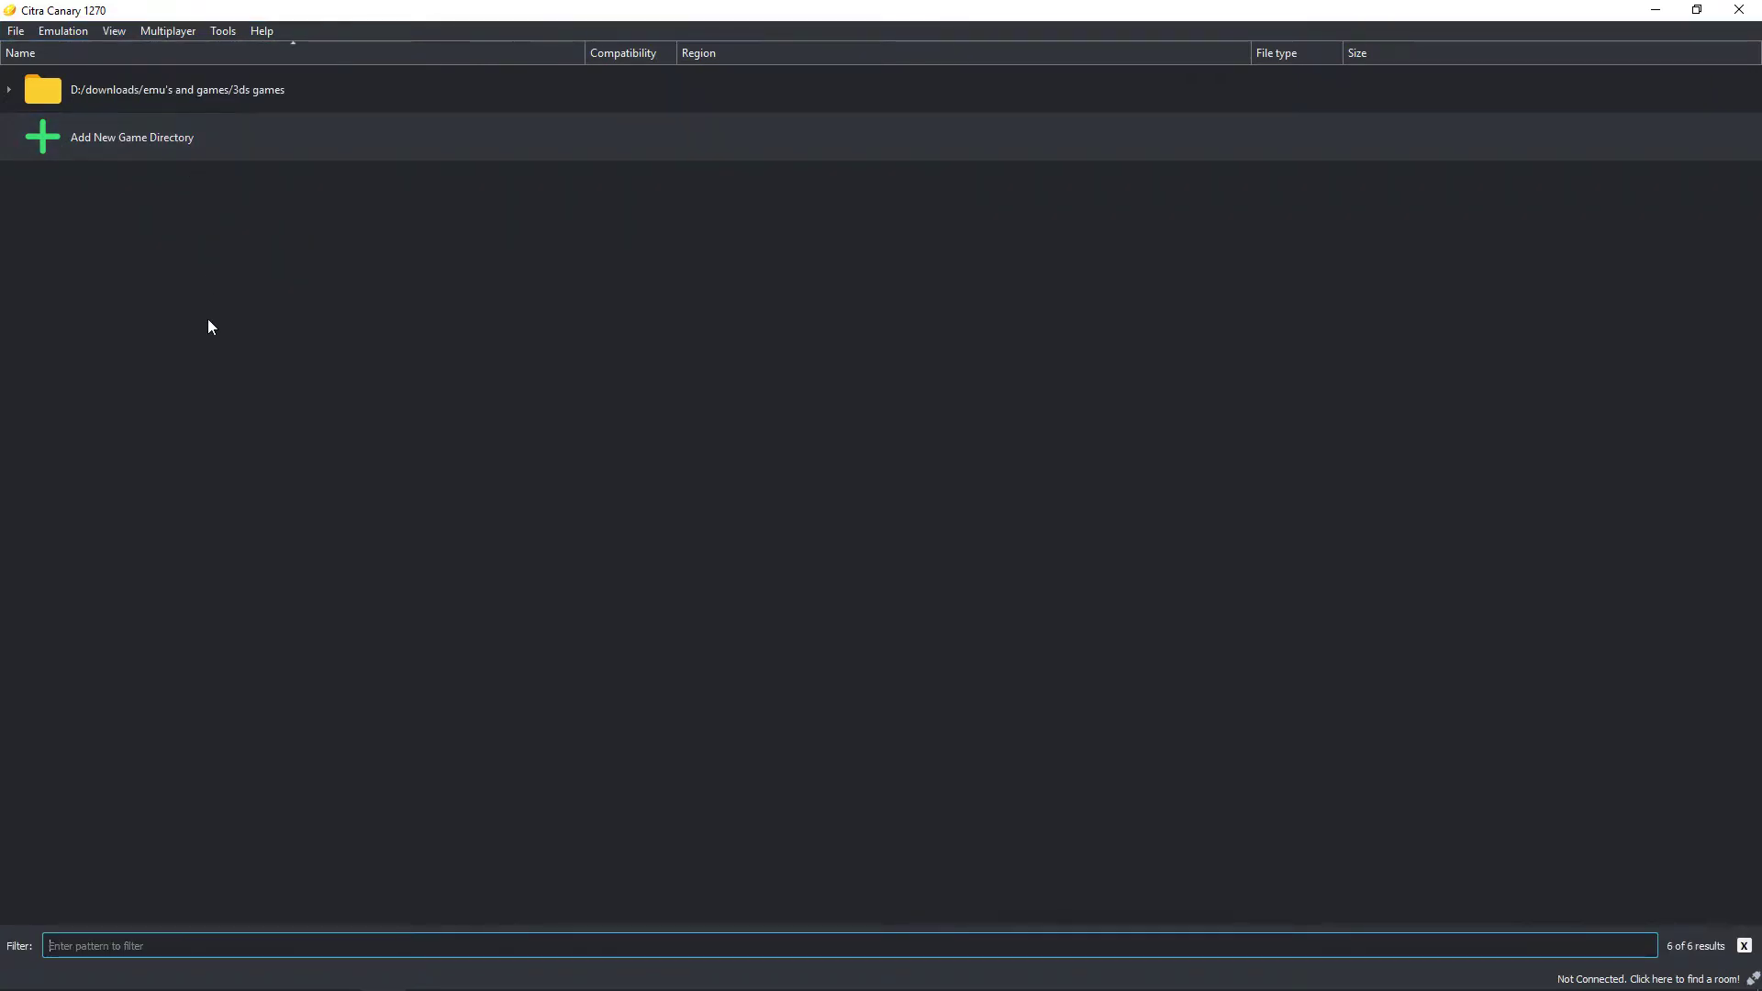
left_click(130, 31)
left_click(129, 157)
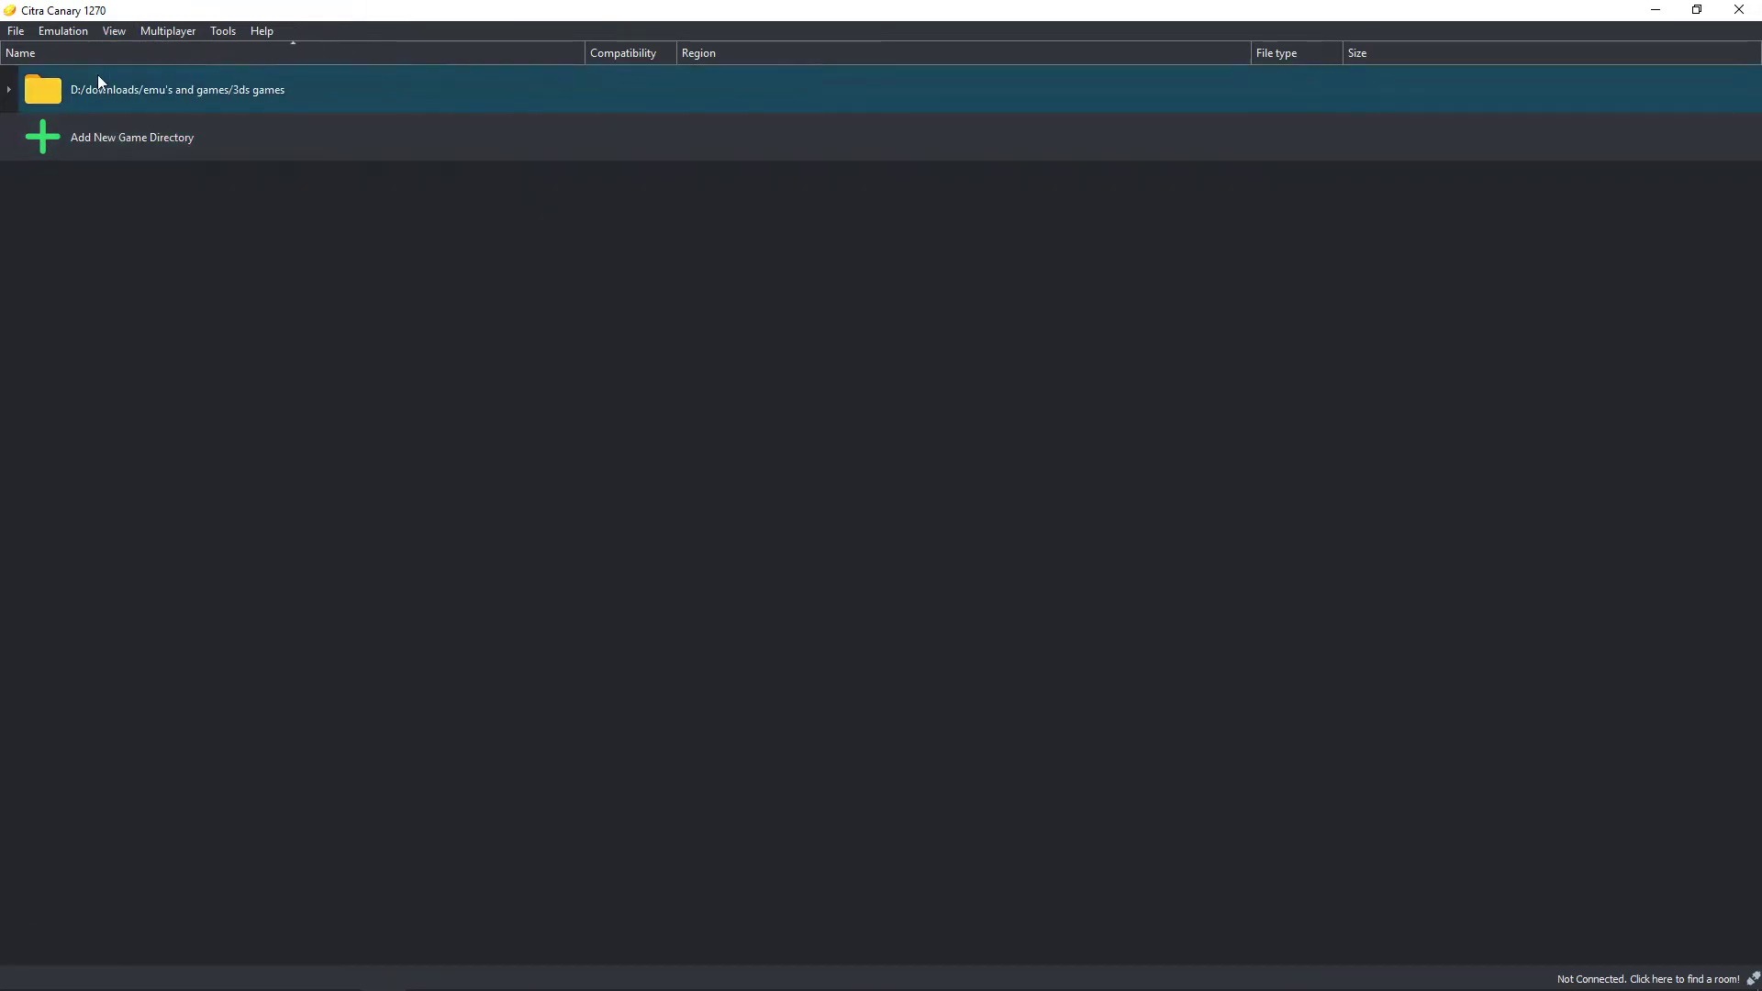
left_click(114, 31)
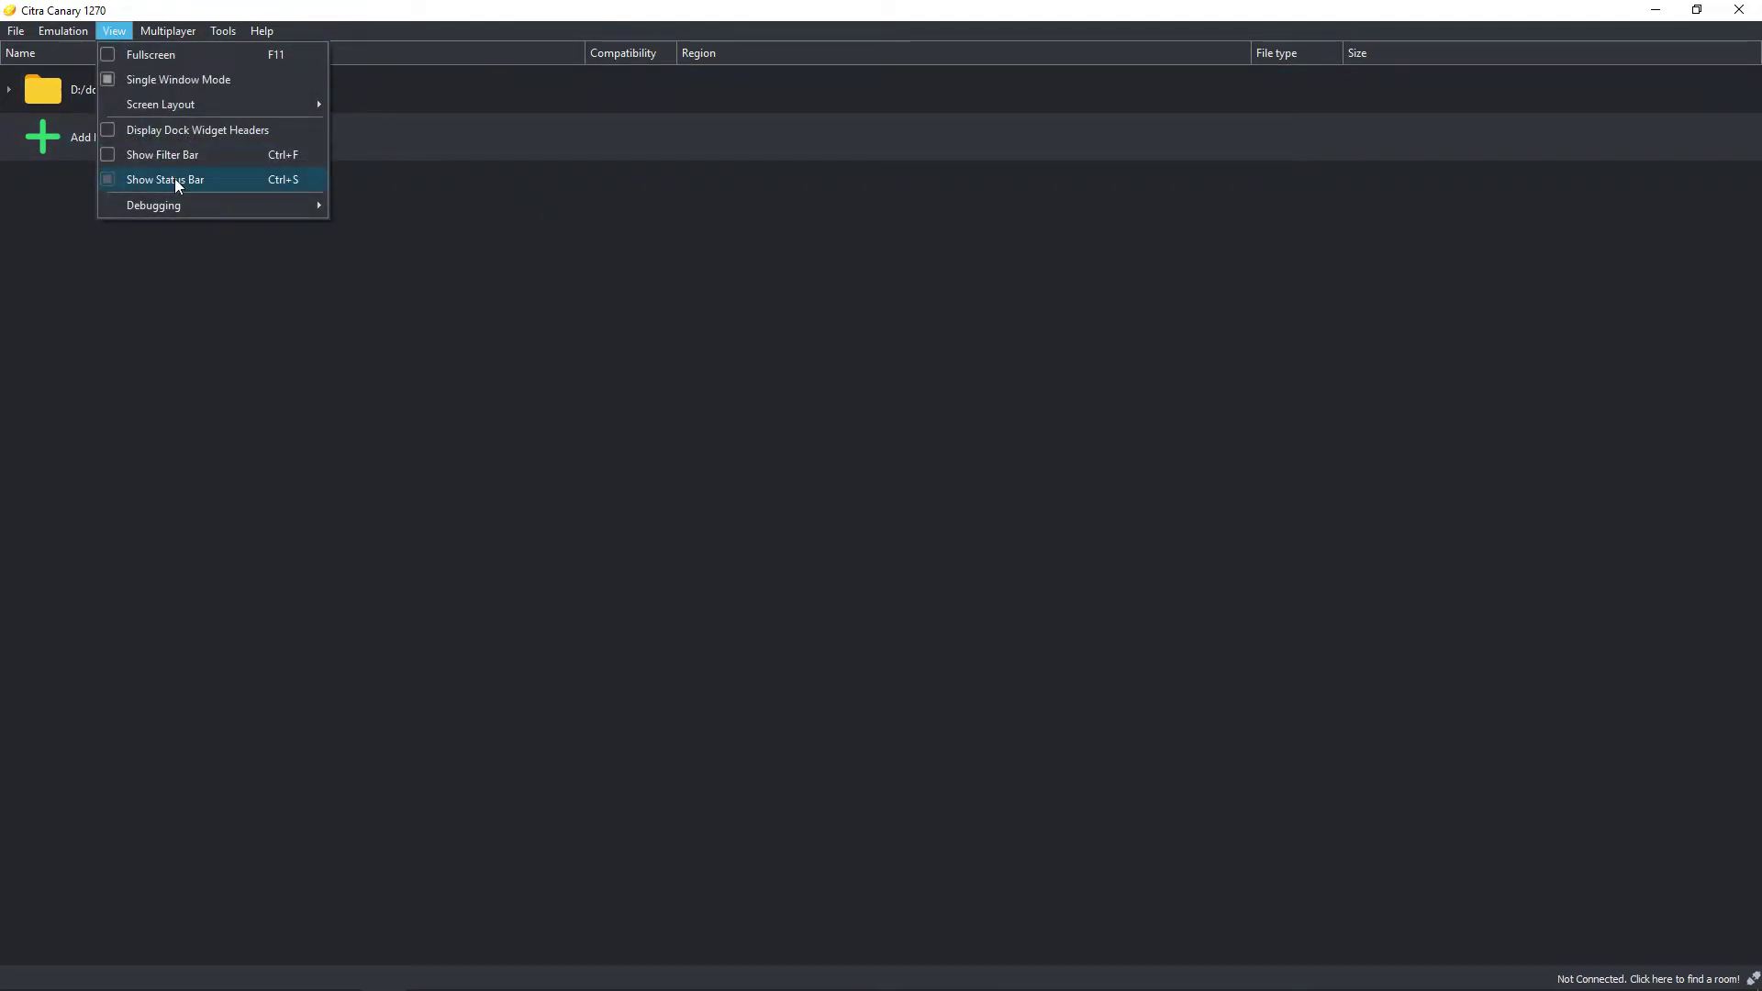
mouse_move(223, 30)
mouse_move(118, 30)
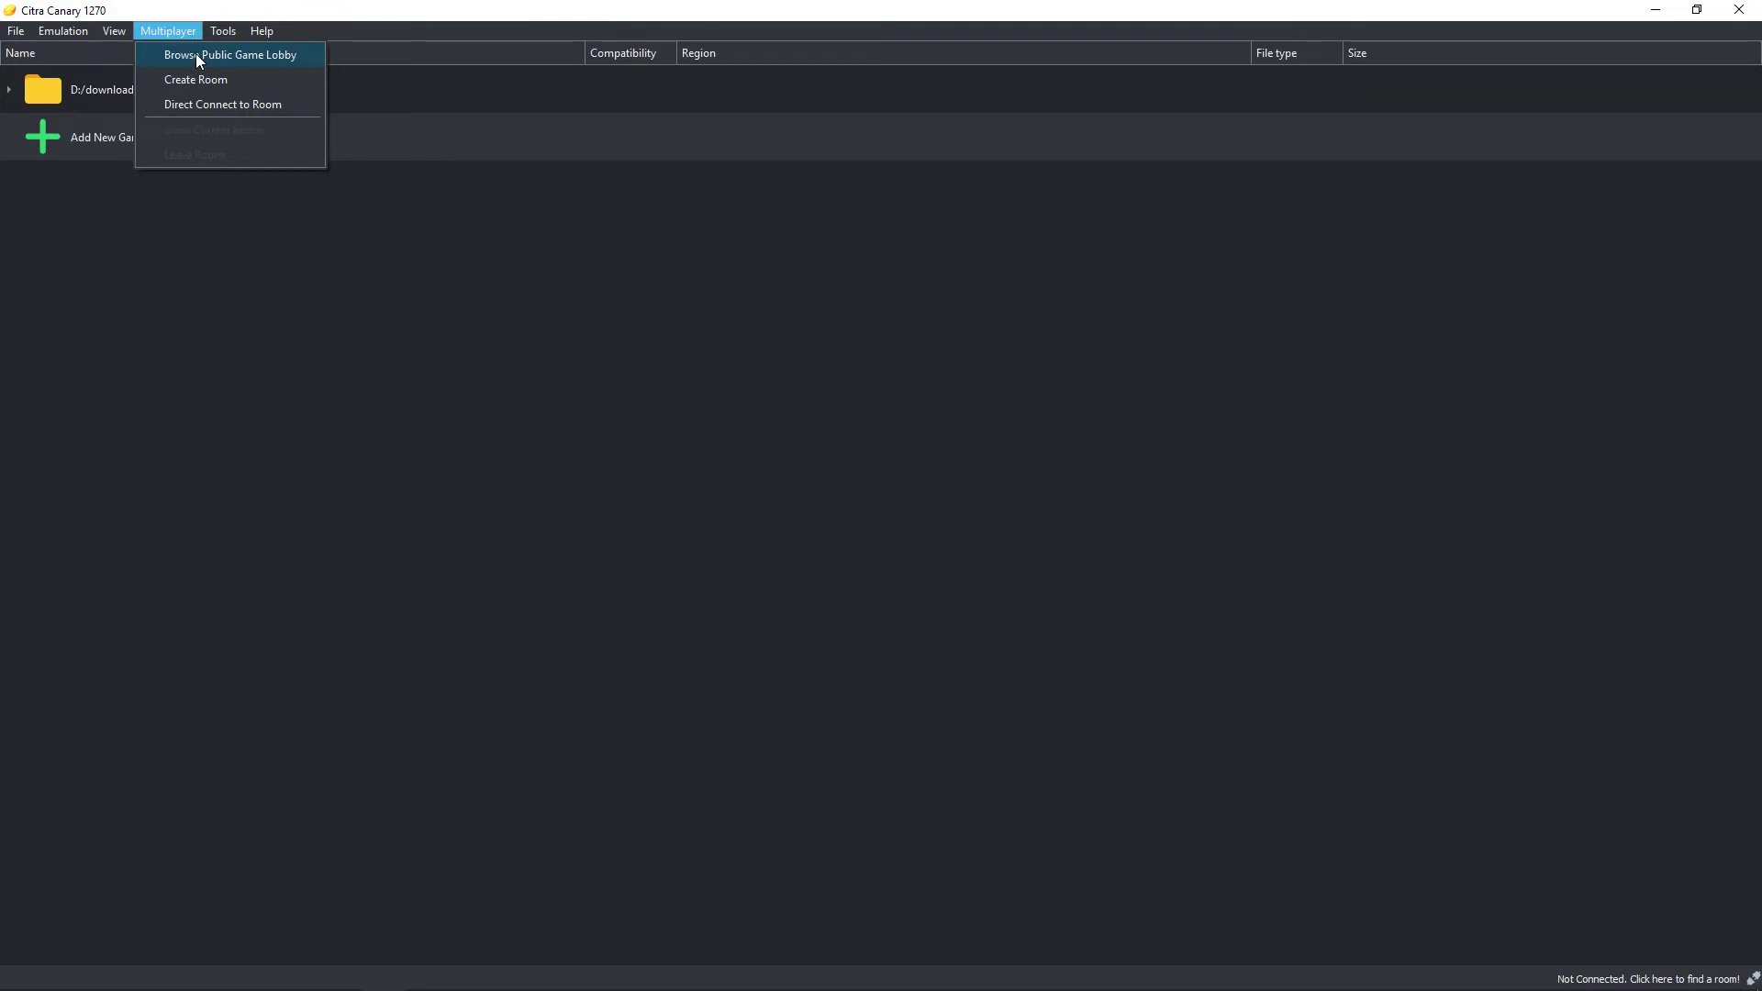
left_click(196, 57)
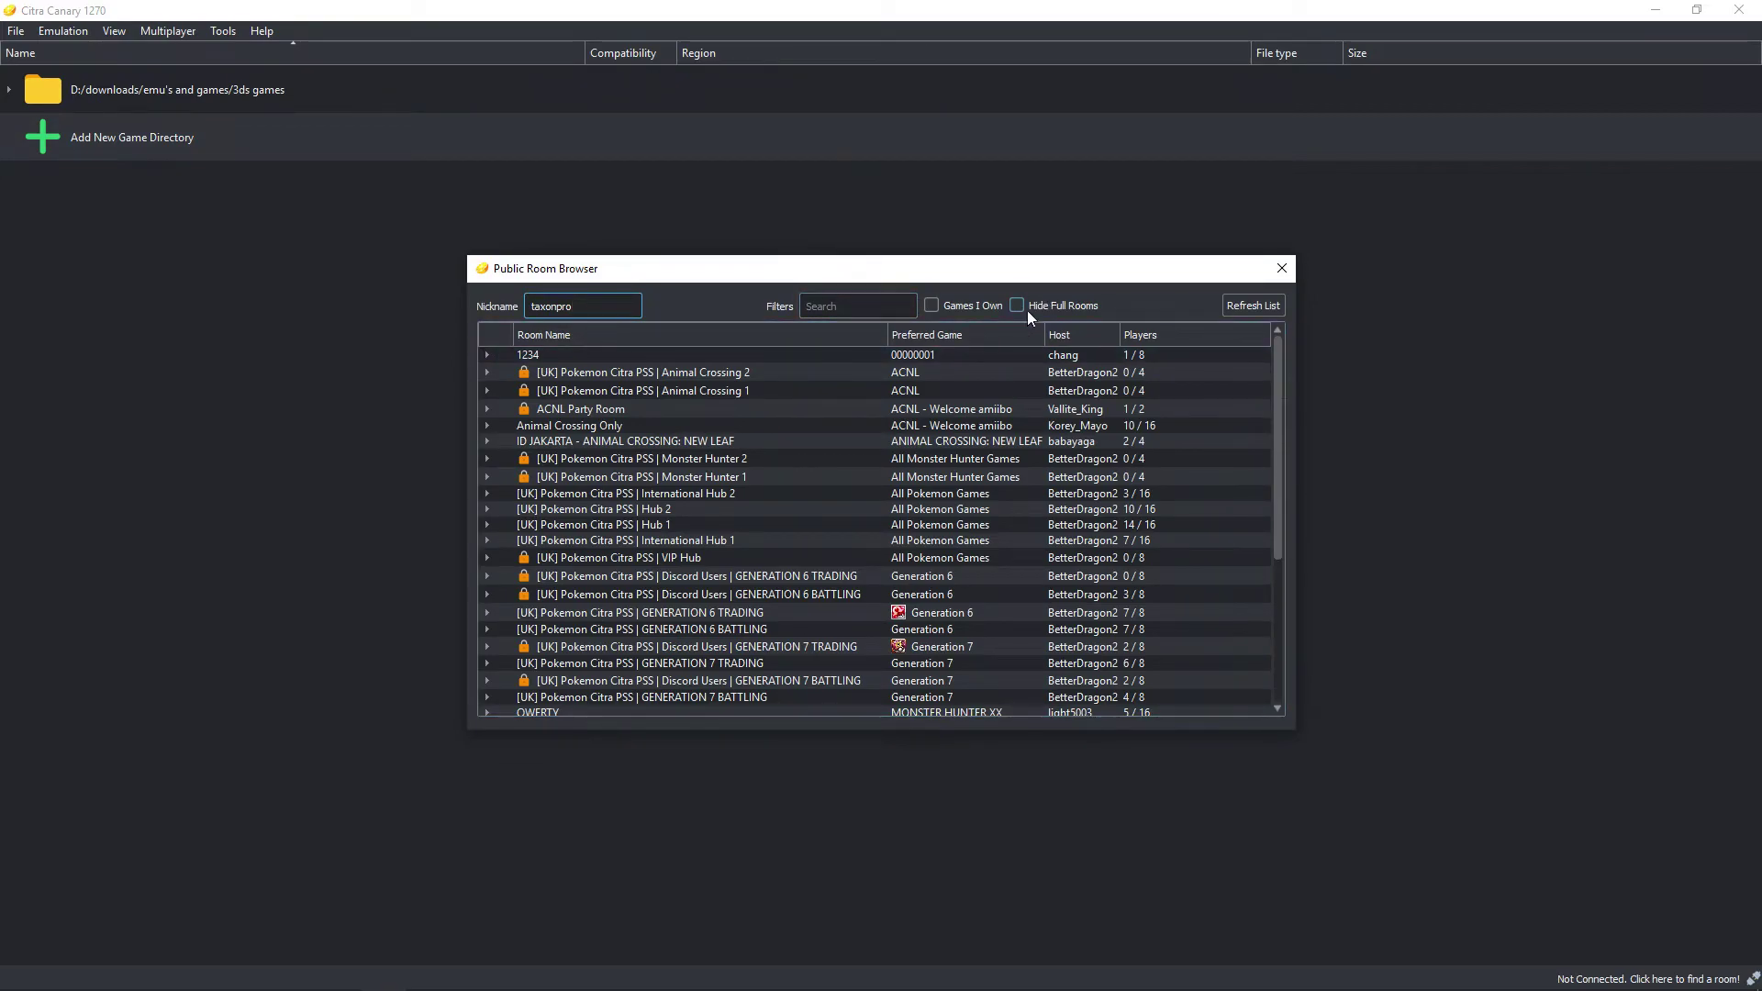
left_click(946, 309)
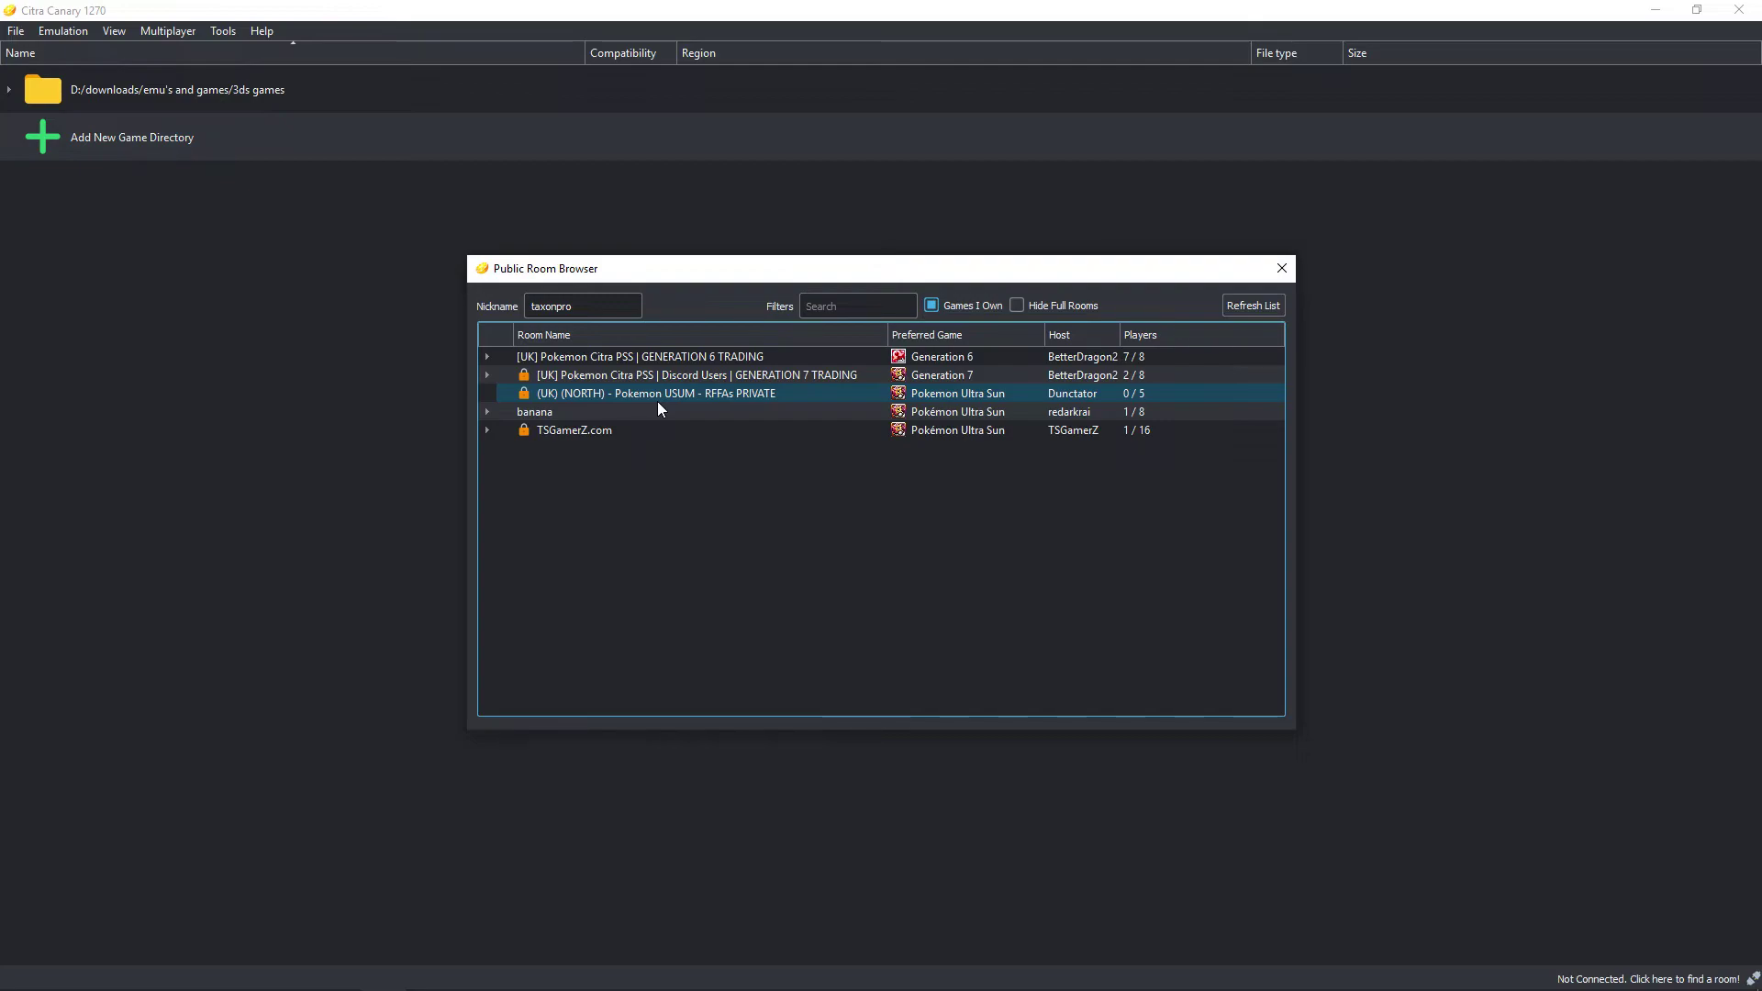
double_click(670, 373)
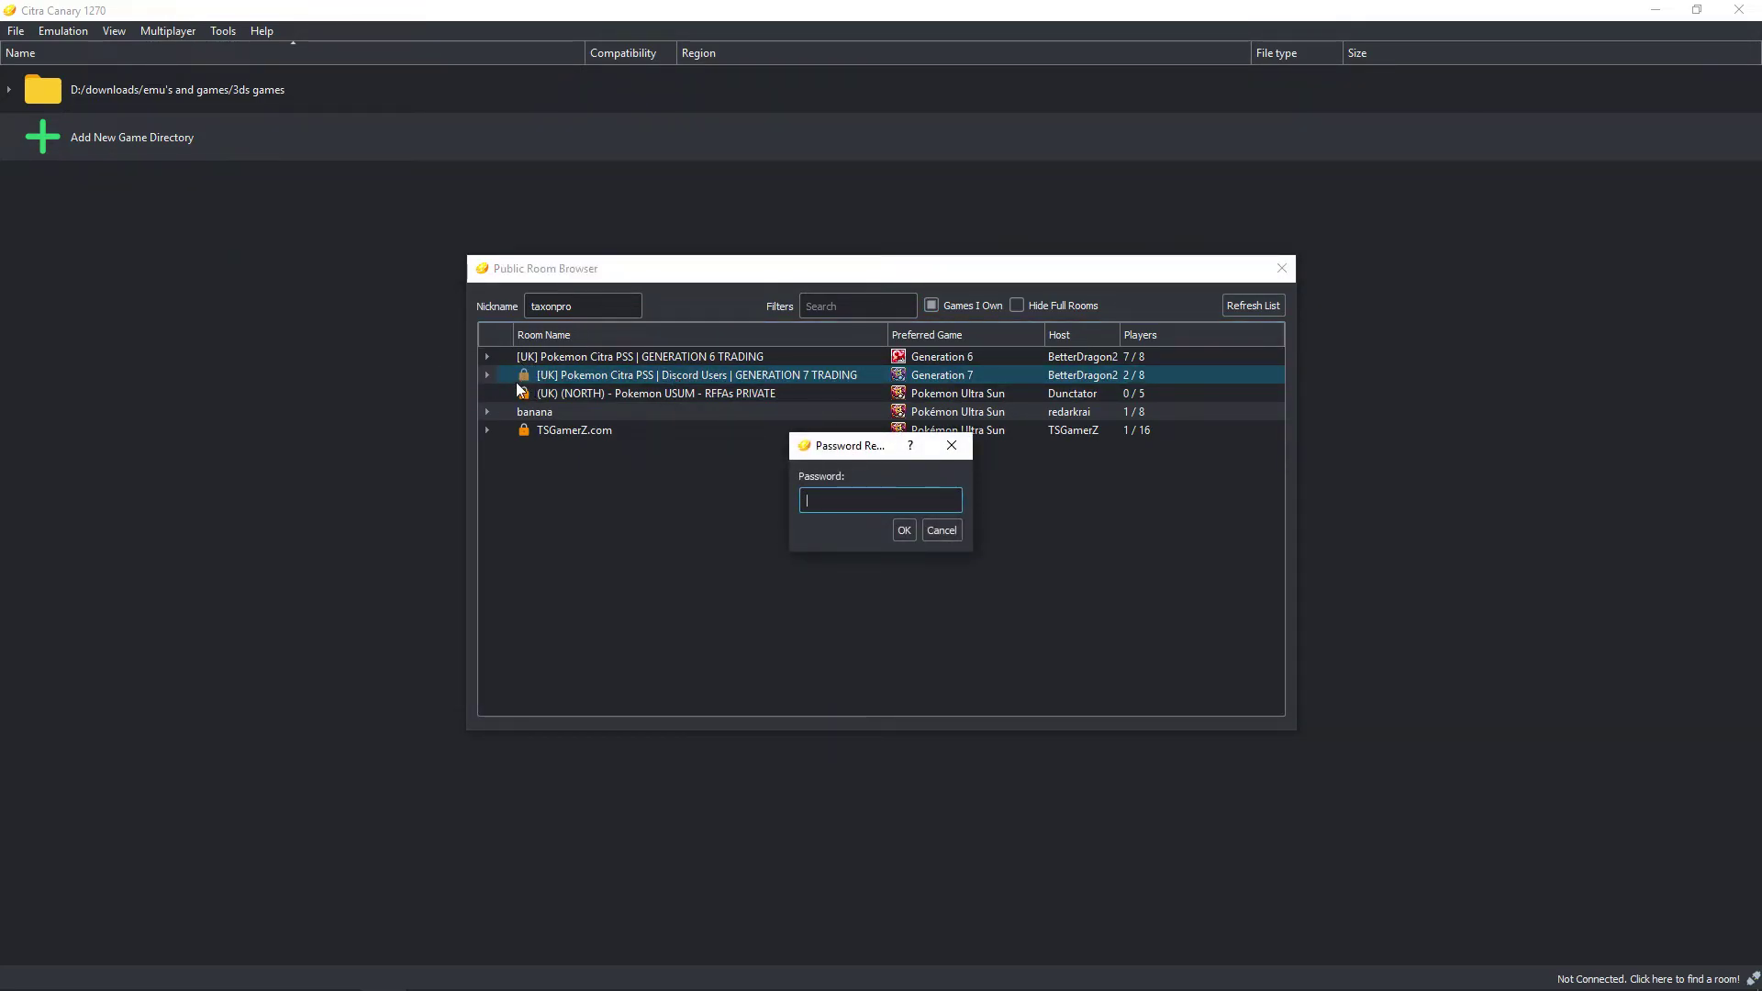
left_click(955, 530)
left_click(591, 418)
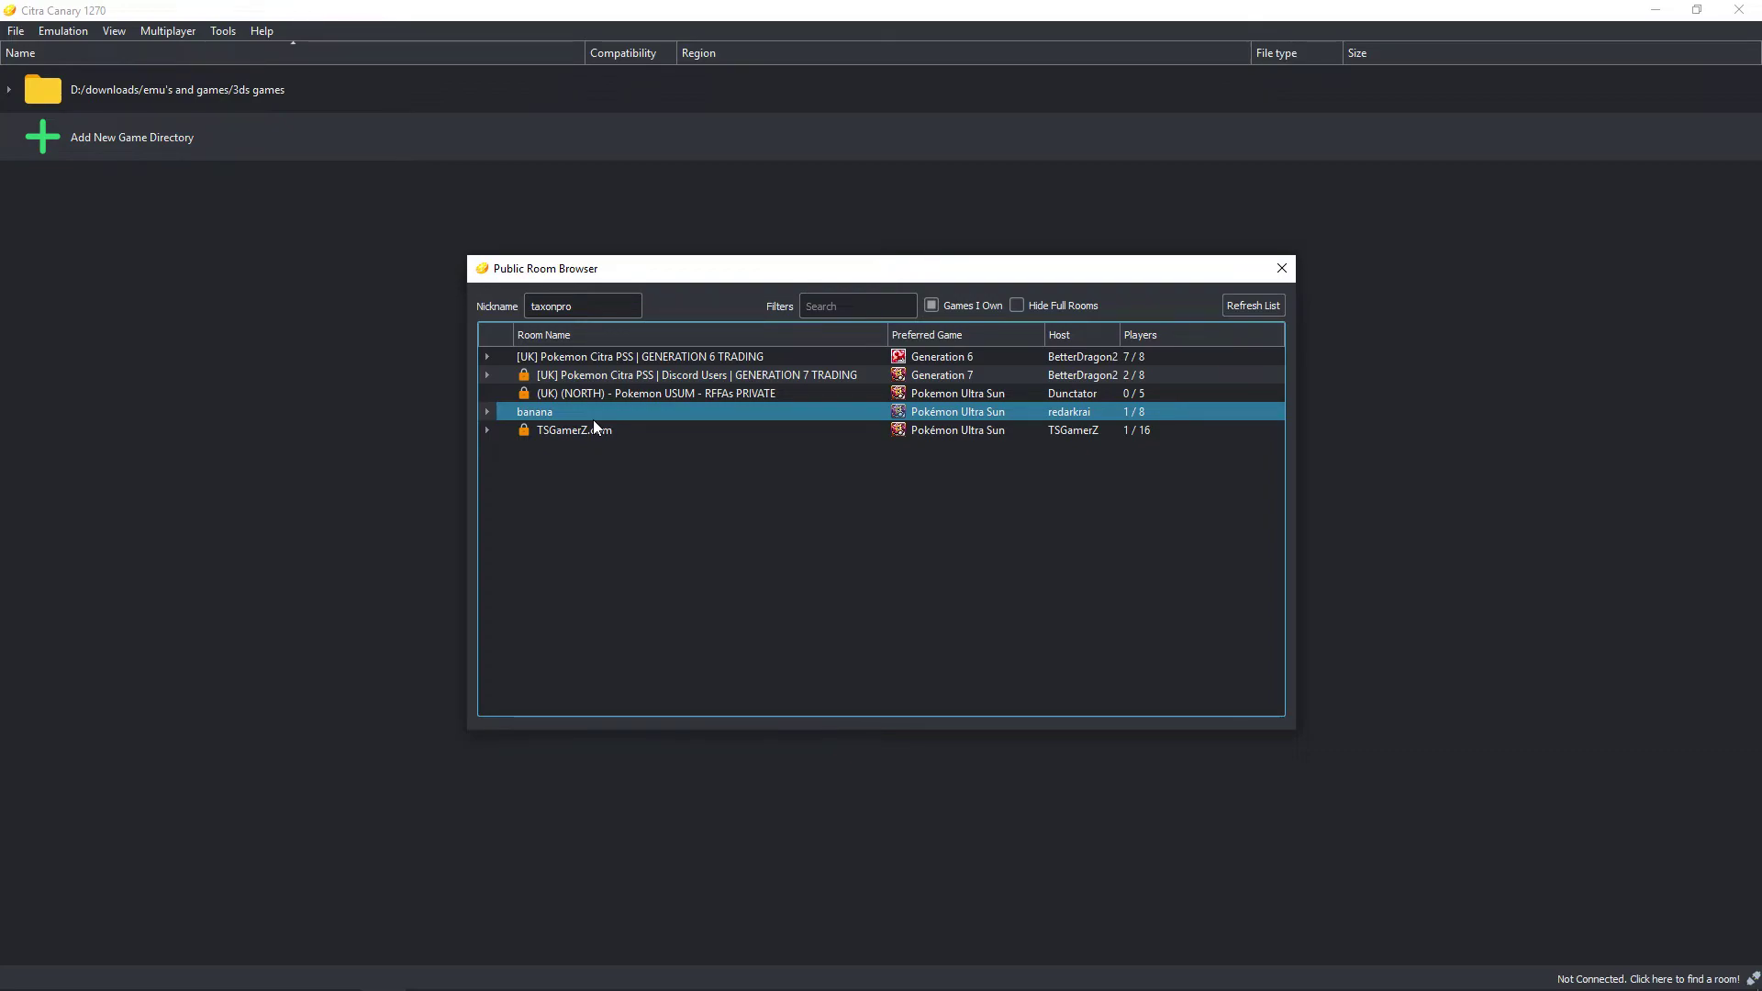
Step: Close the public room browser, look through the Tools and File menus, and expand the 3ds games folder
left_click(1289, 277)
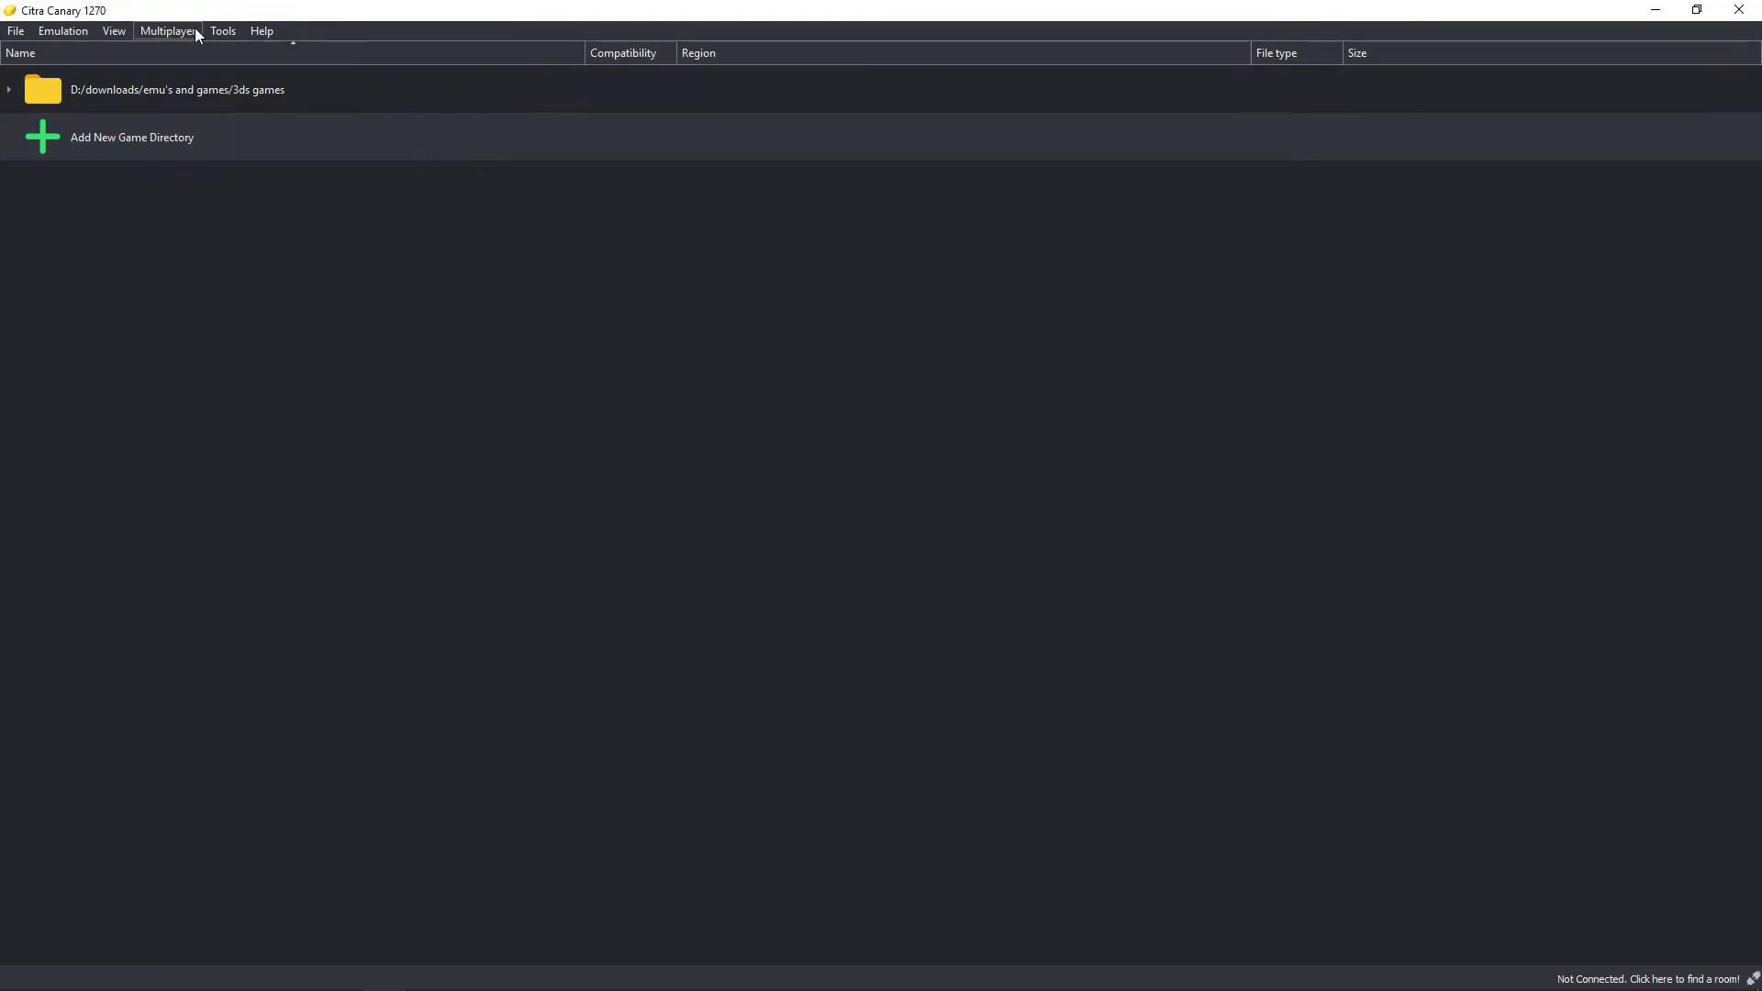
left_click(228, 31)
mouse_move(239, 57)
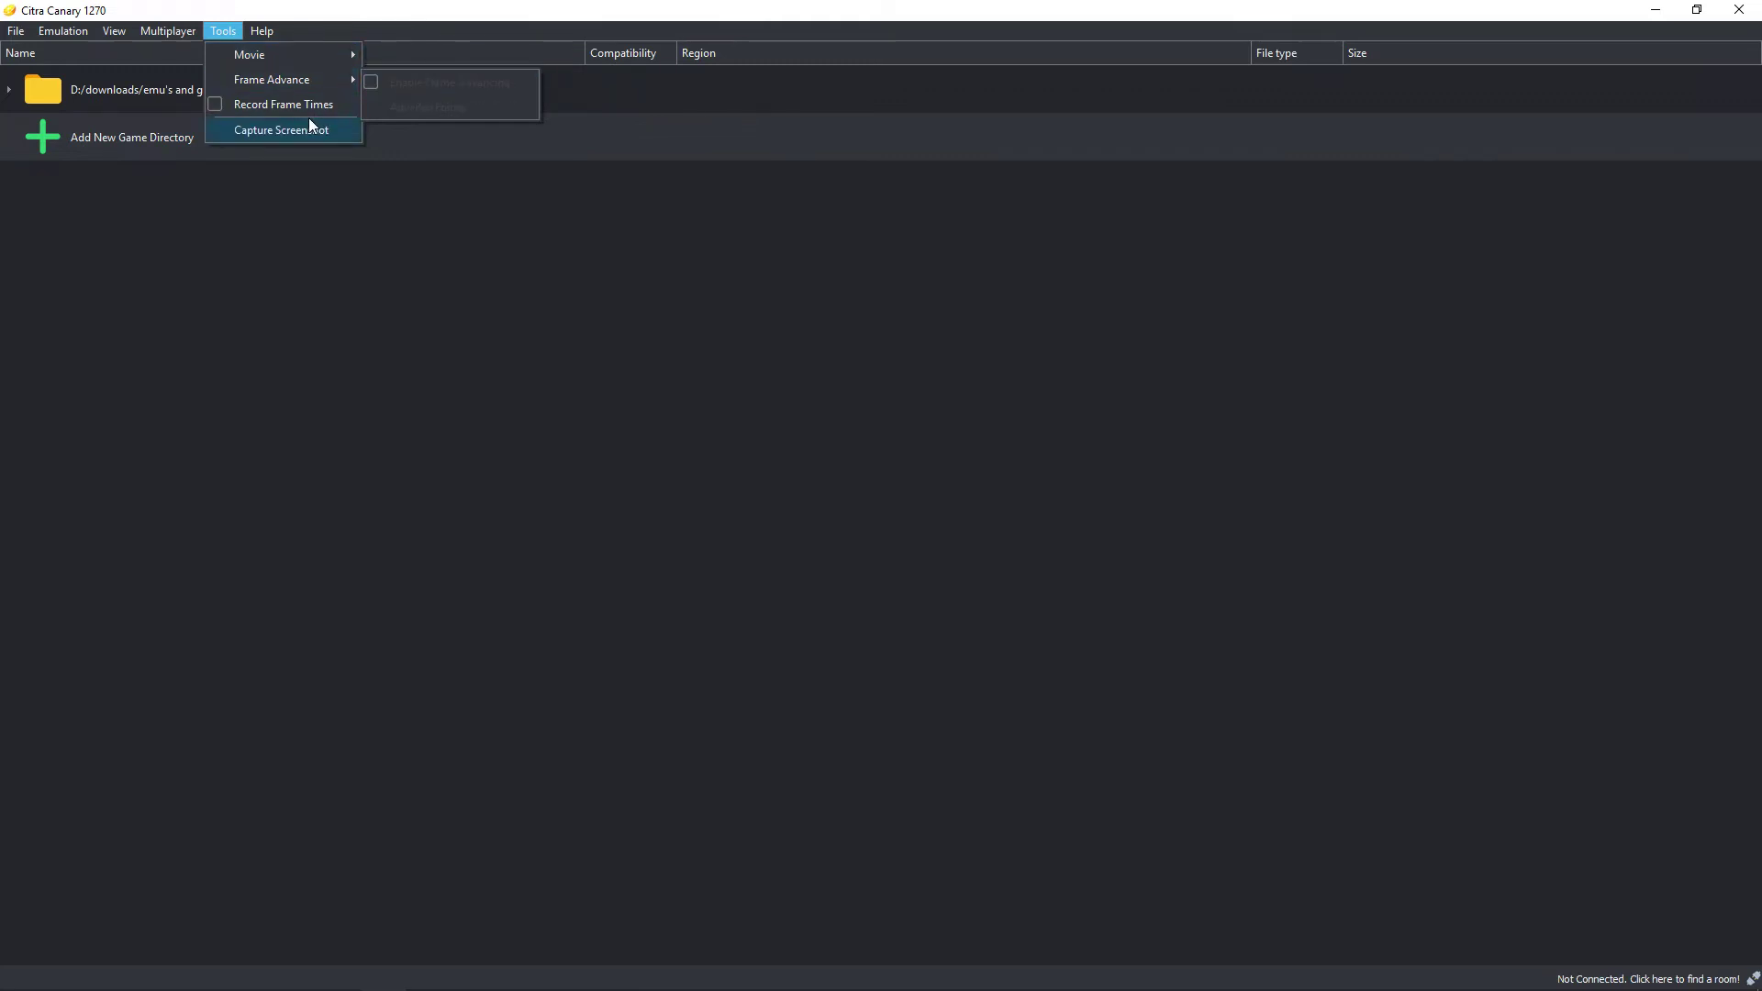
mouse_move(51, 42)
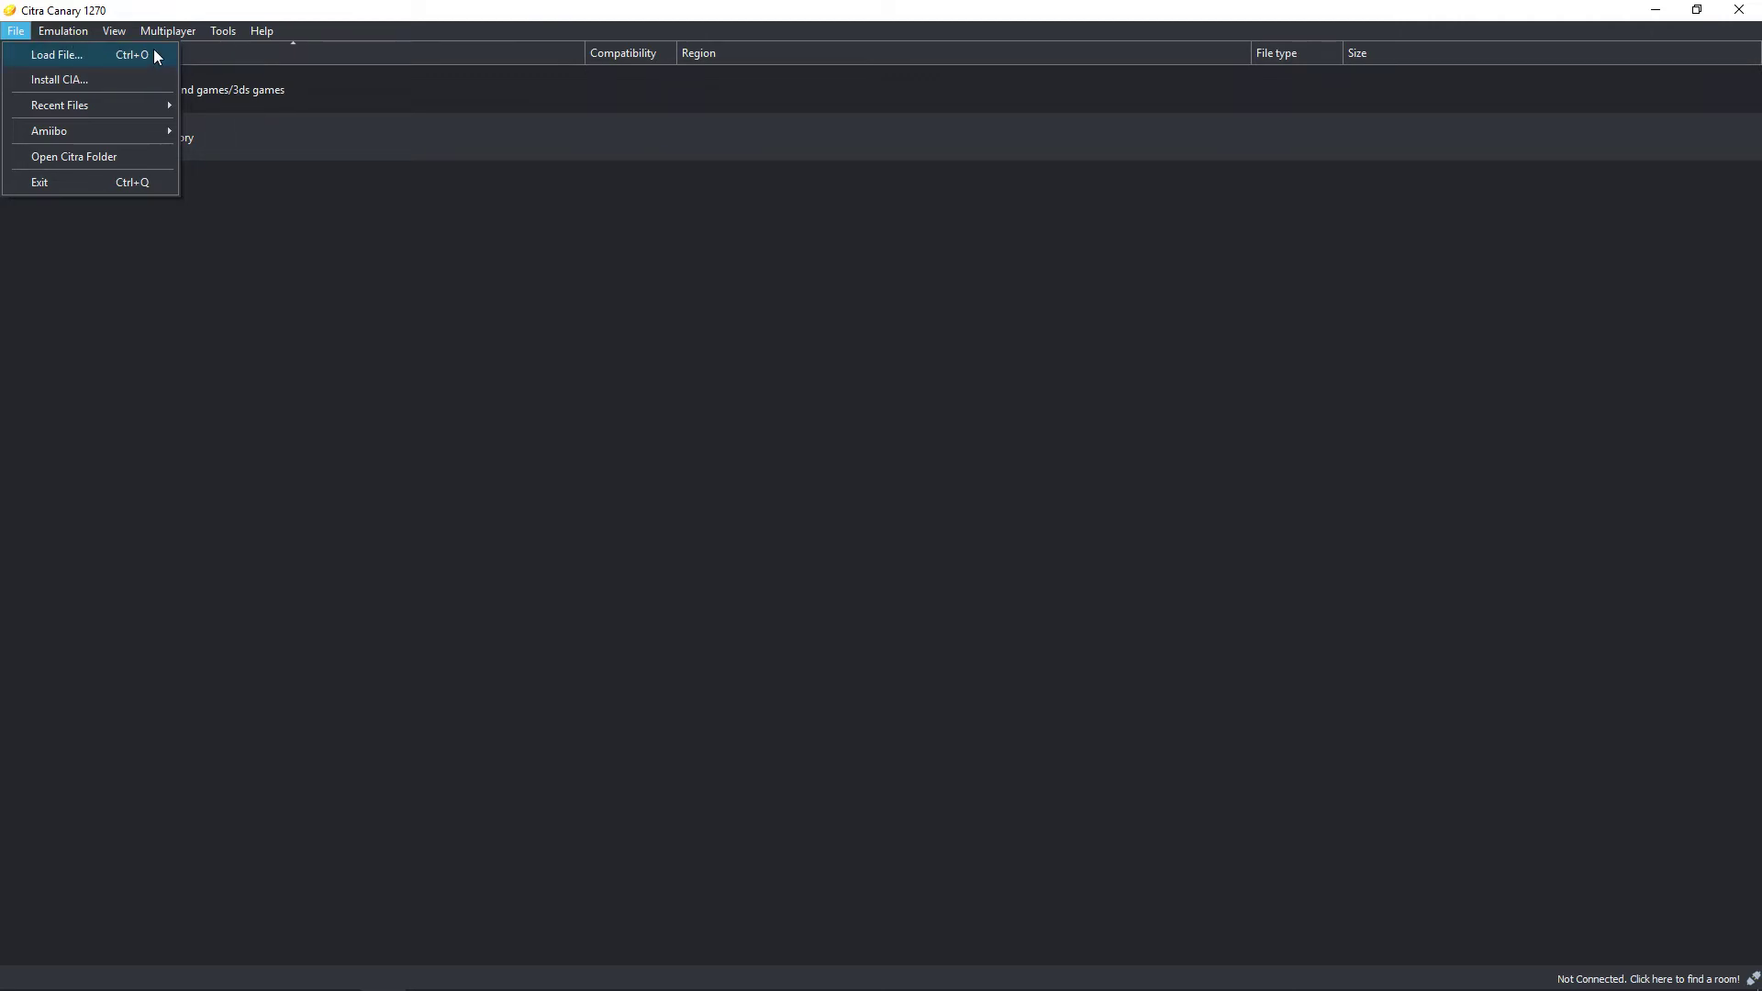
left_click(406, 345)
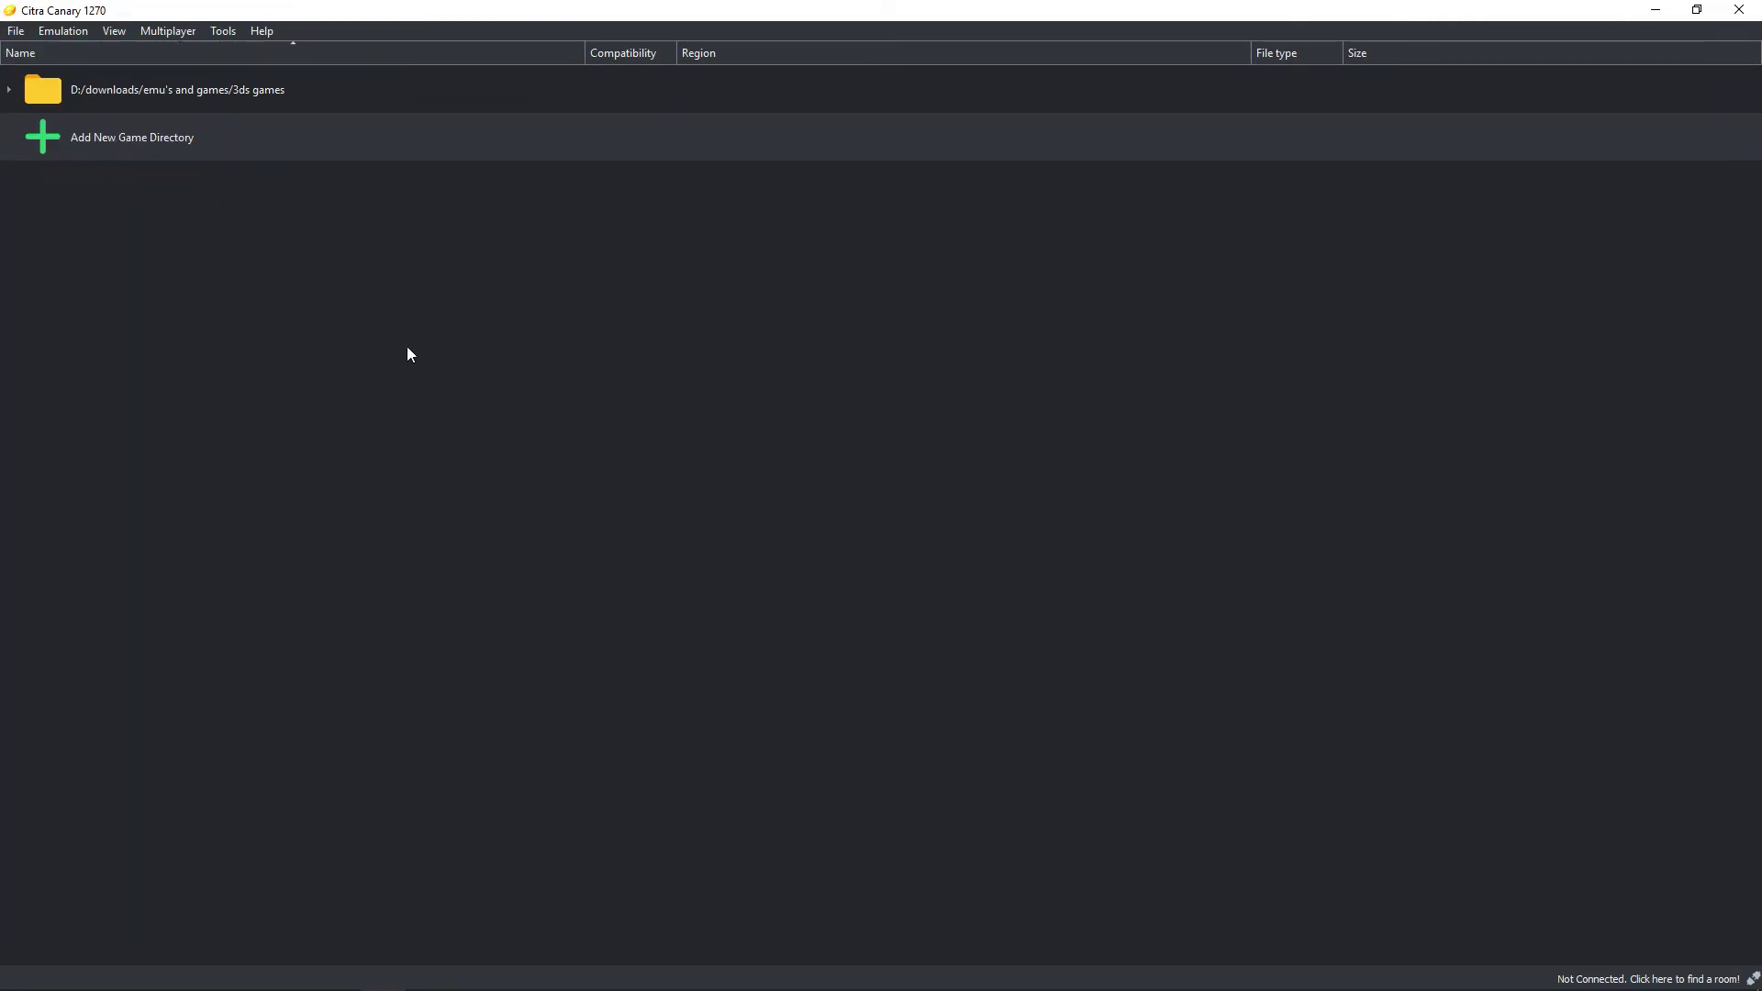
left_click(9, 89)
Step: Start Pokémon Ultra Sun from the game list, lower the volume, and continue past the title screen
double_click(172, 372)
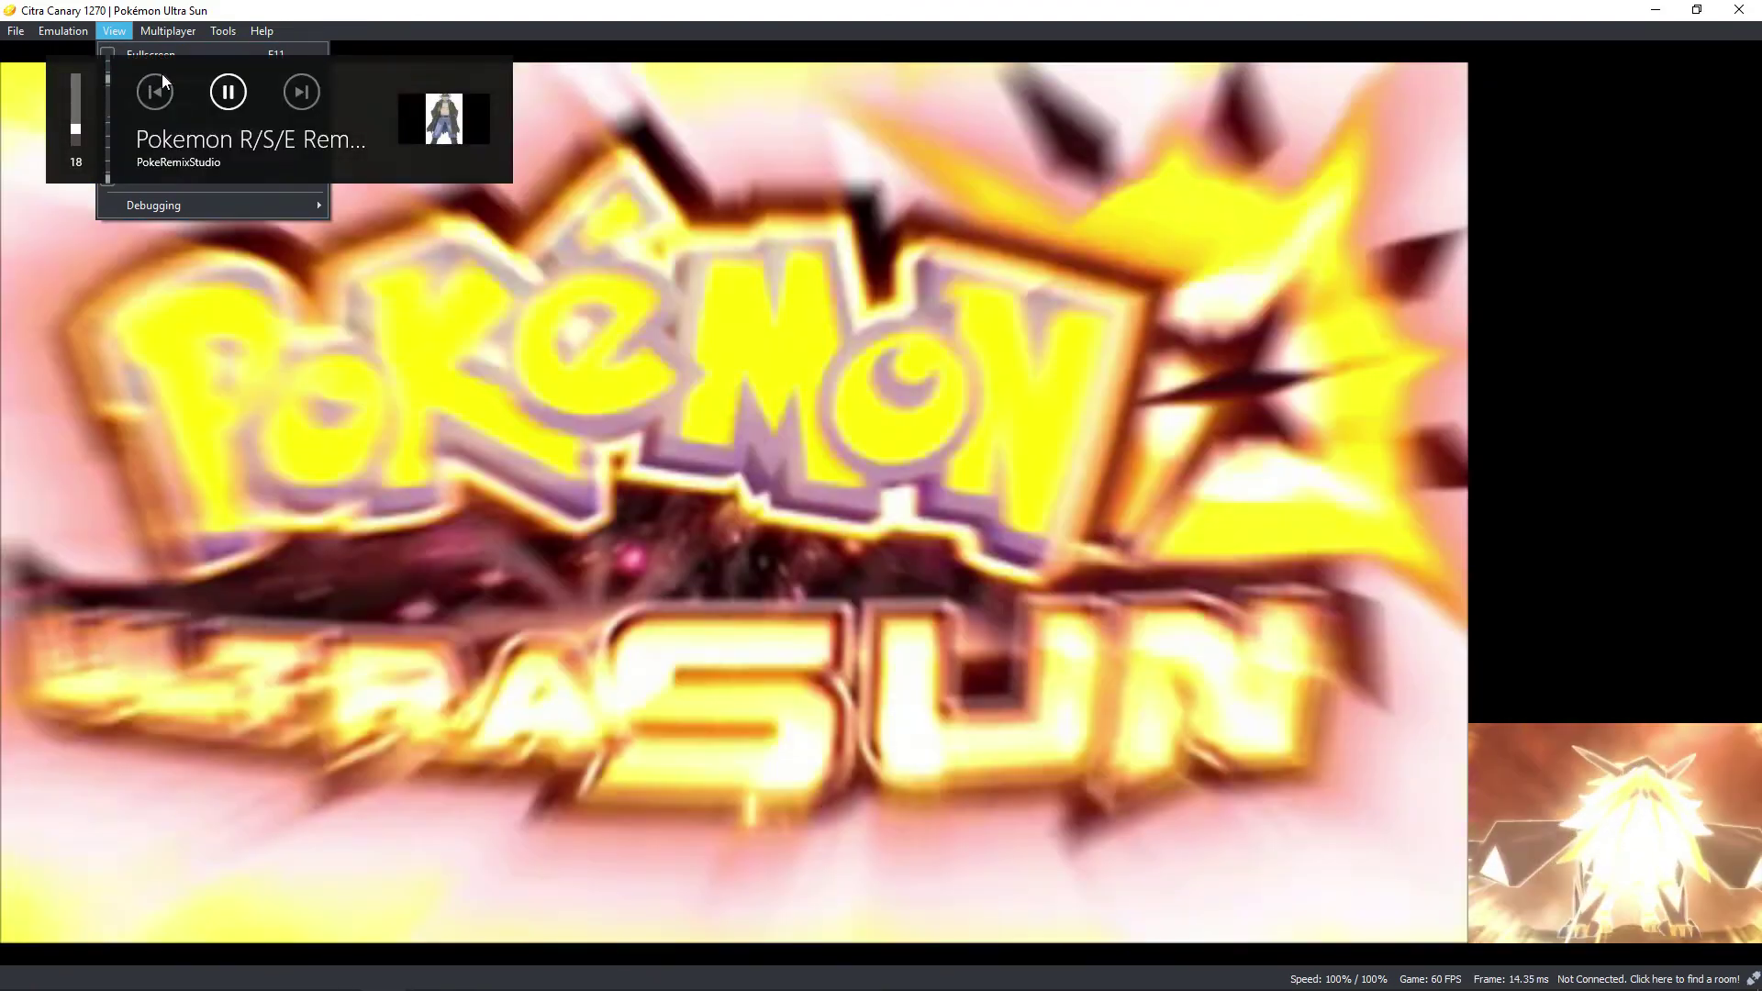
key("XF86AudioLowerVolume")
key("XF86AudioLowerVolume")
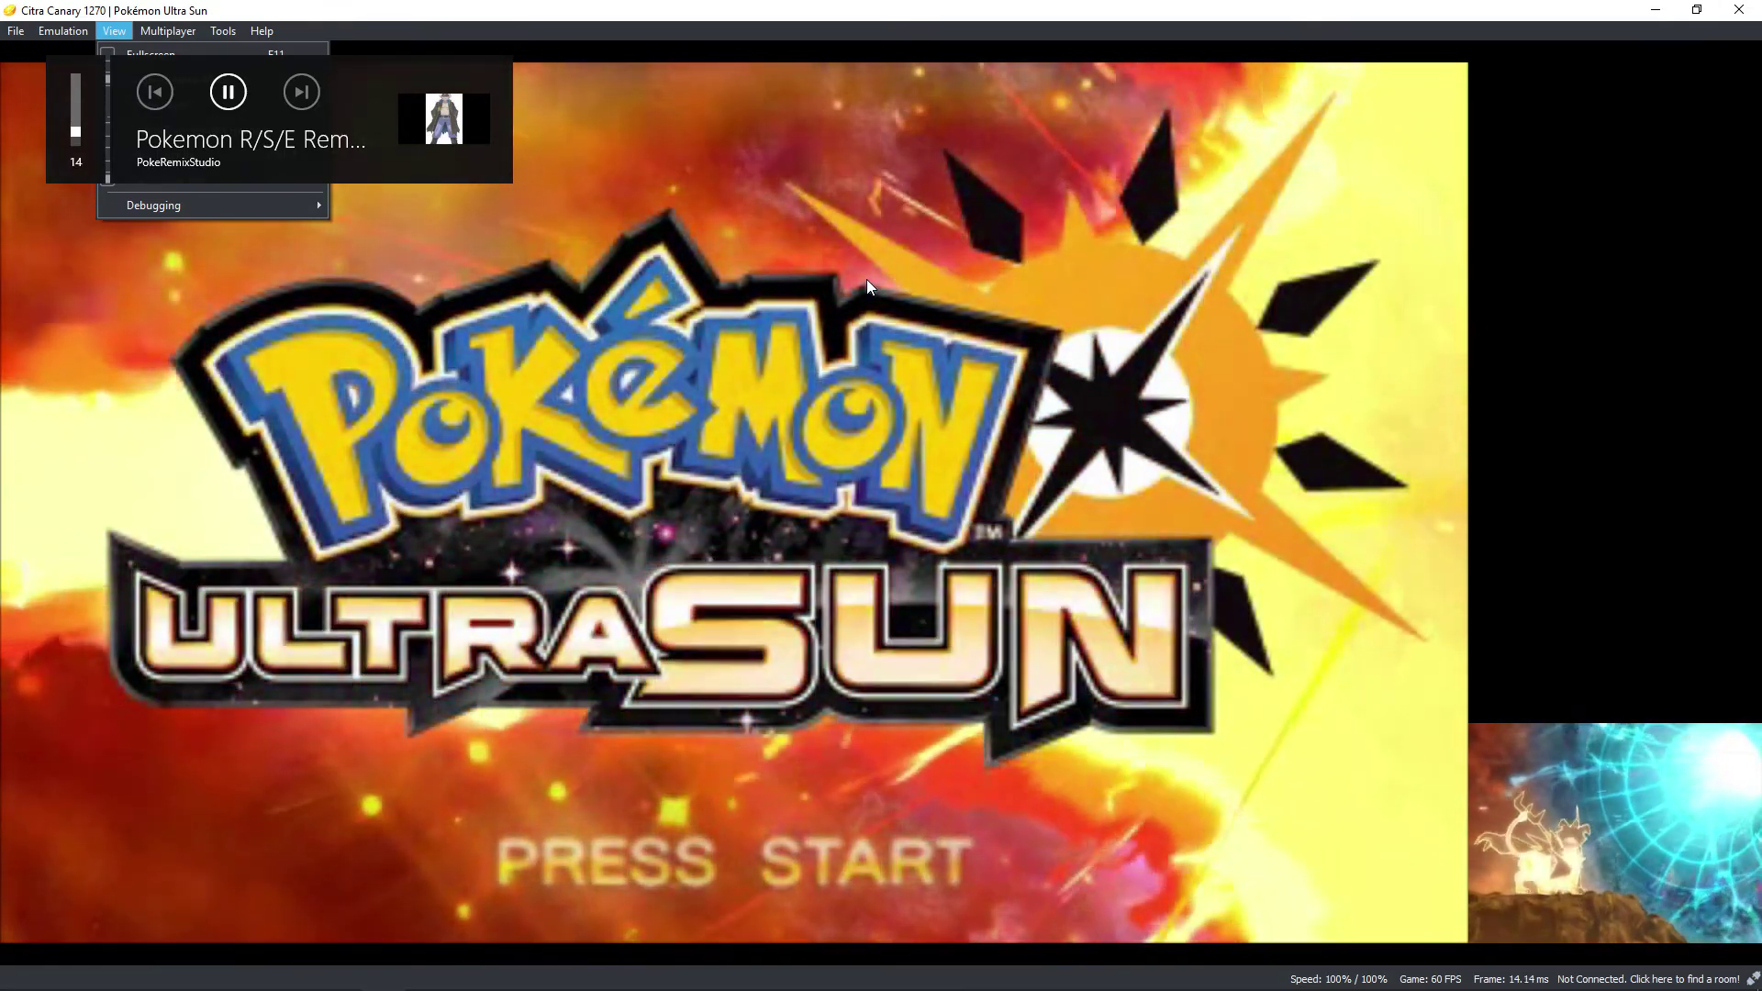
key("a")
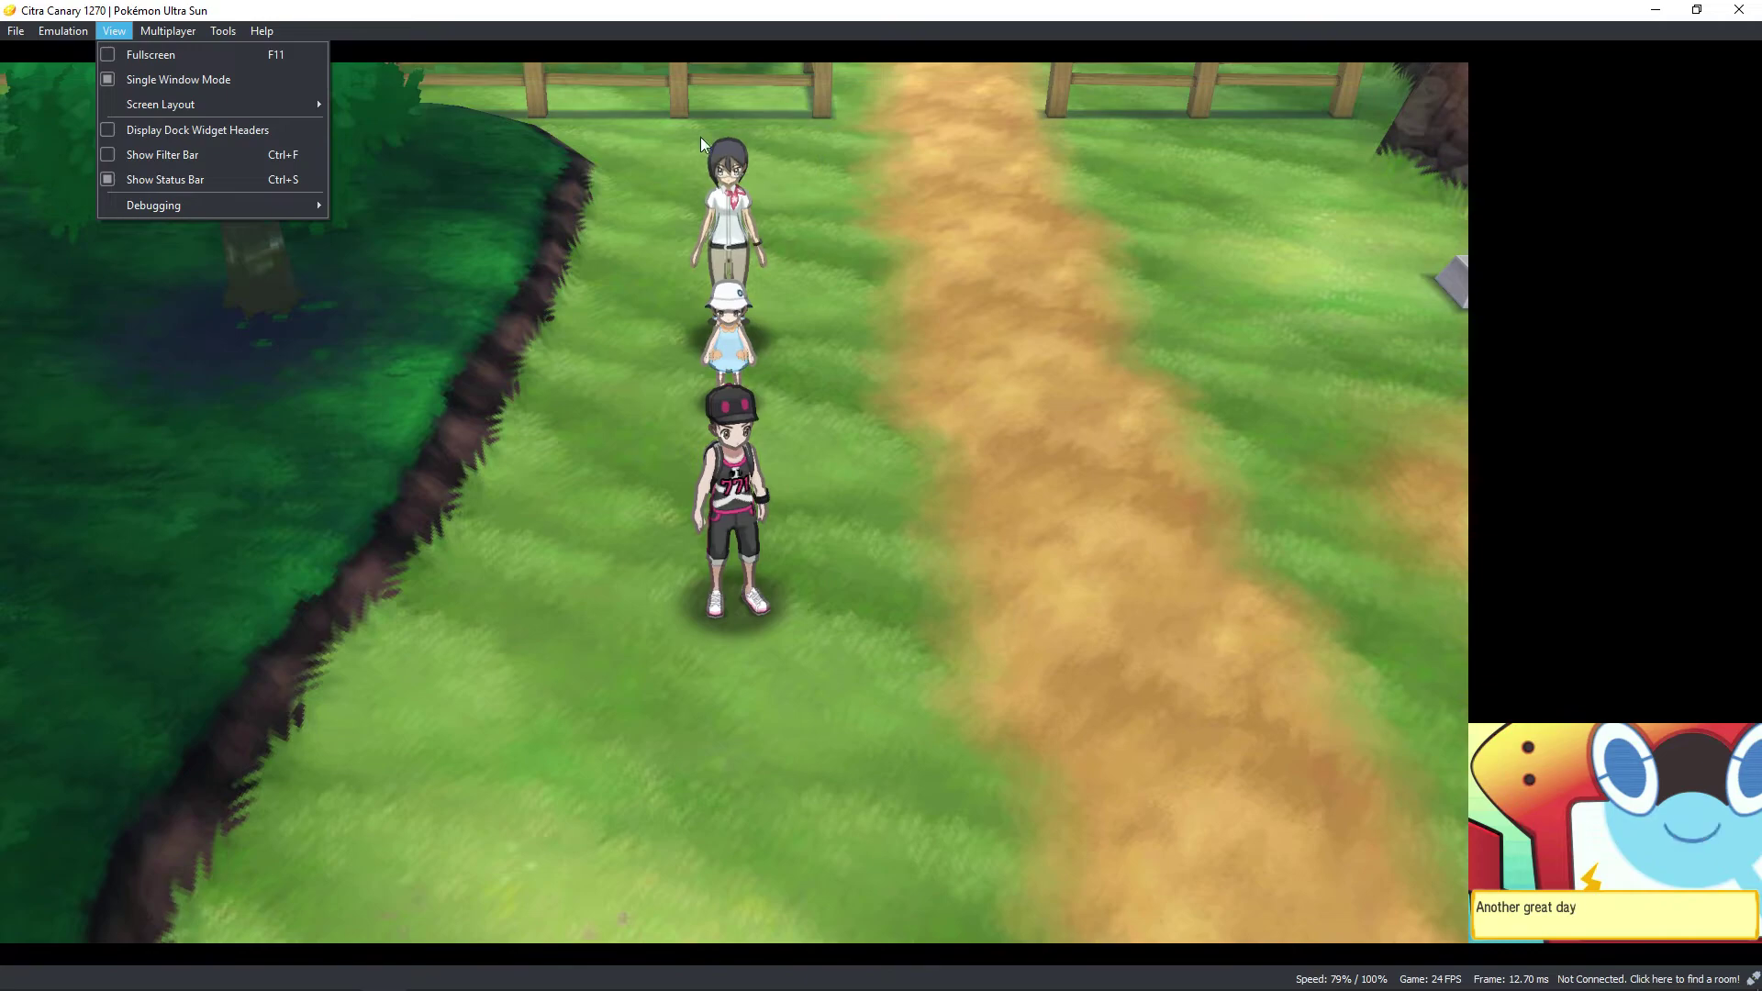
Step: Run the trainer down the dirt path and across Royal Avenue into the Pokémon Center
left_click(1040, 154)
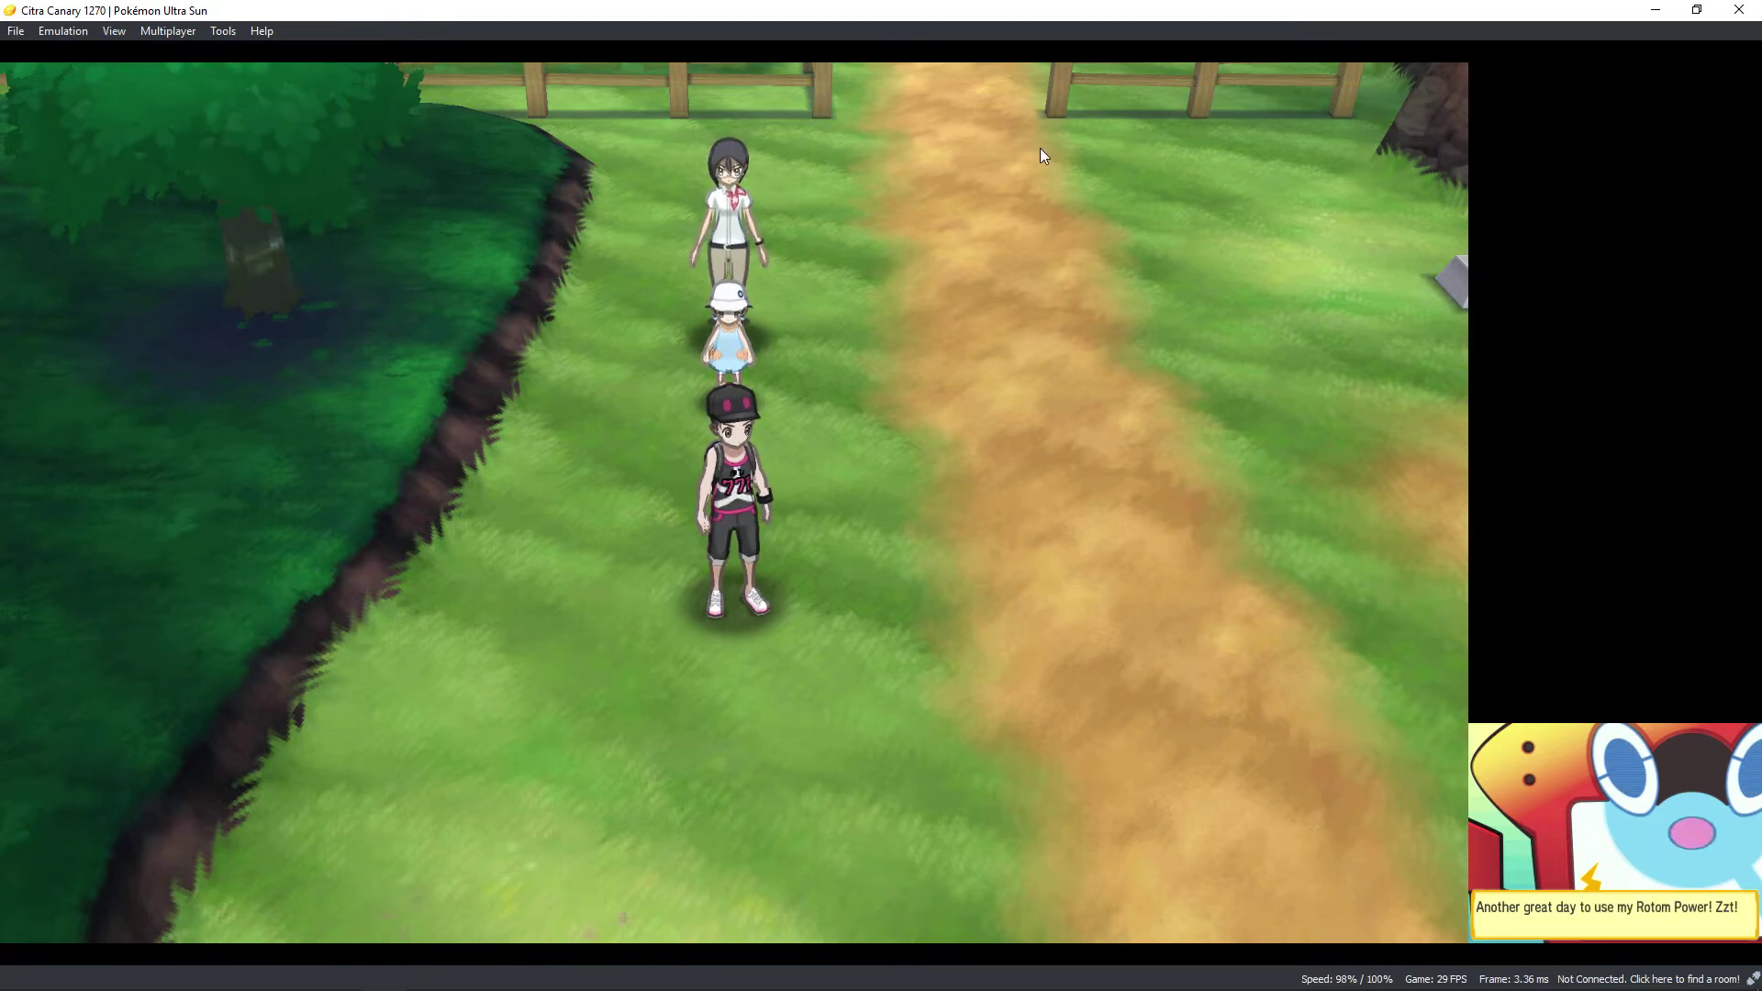
key("Right")
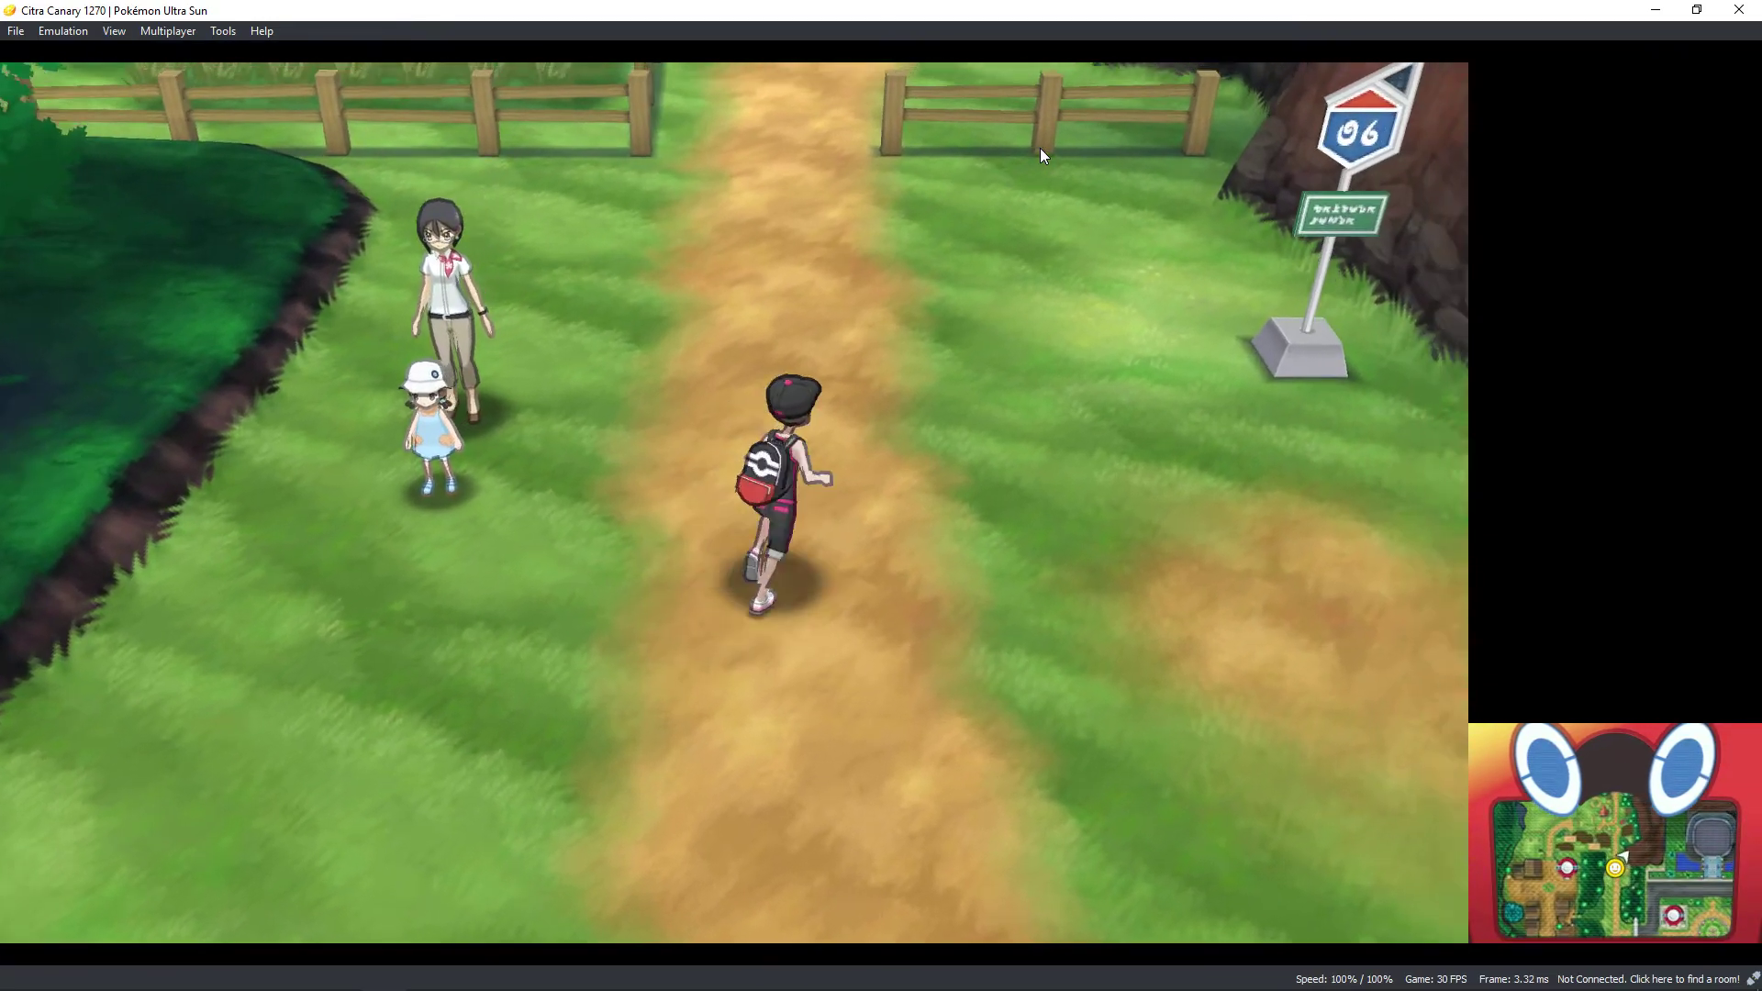
key("Down")
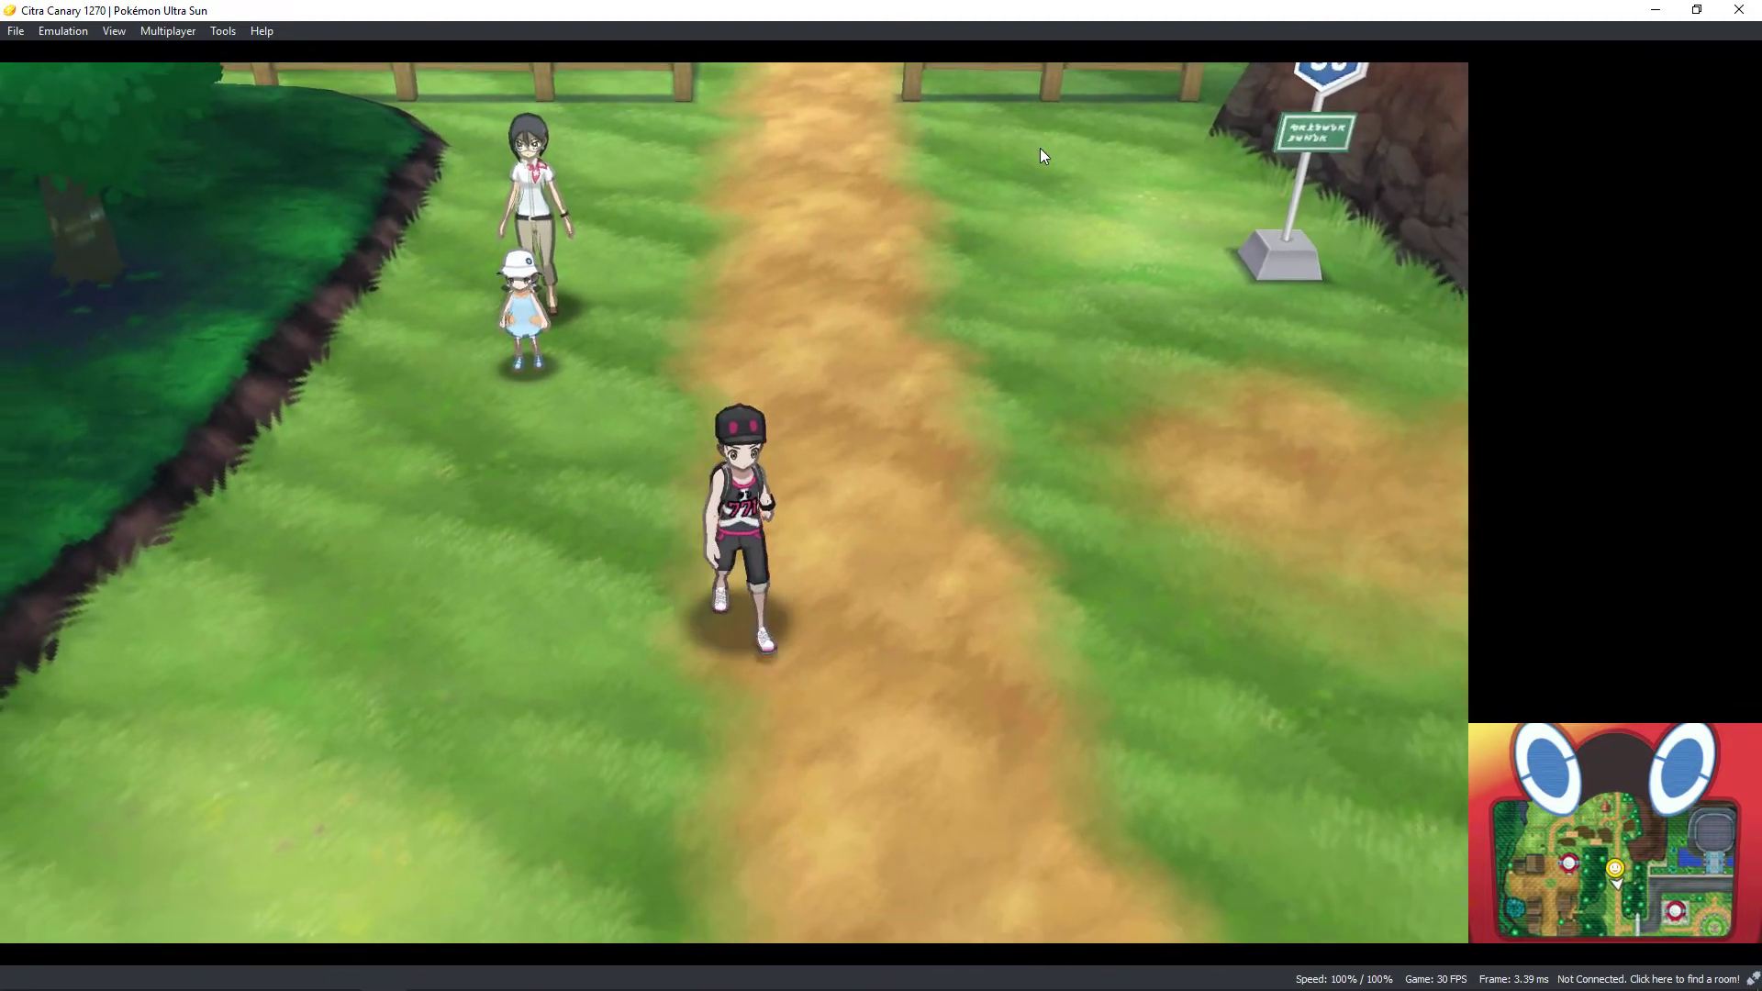
key("Down")
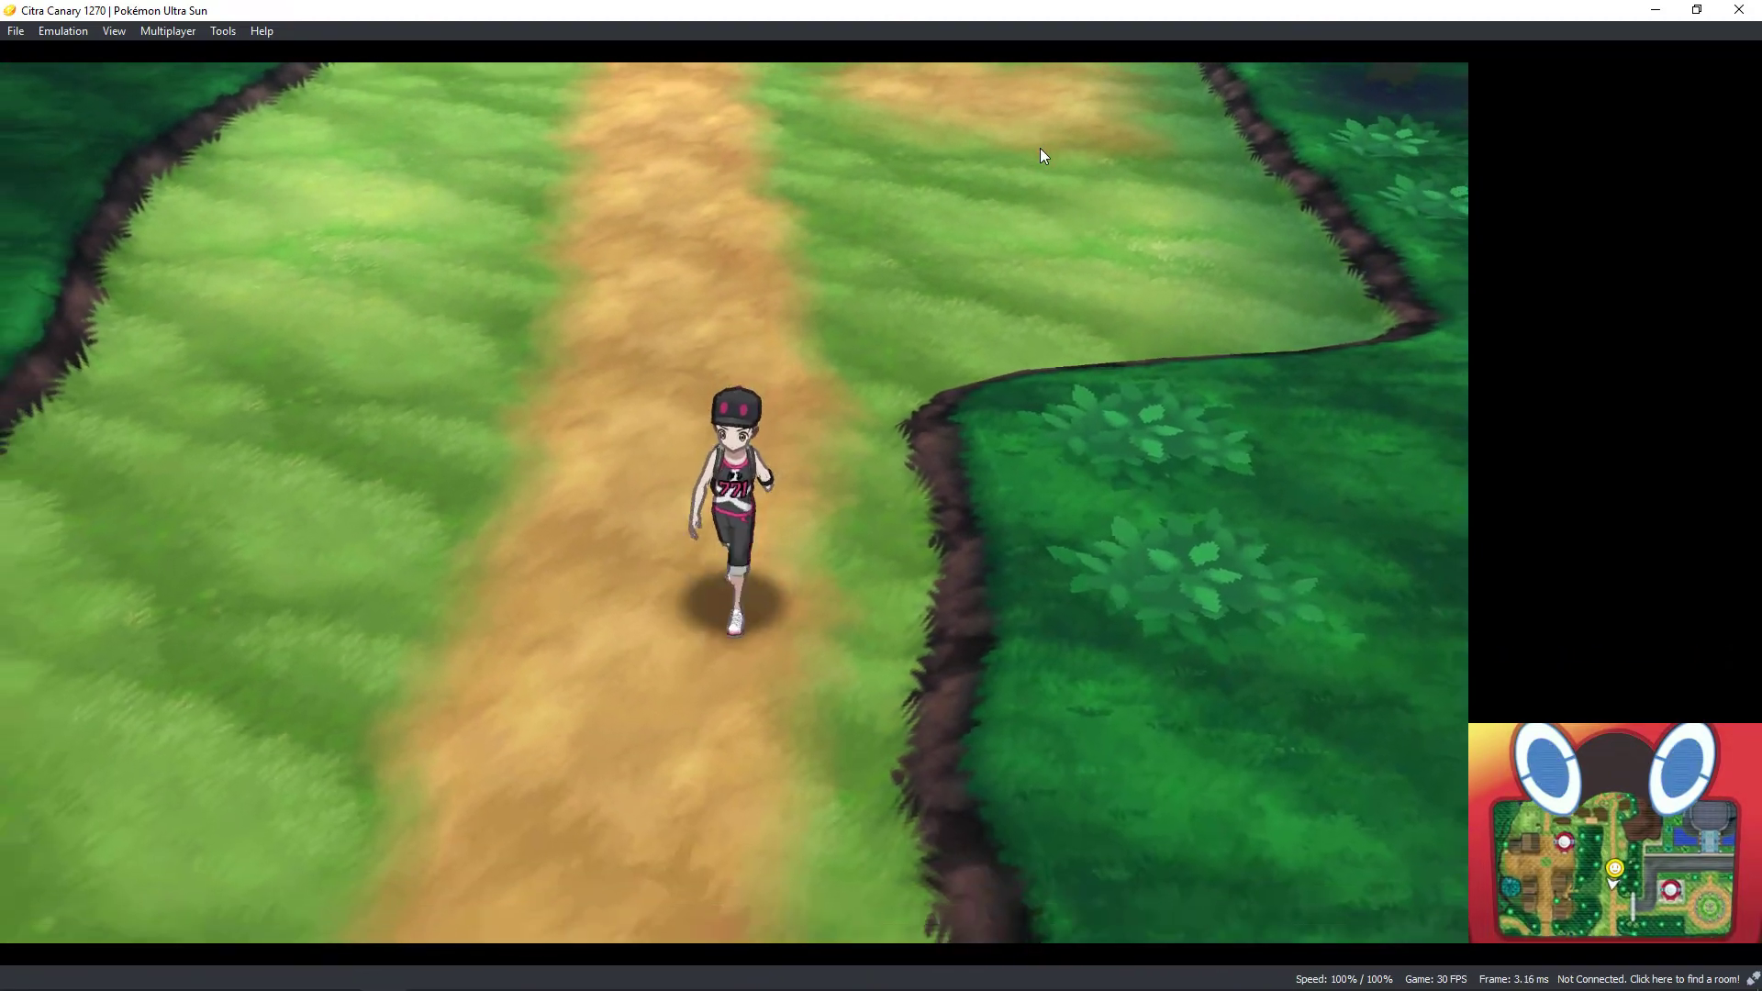
key("Down")
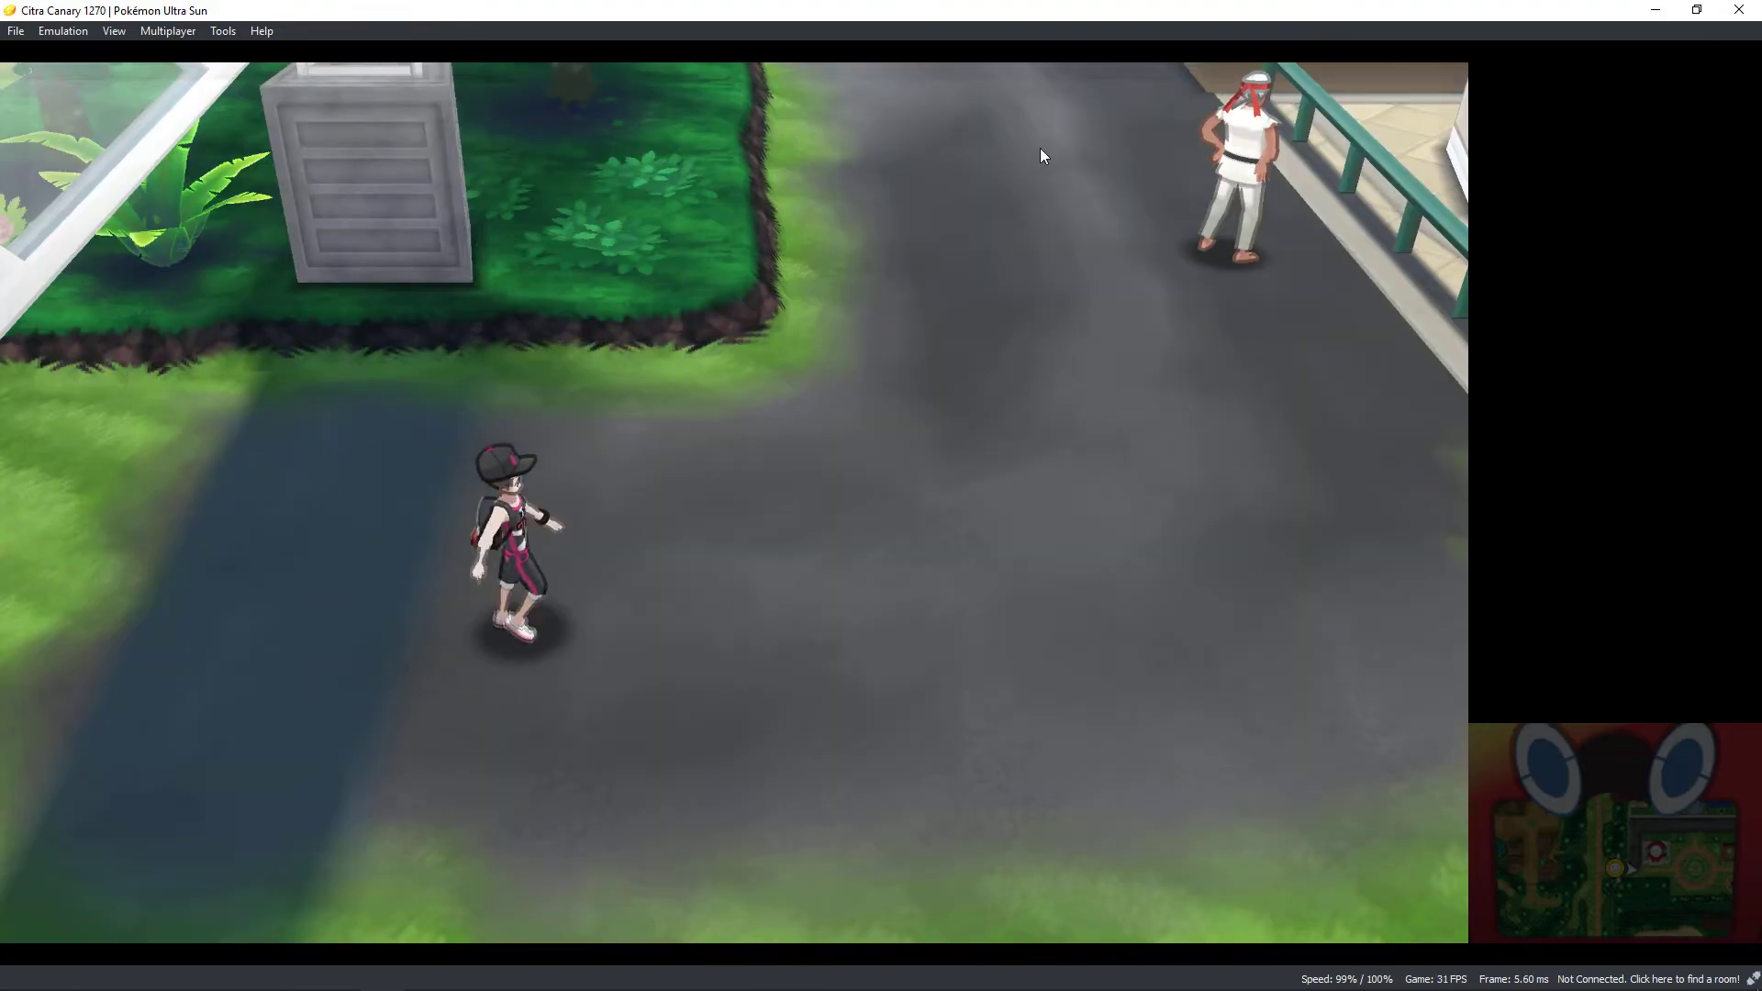
key("Right")
key("Right")
key("Down")
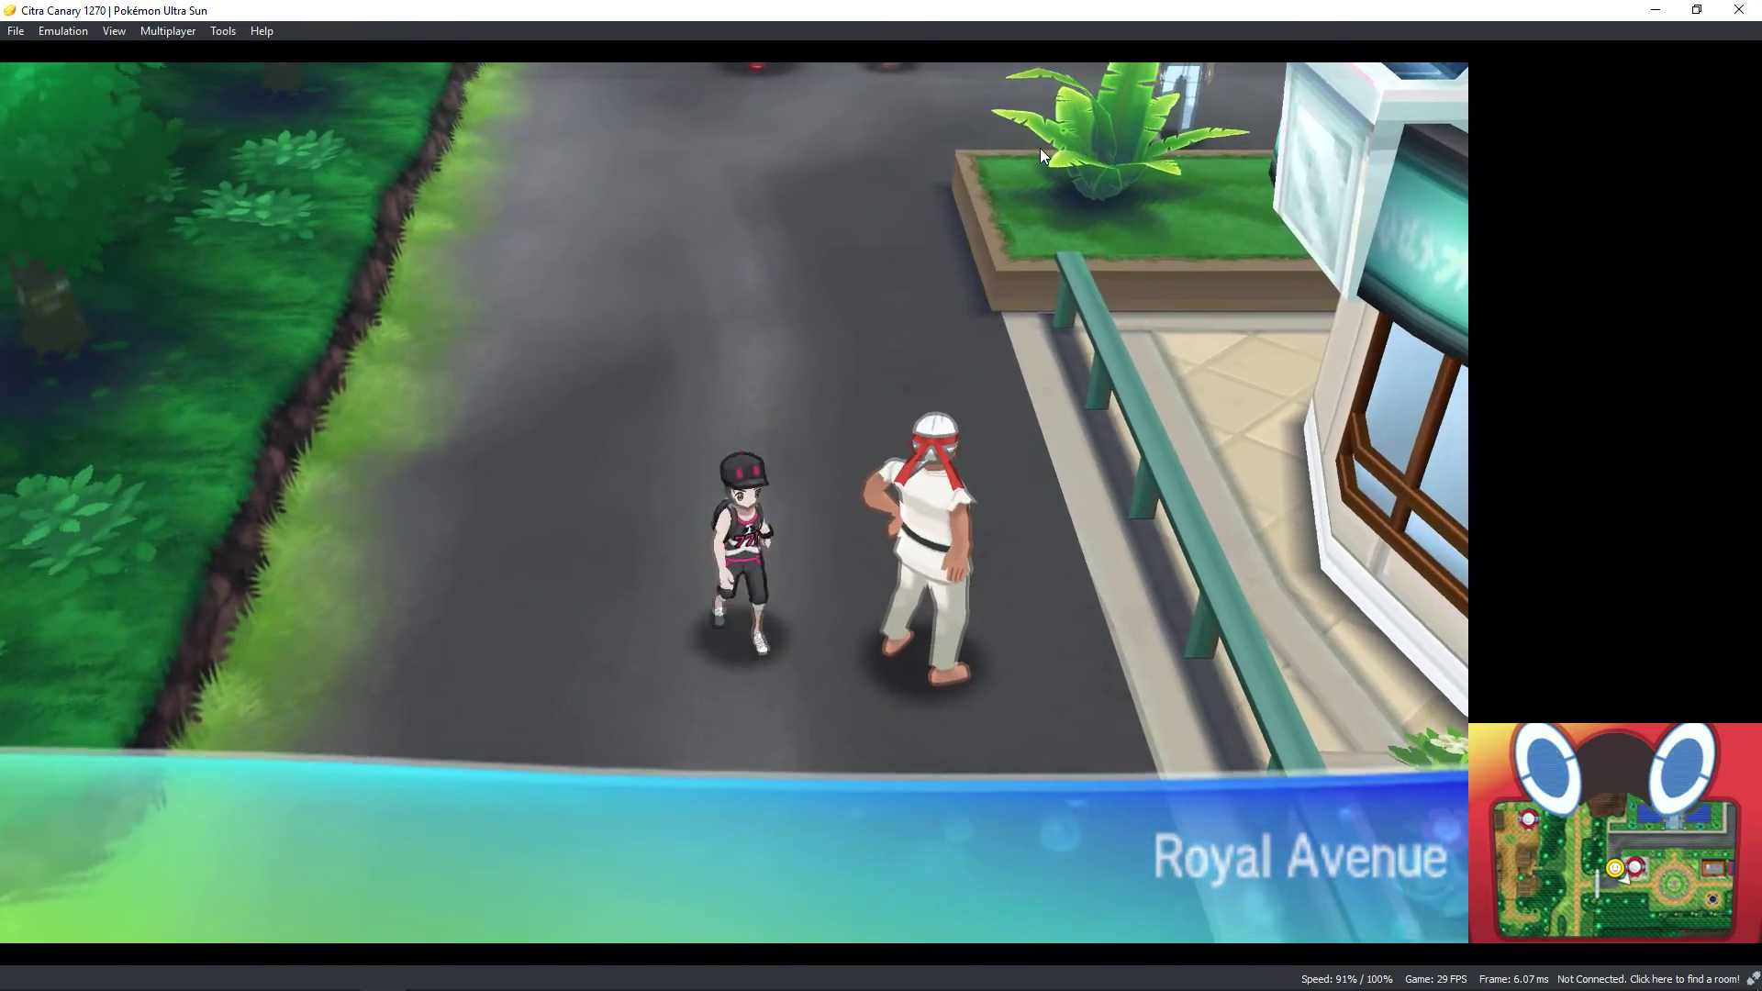
key("Right")
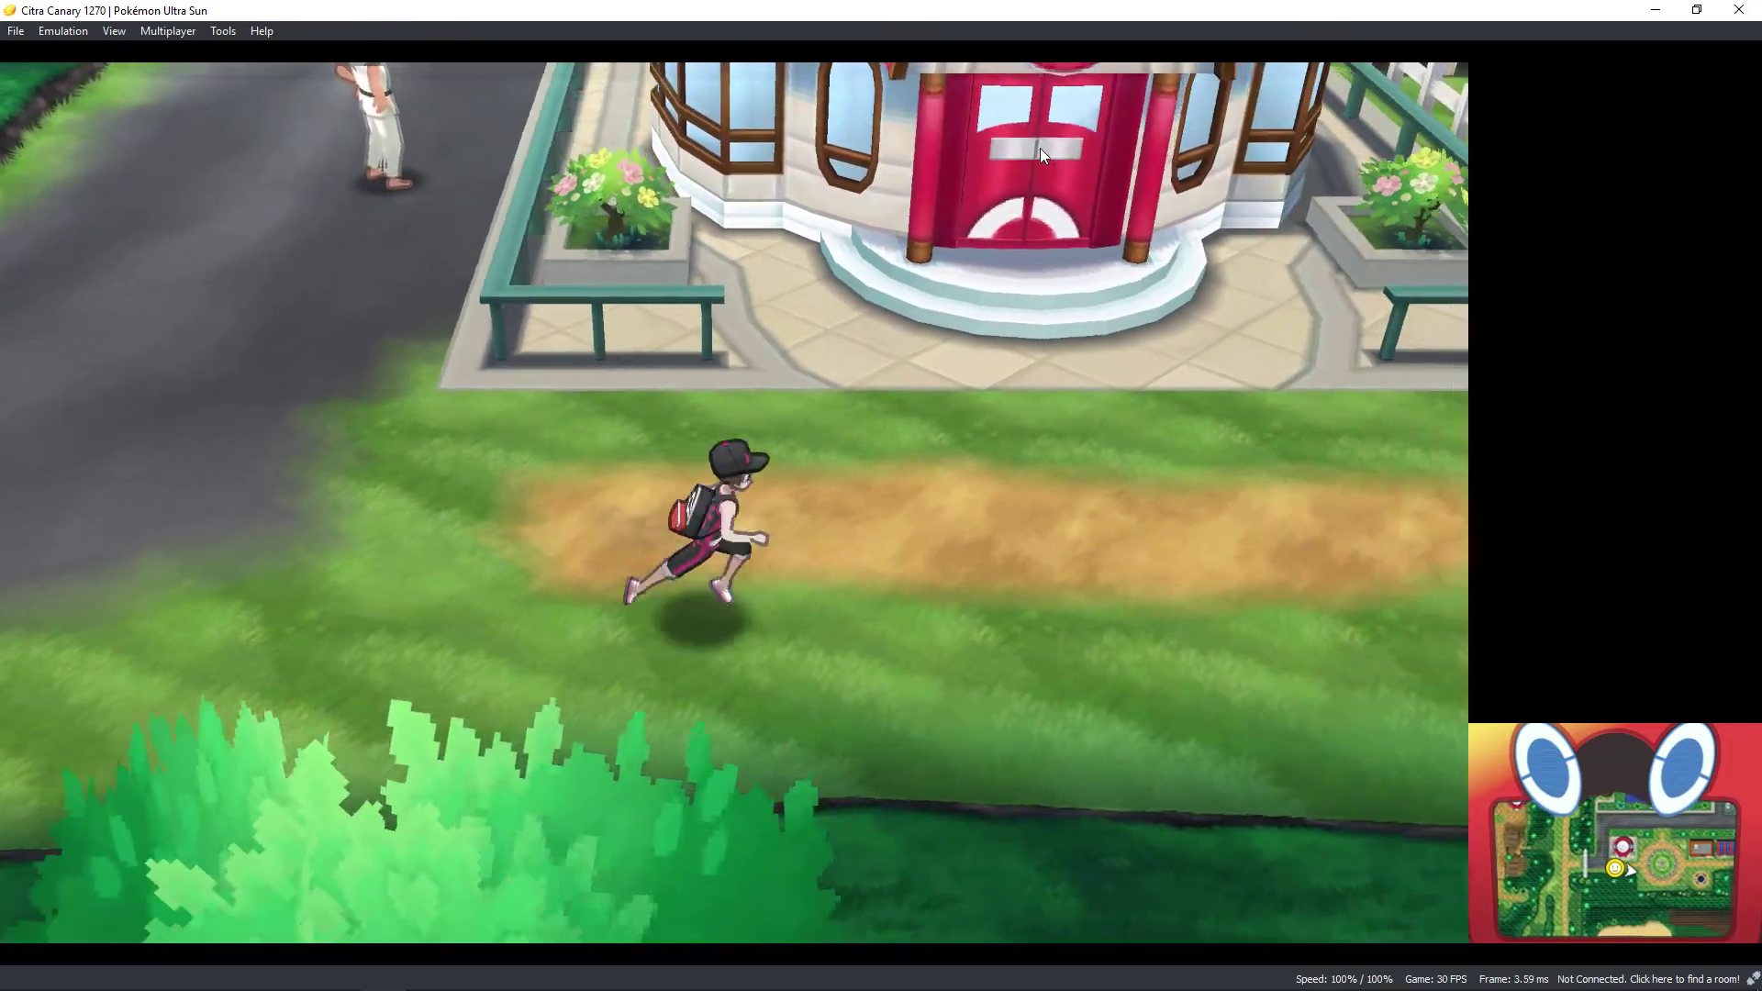
key("Up")
key("Down")
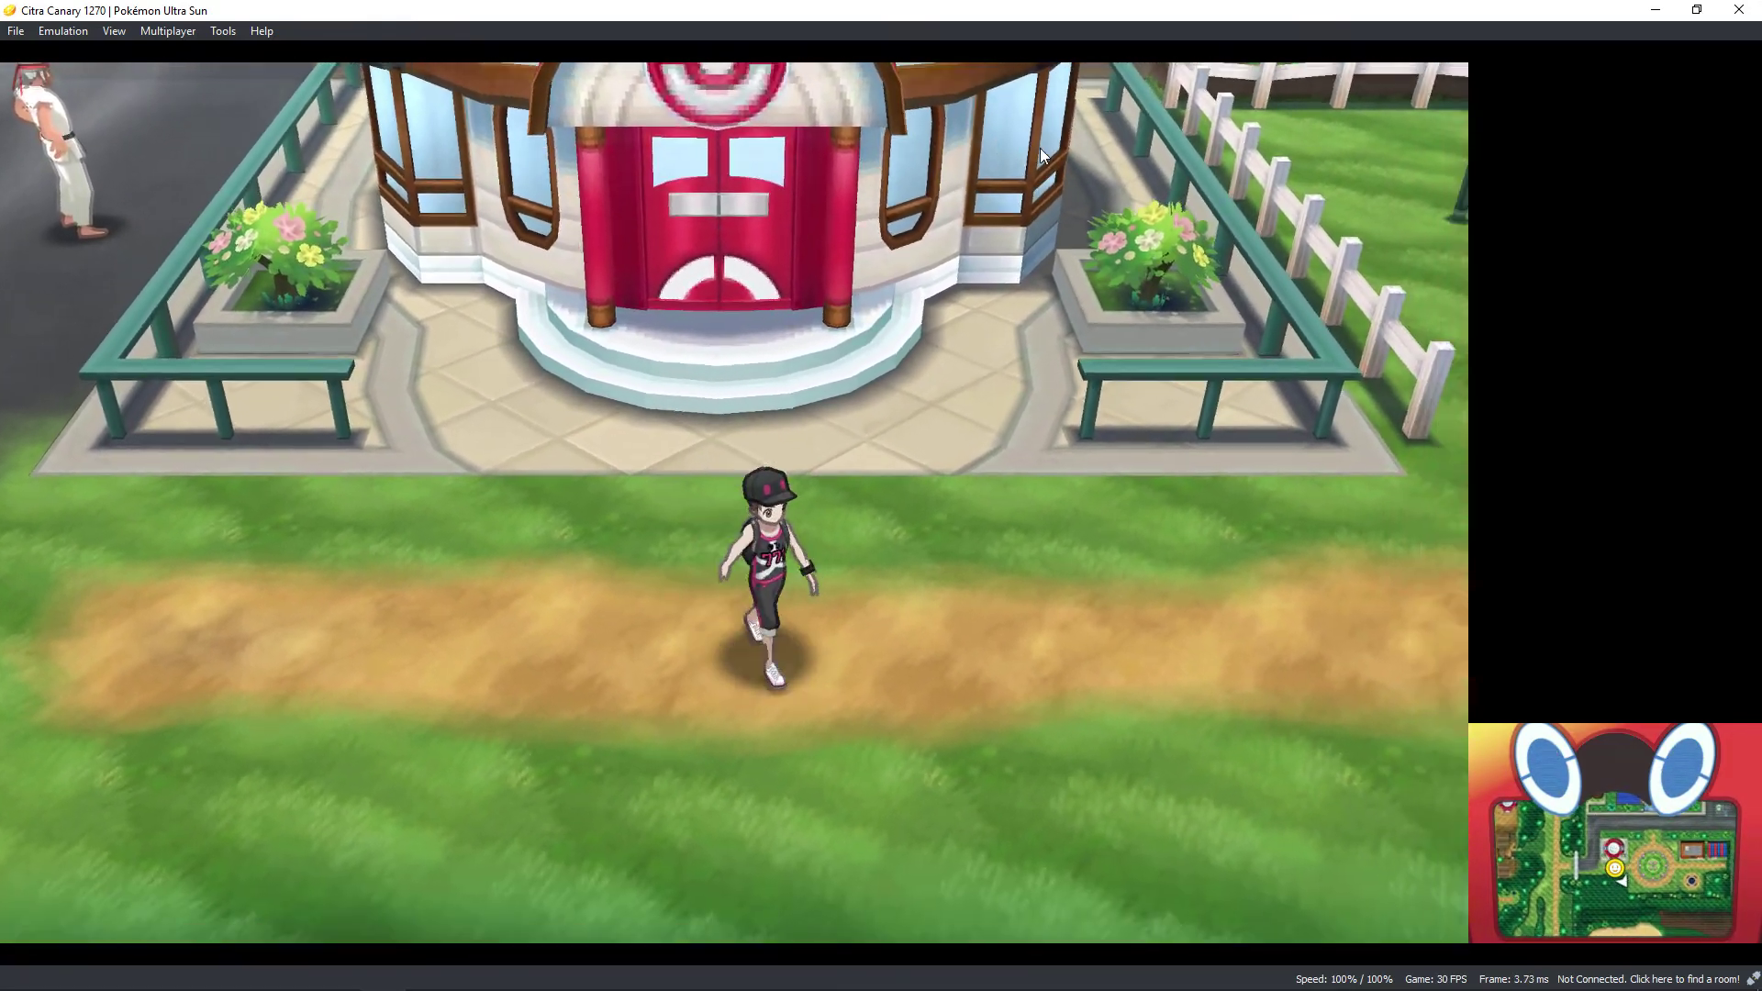
key("Up")
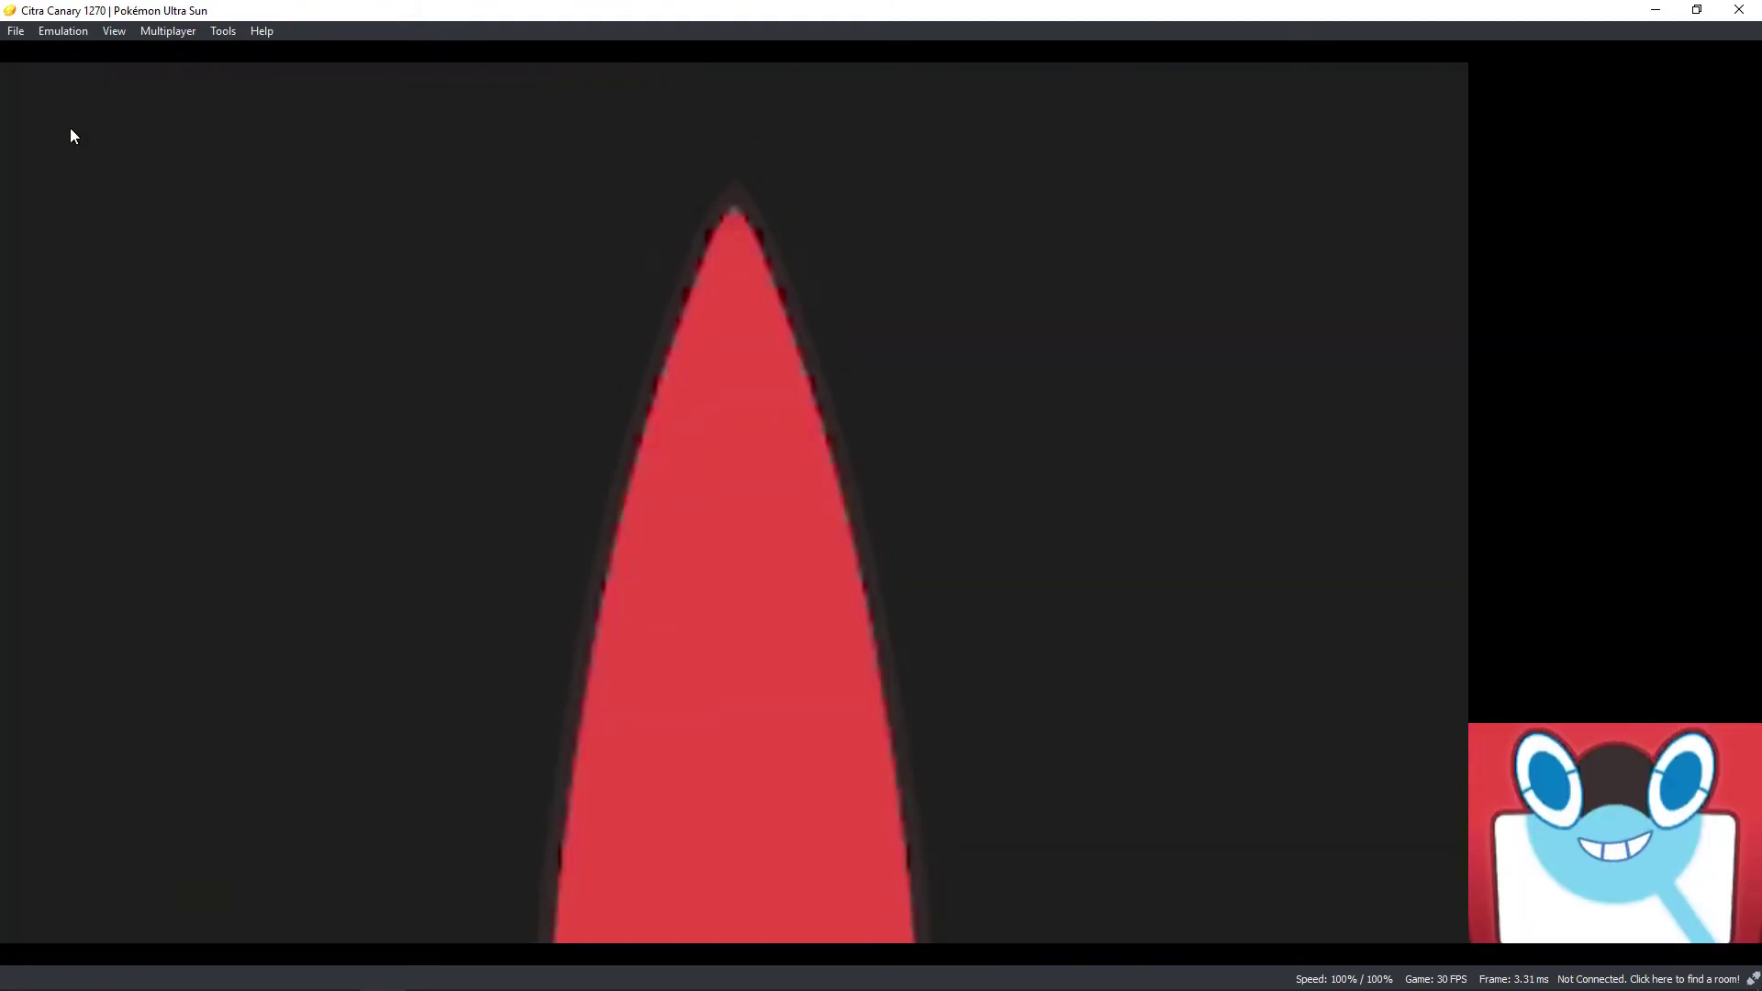
Step: Fly to Heahea City on the Akala map and walk along its main street
key("Down")
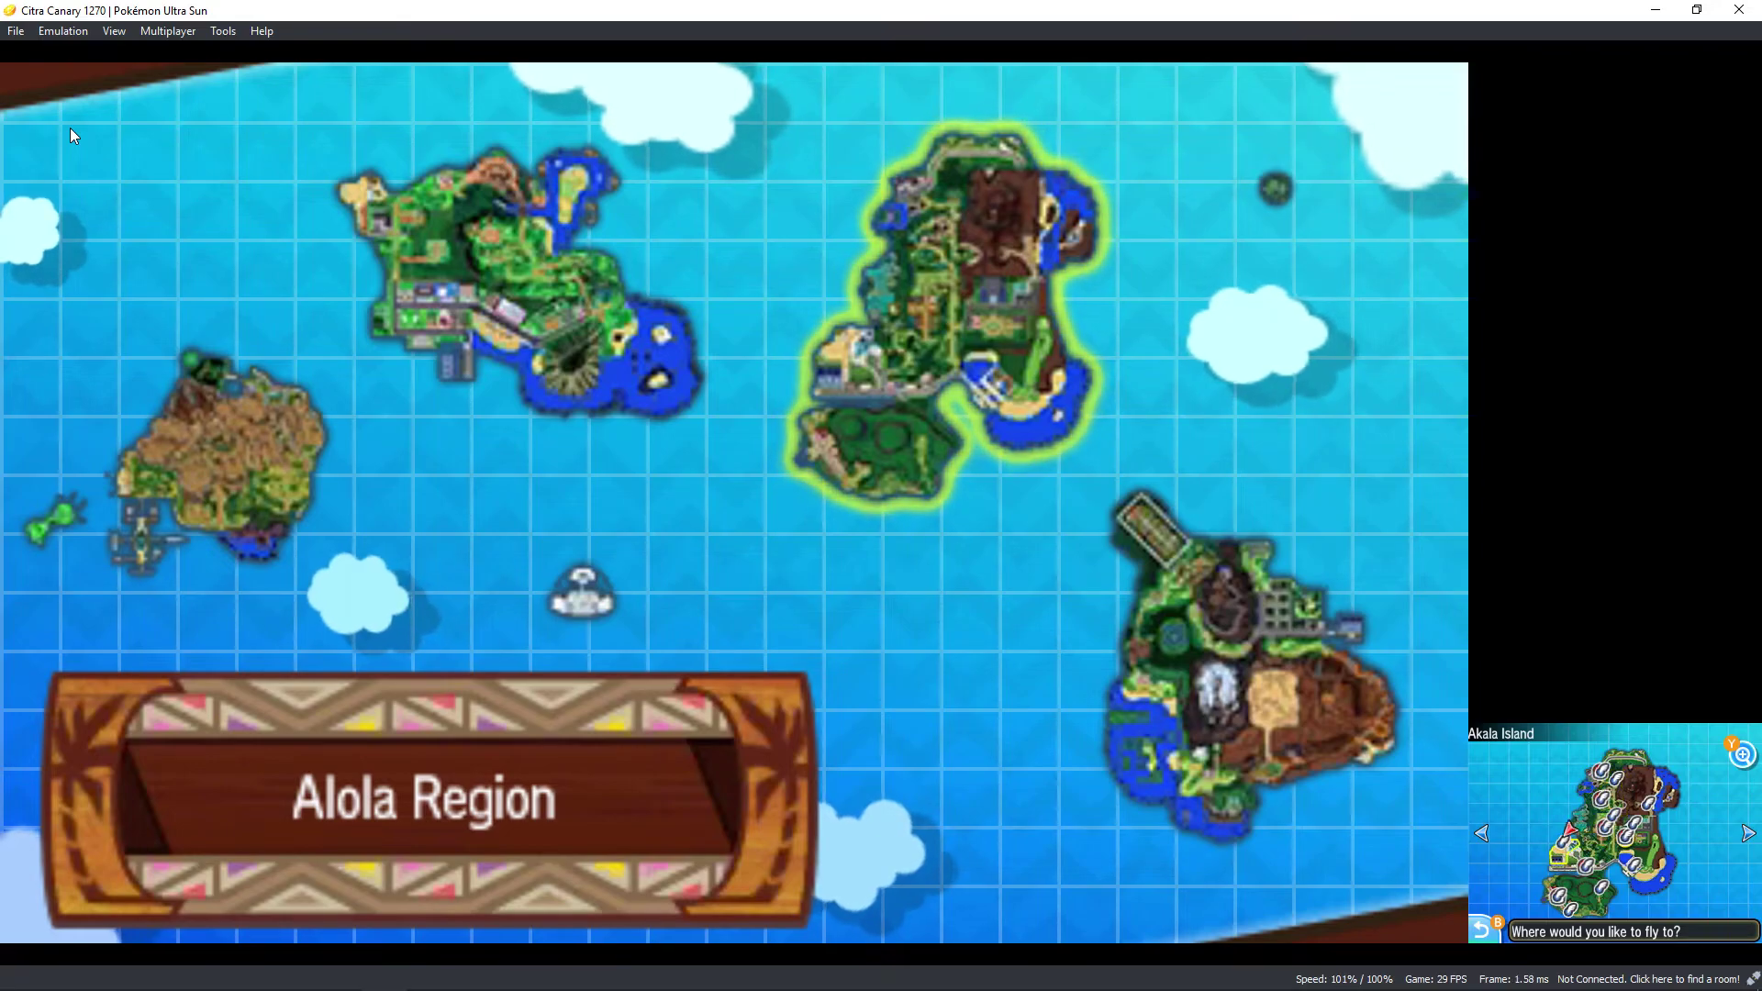
key("Down")
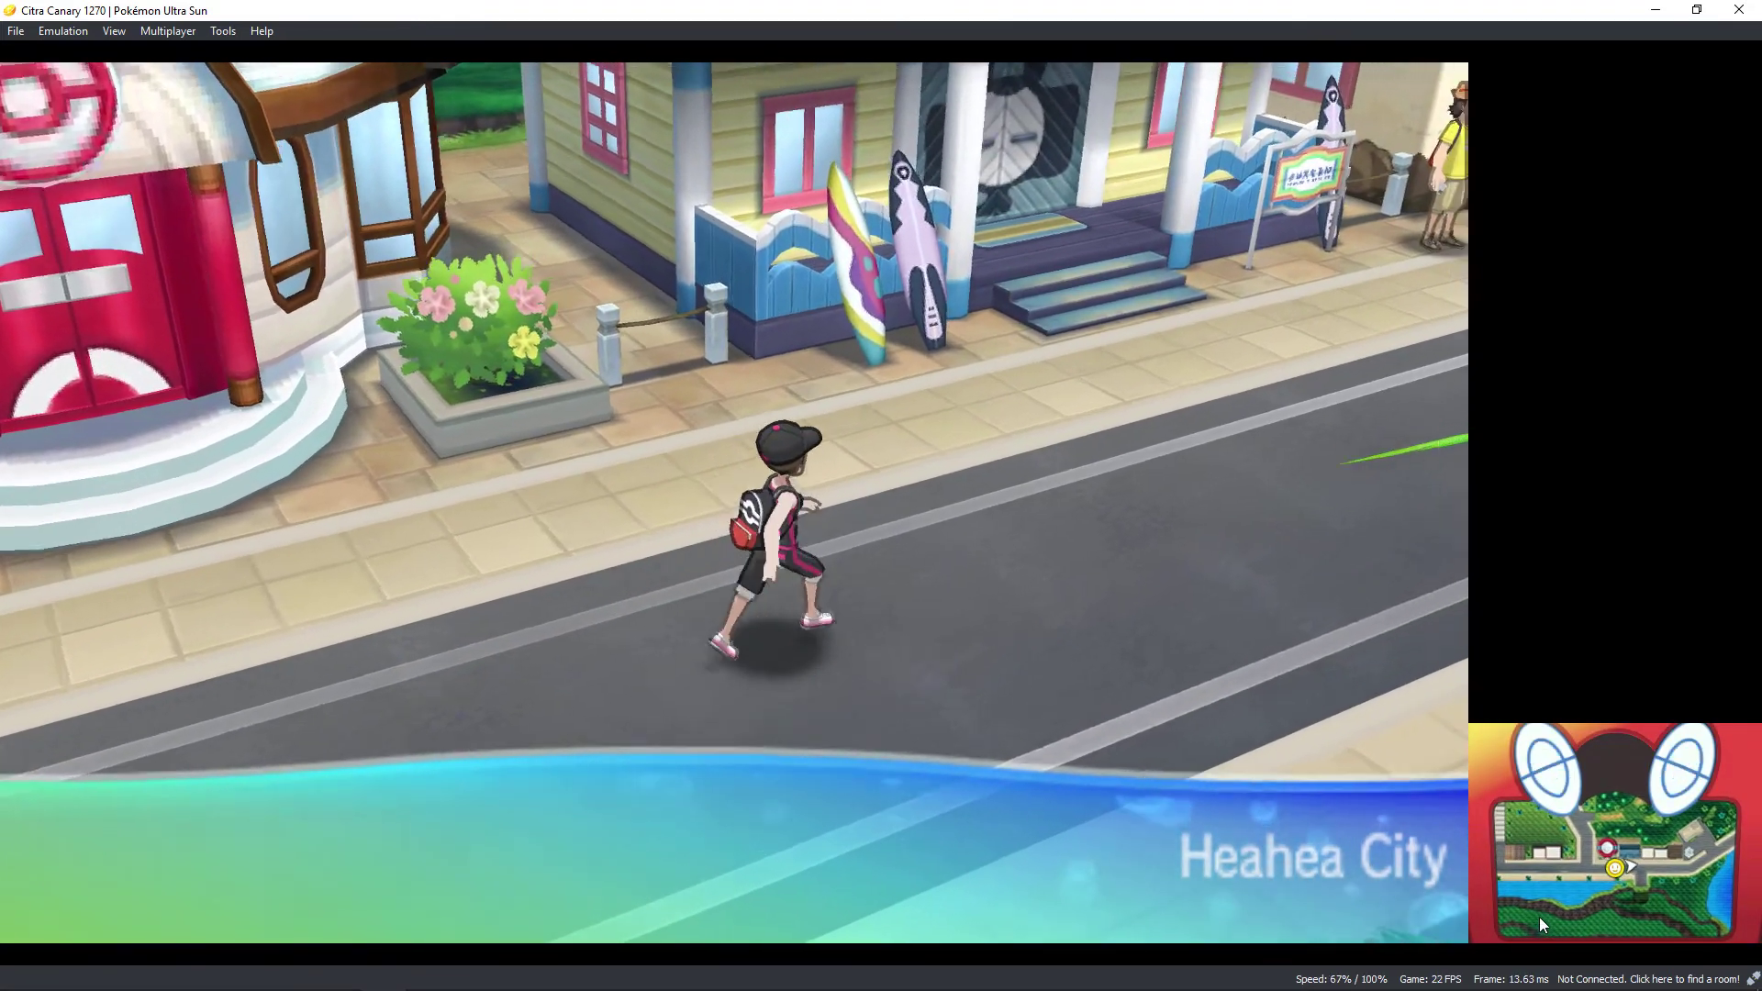
key("Left")
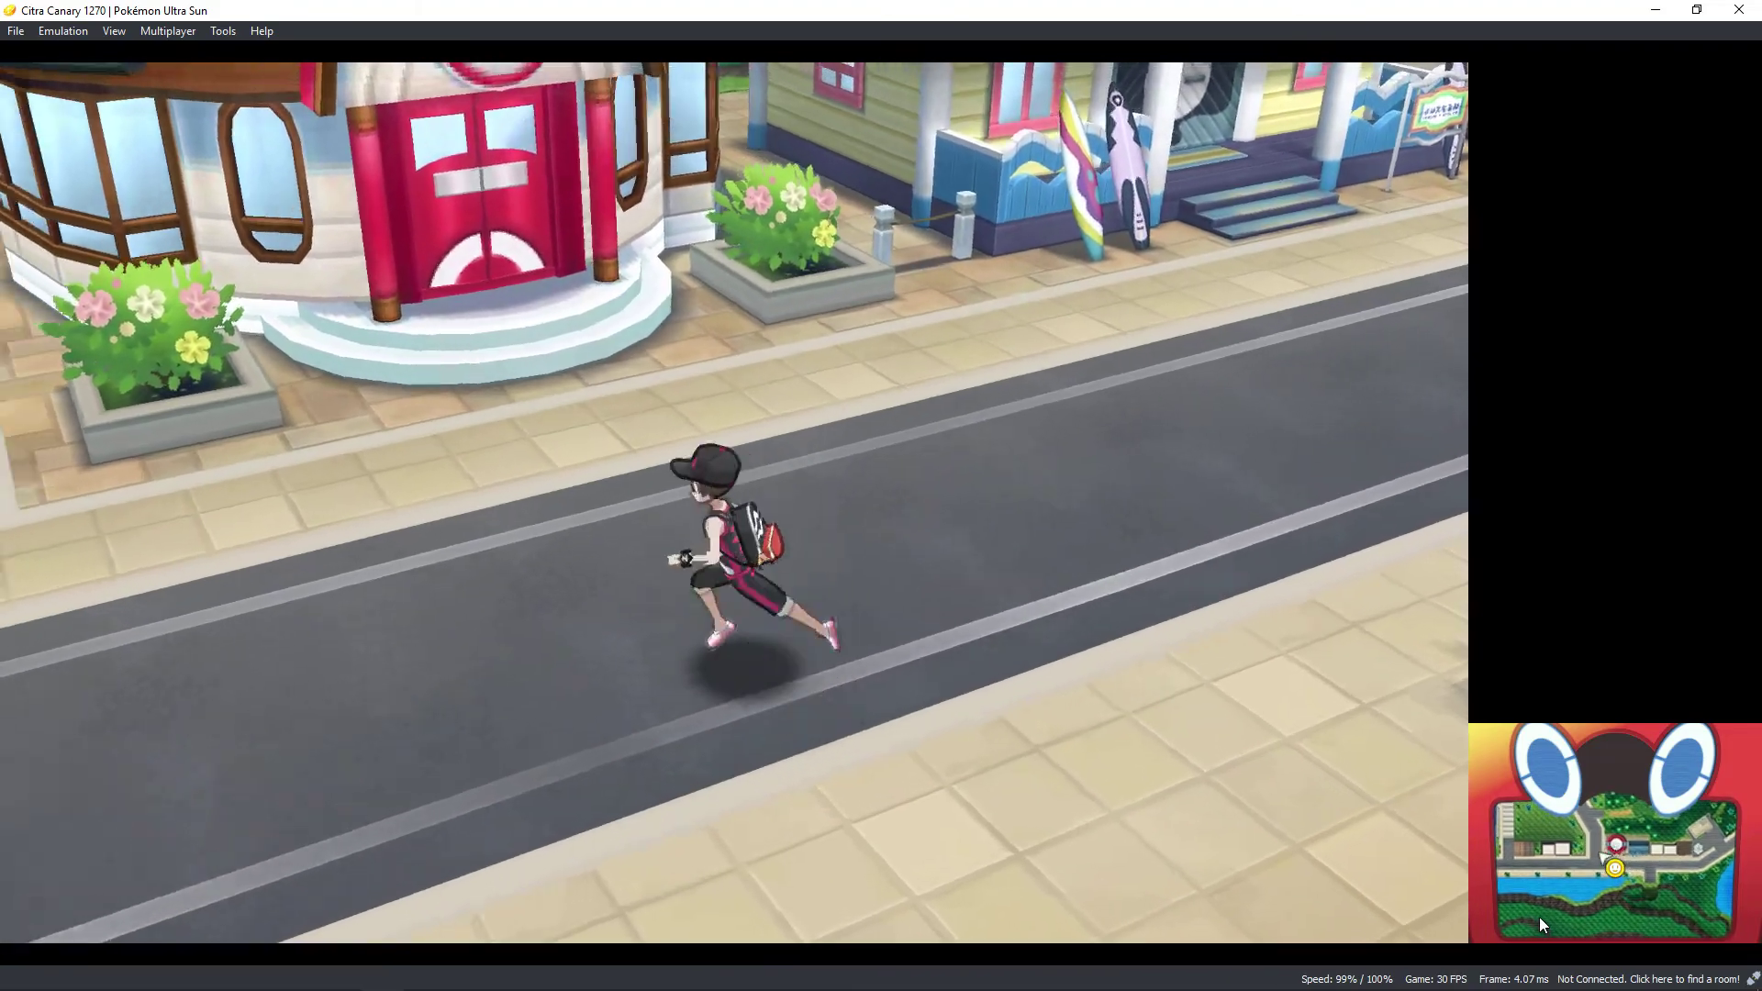
key("Right")
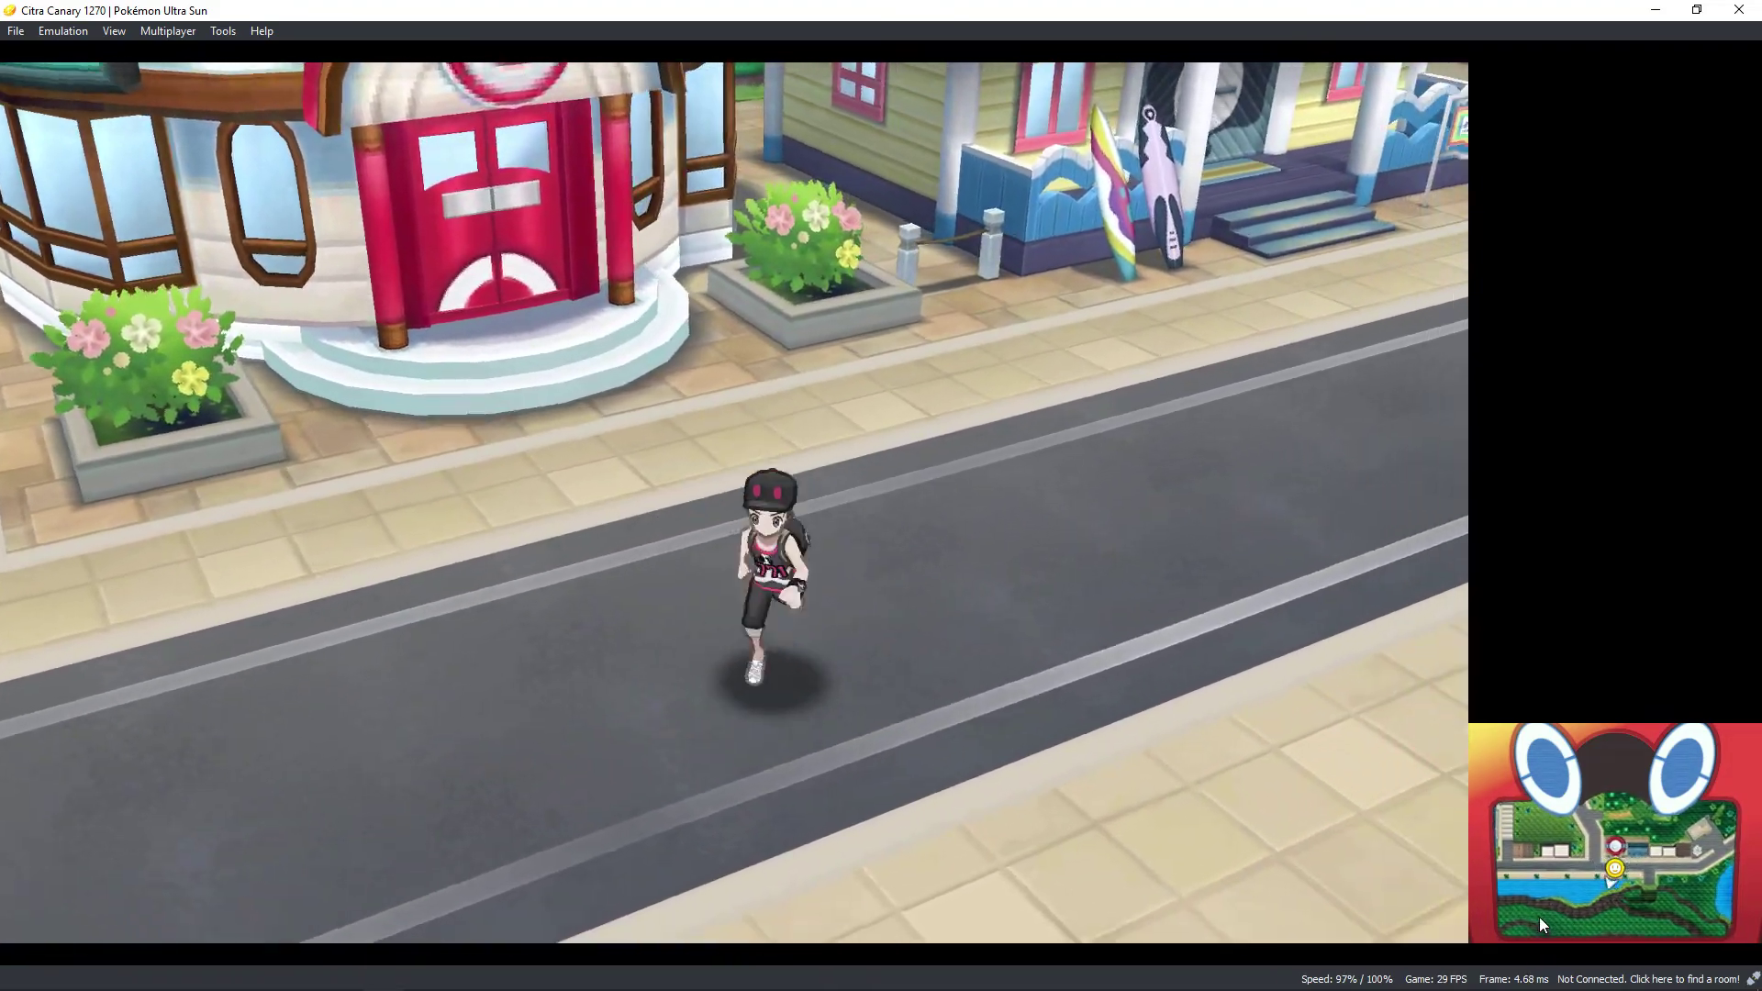
key("Down")
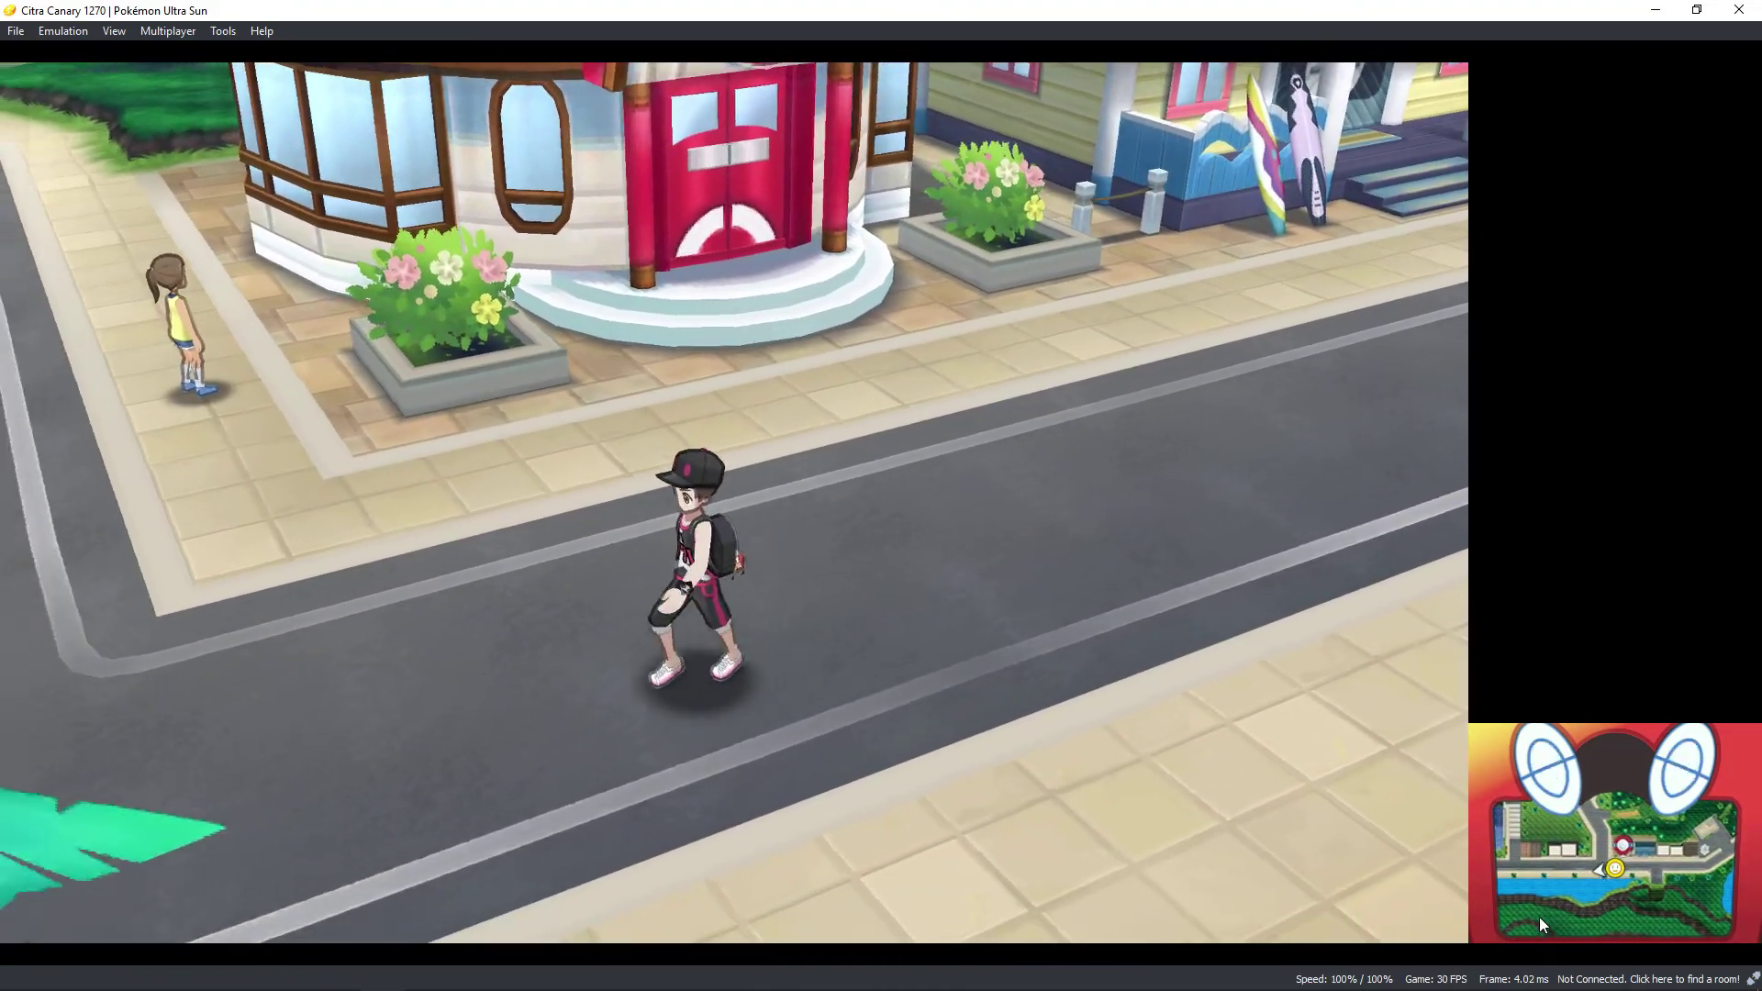
key("Right")
key("Right")
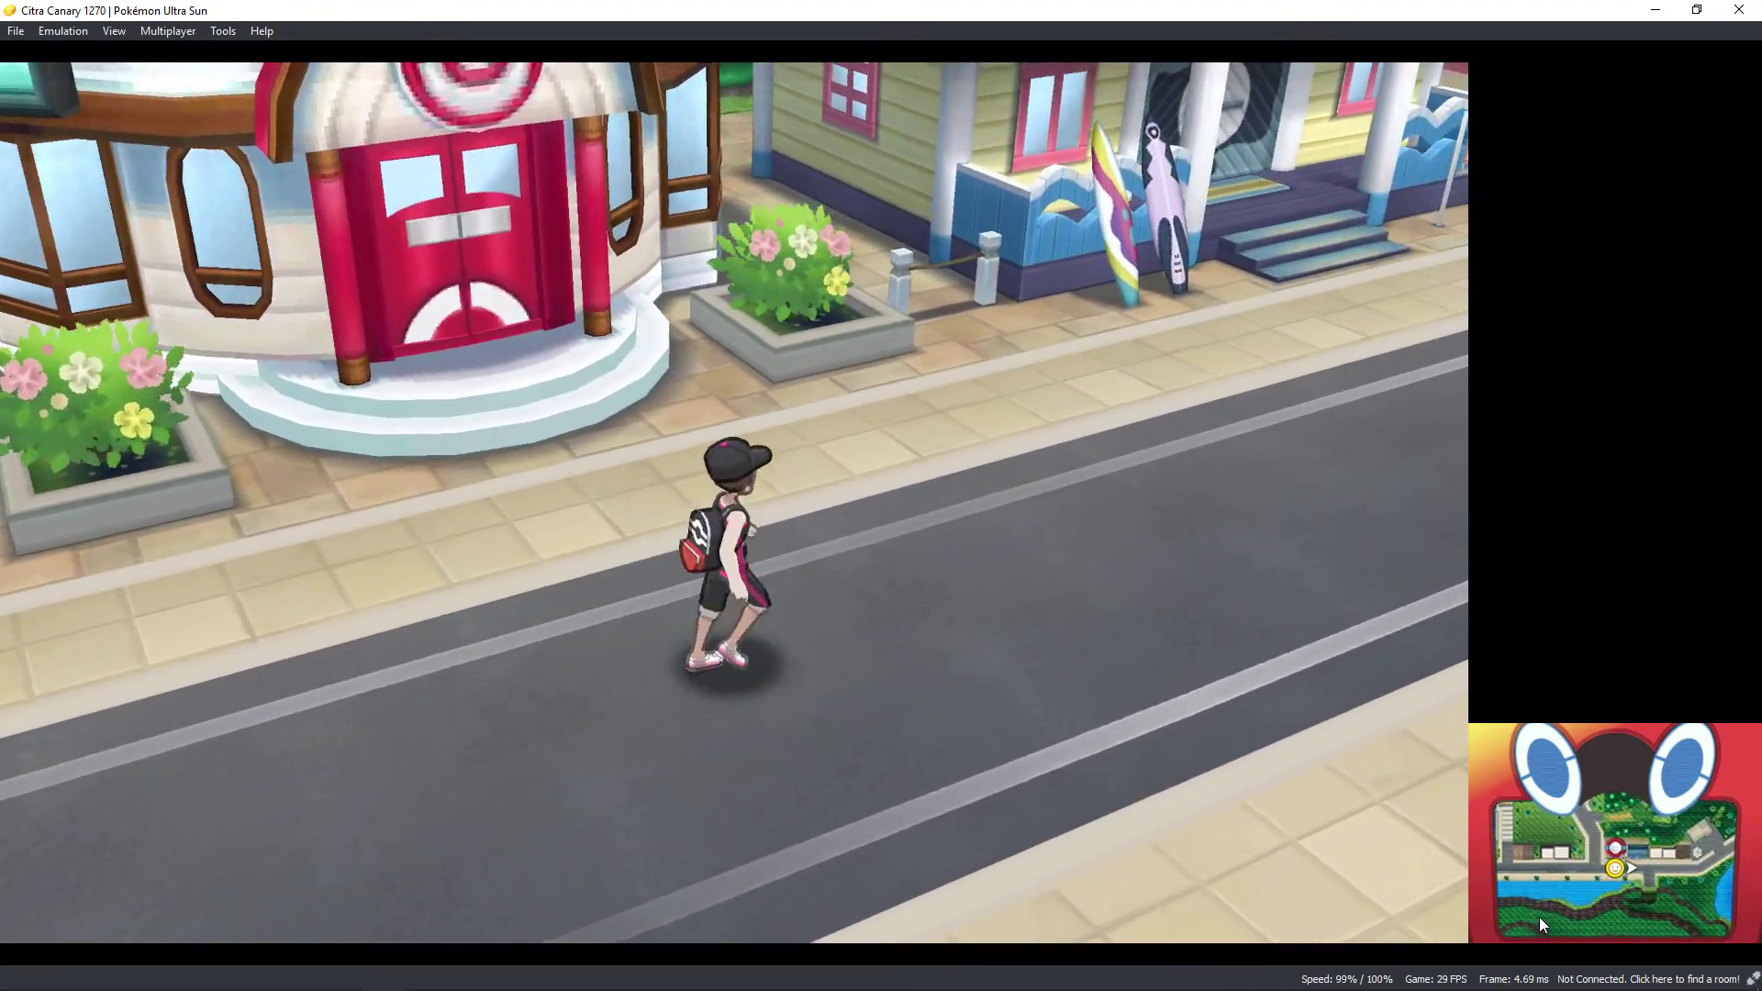
key("Right")
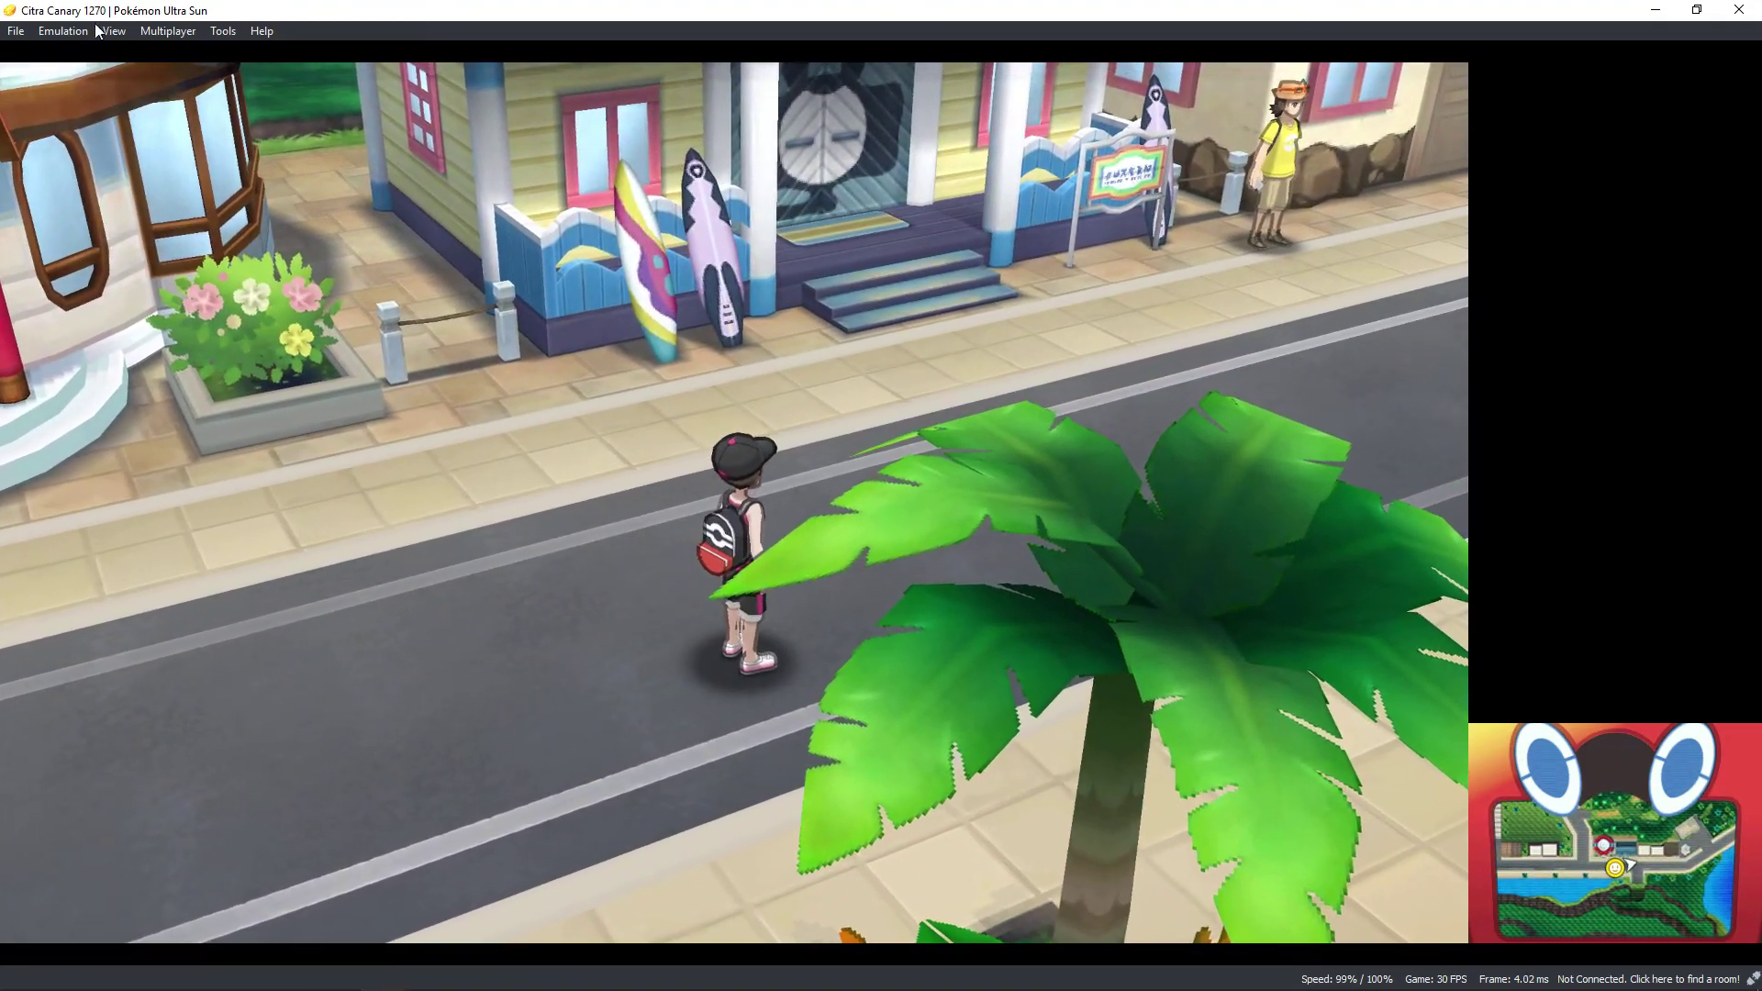
Step: Set the internal resolution to Native (400x240) in the Graphics settings and apply it
left_click(114, 31)
mouse_move(159, 35)
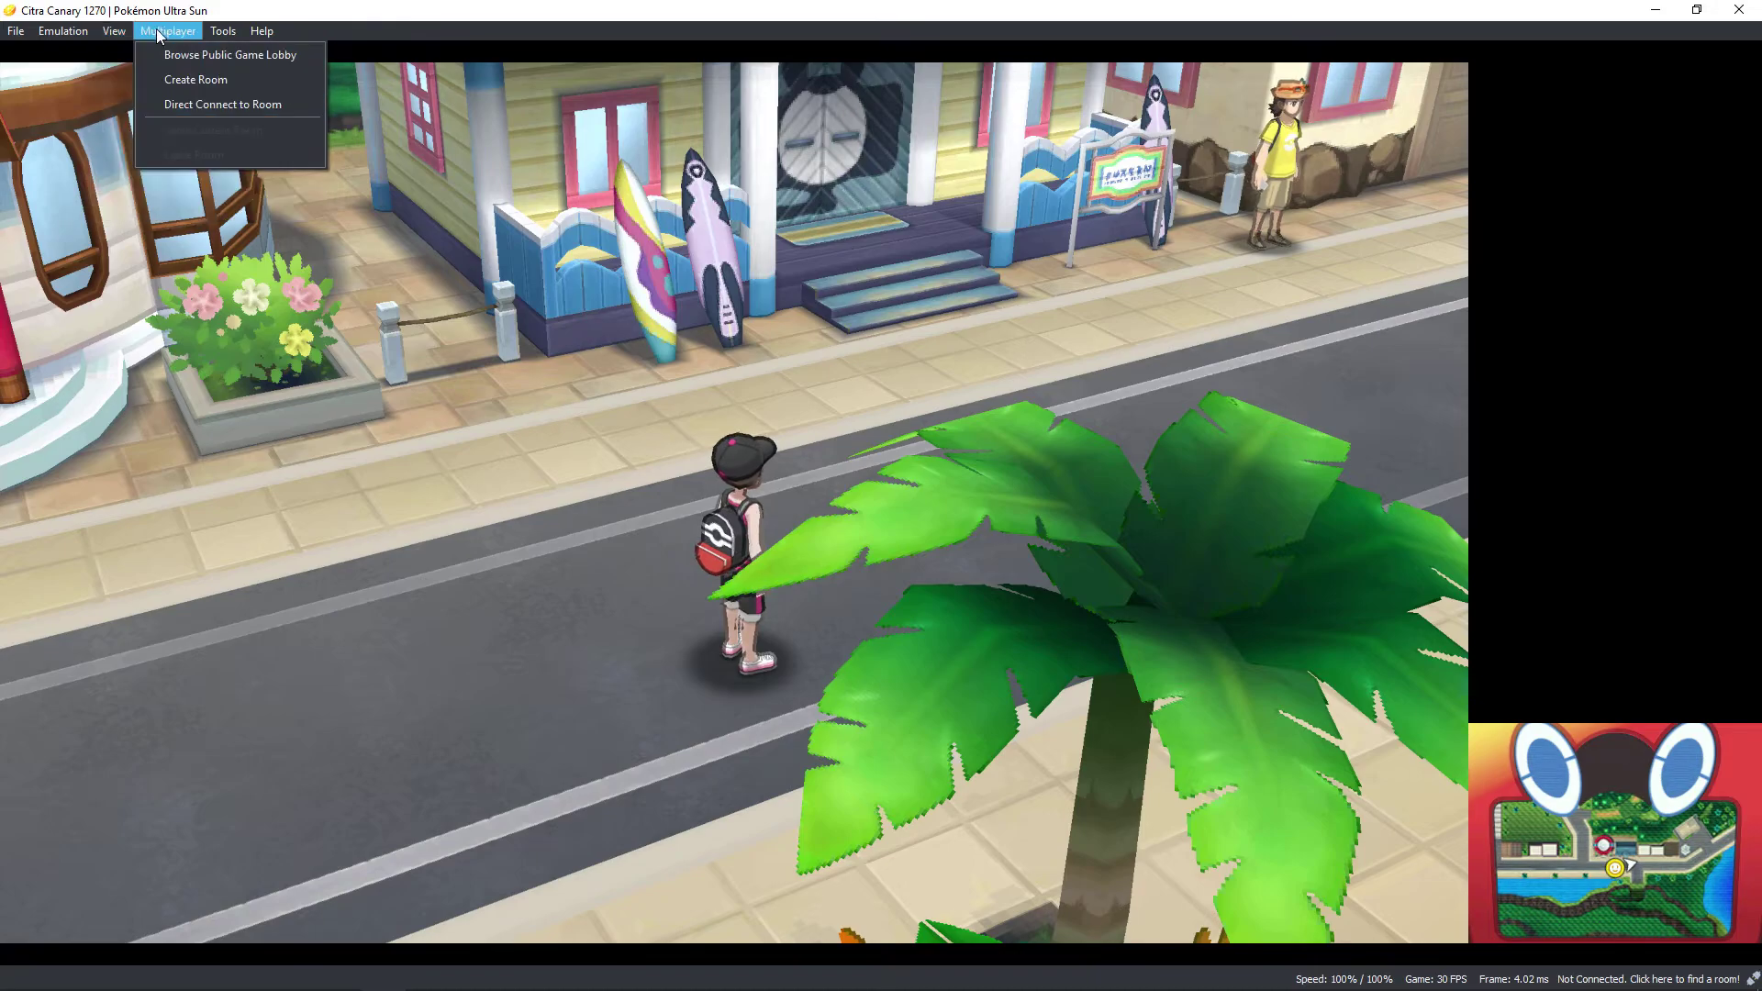
mouse_move(66, 34)
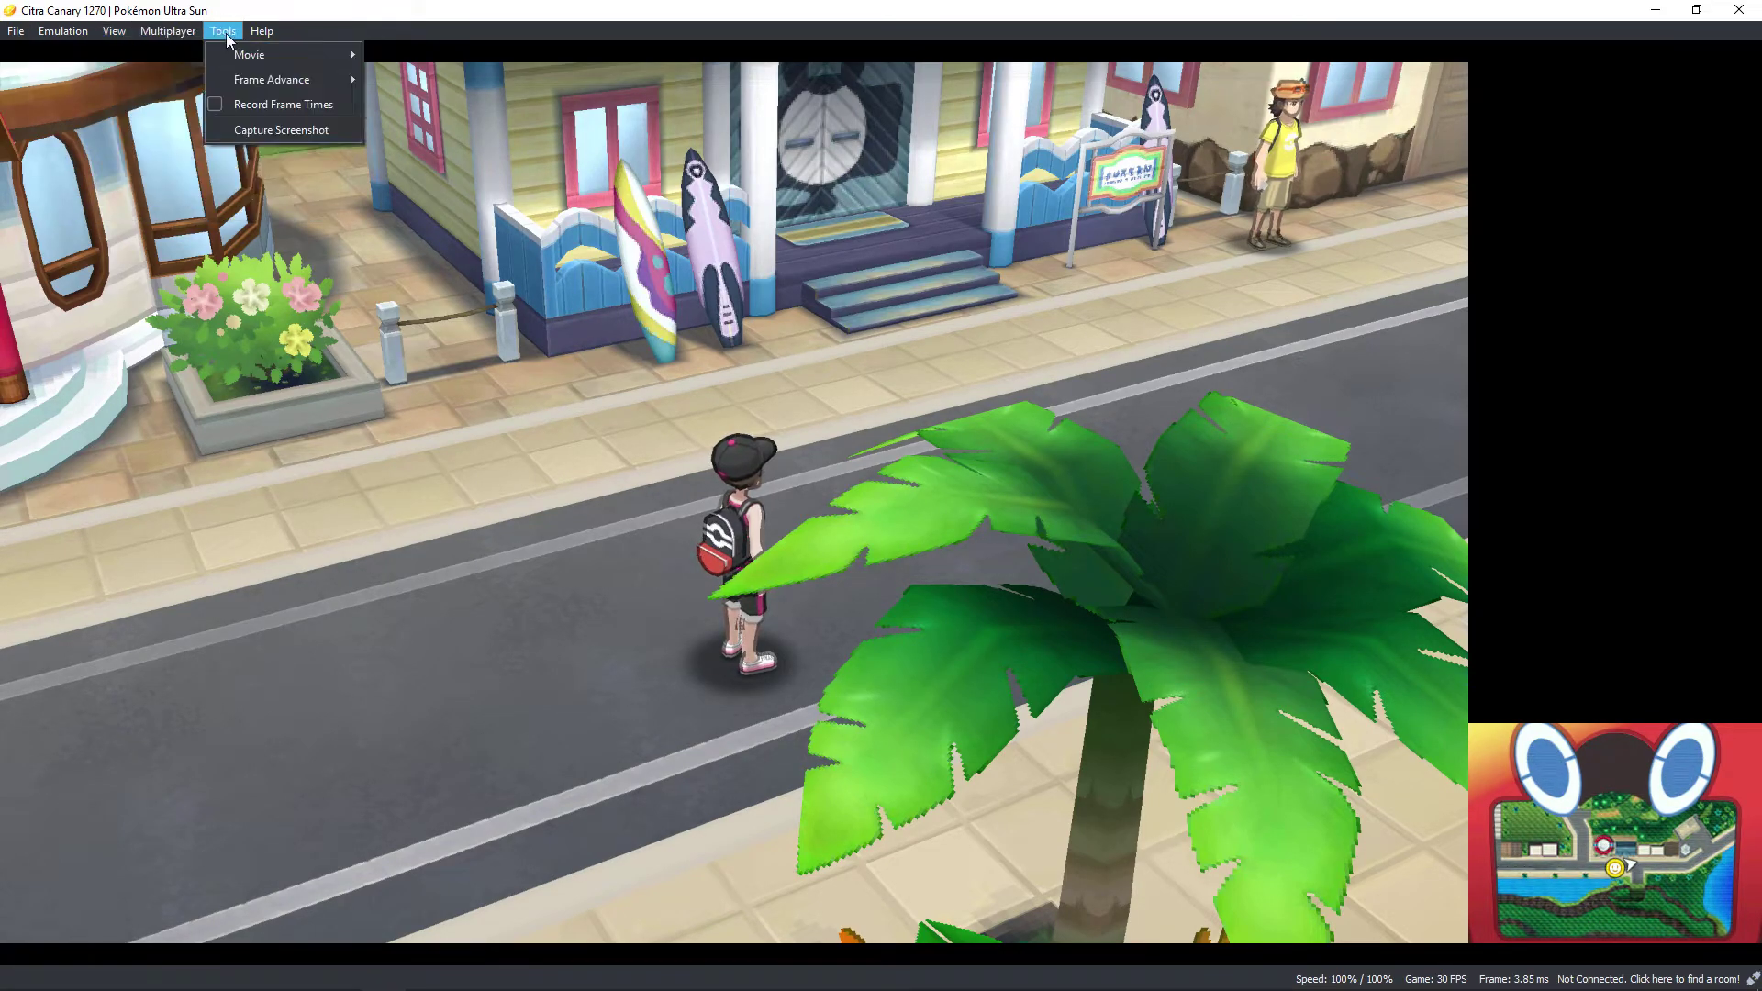
left_click(134, 182)
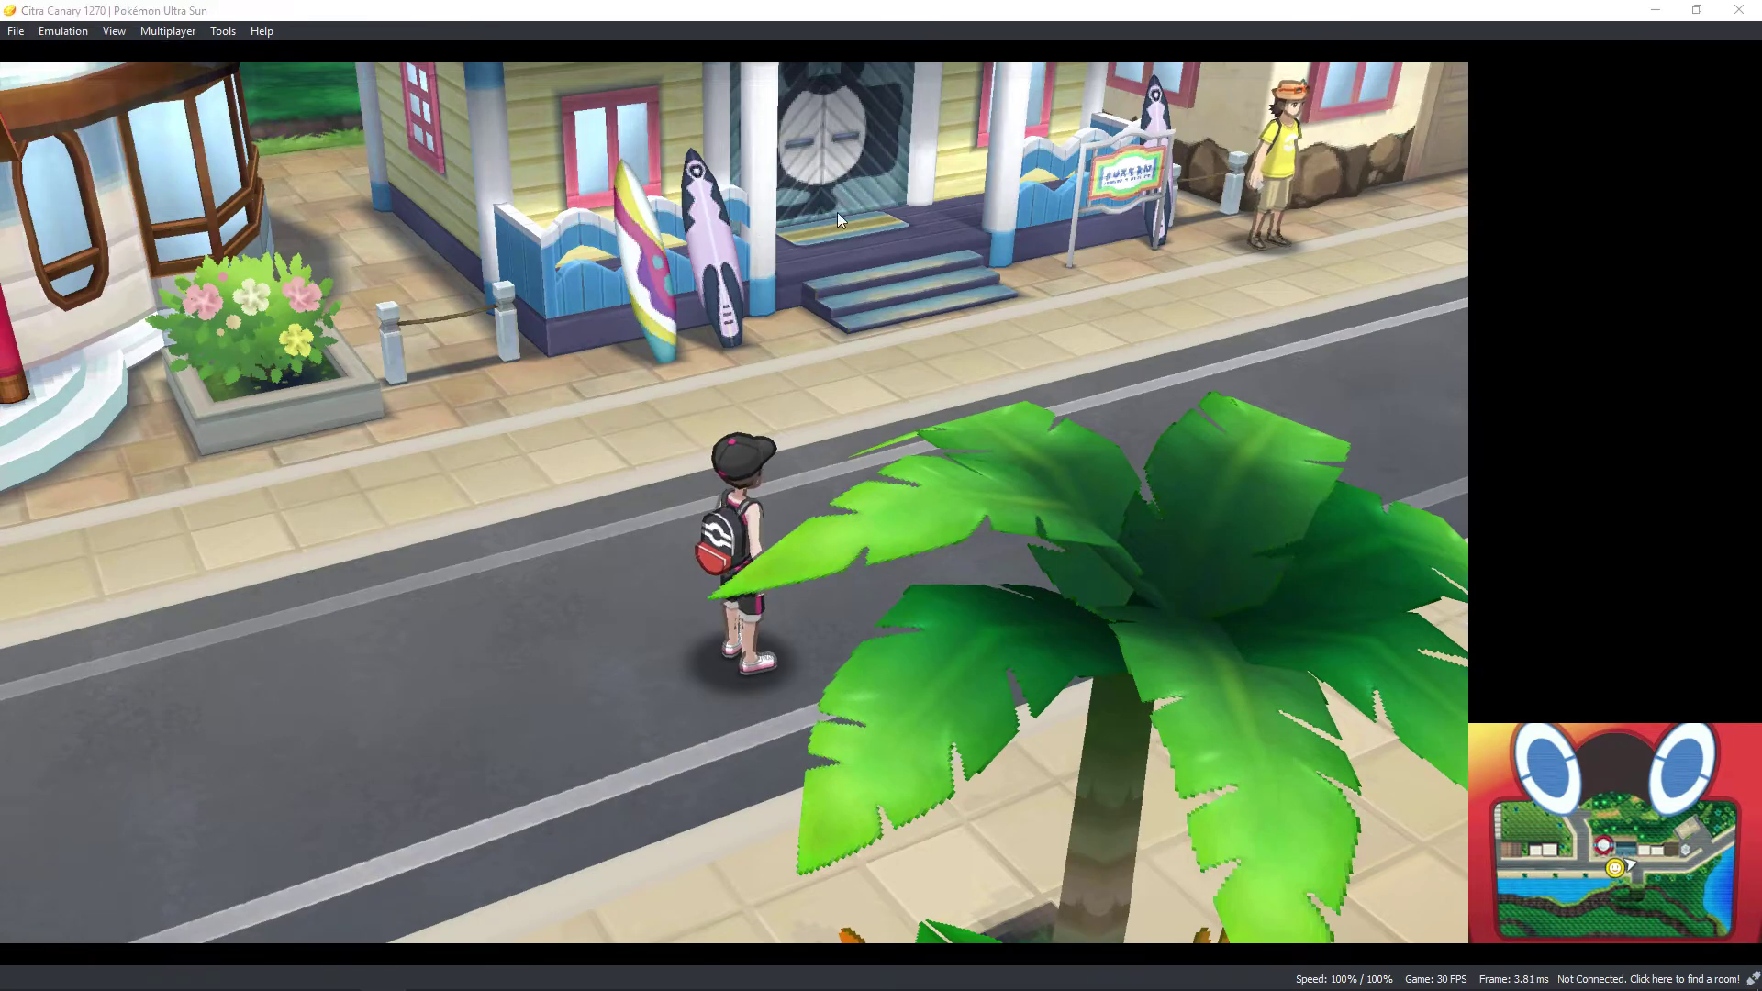
left_click(658, 253)
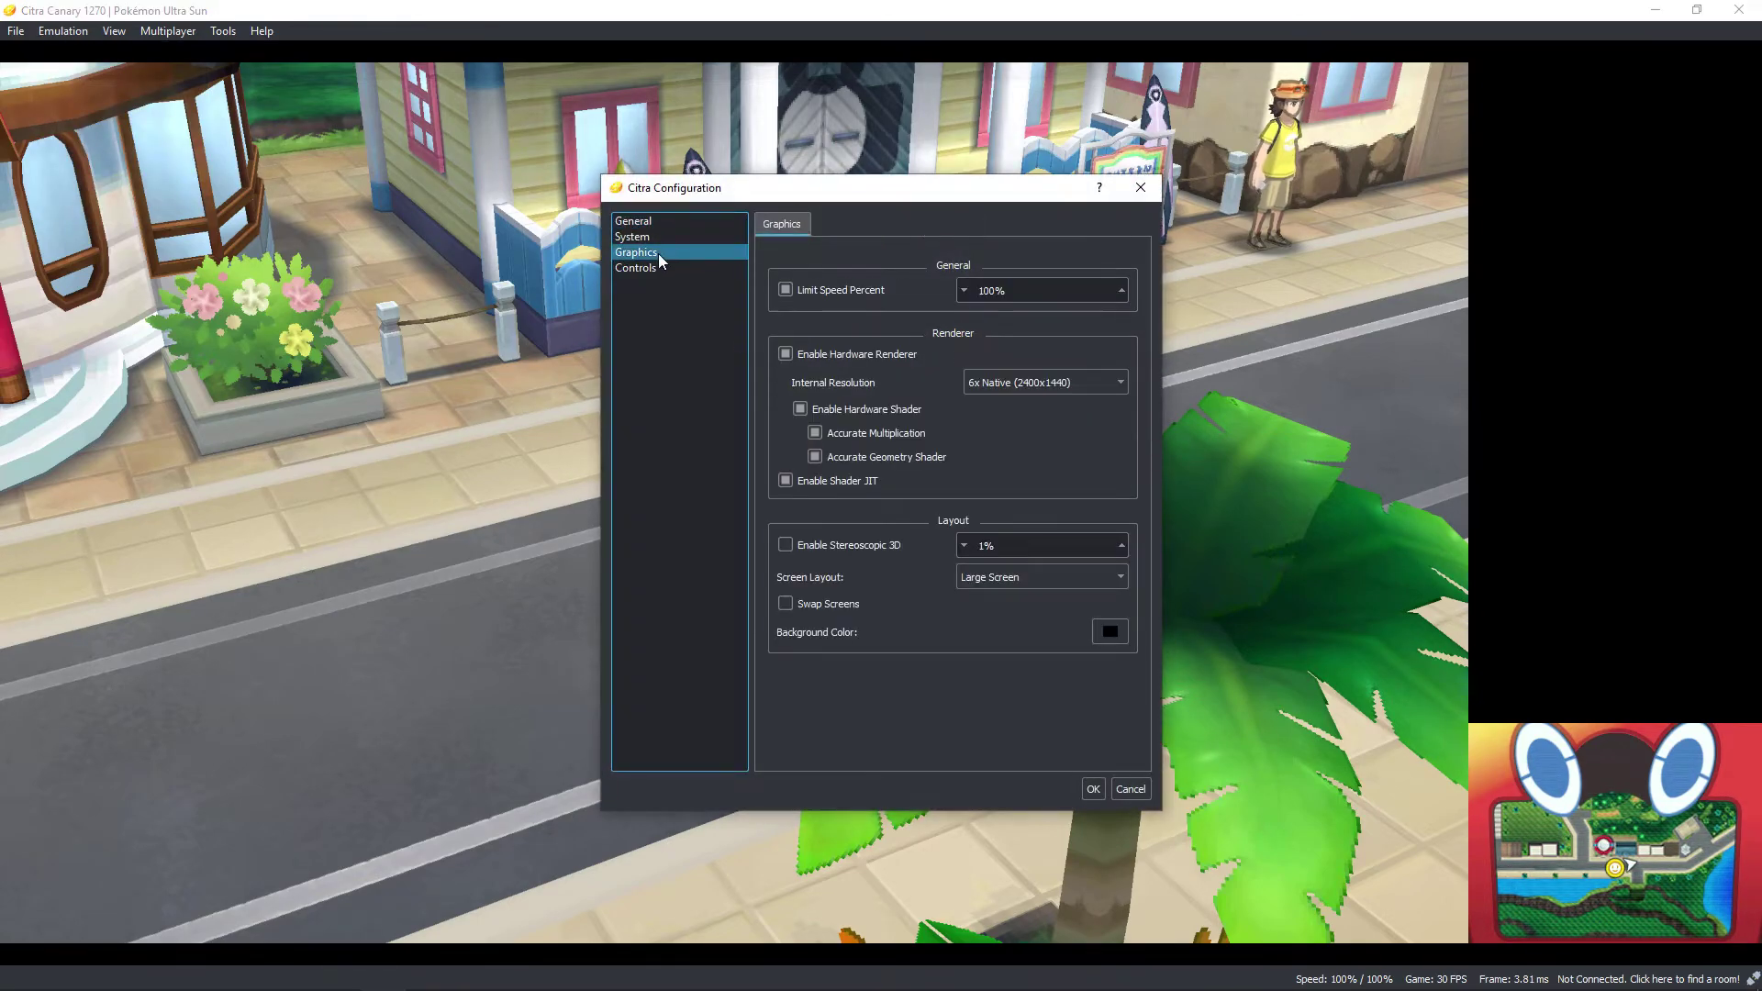
left_click(1027, 382)
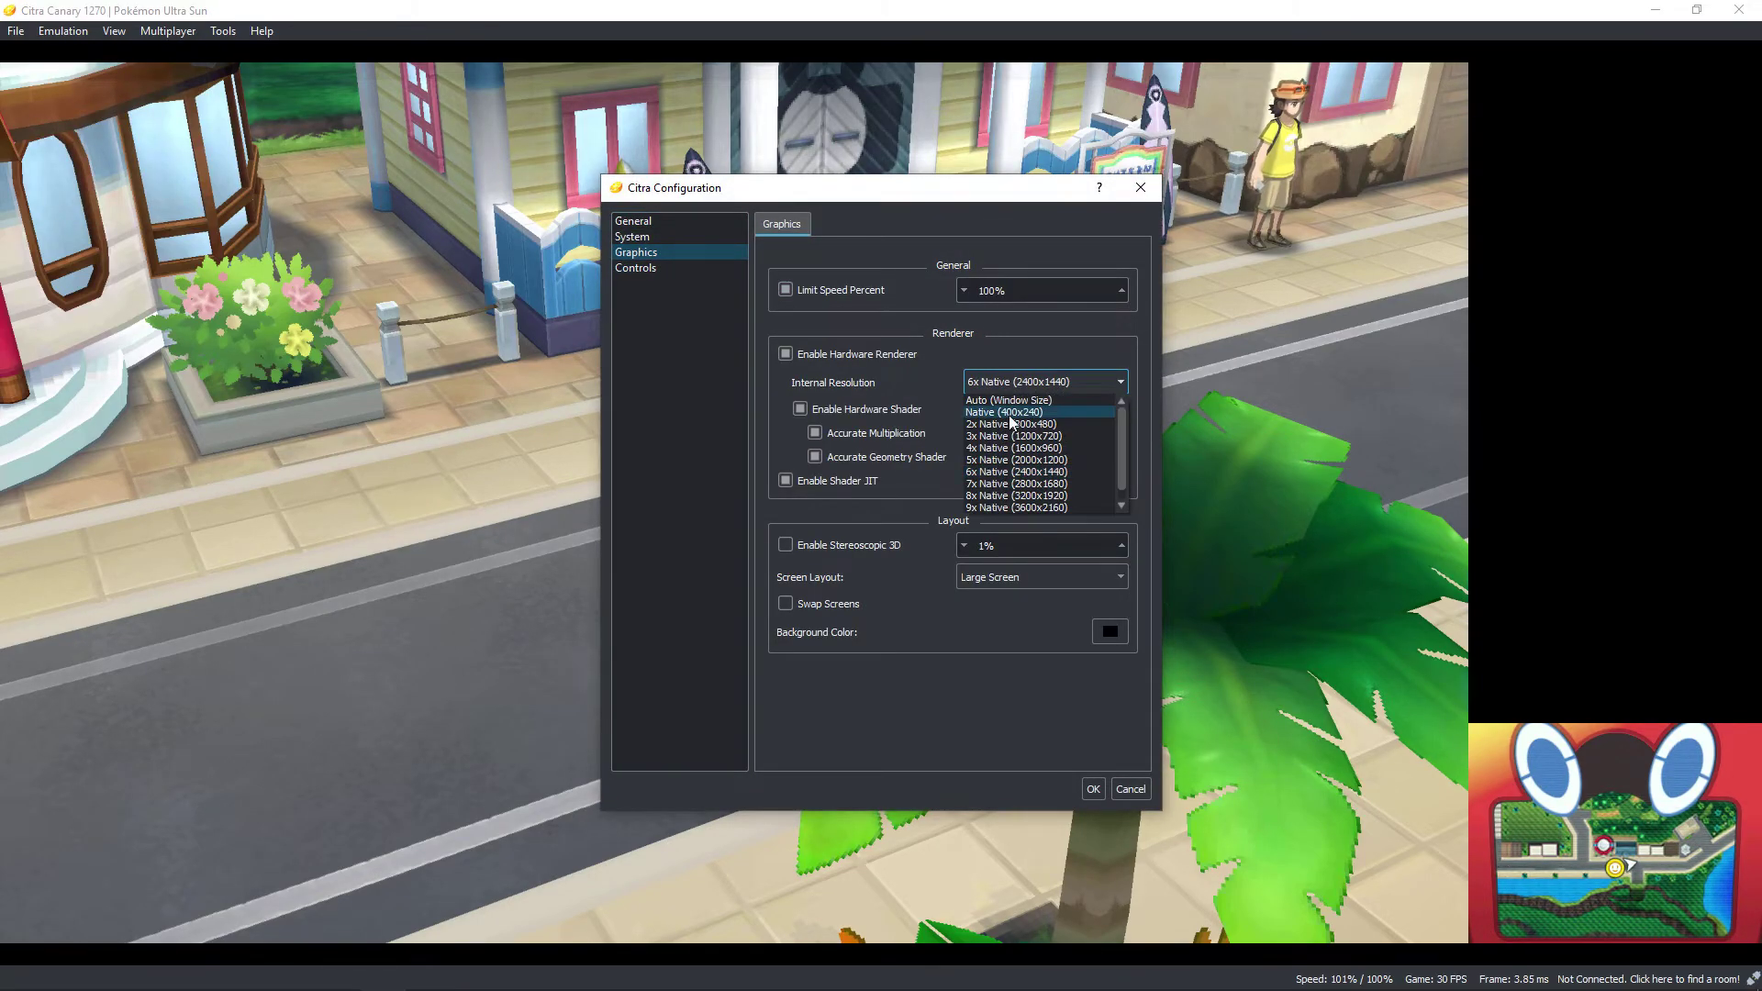
left_click(1095, 788)
Step: Walk the trainer up the road, then change internal resolution to Auto (Window Size) and apply
key("Right")
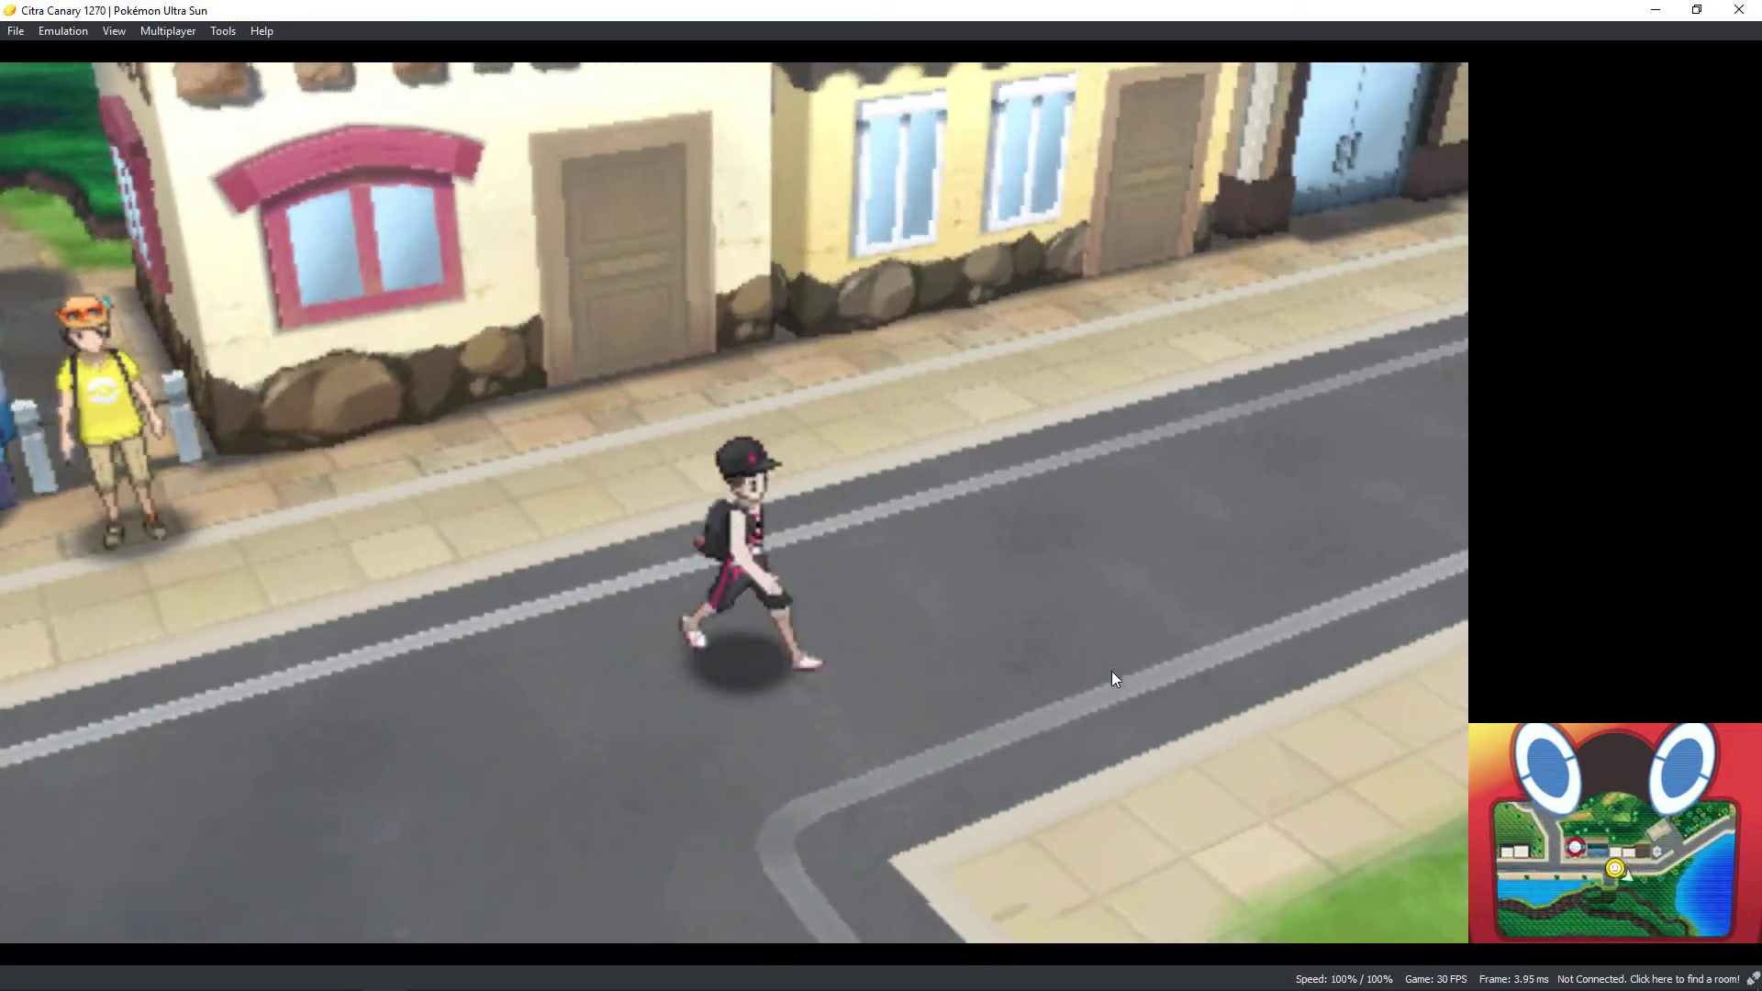
key("Up")
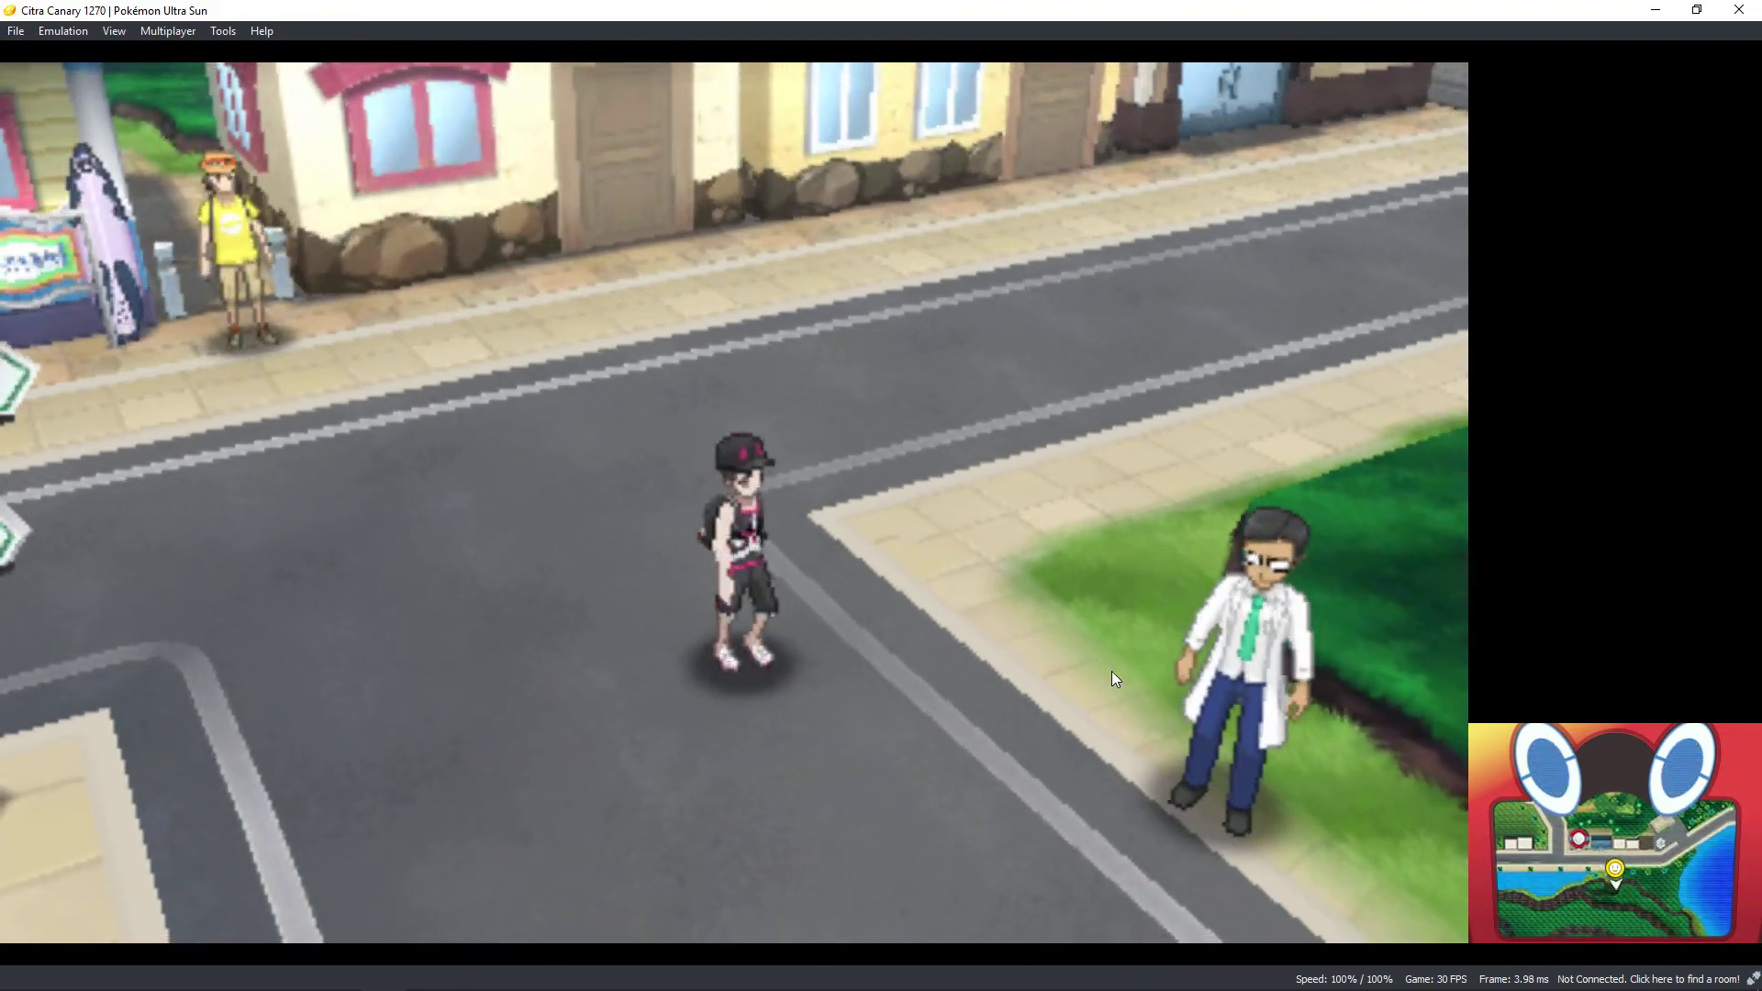
key("Up")
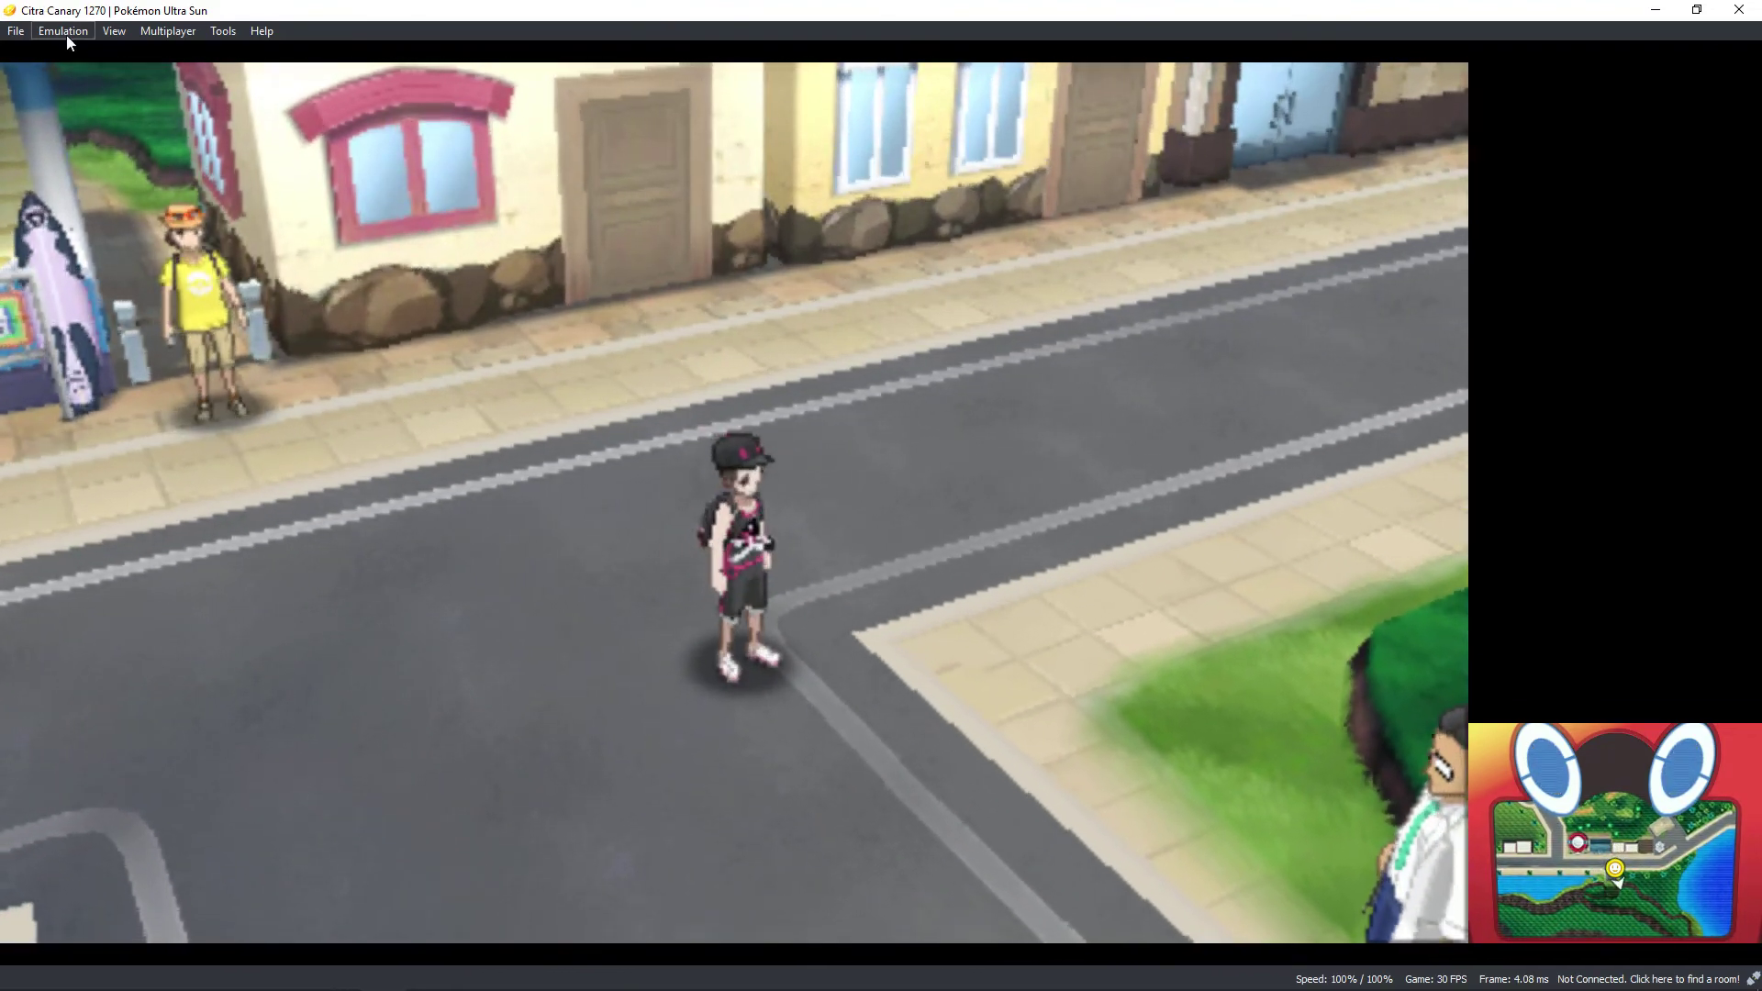
left_click(63, 31)
left_click(156, 180)
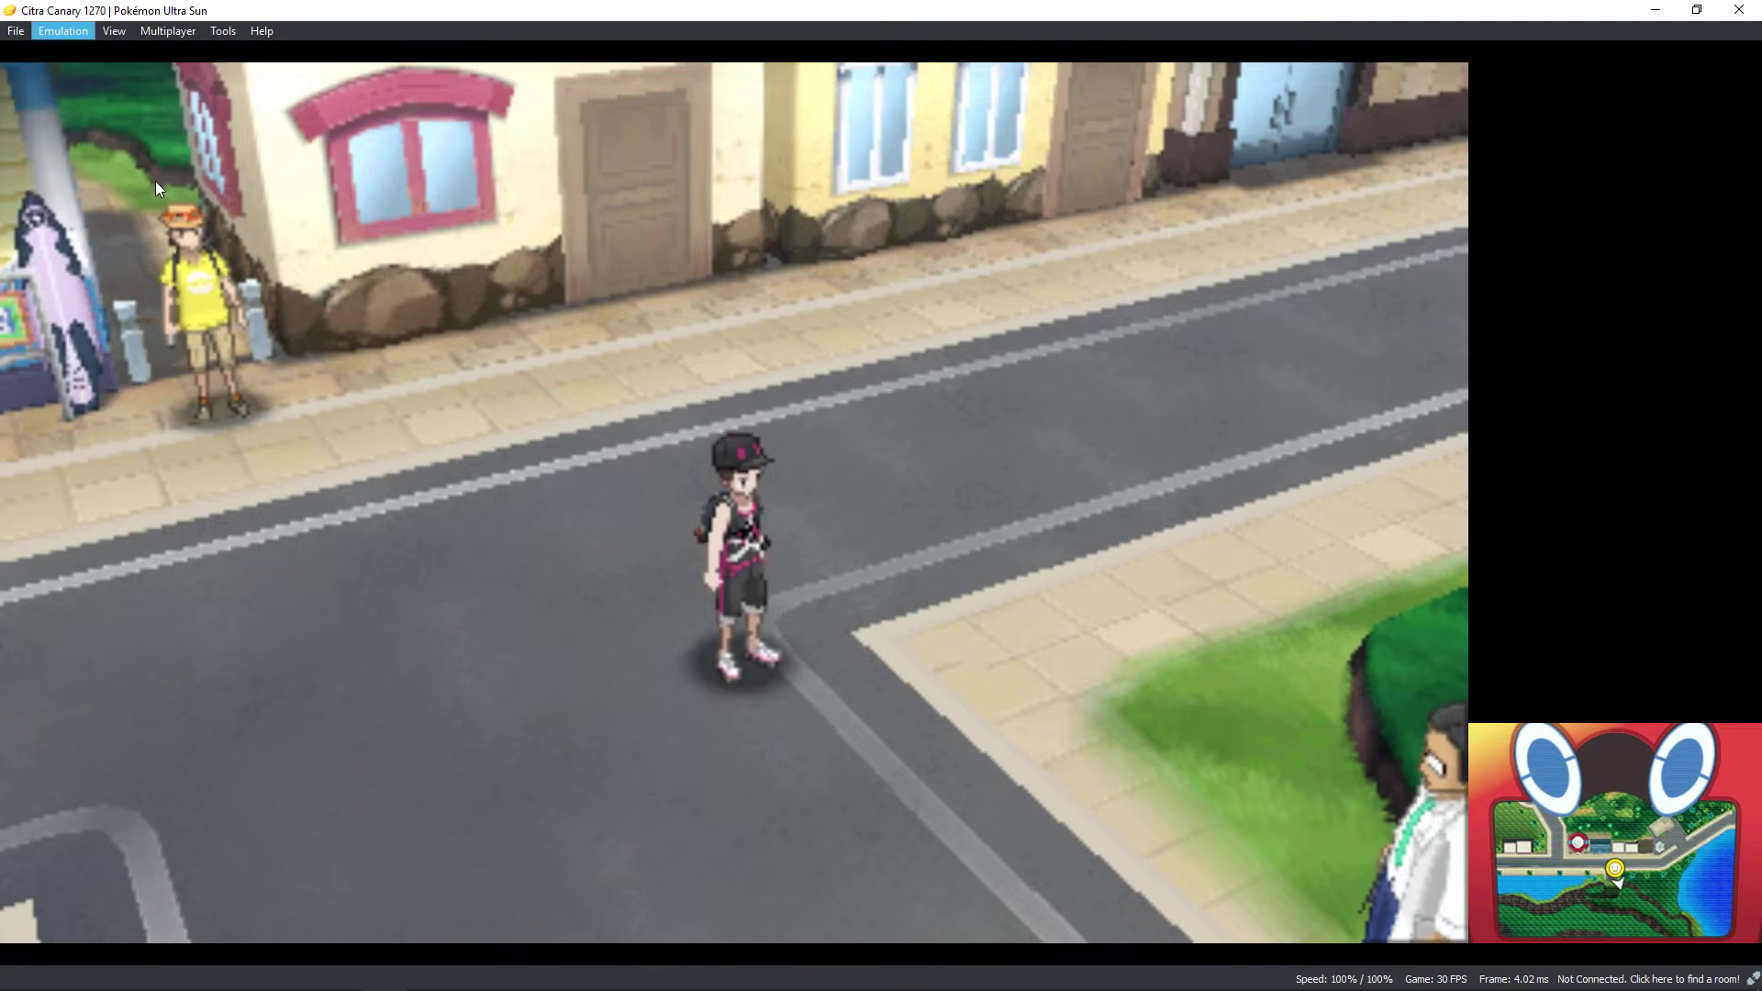
left_click(690, 253)
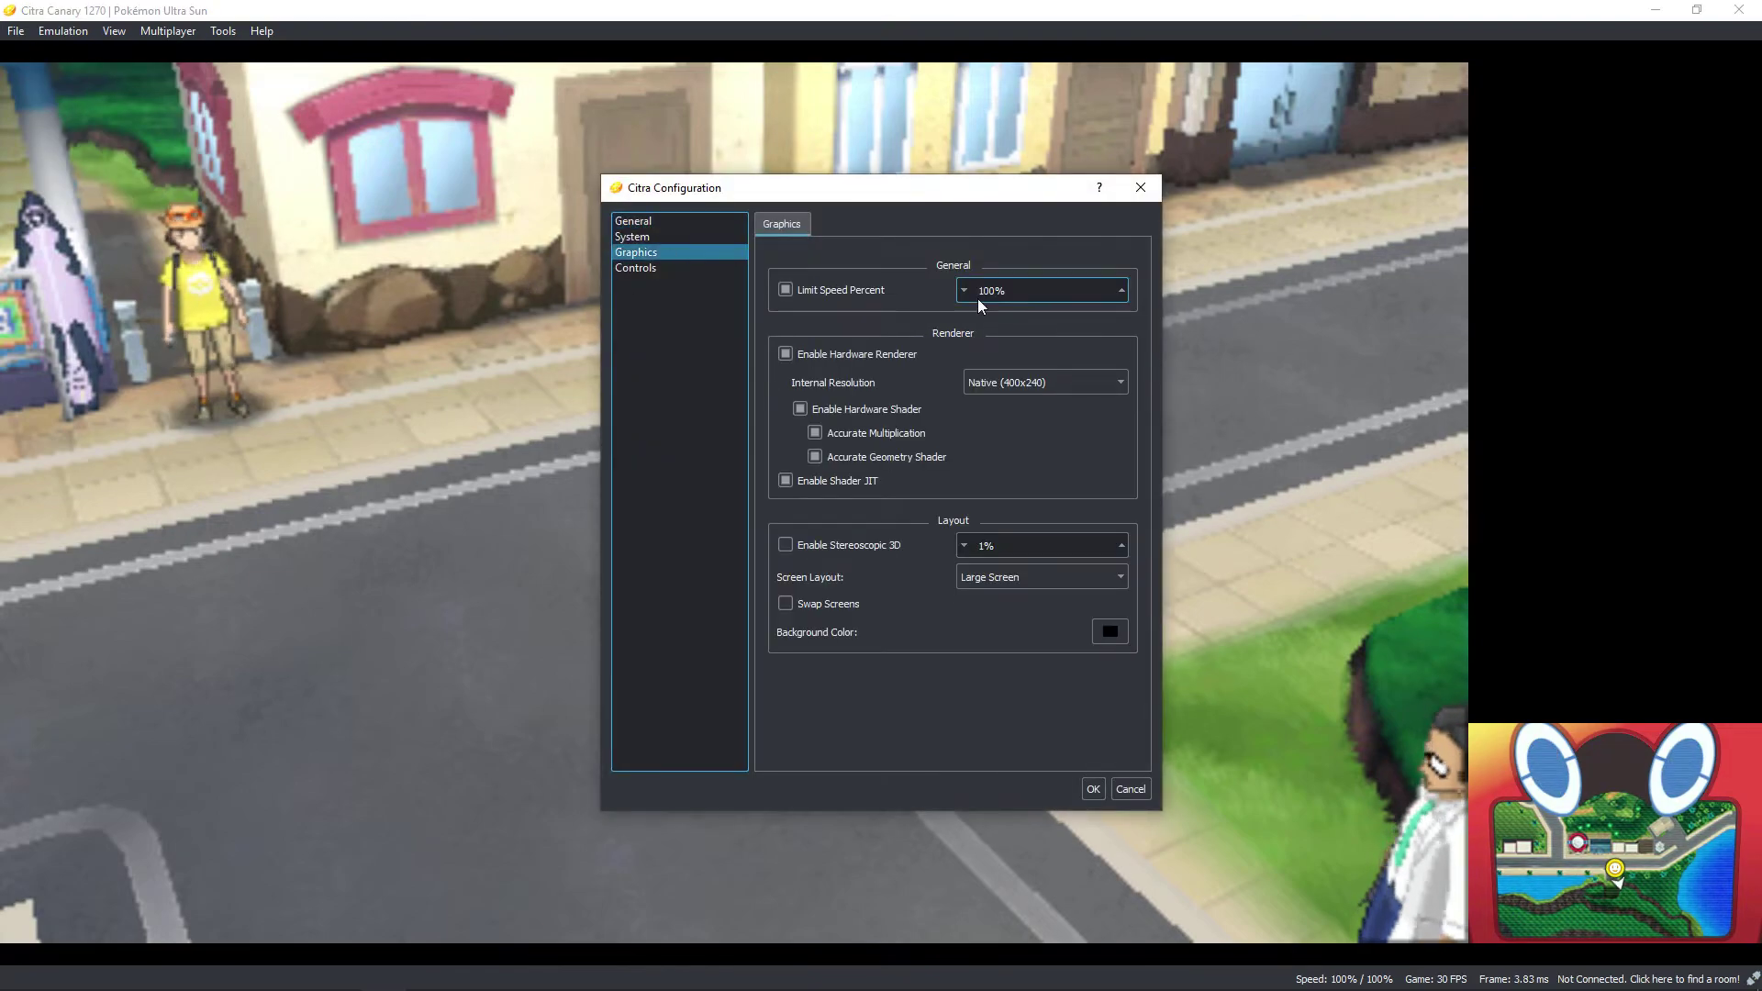
left_click(1027, 401)
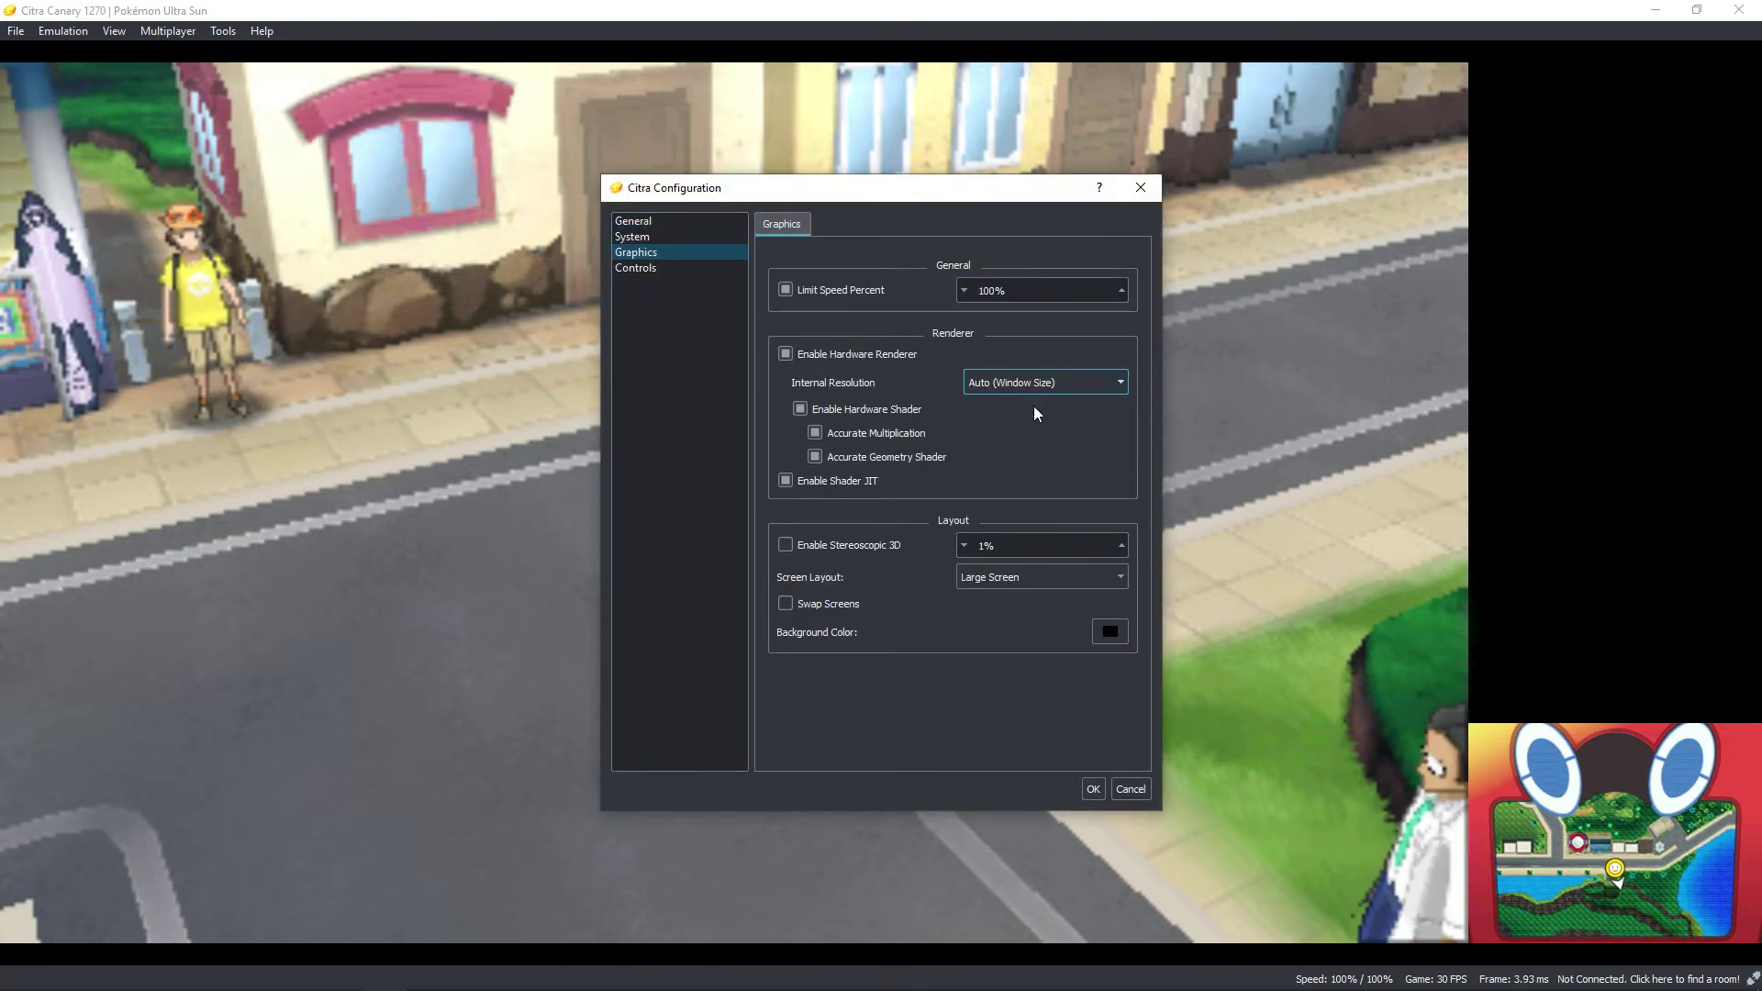
left_click(1092, 793)
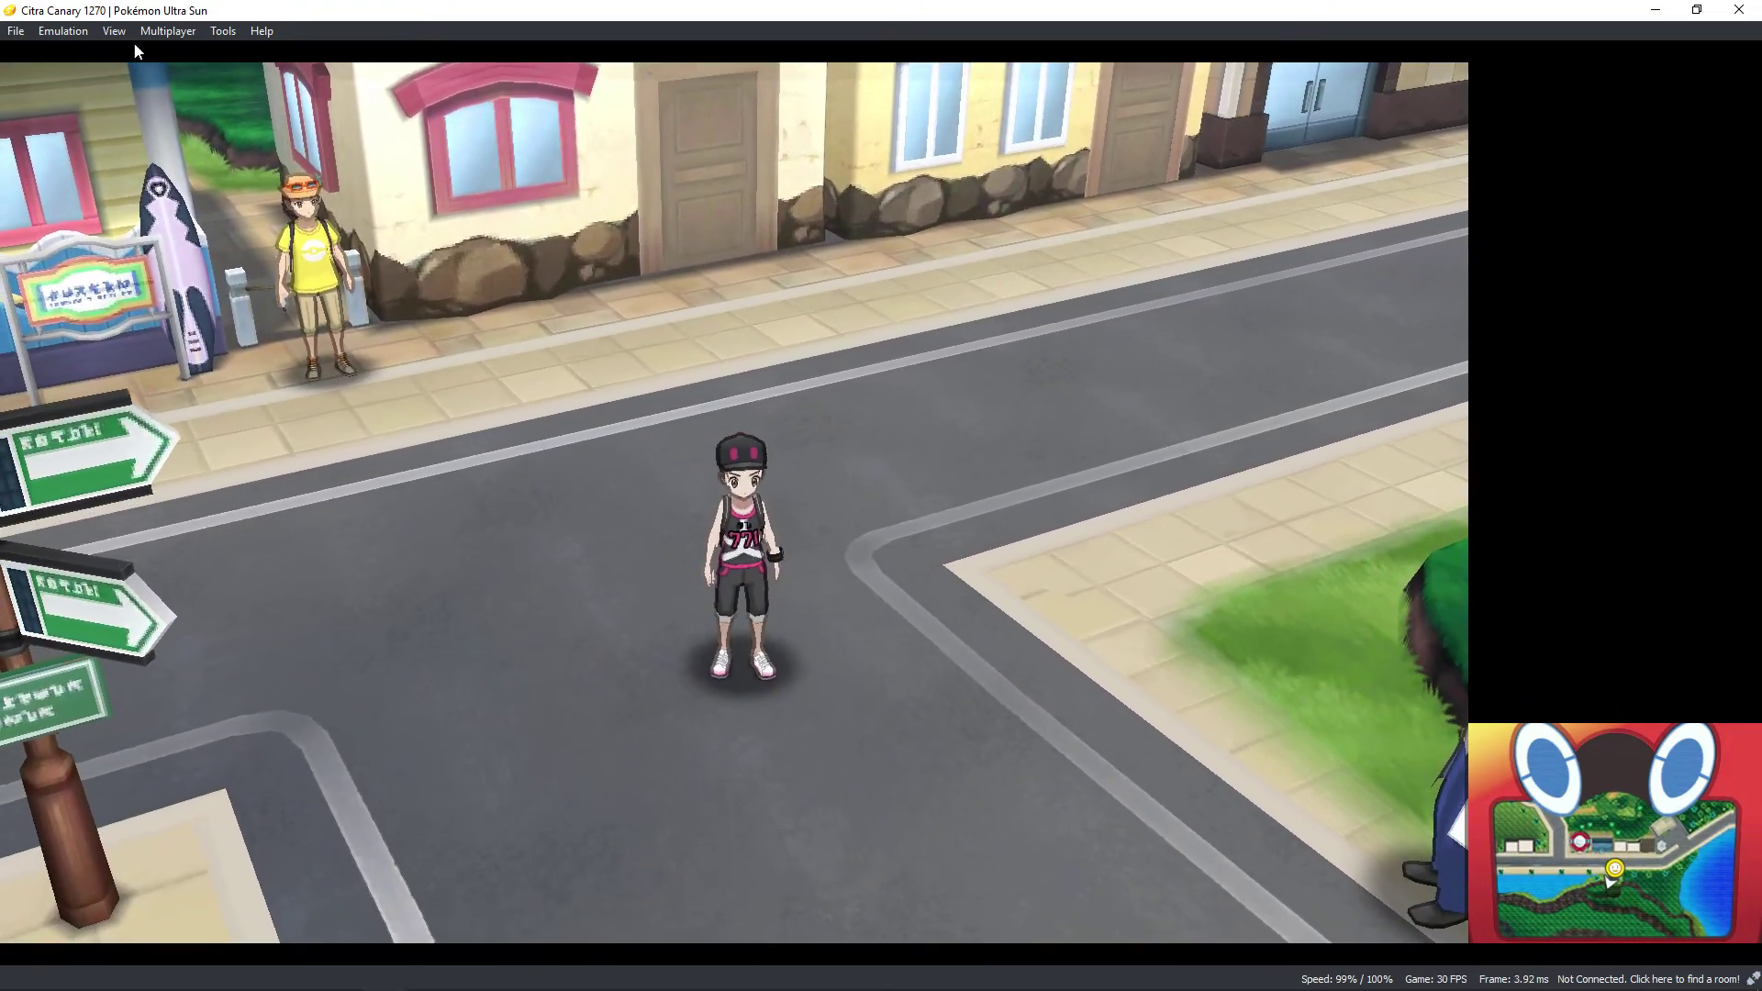
Step: Choose 6x Native (2400x1440) as the Graphics internal resolution, apply it, and keep walking left
left_click(64, 31)
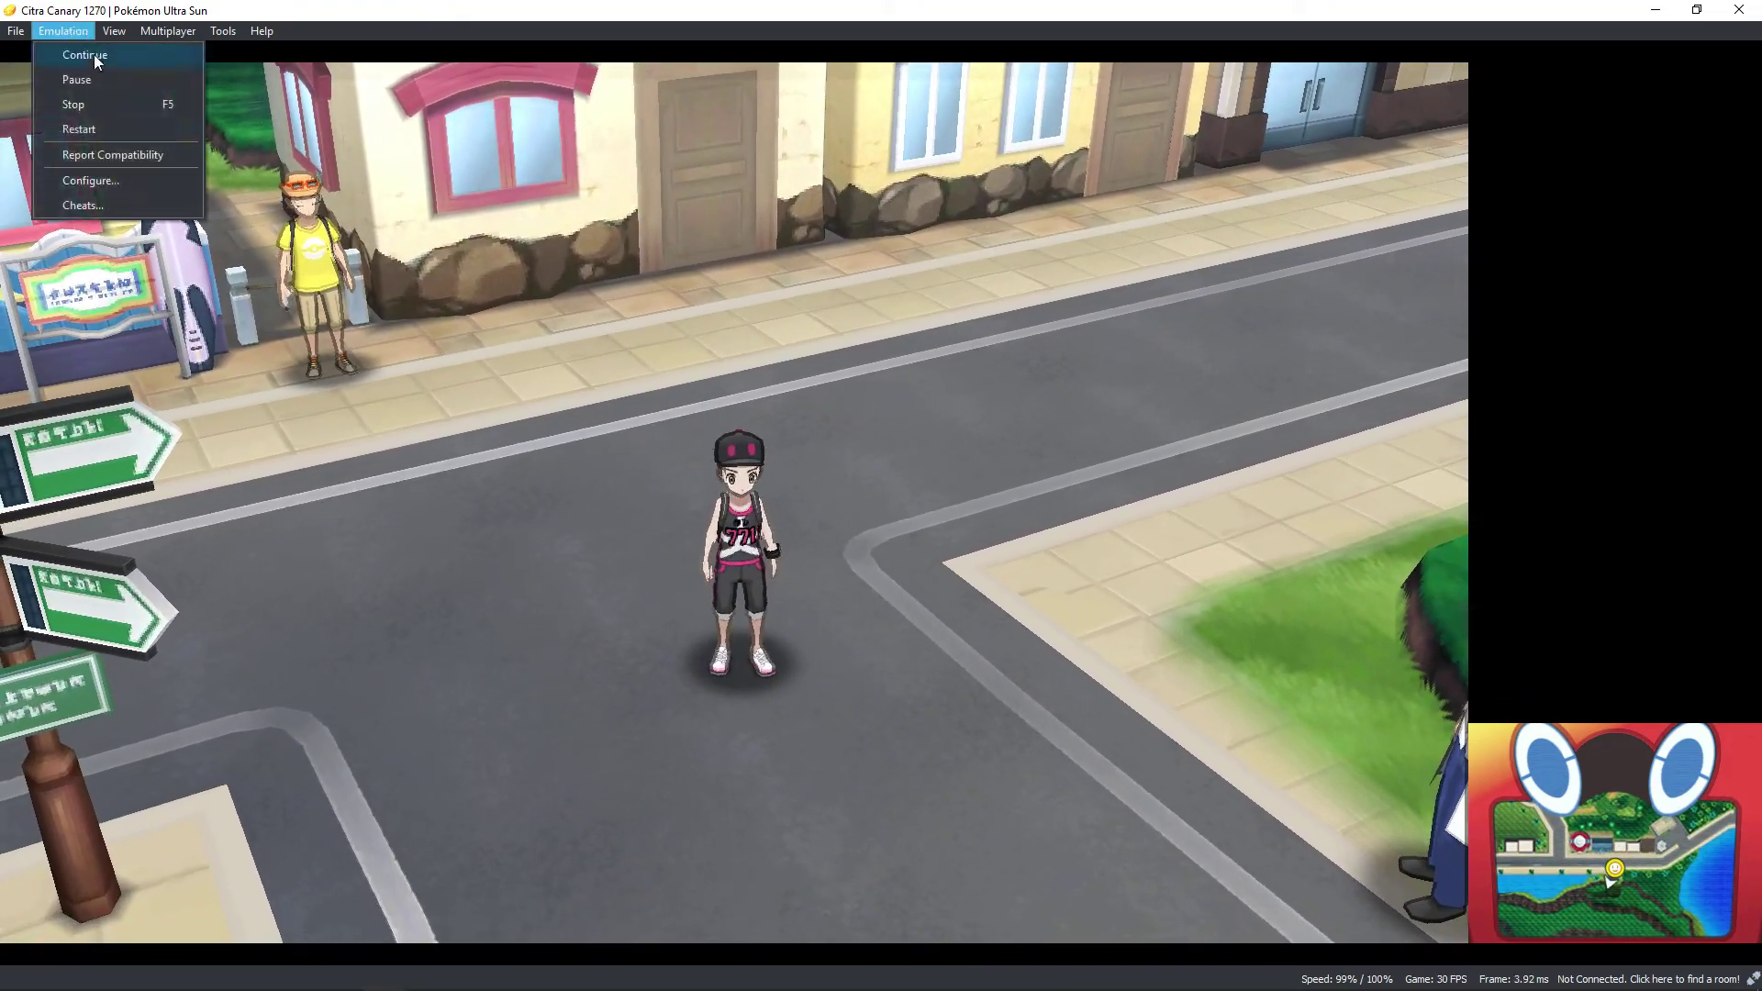
left_click(129, 178)
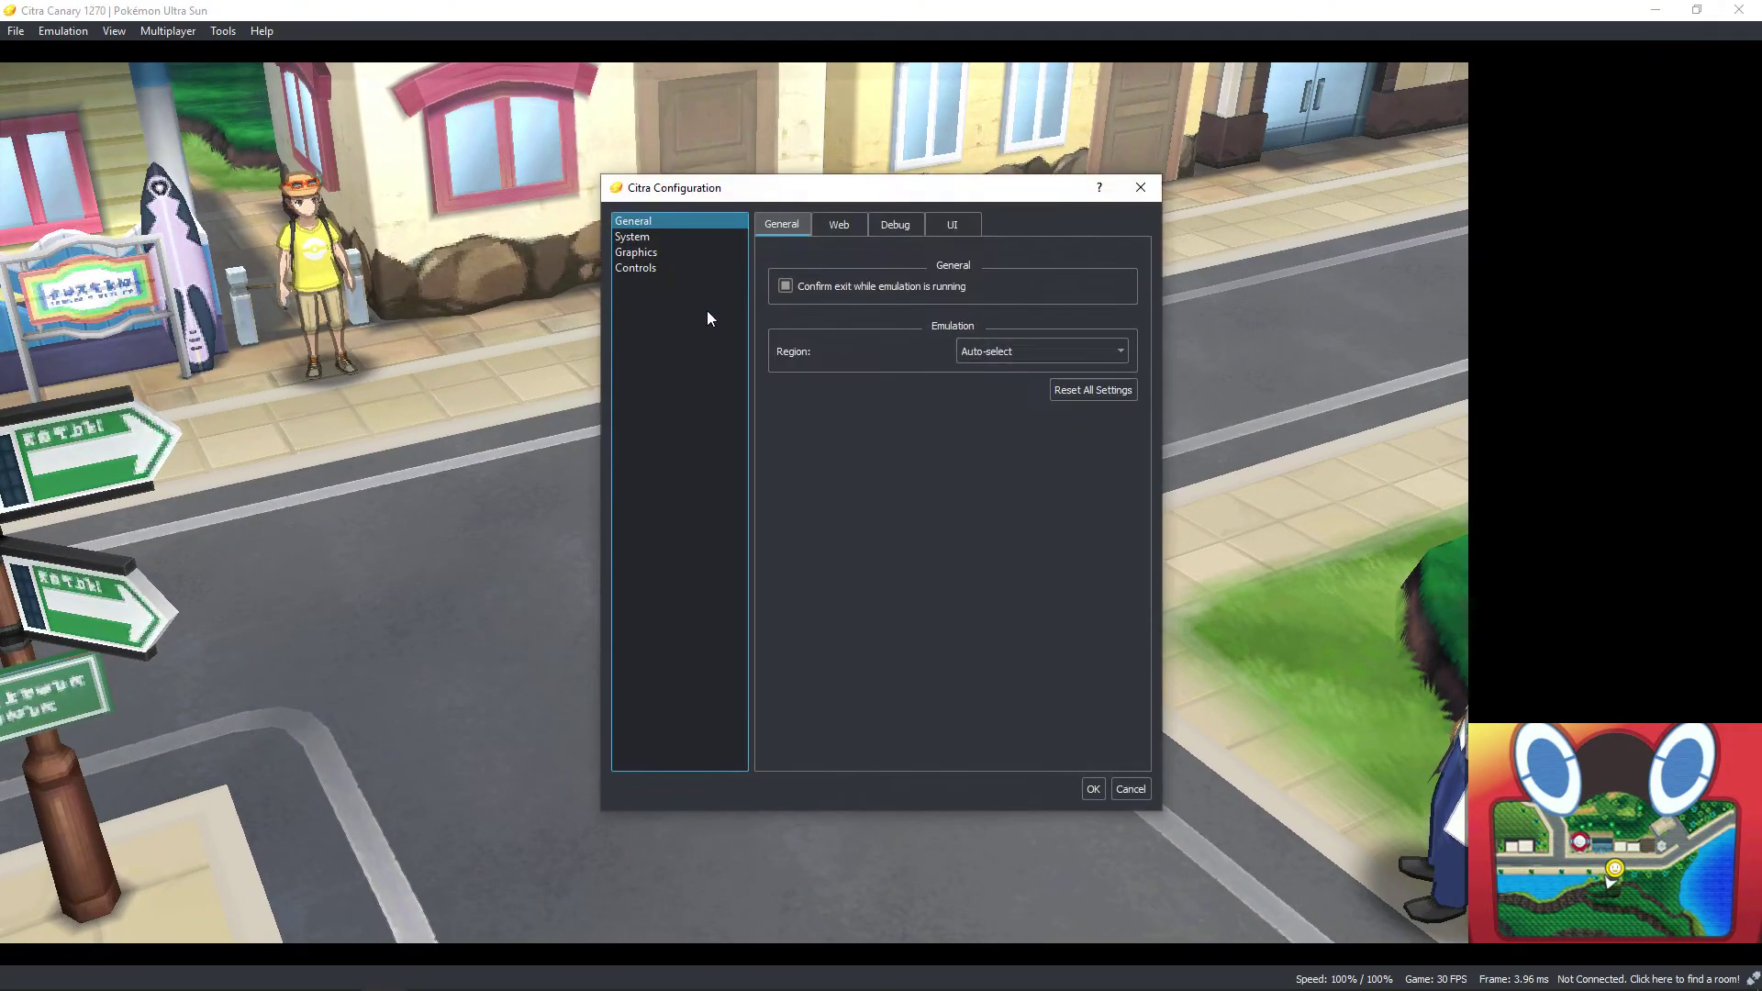
left_click(652, 253)
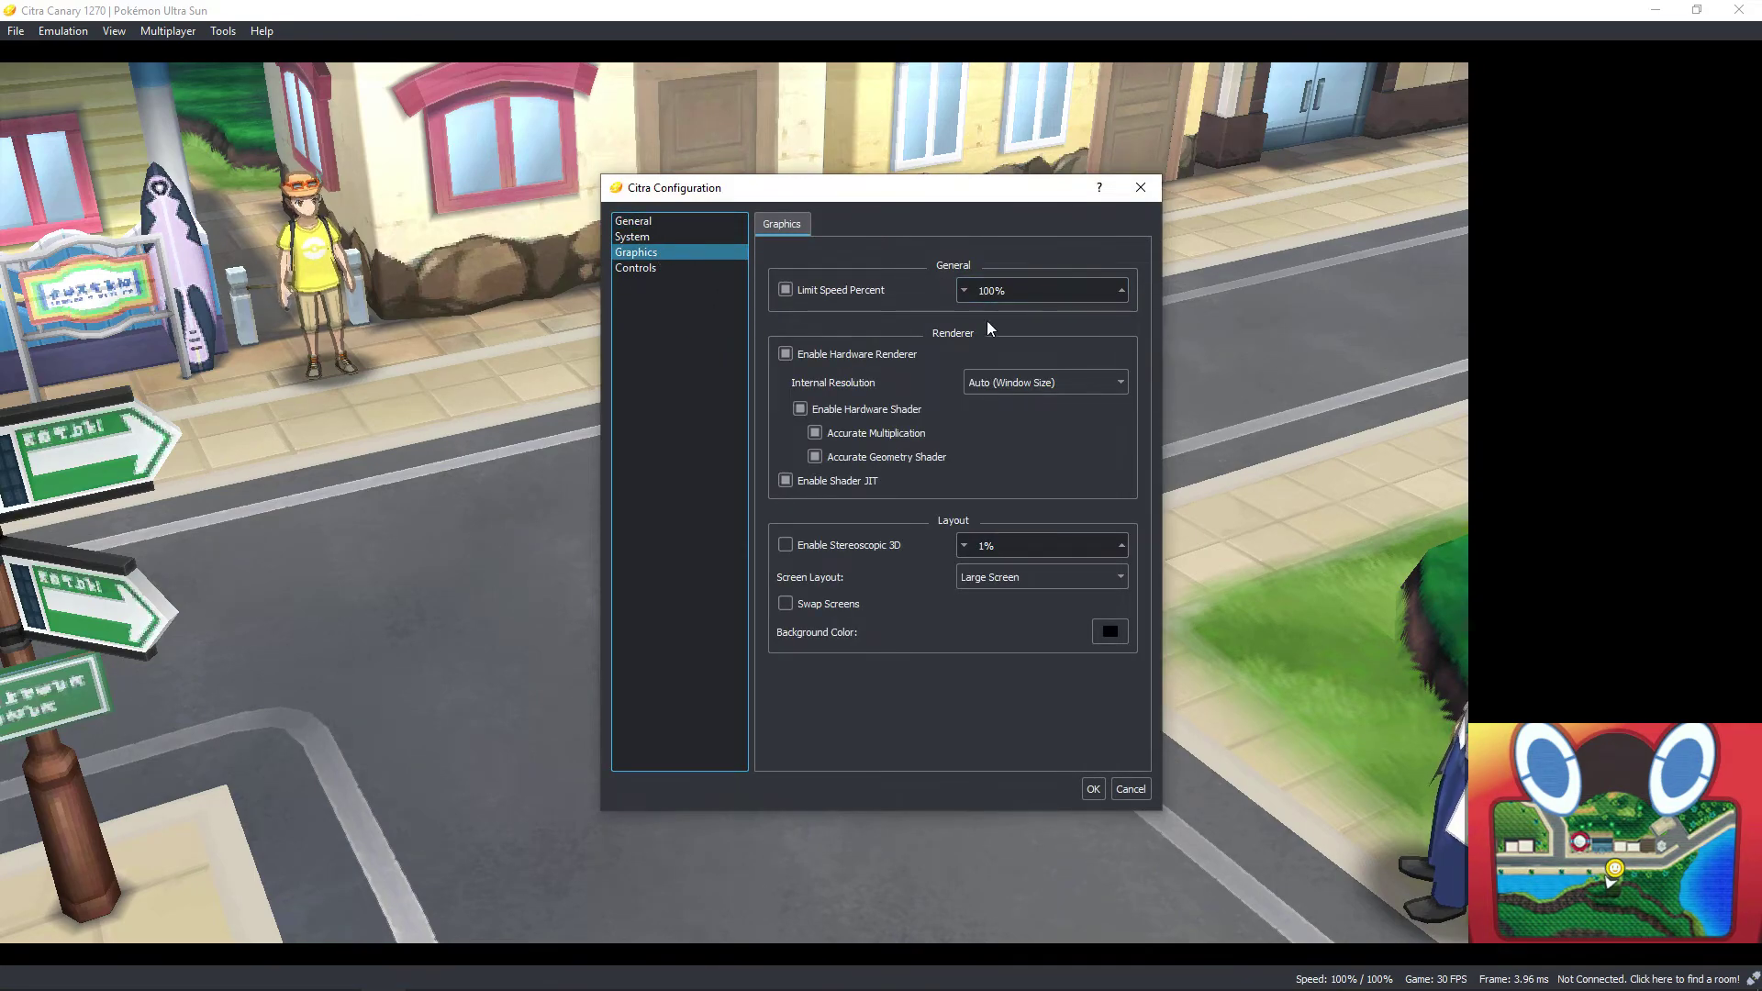
left_click(987, 381)
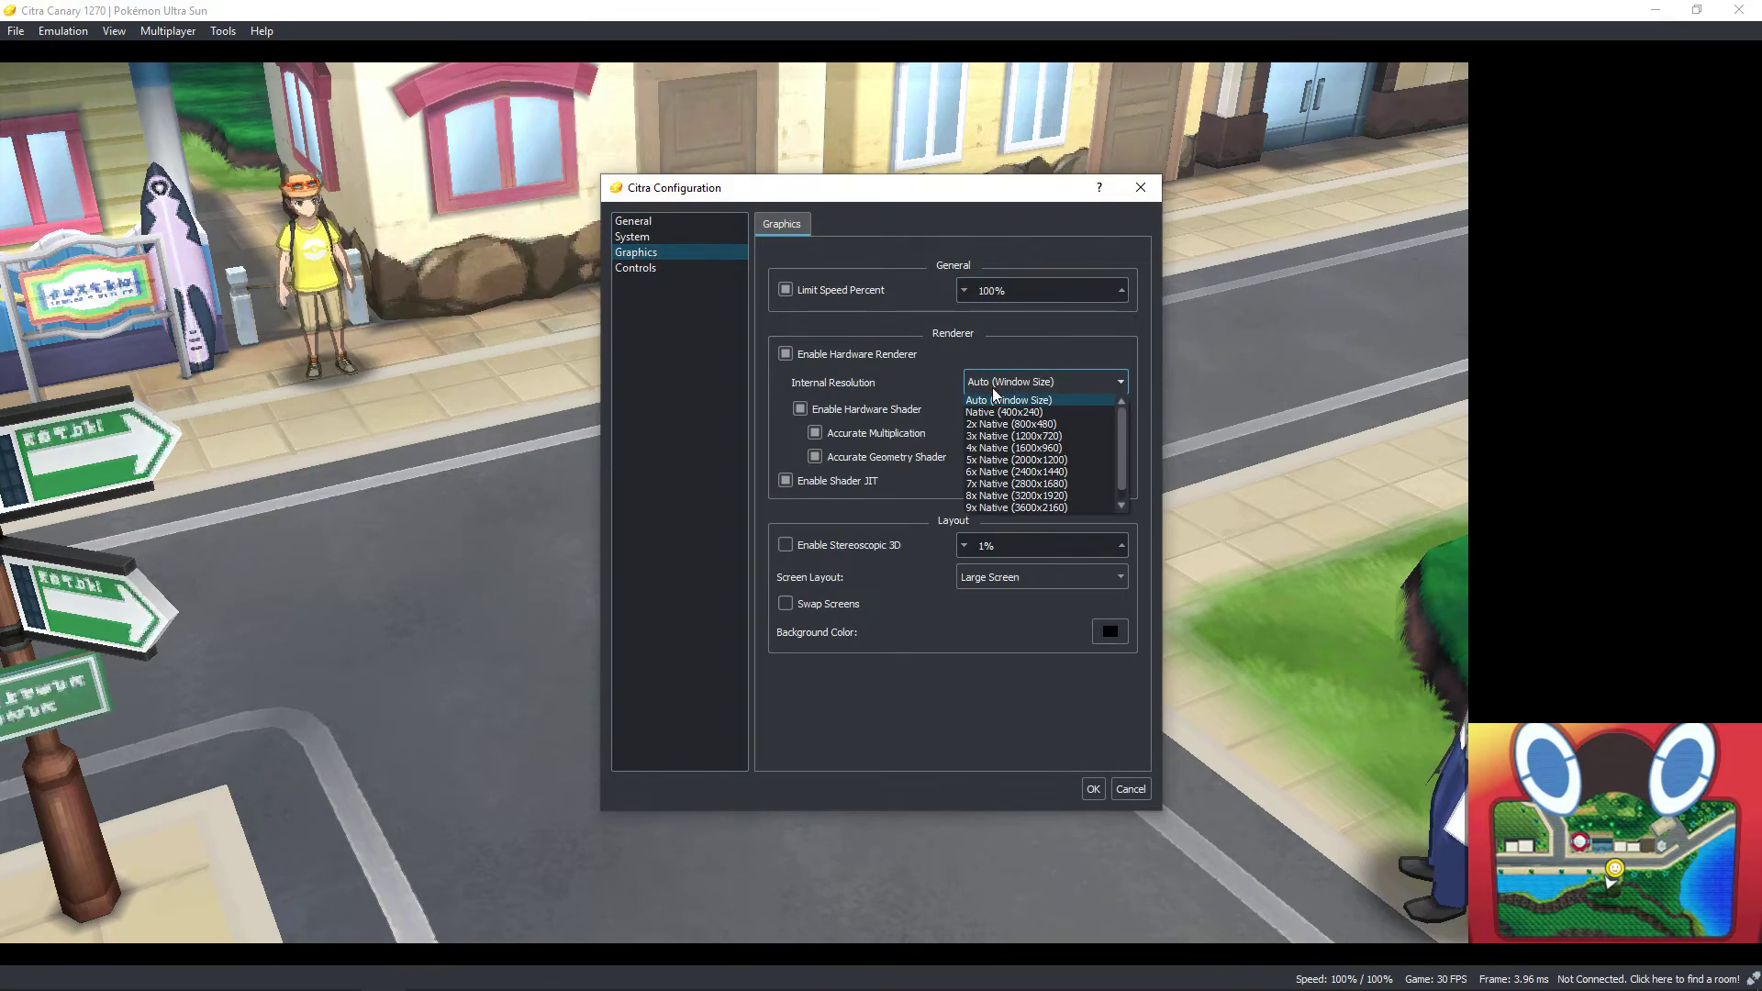
left_click(1030, 471)
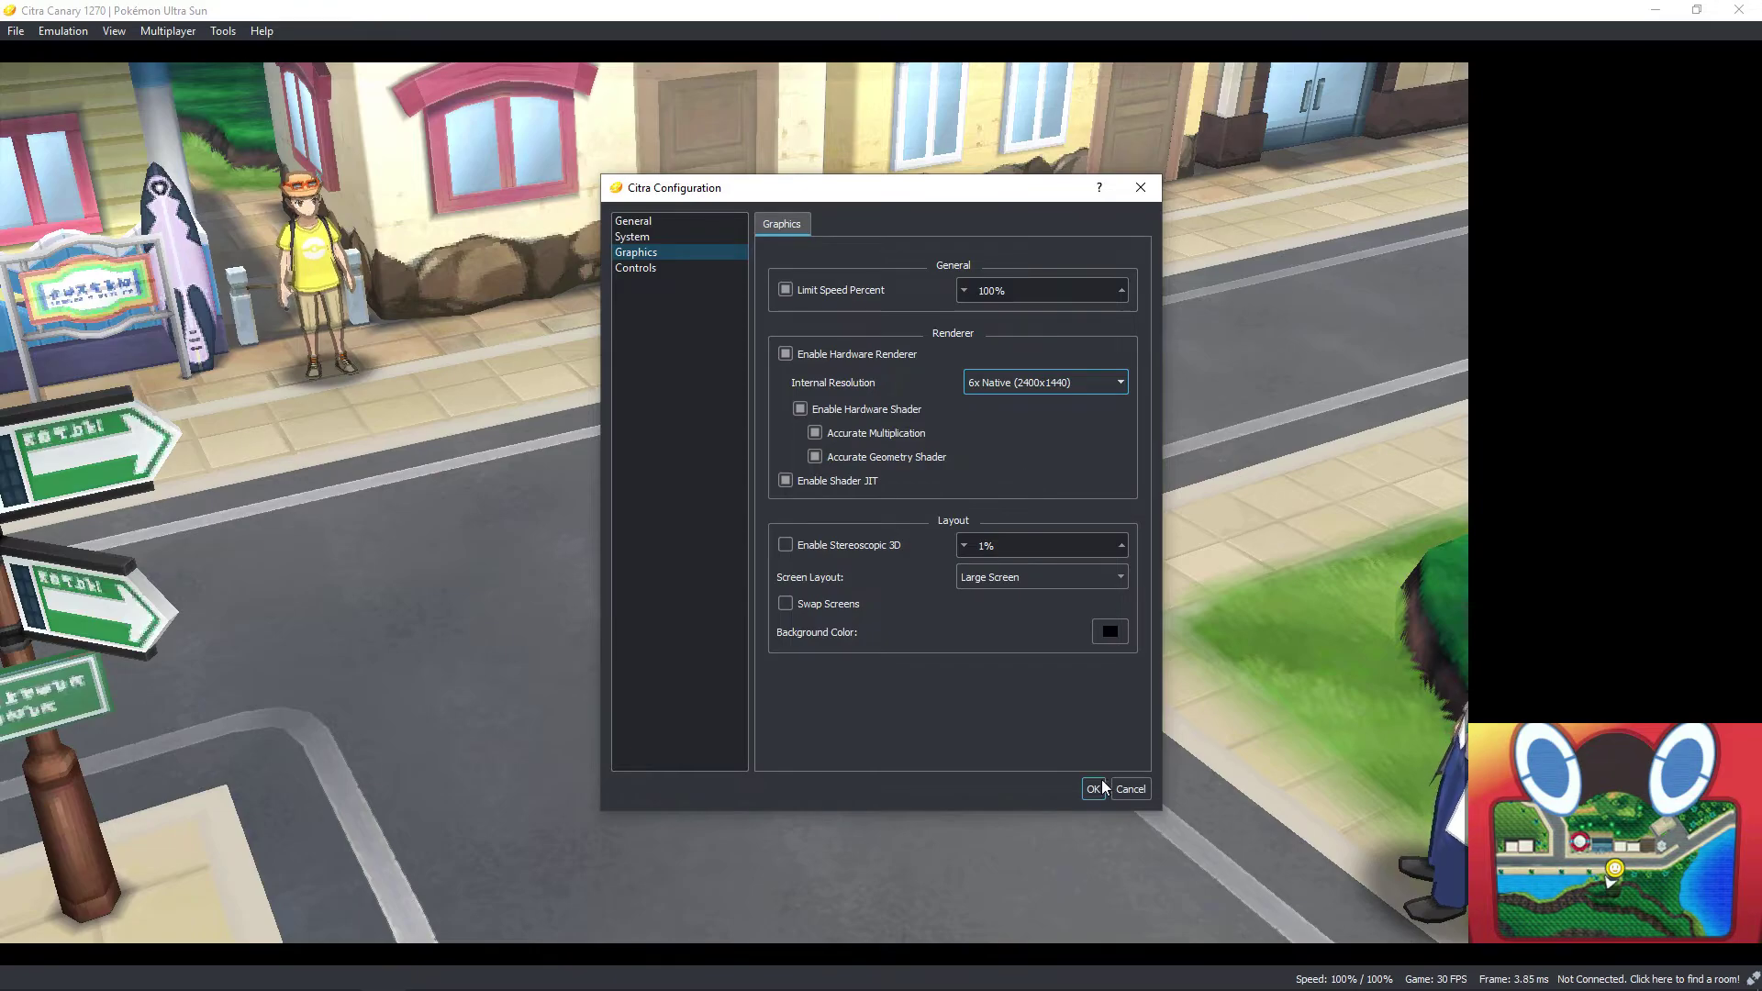
left_click(1093, 789)
key("Left")
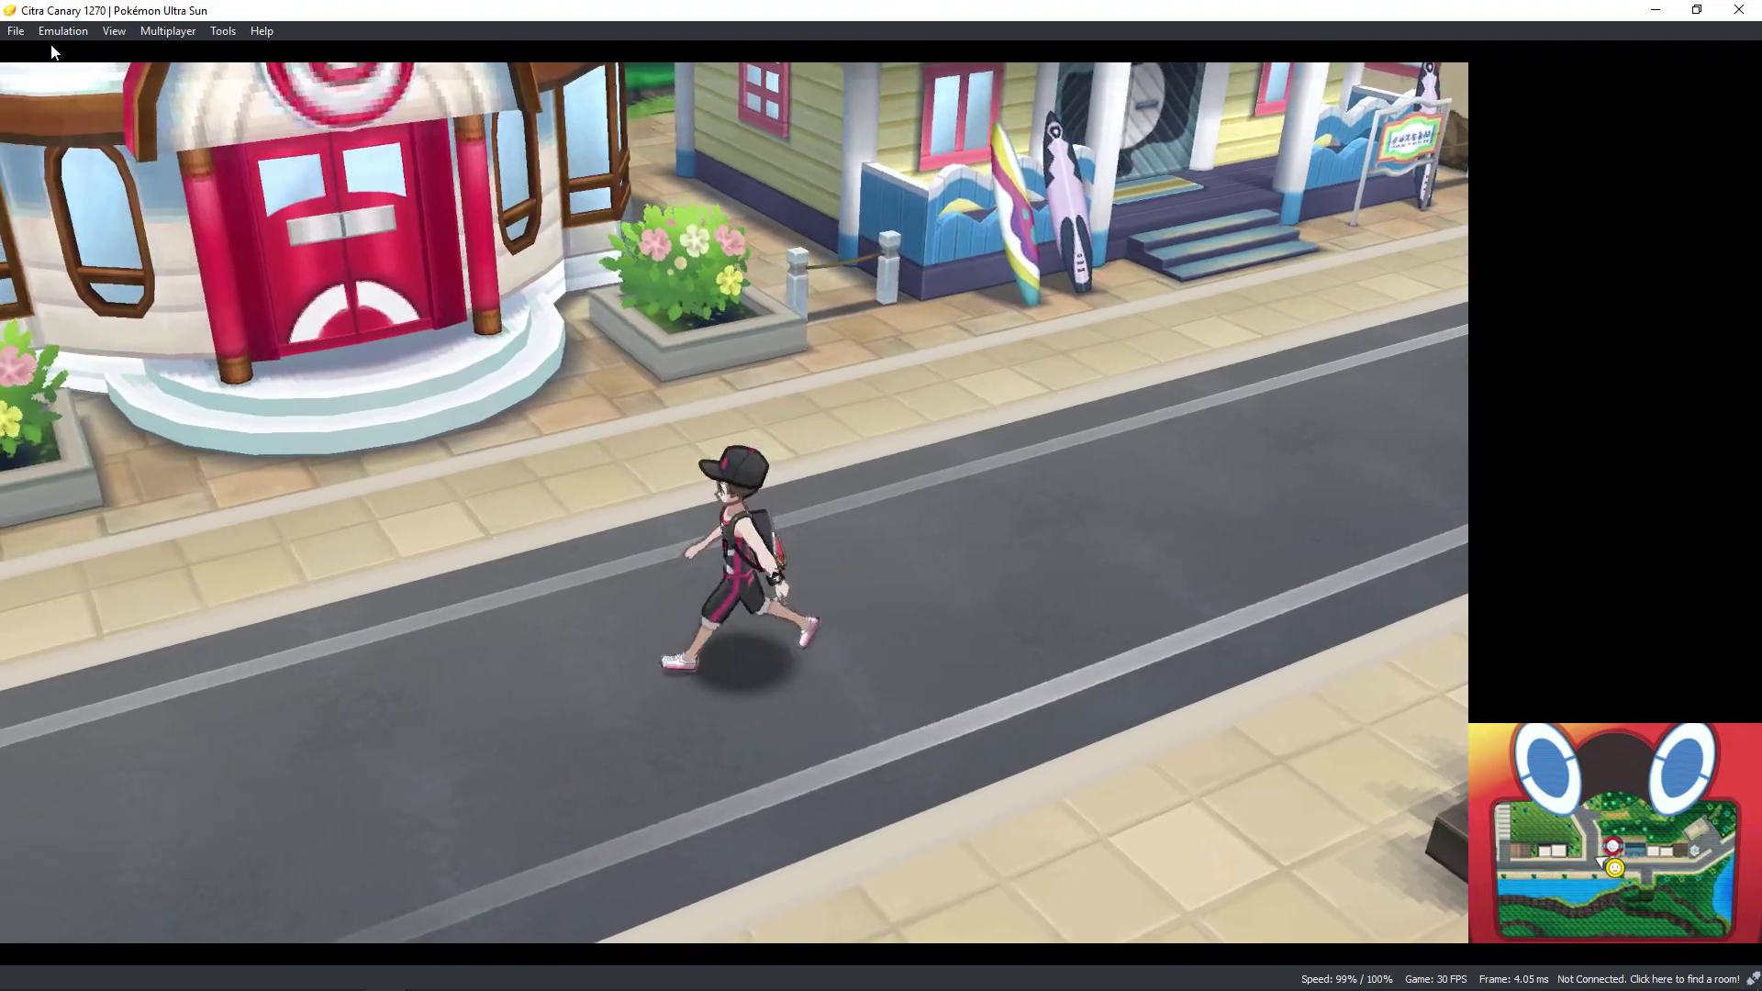
left_click(62, 31)
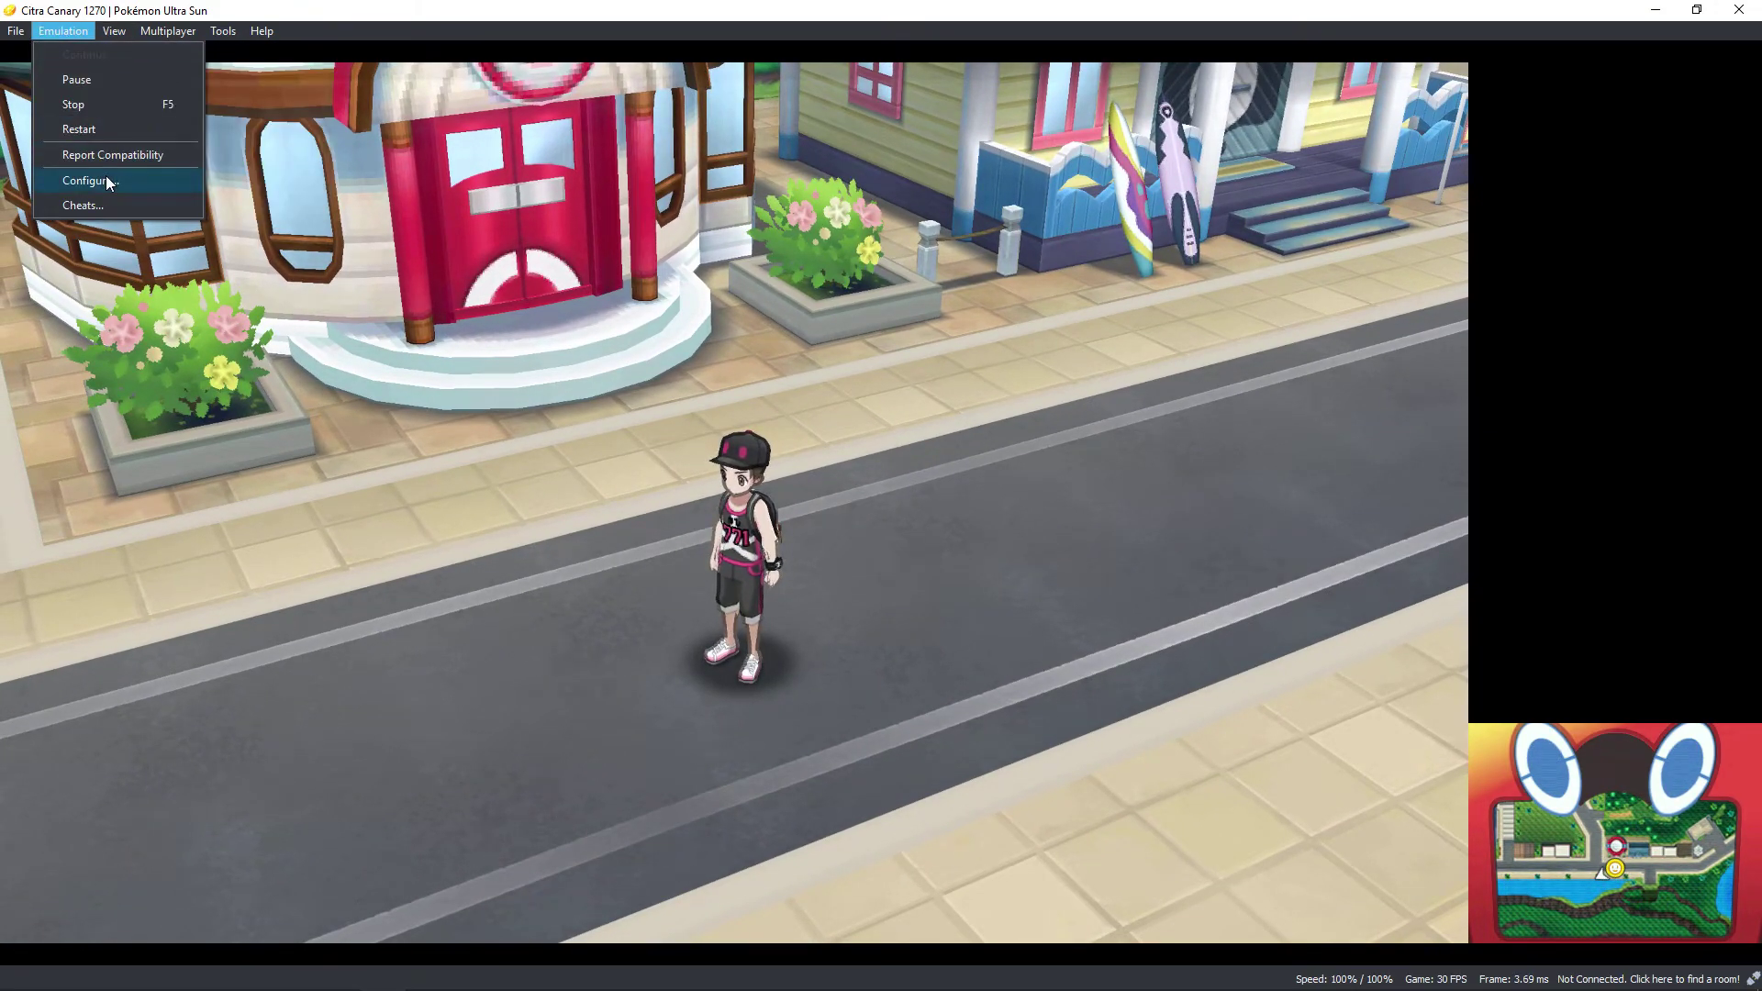
Step: Turn off Limit Speed Percent in the emulator configuration so the game runs around 398% speed
mouse_move(115, 34)
mouse_move(63, 31)
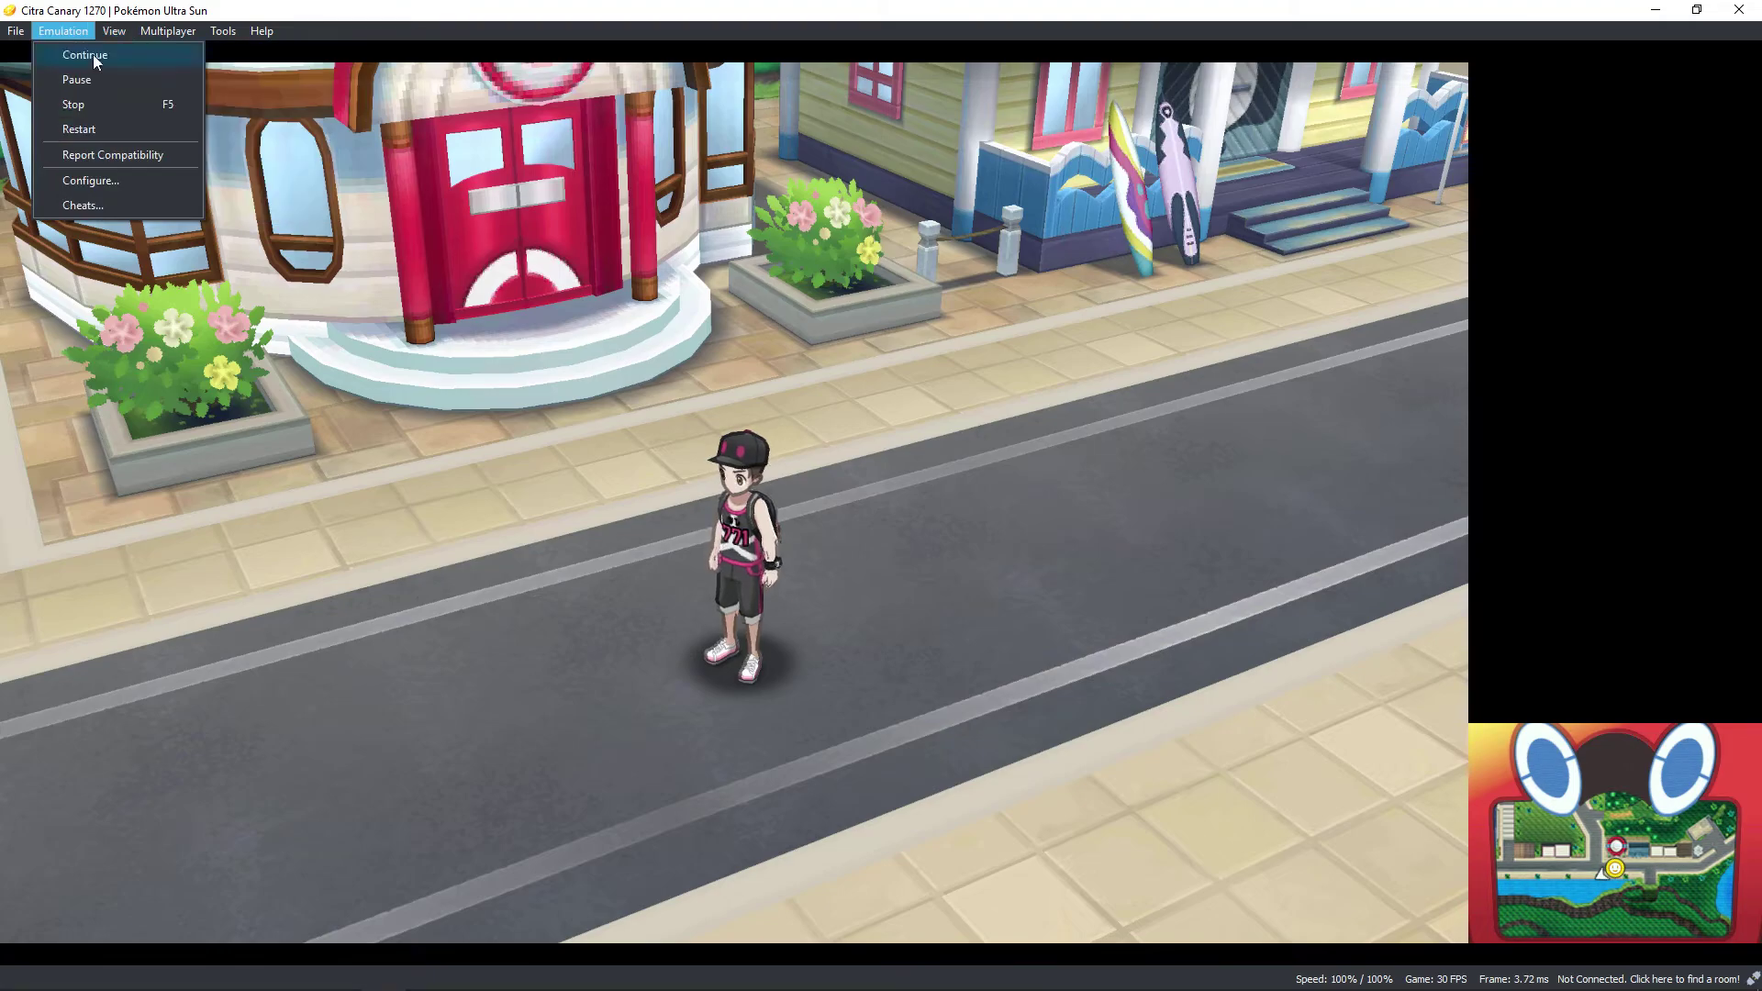
left_click(132, 169)
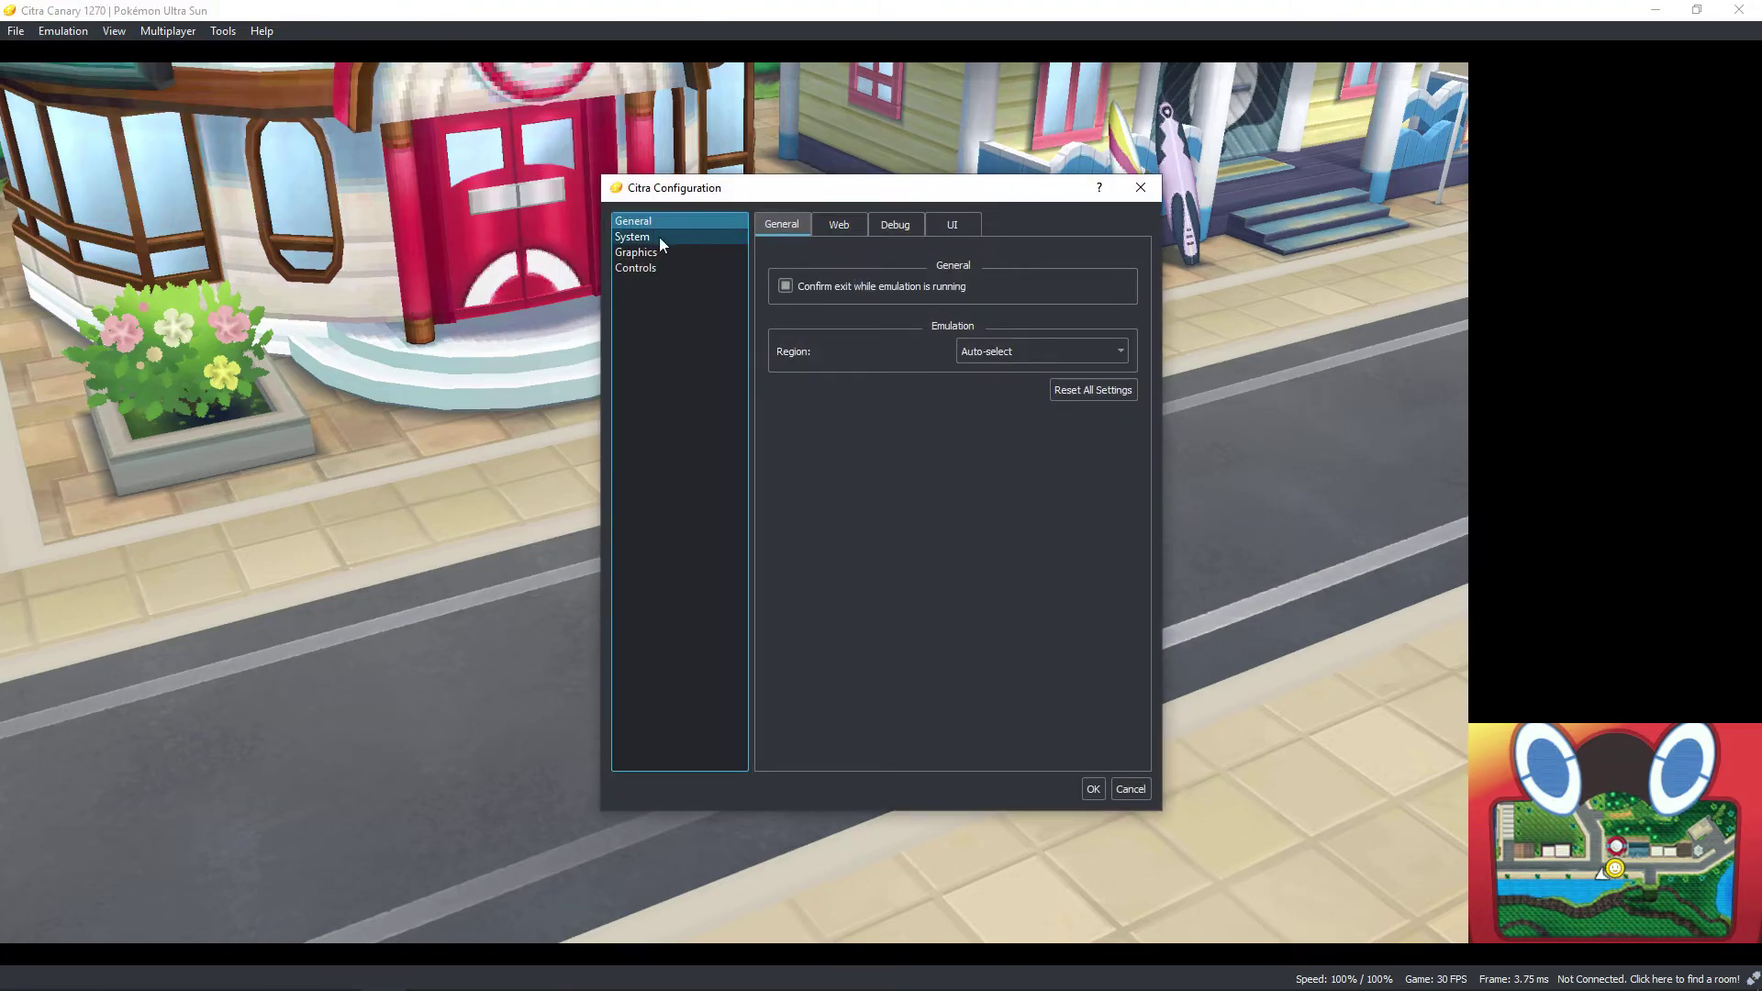
left_click(659, 236)
left_click(642, 251)
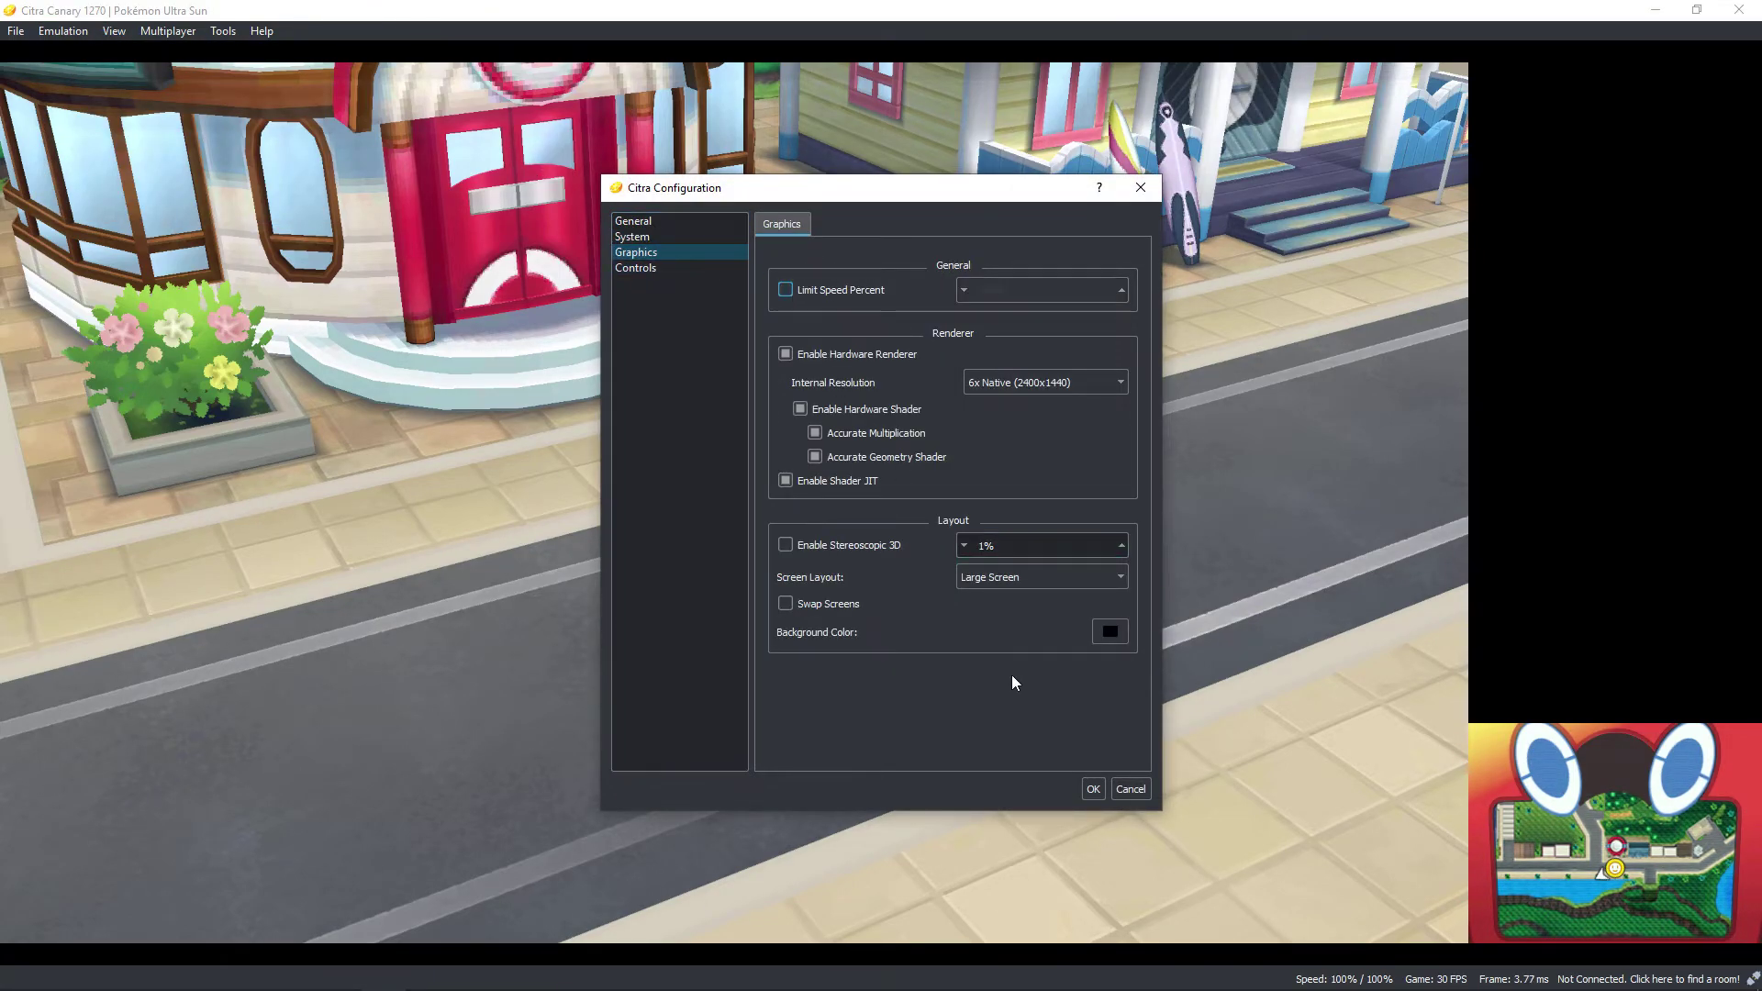
left_click(1092, 789)
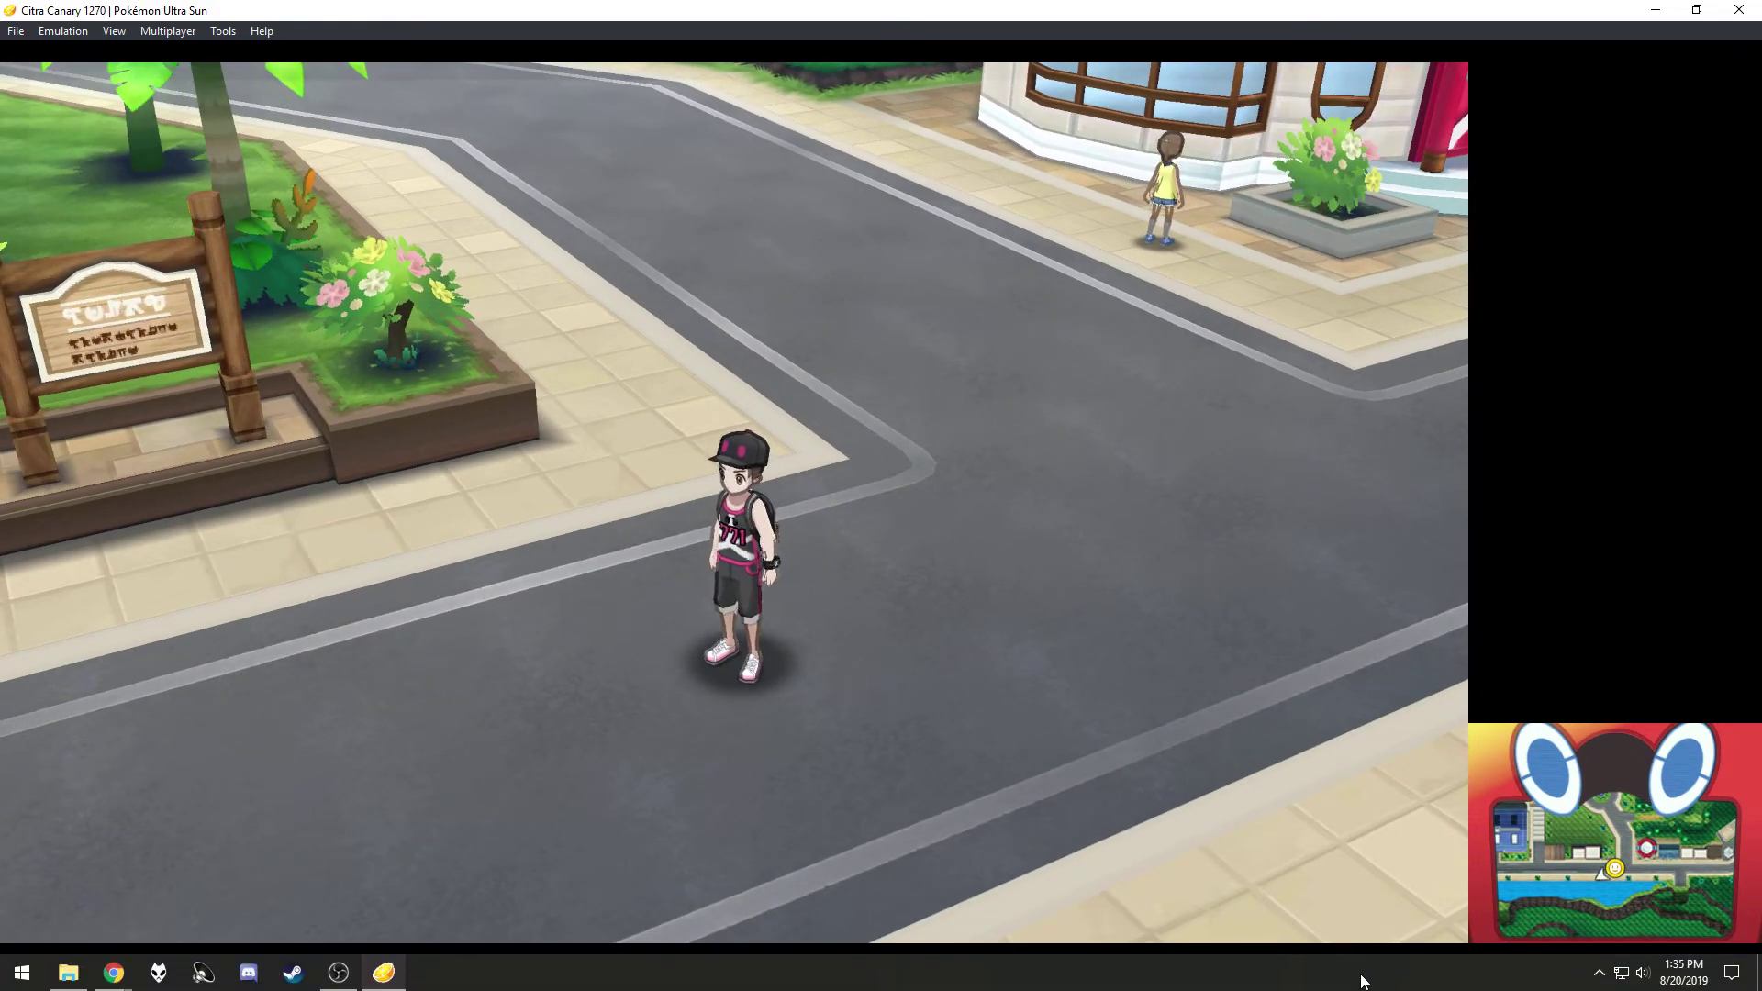
Step: Set Citra's Graphics internal resolution to Native (400x240) and apply it
left_click(64, 32)
left_click(117, 180)
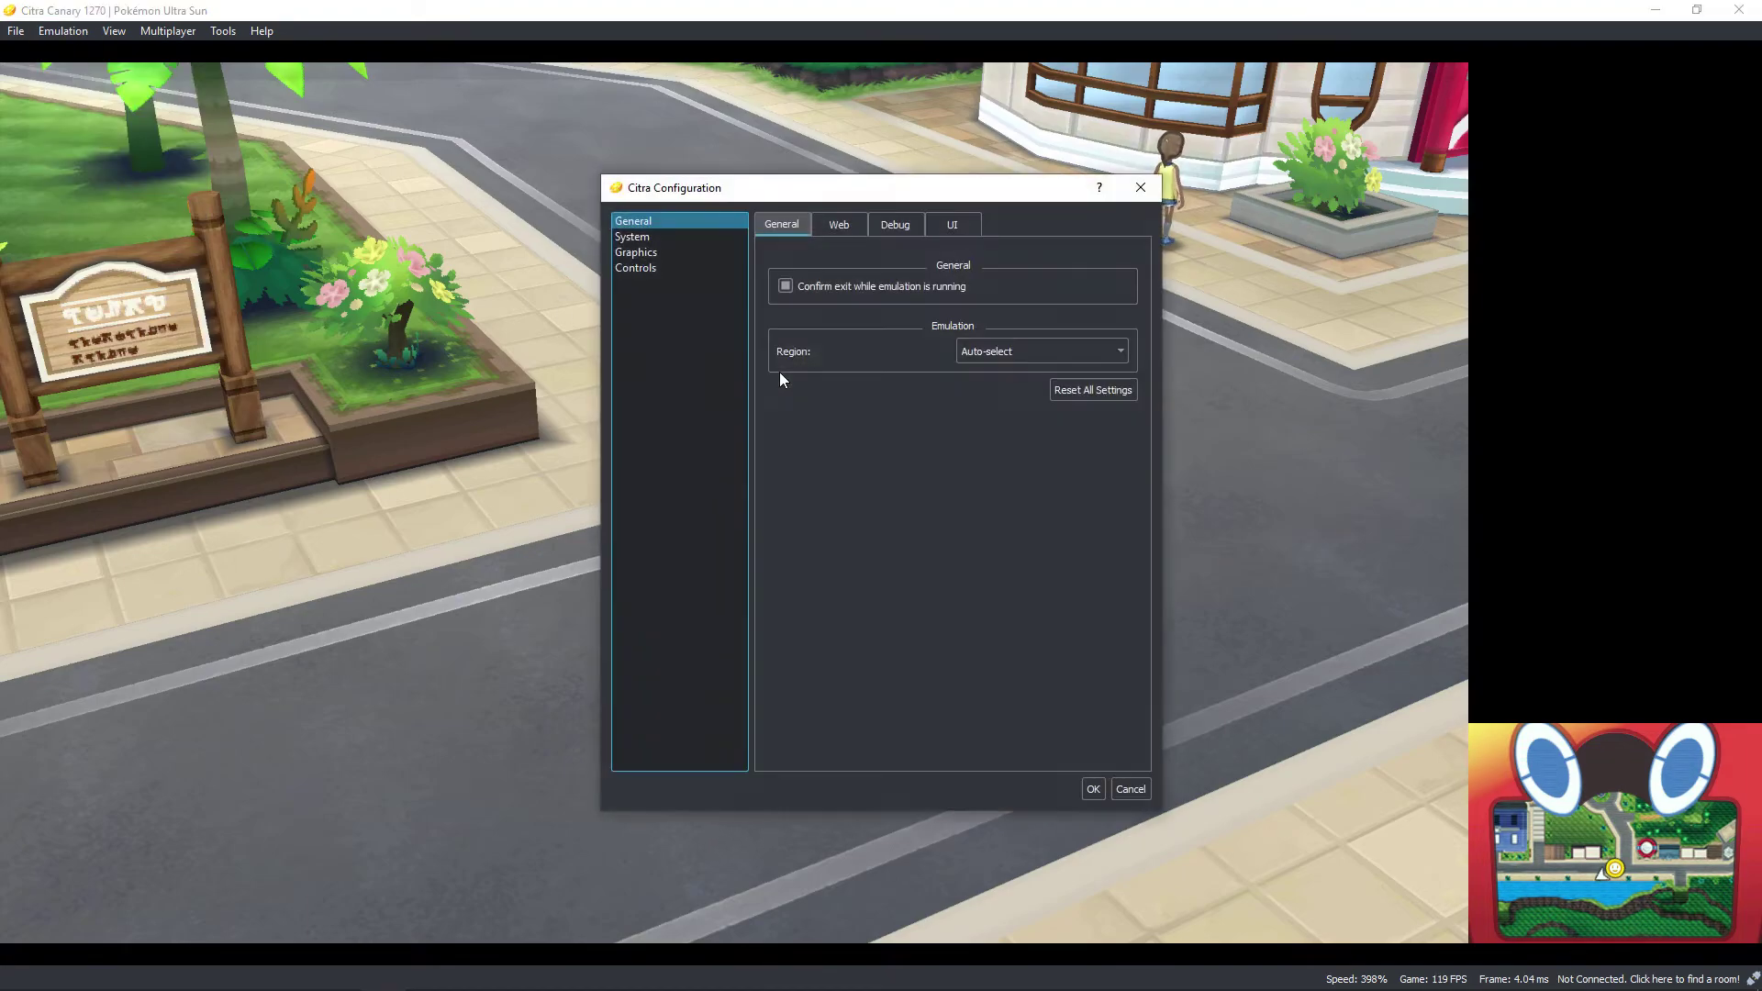
left_click(646, 254)
left_click(999, 383)
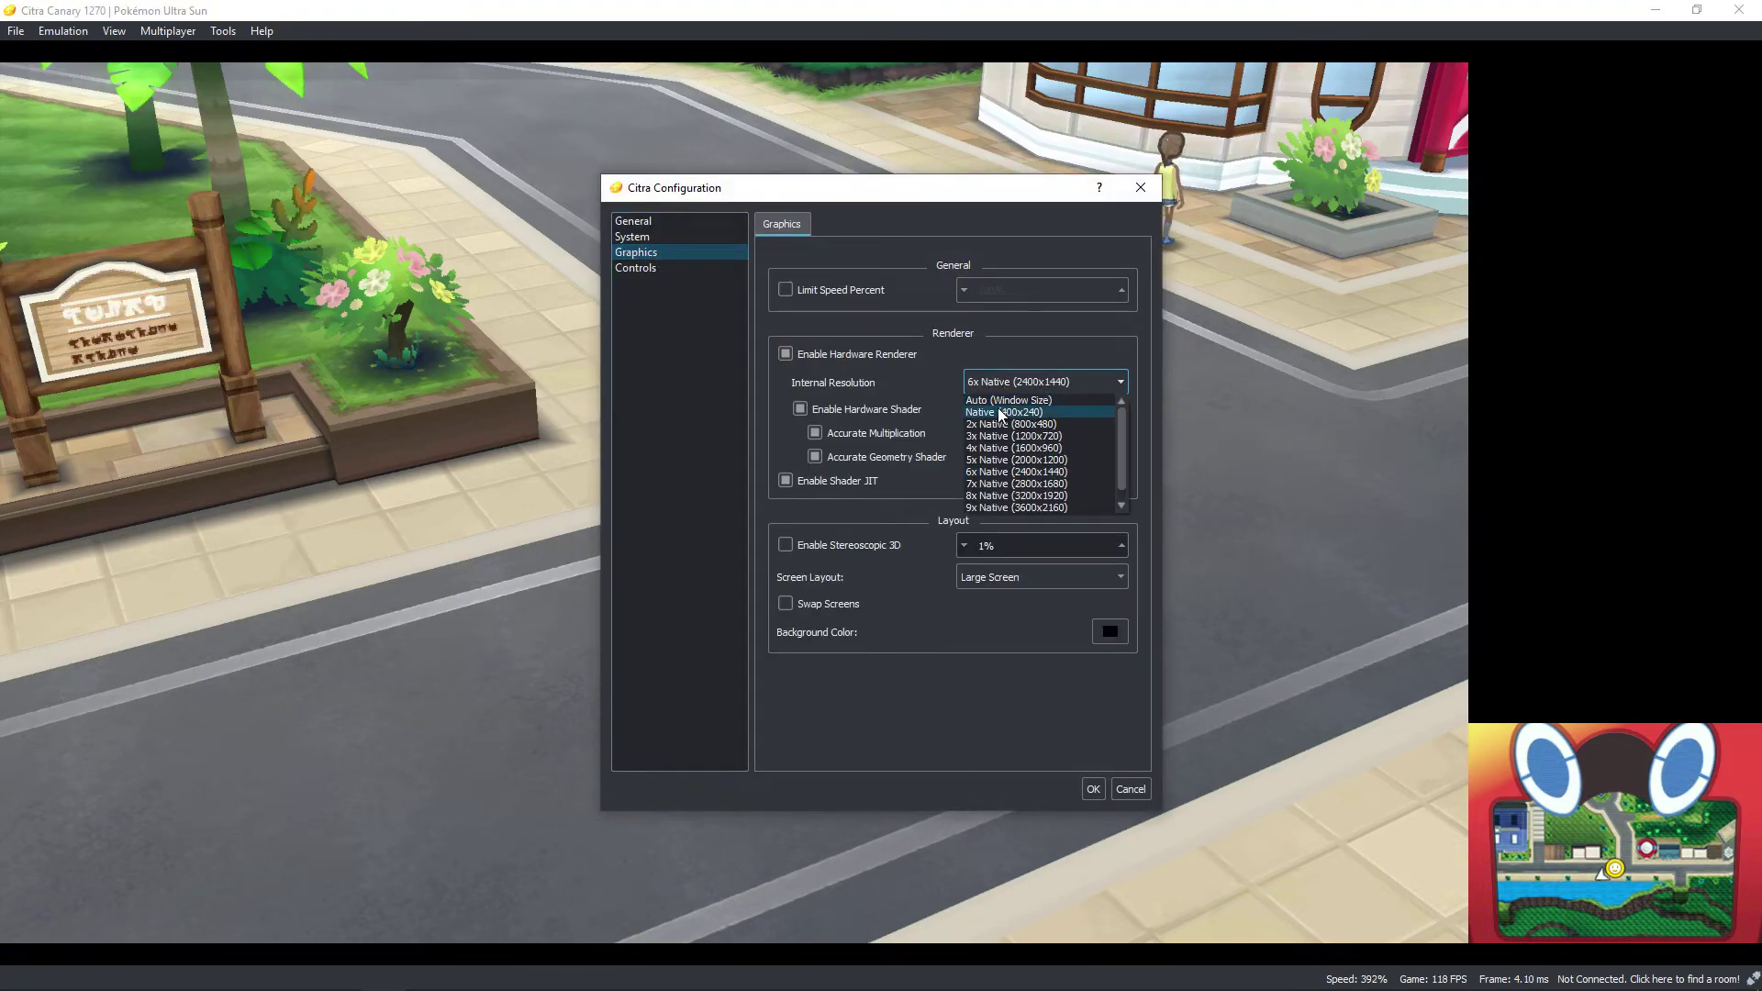
left_click(1000, 404)
left_click(1002, 389)
left_click(999, 424)
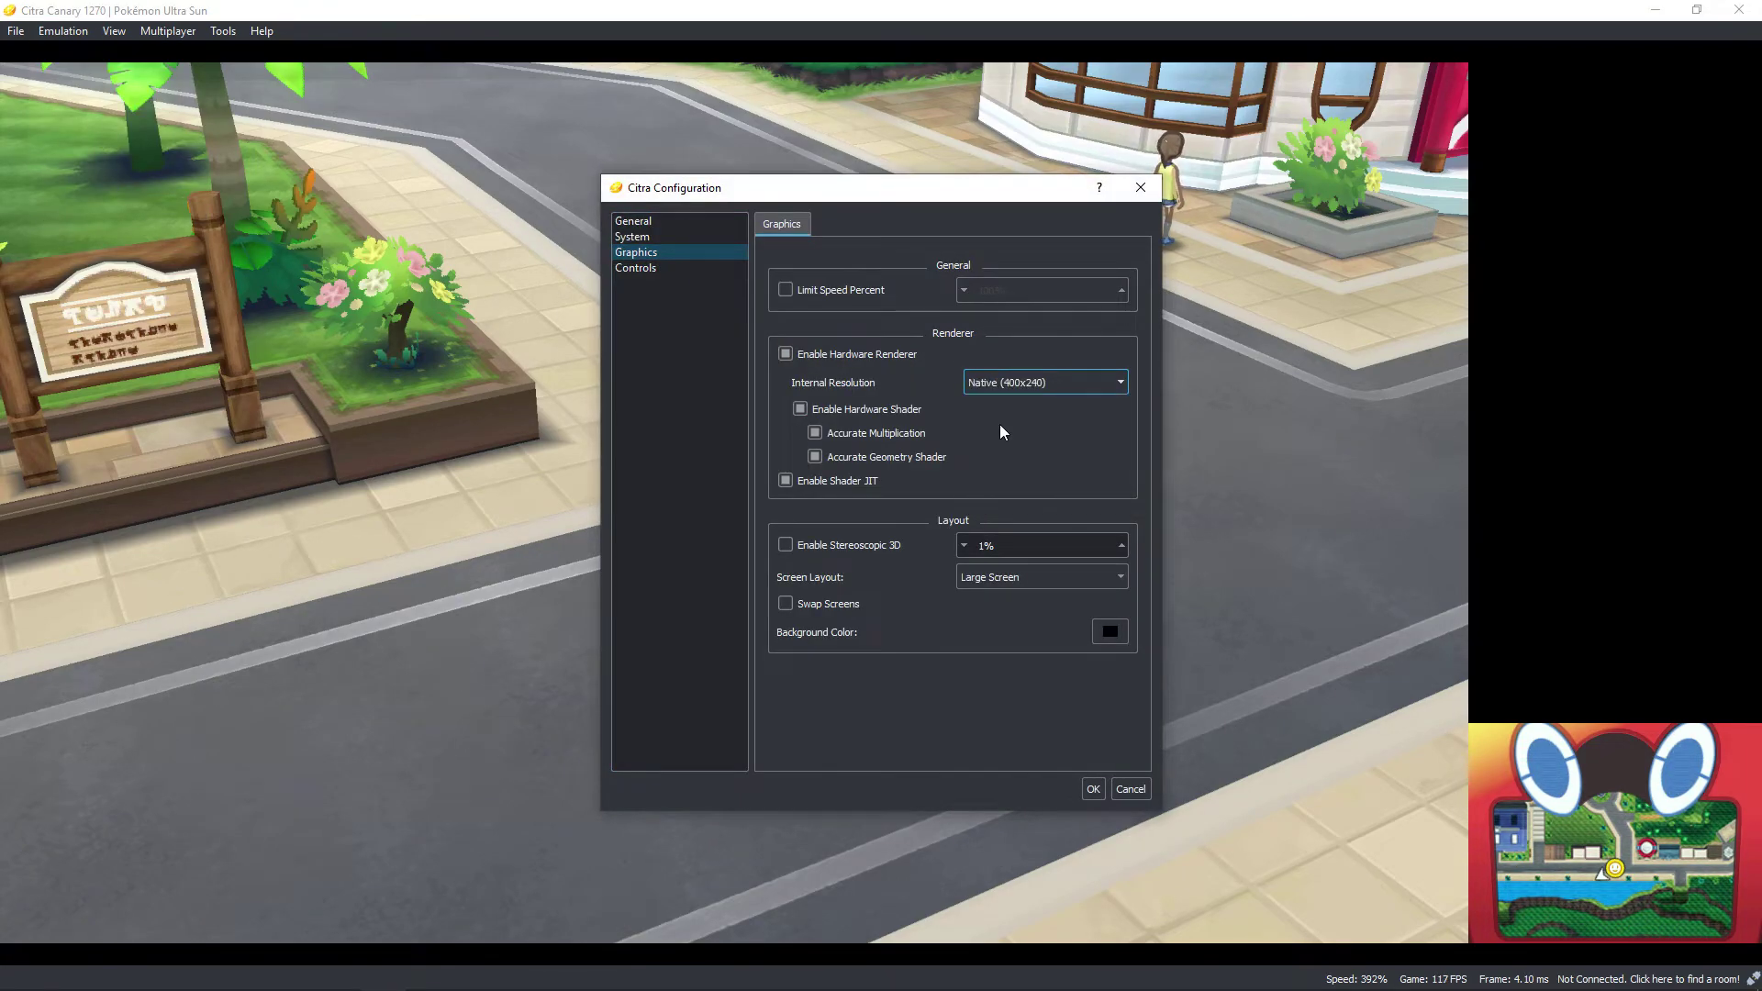
left_click(1098, 784)
Step: Walk the character up the road, then right and down to view the pixelated graphics
key("Up")
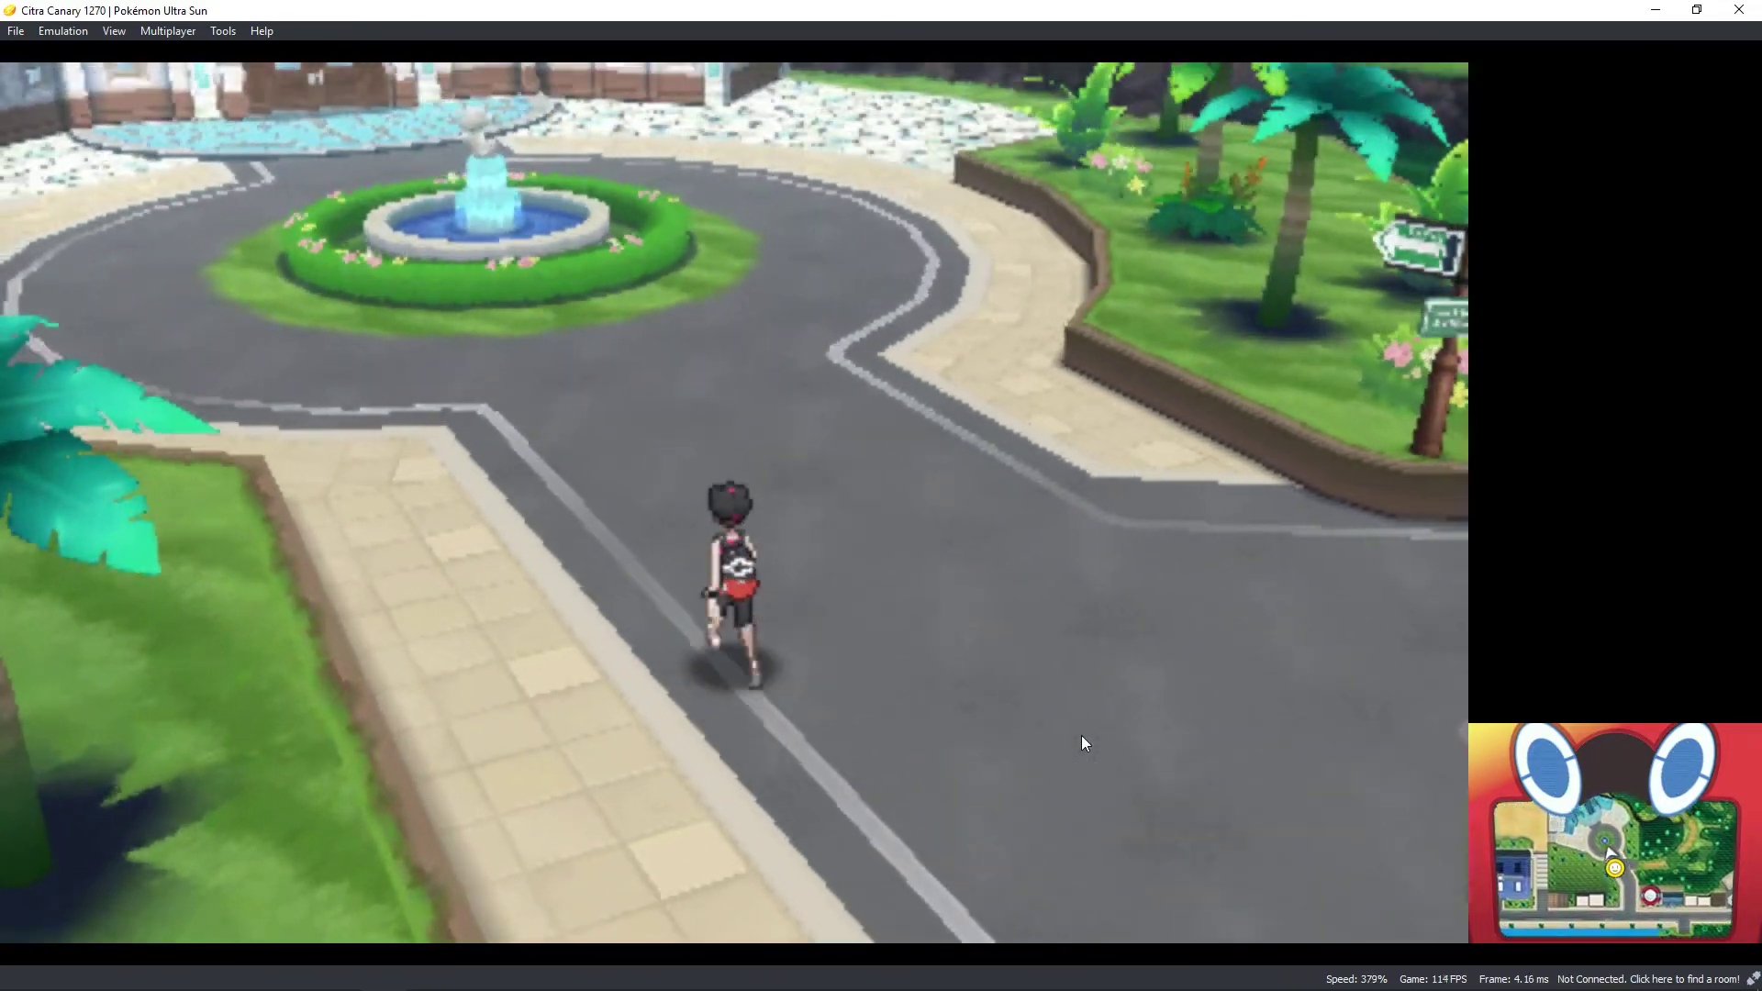
key("Right")
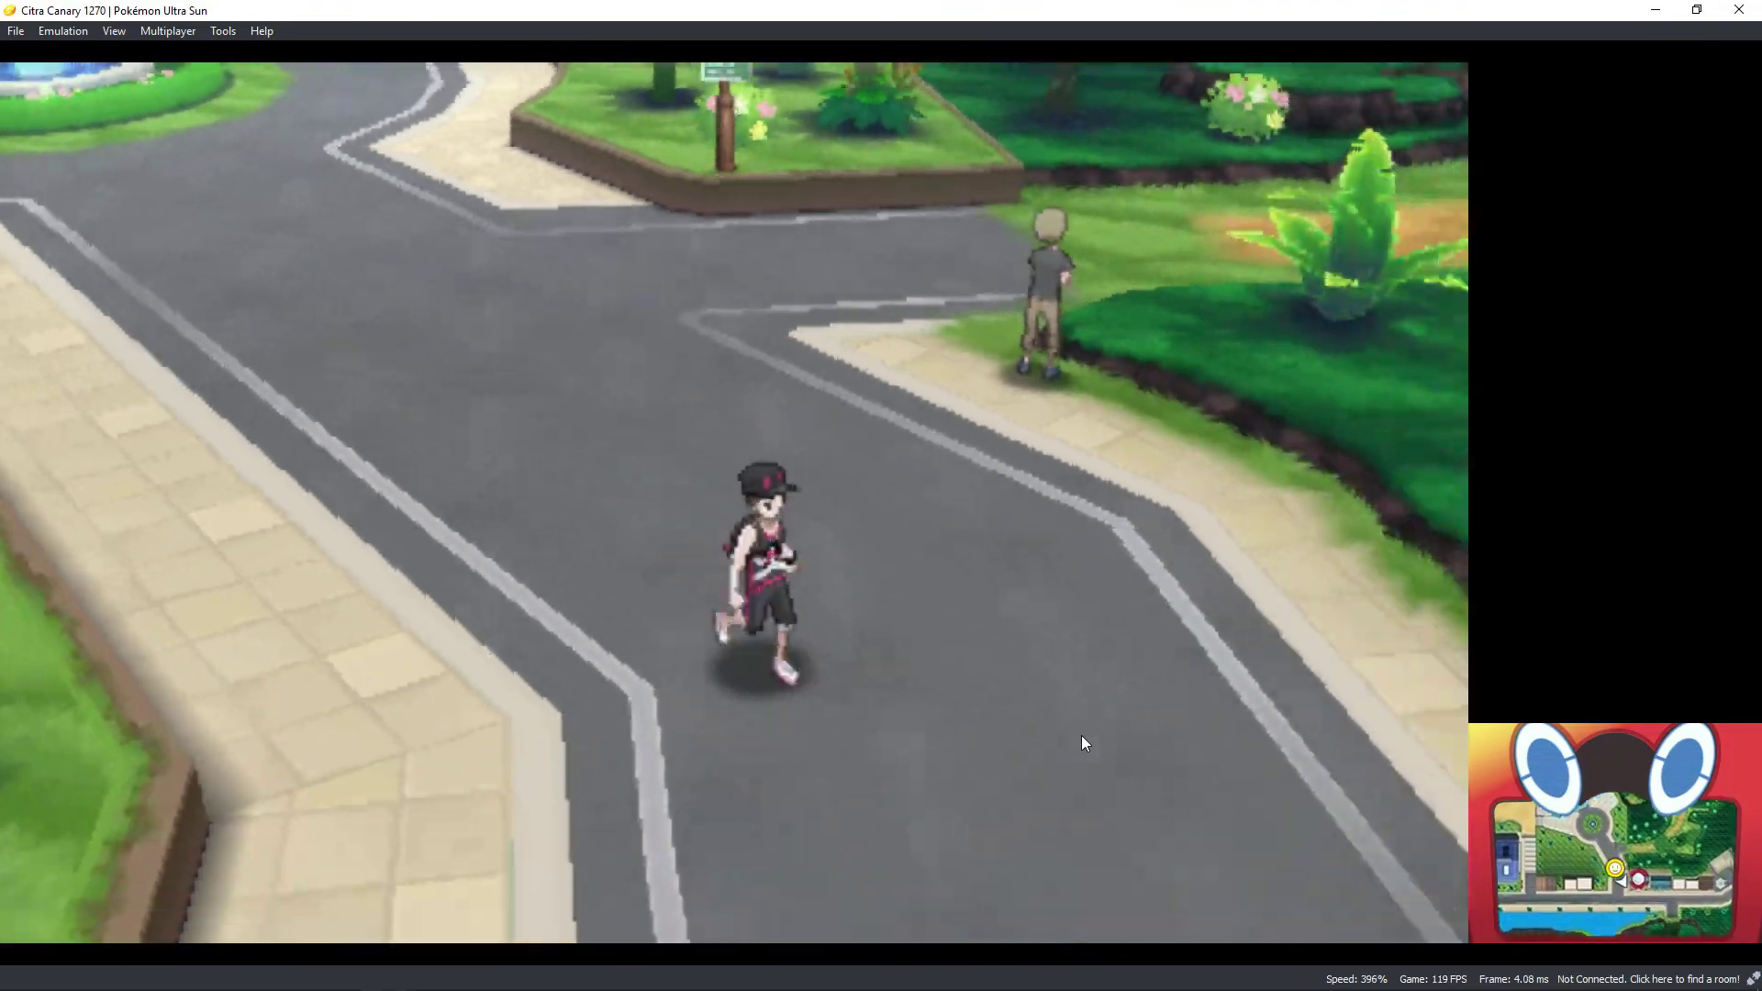
key("Down")
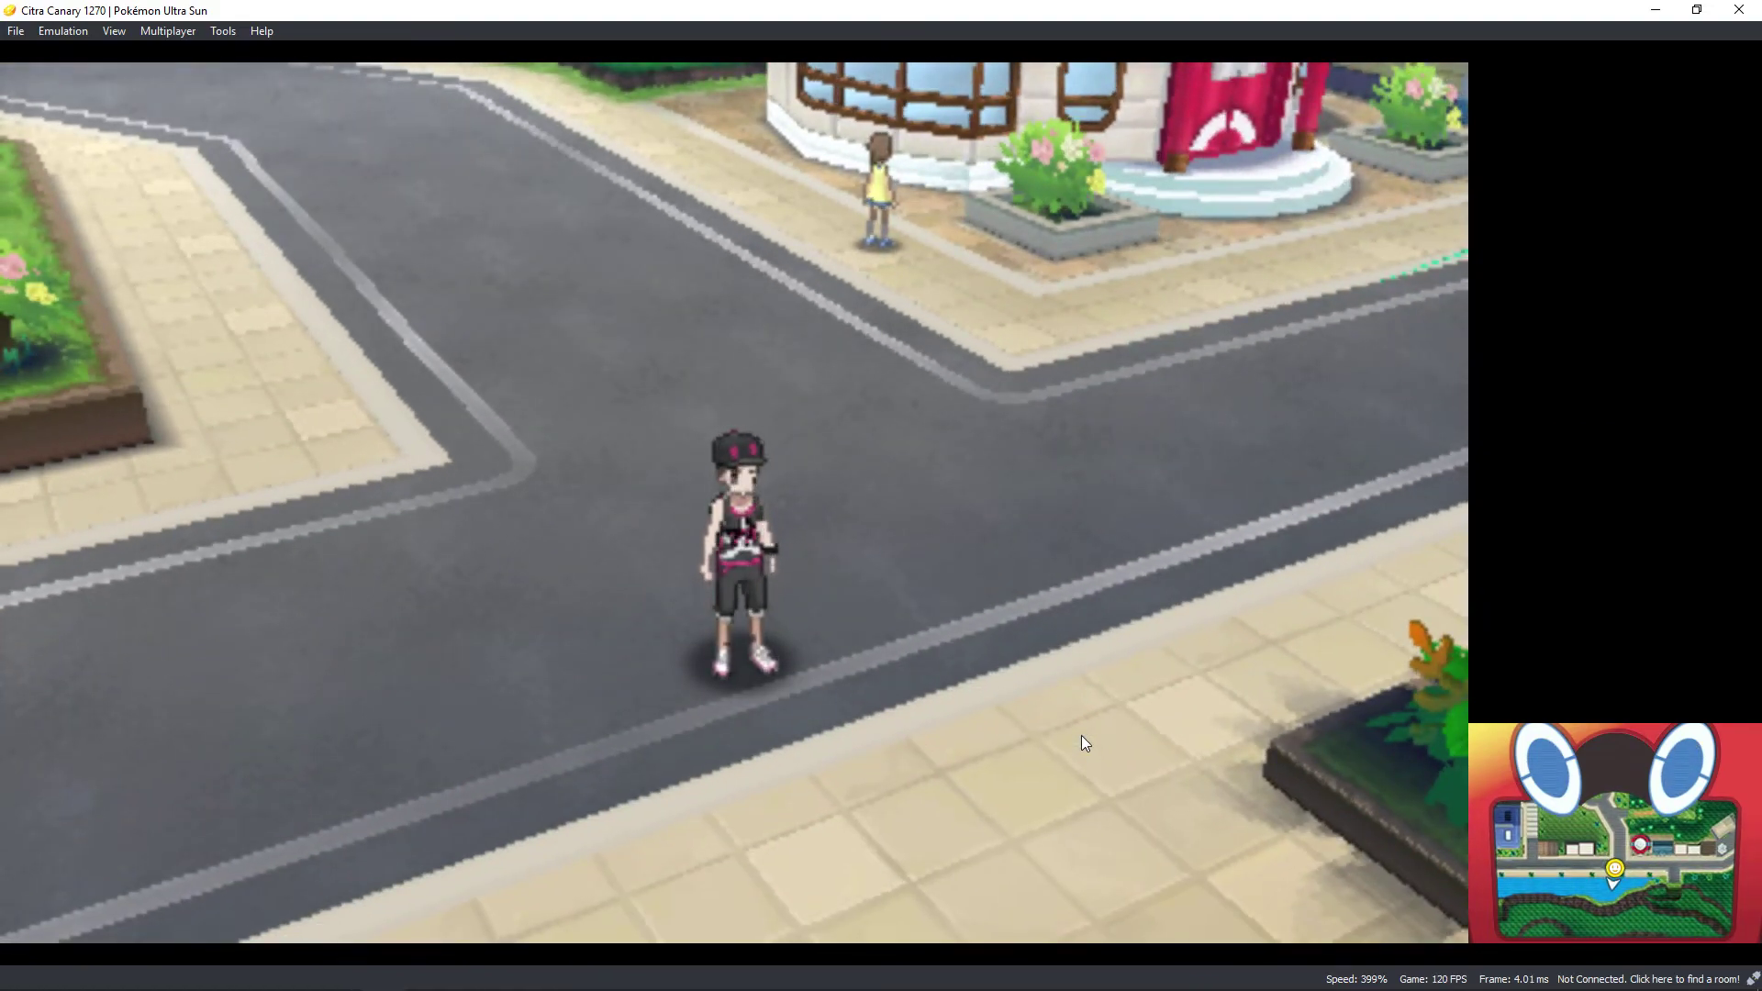
Step: Set the internal resolution back to 6x Native (2400x1440) and apply it
left_click(61, 32)
left_click(136, 176)
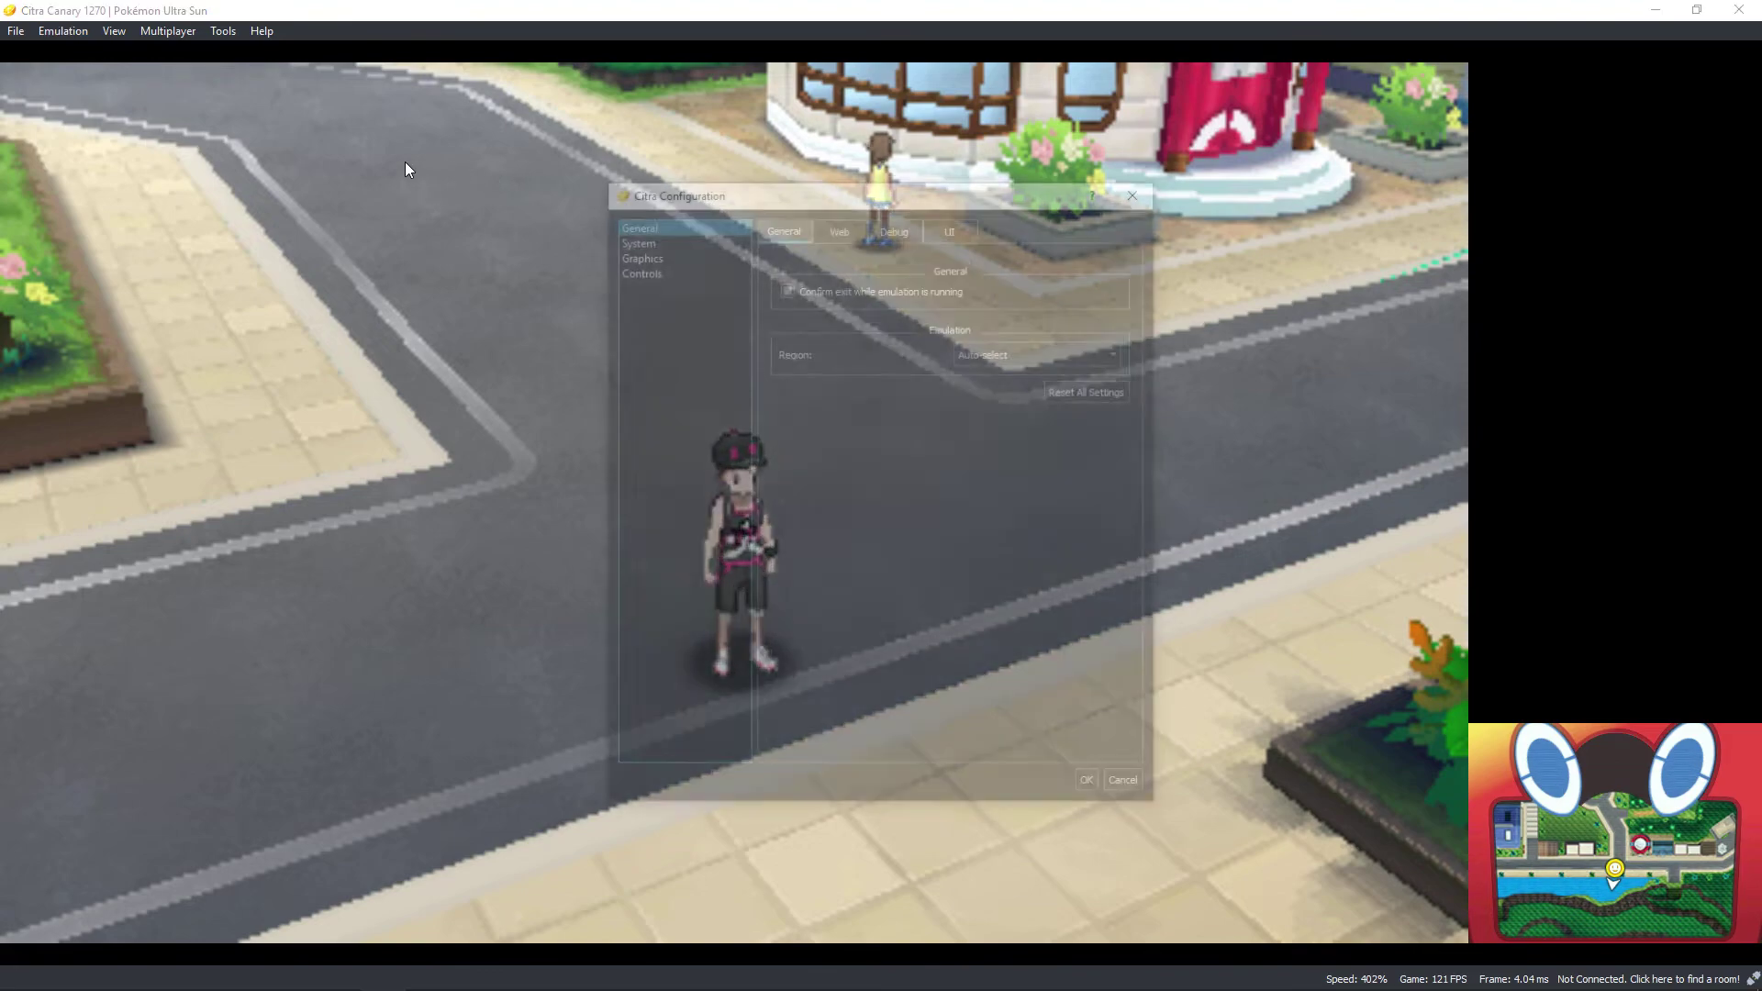
left_click(687, 252)
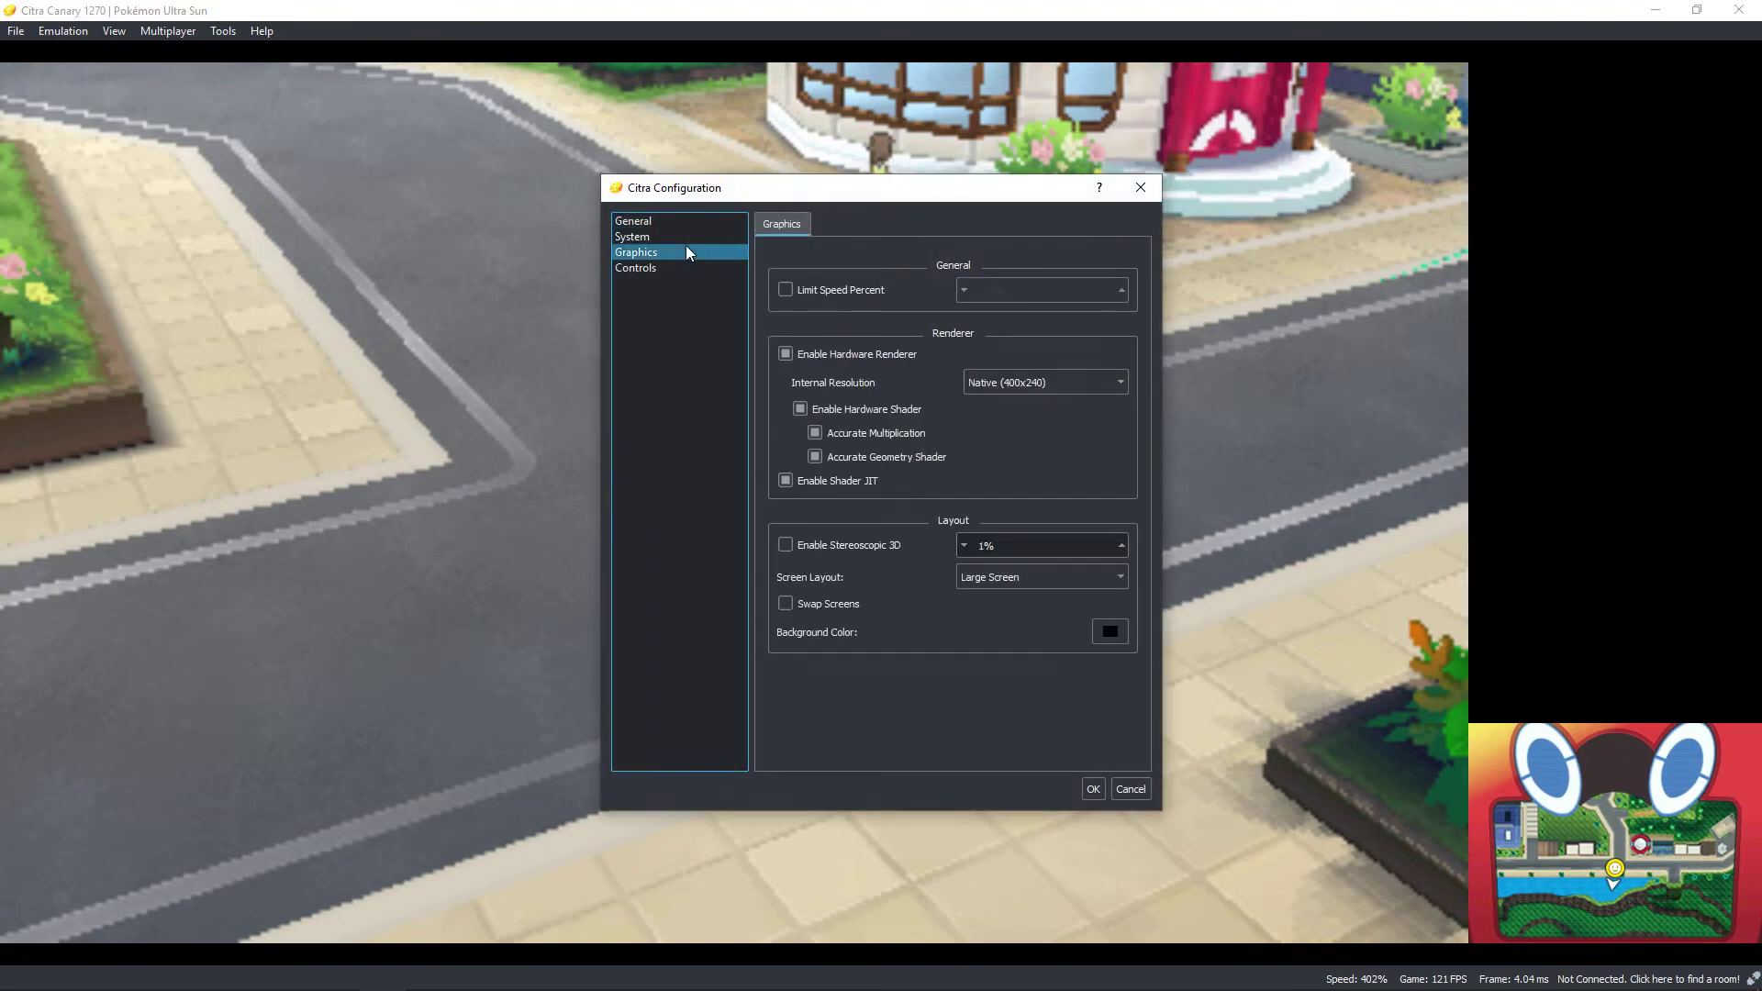
left_click(1012, 390)
left_click(1018, 472)
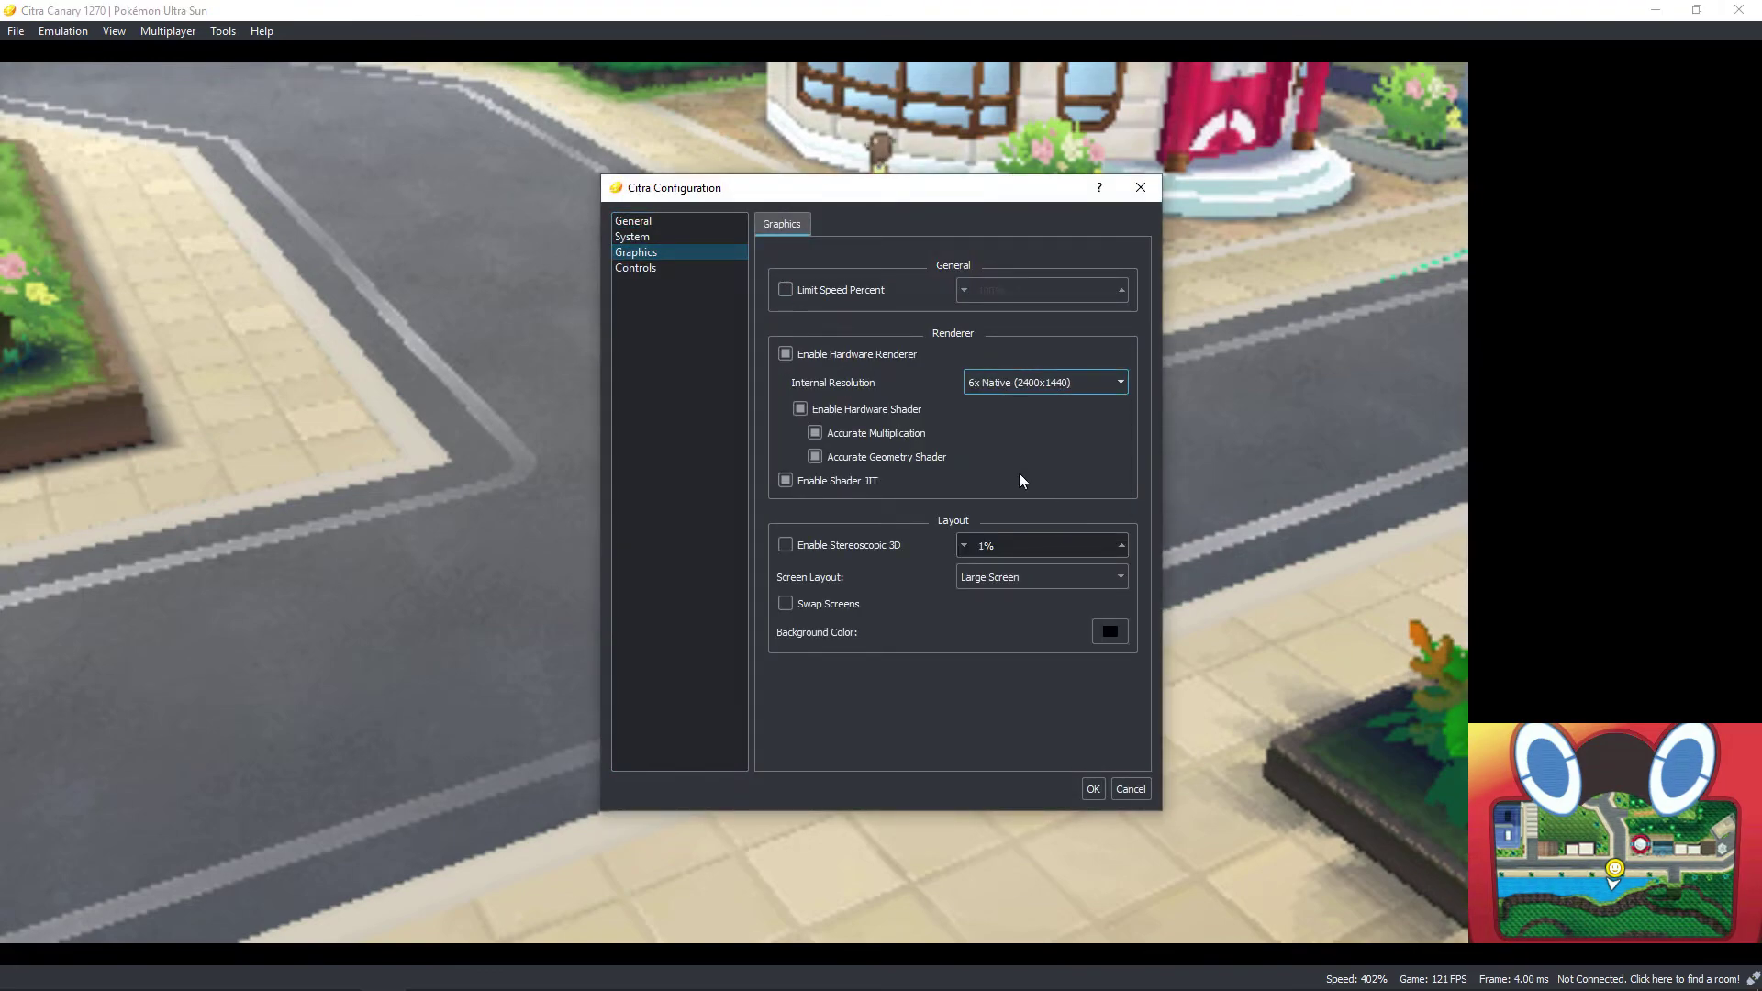
left_click(1092, 785)
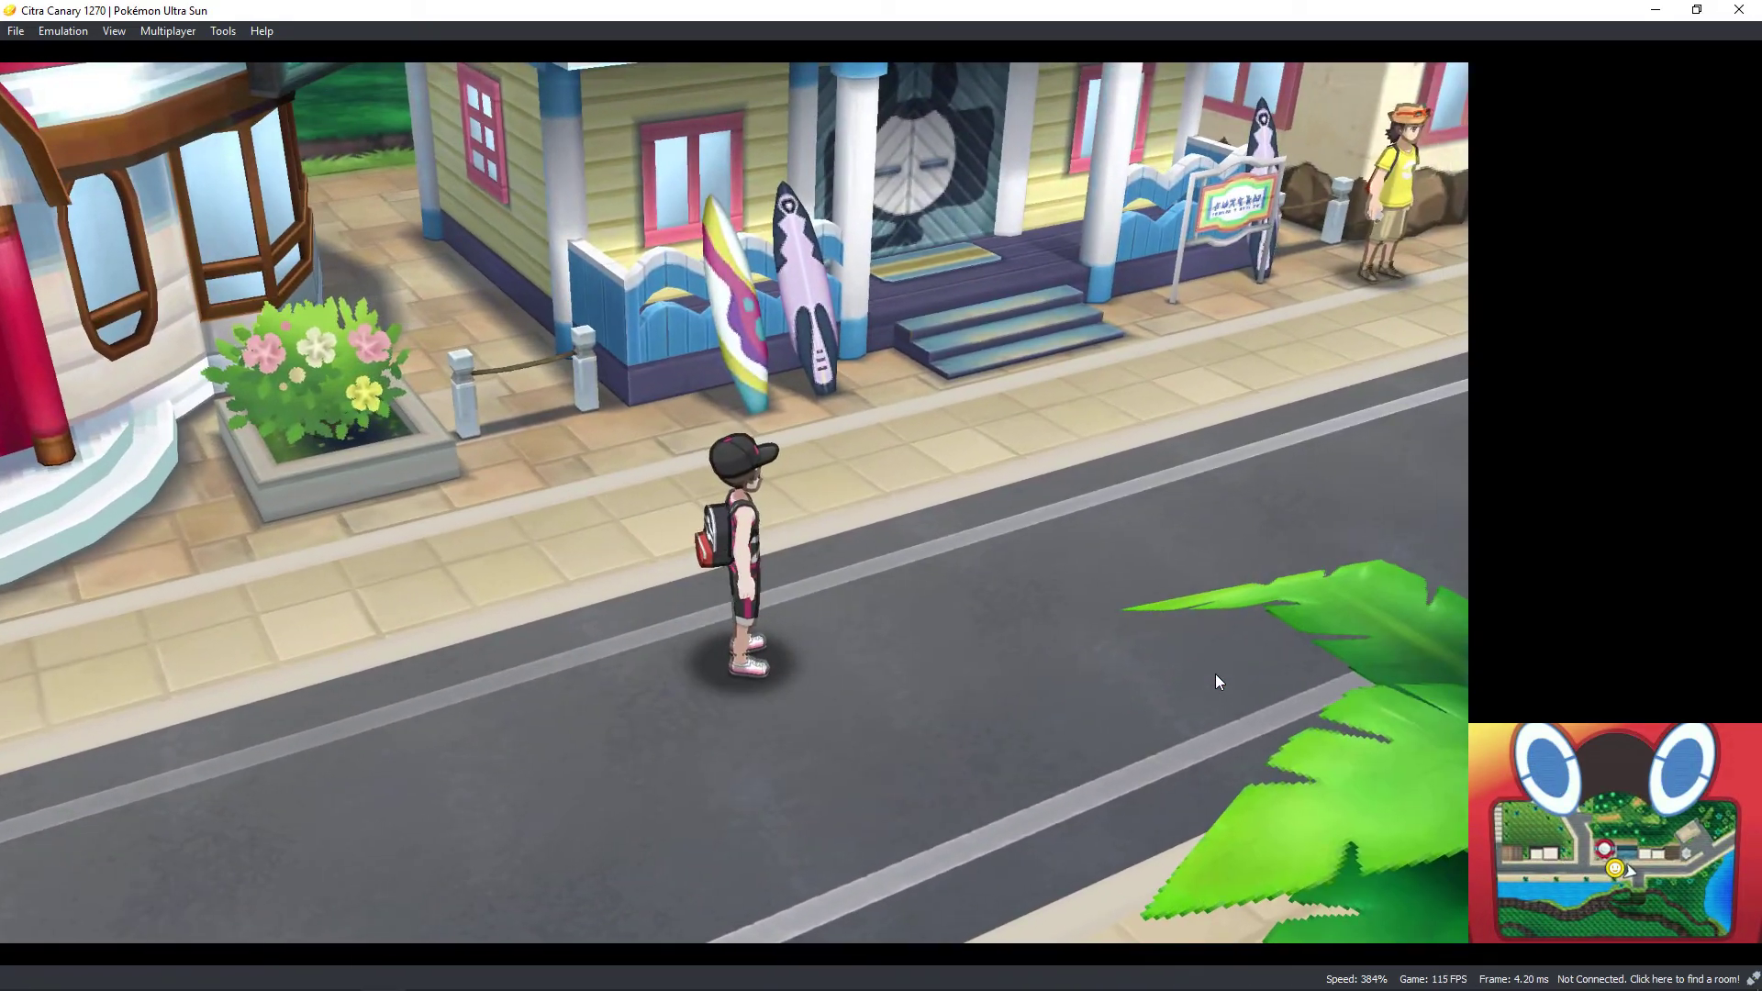
Step: Re-enable Limit Speed Percent at 100% in the configuration and apply it
left_click(65, 31)
left_click(152, 185)
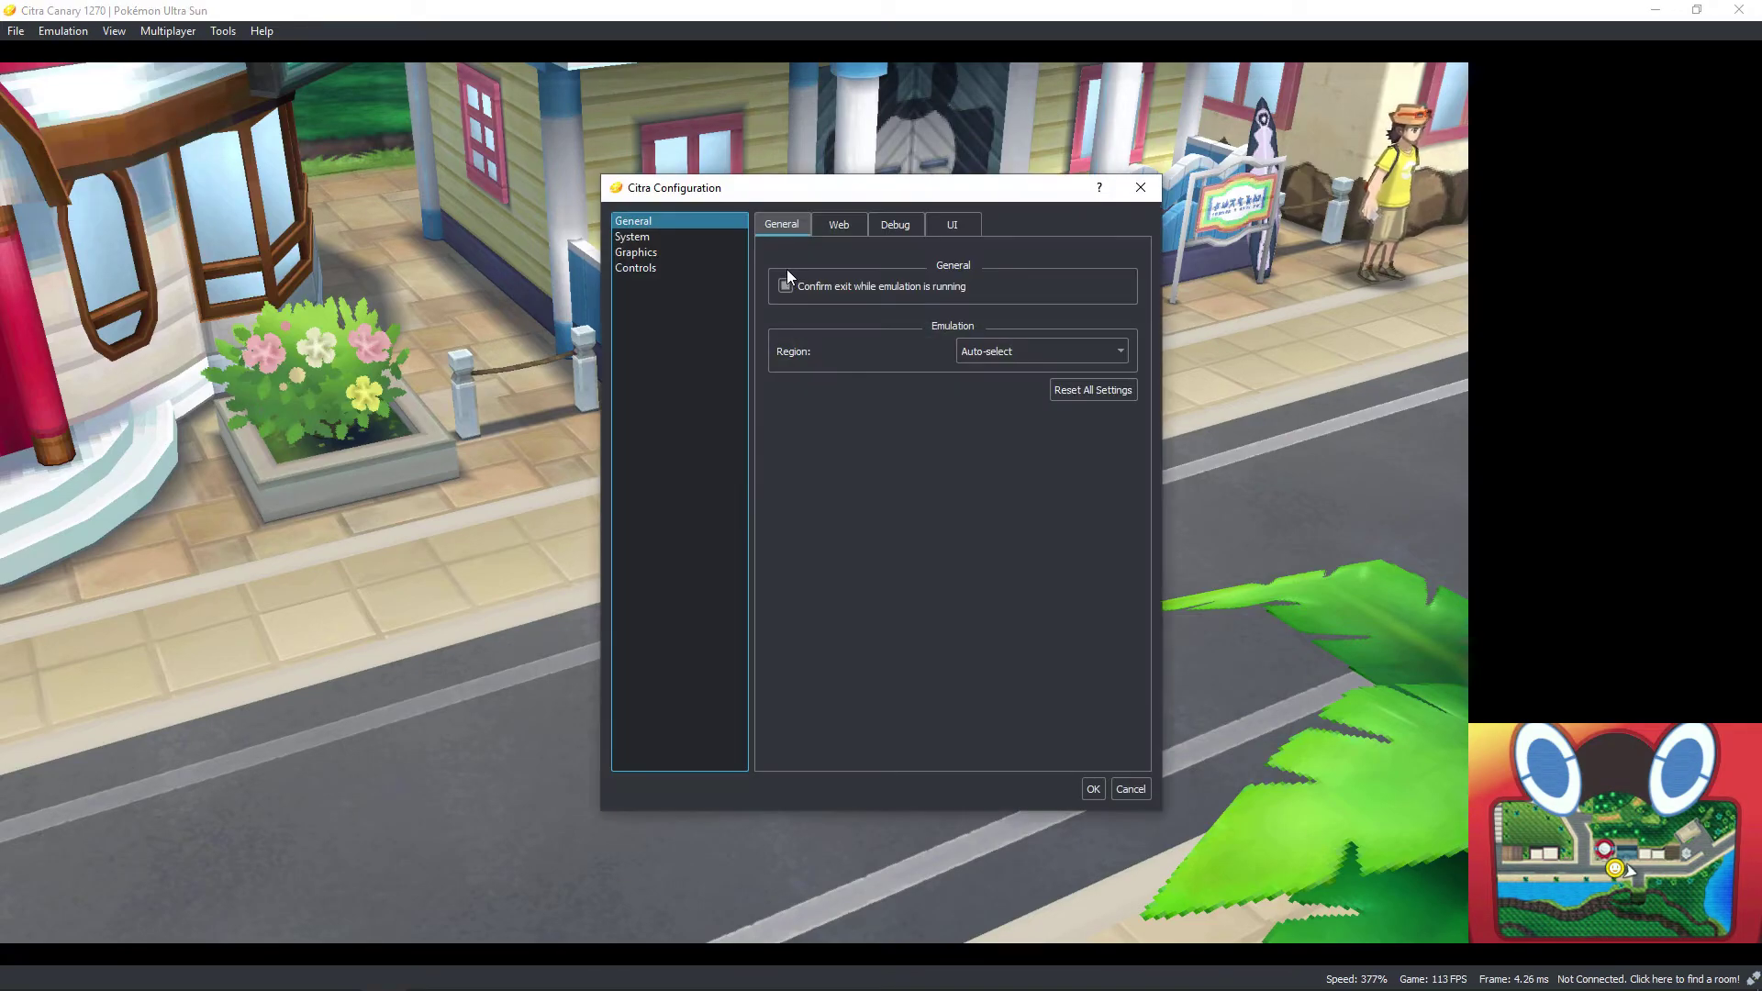
left_click(666, 255)
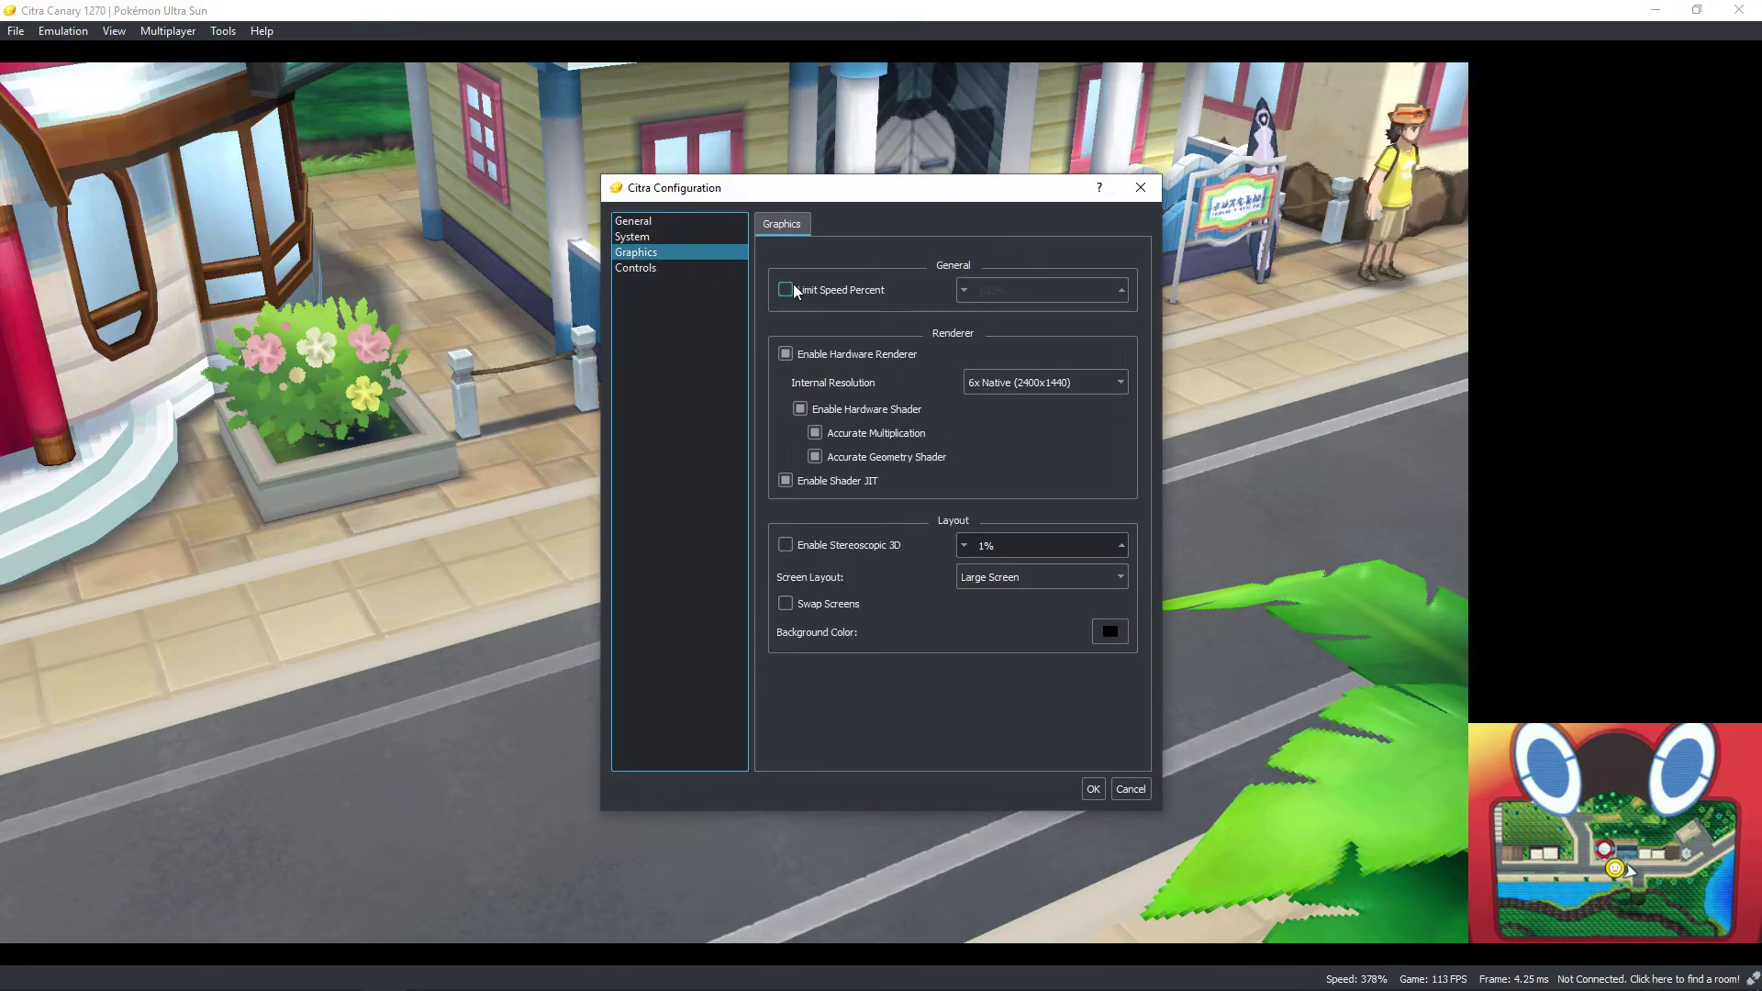
left_click(1093, 790)
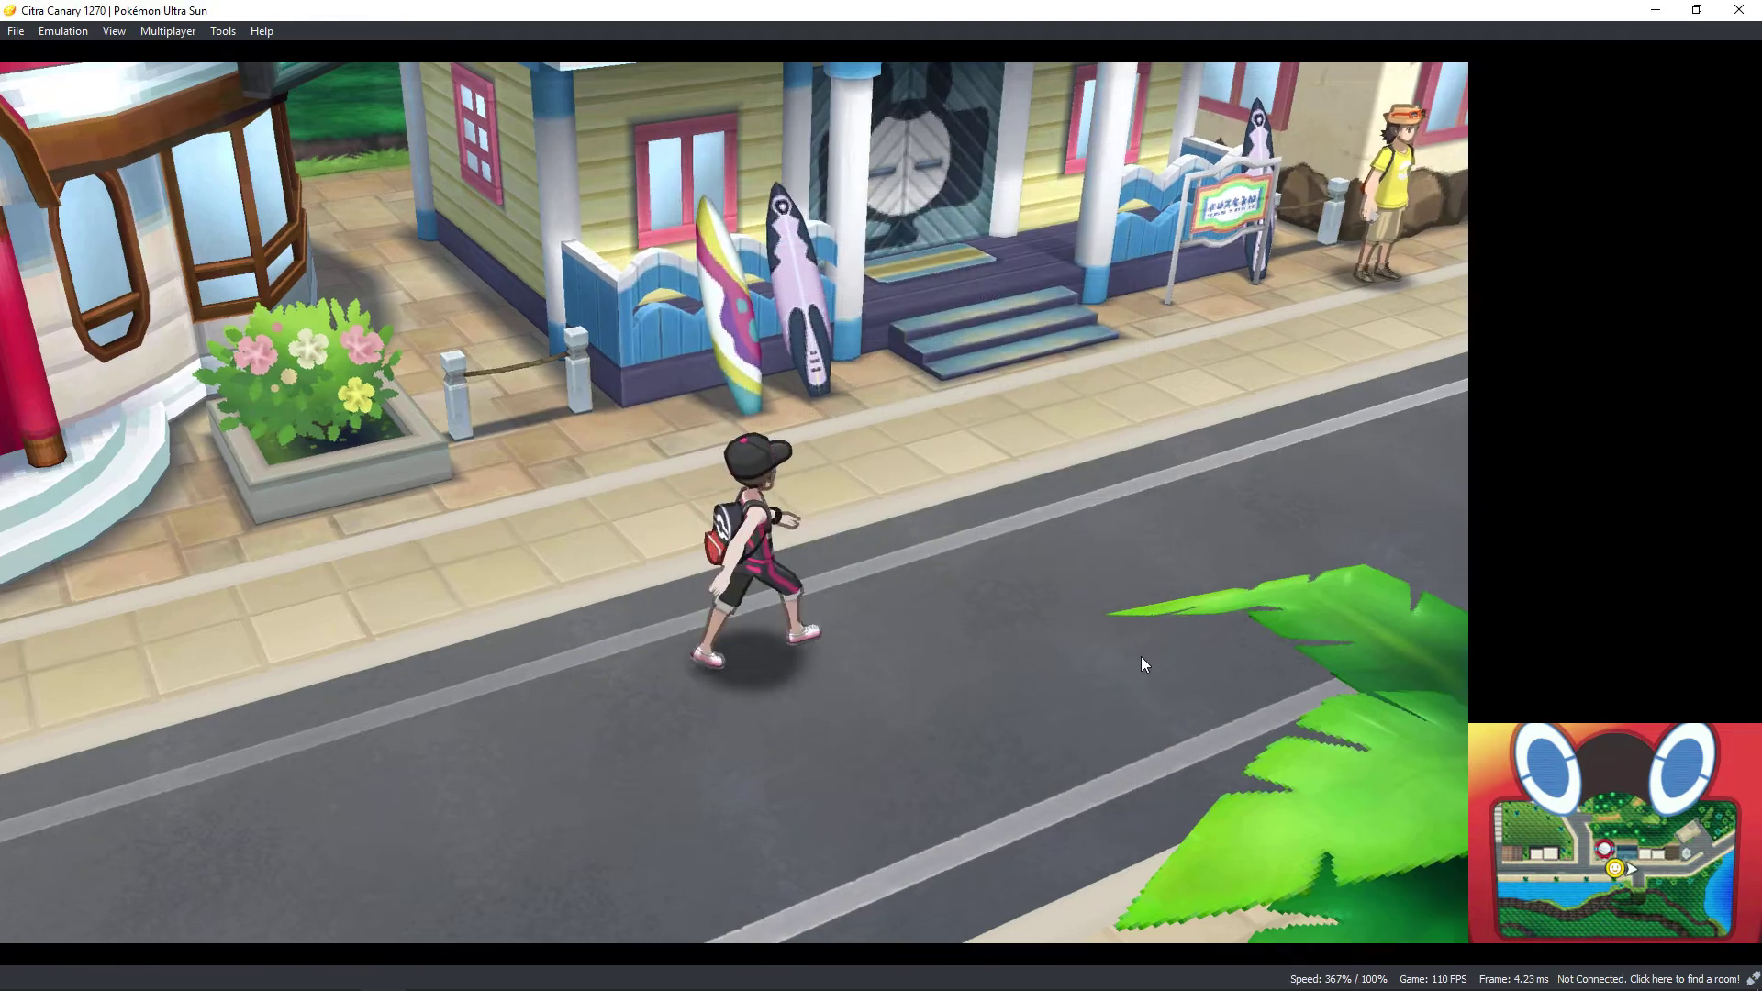
Step: Enter Festival Plaza and run right past the red tent, shop counter and gift shop
key("Left")
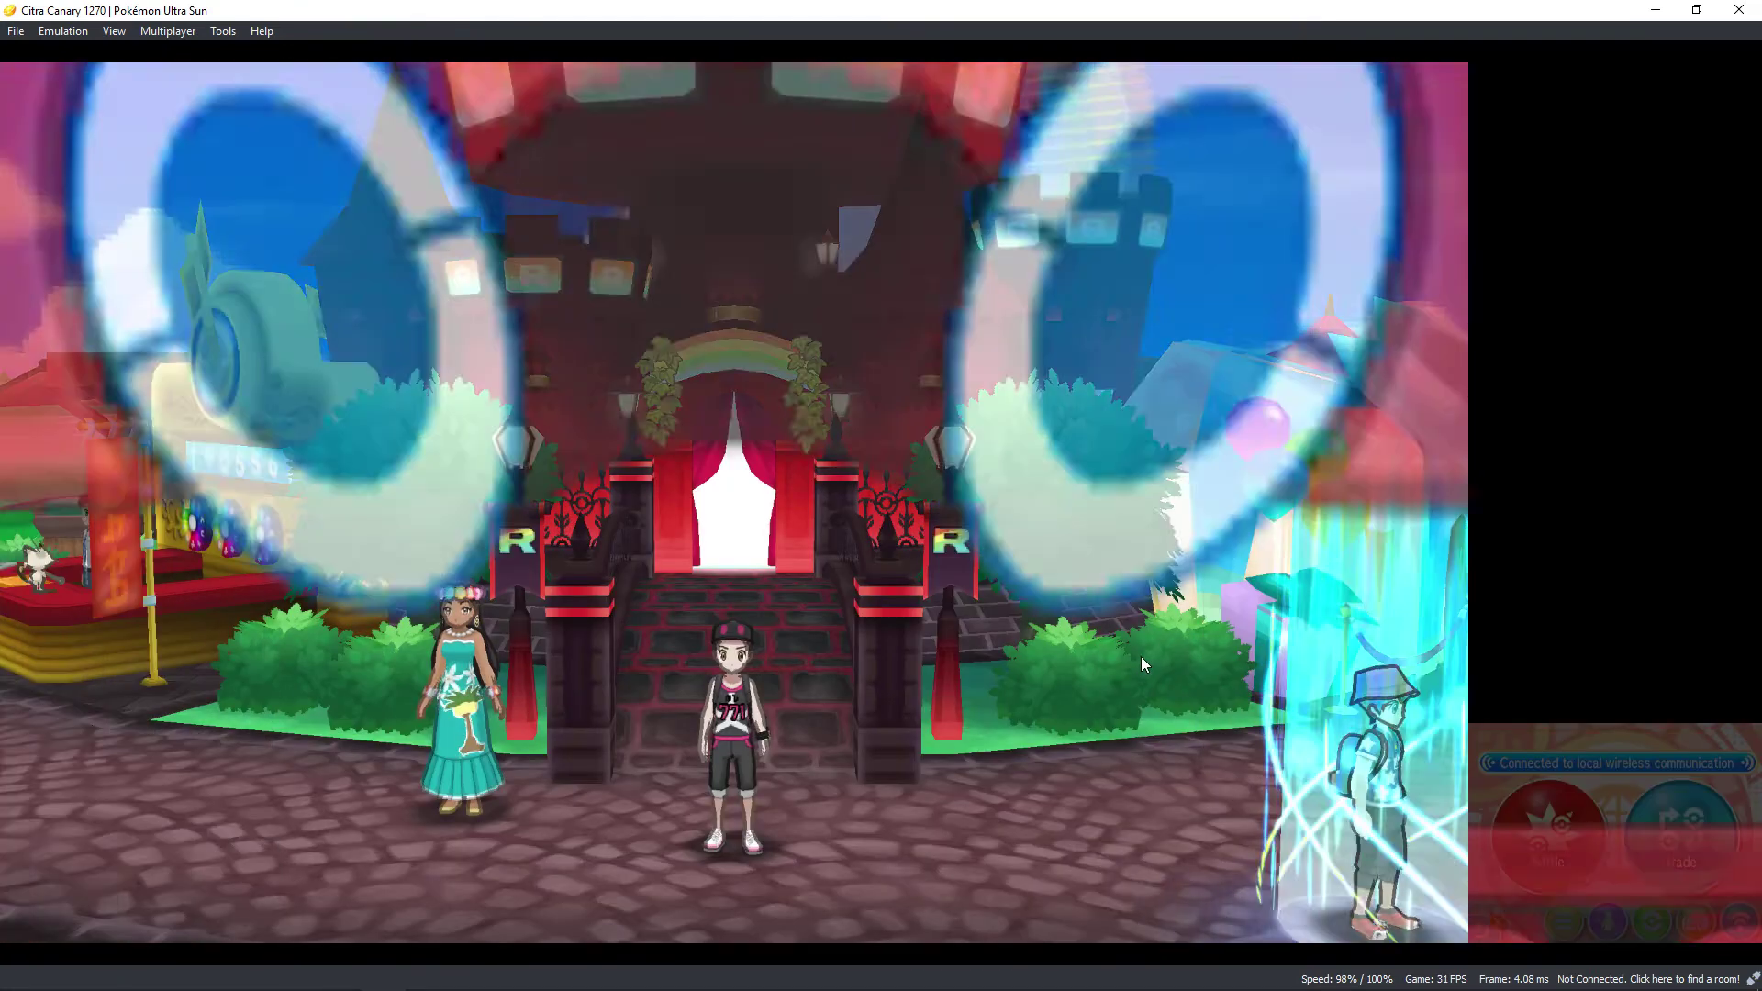
key("Right")
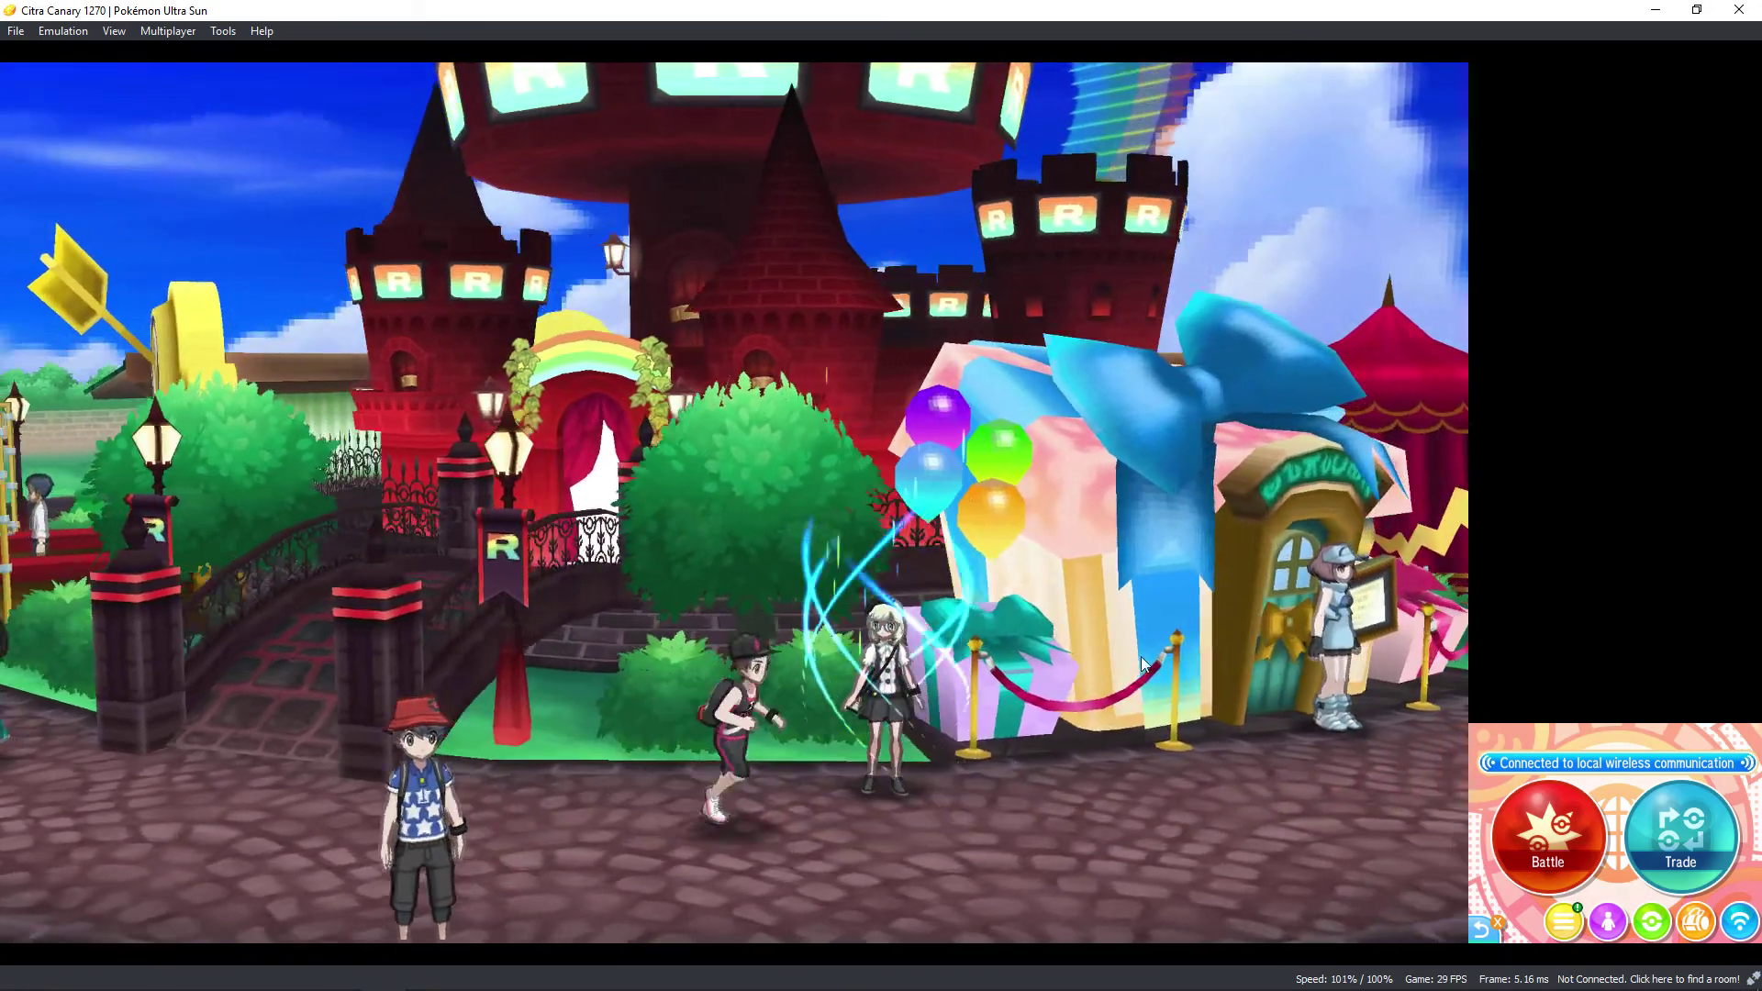
key("Right")
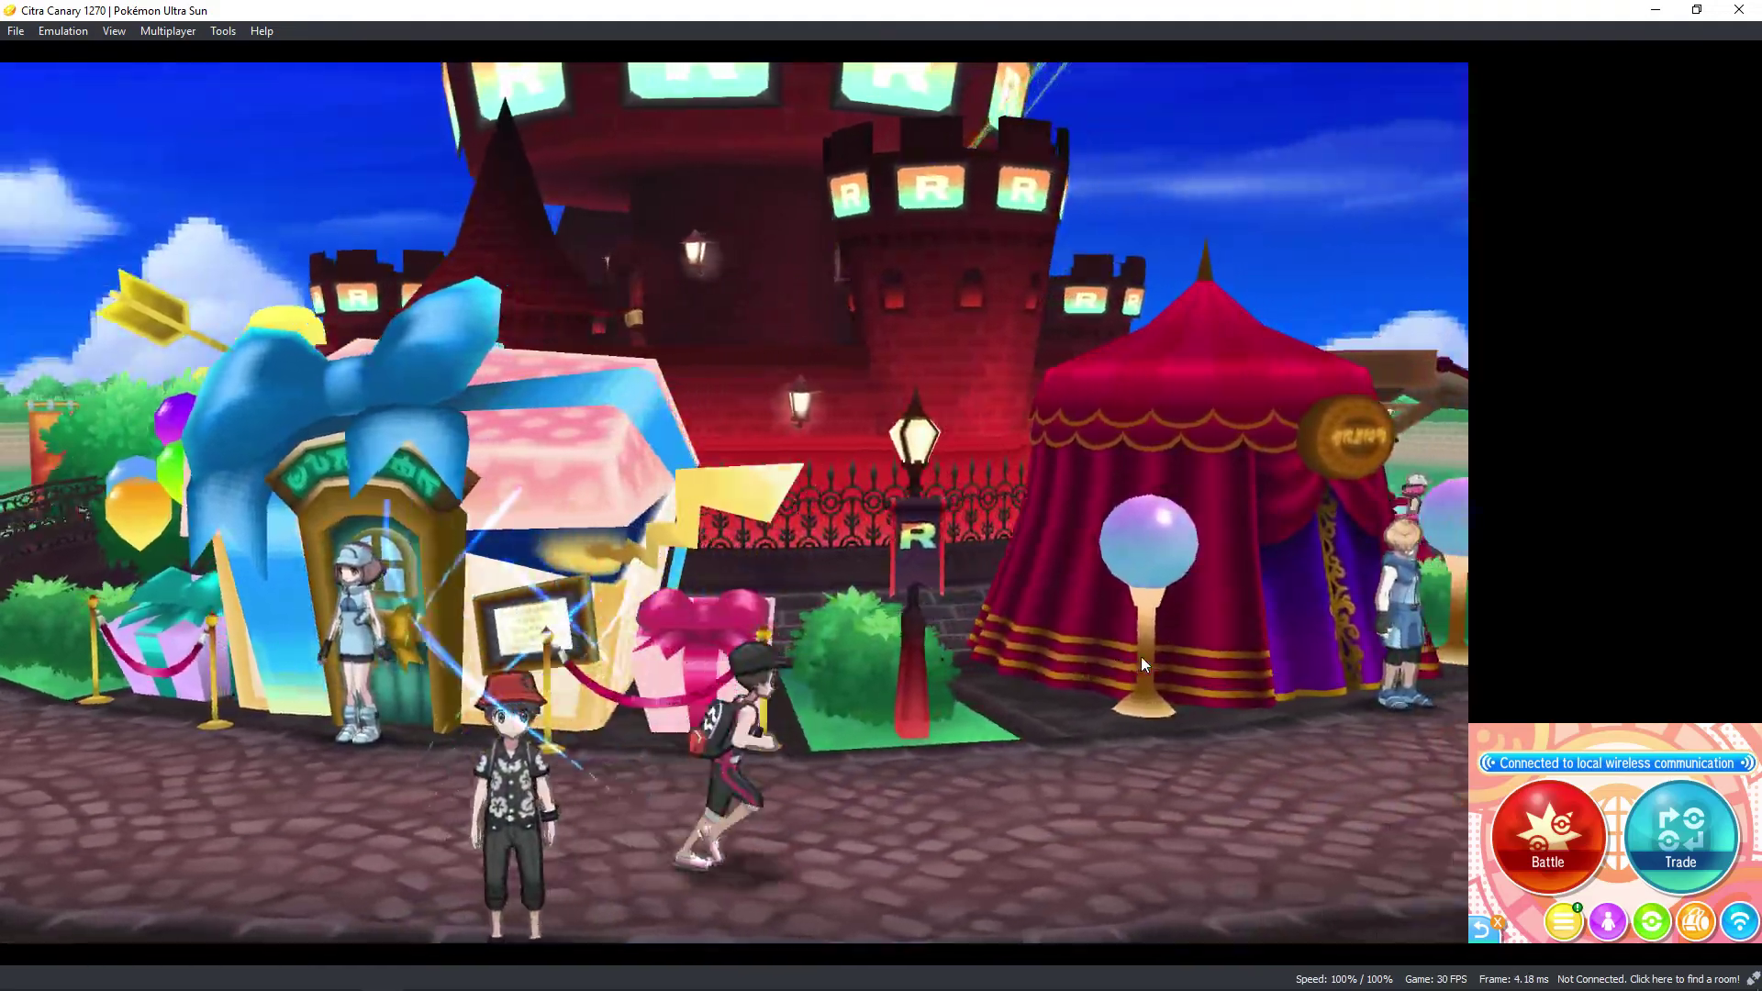
key("Right")
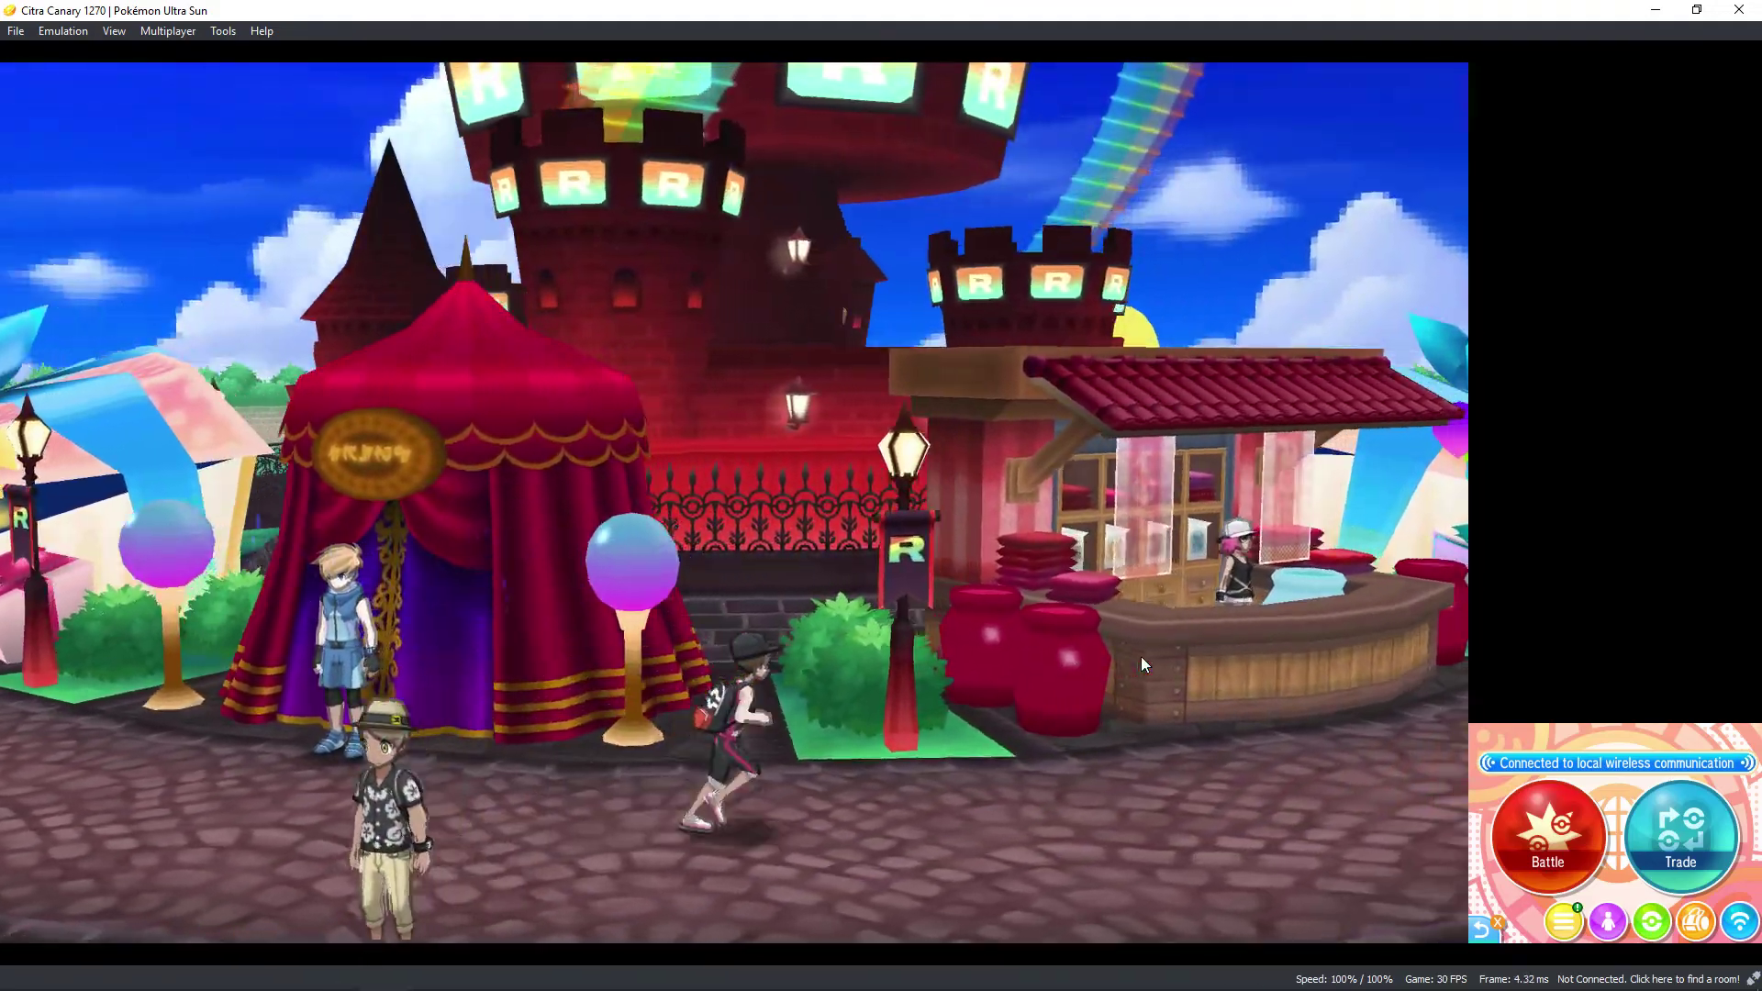
key("Right")
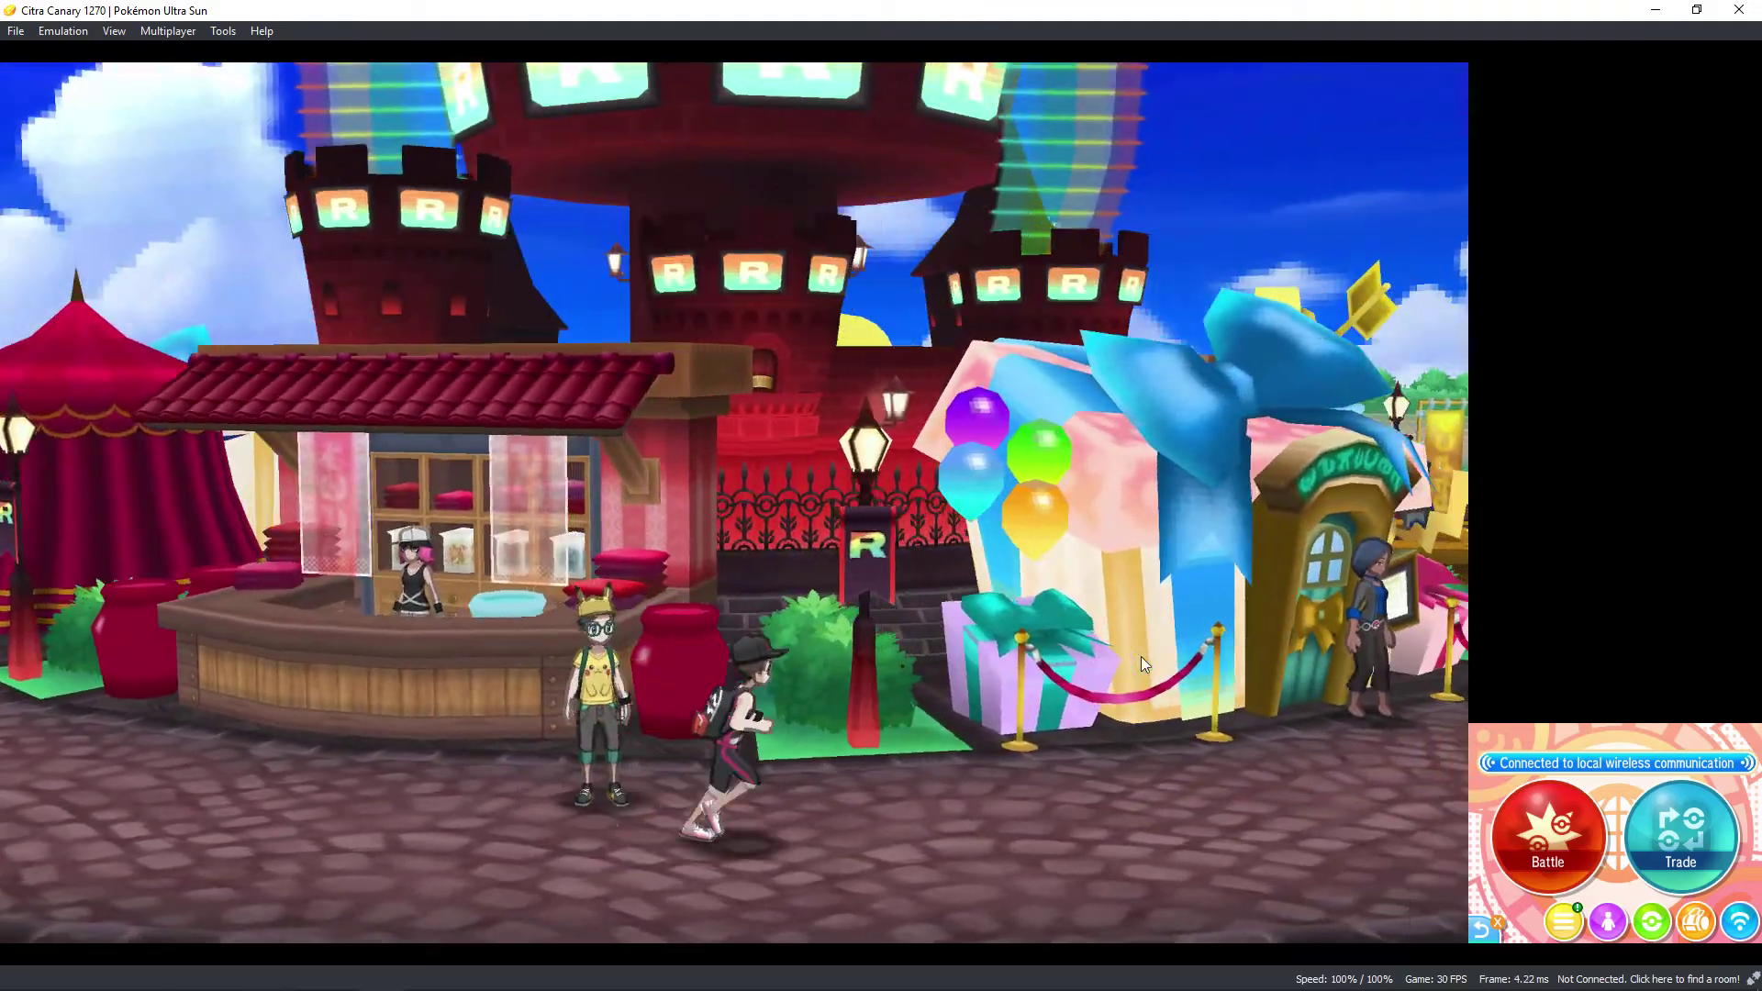
key("Right")
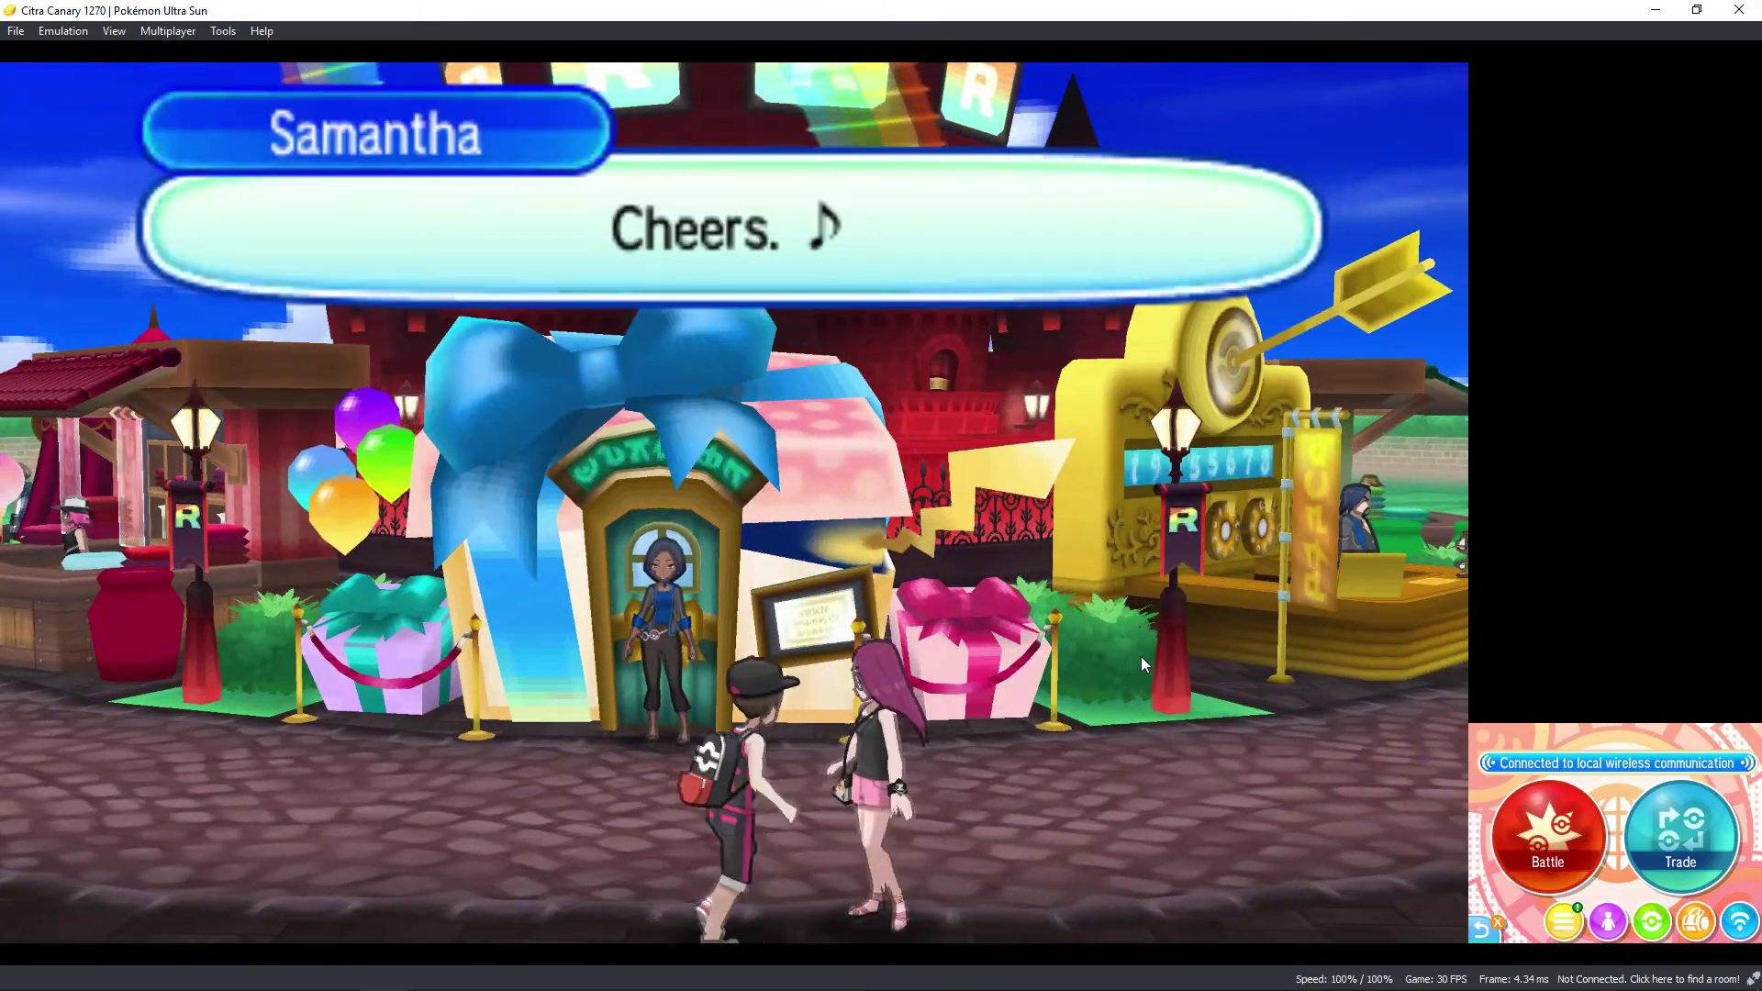
key("Right")
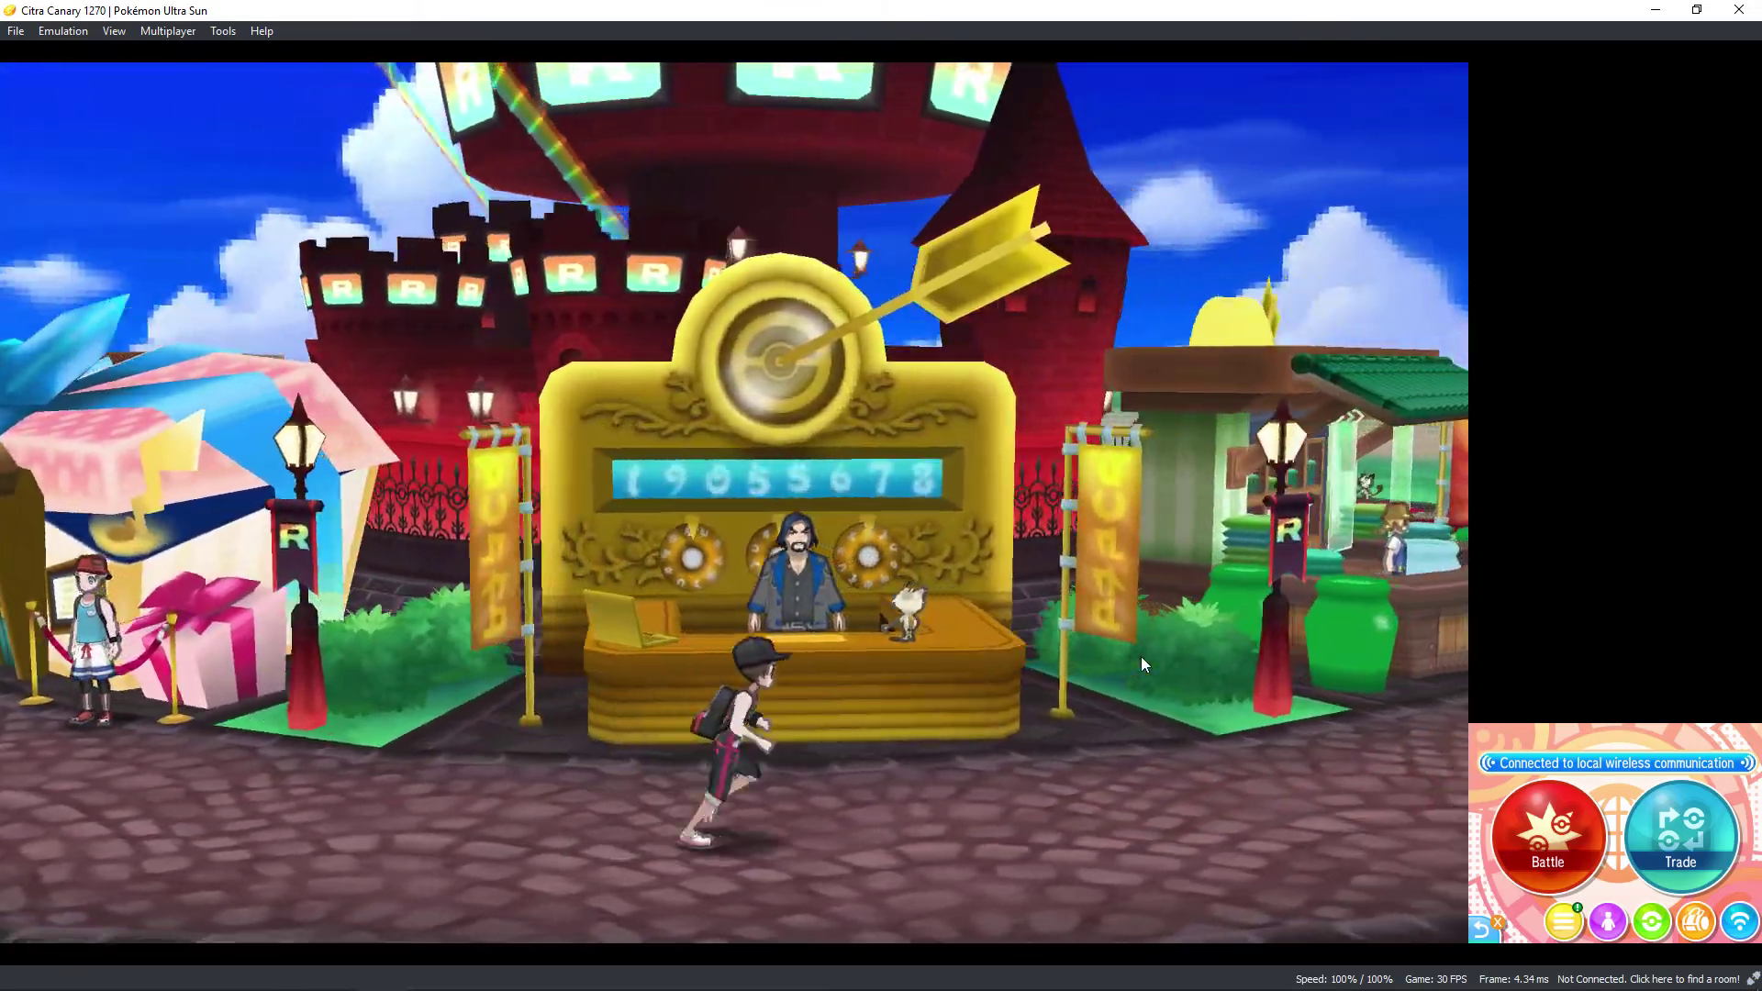
key("Right")
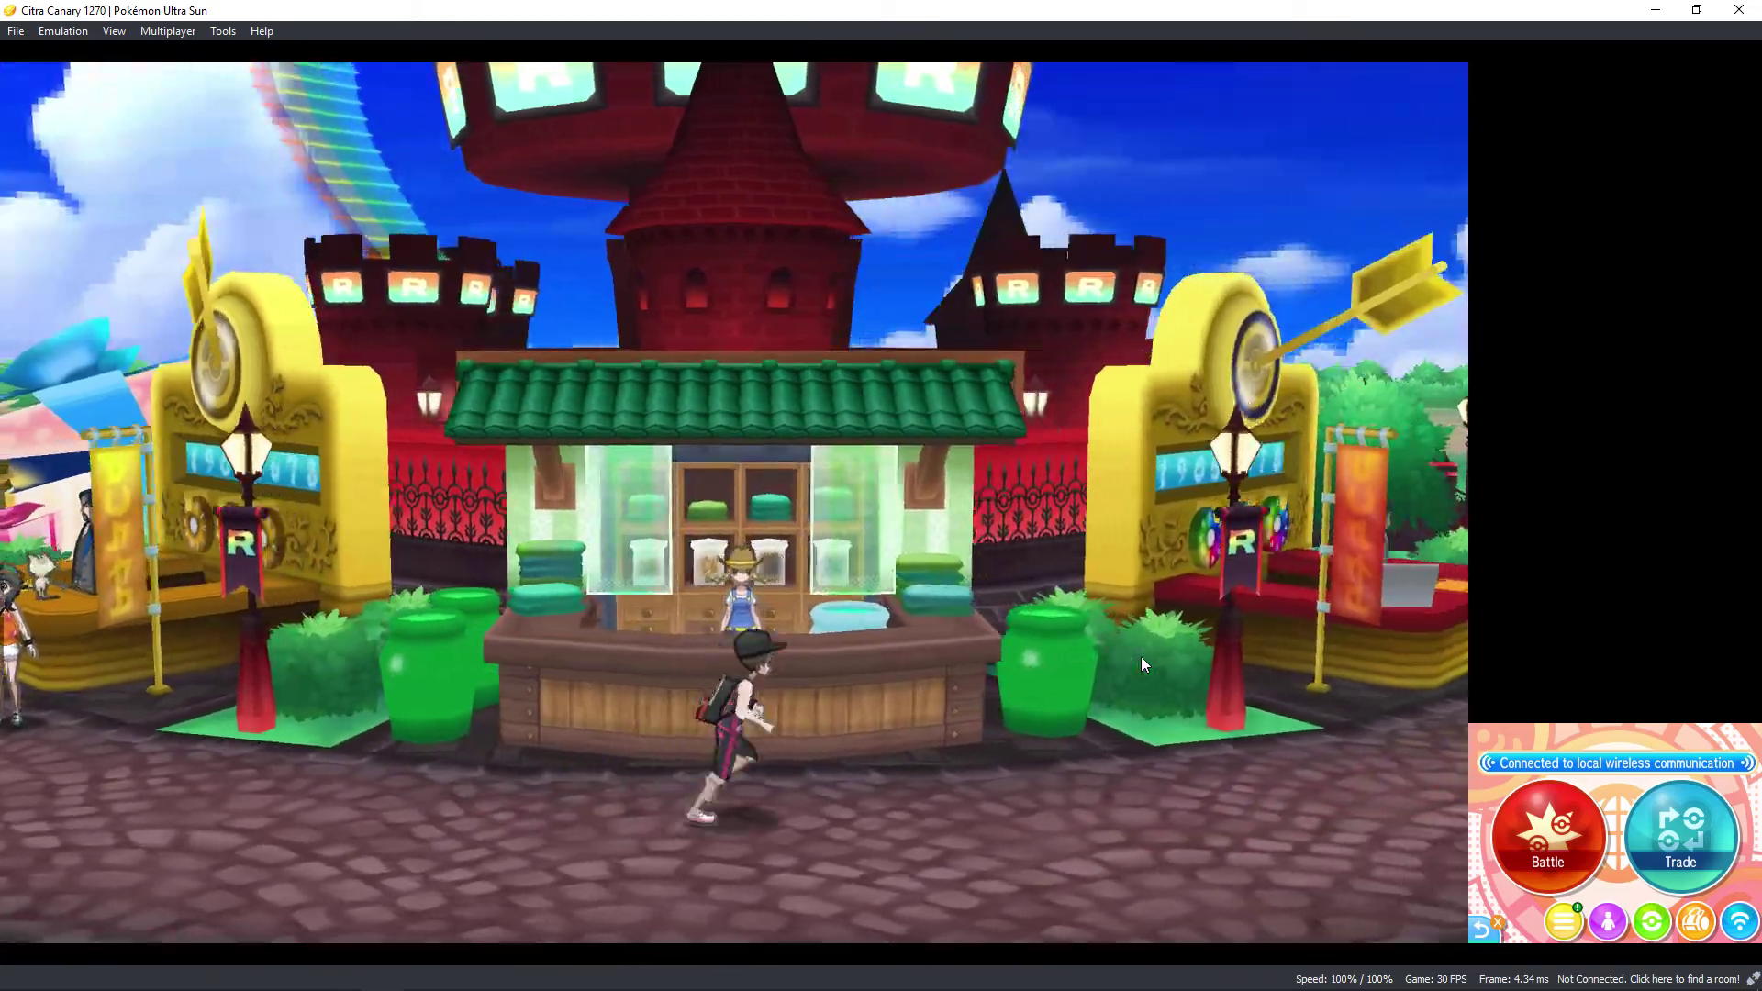
Step: Keep running right past the bridge, shops and yellow target stall, then turn left
key("Right")
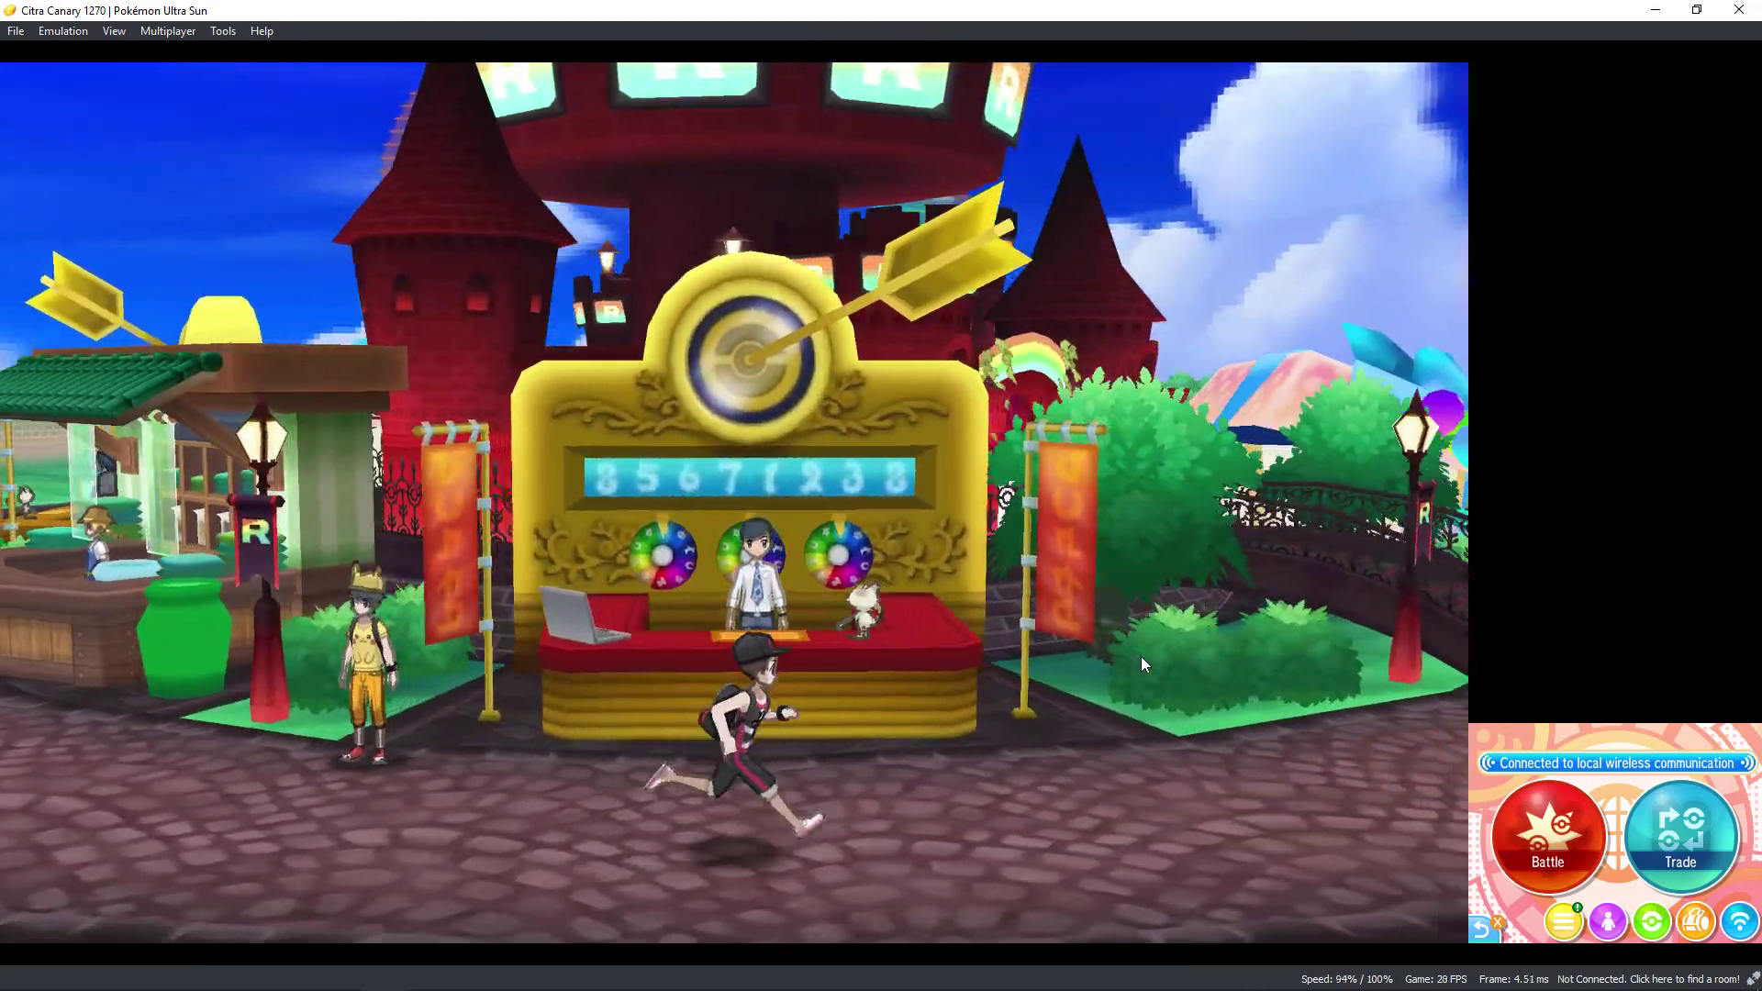
key("Right")
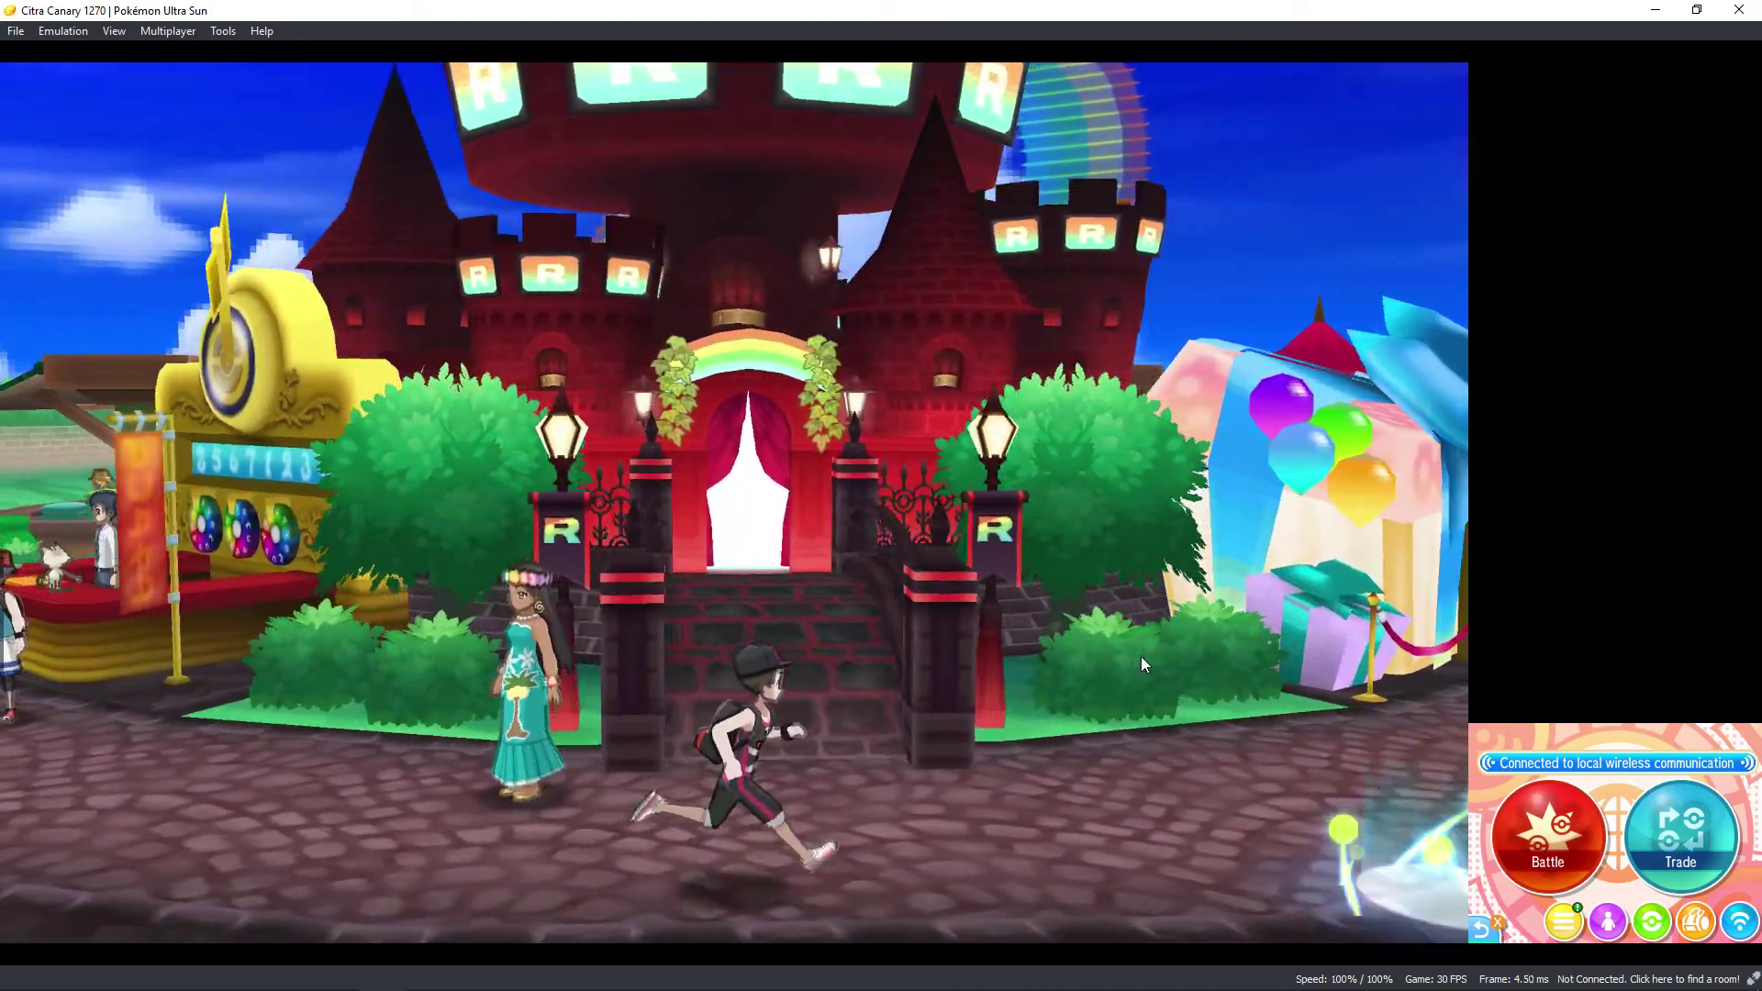
key("Right")
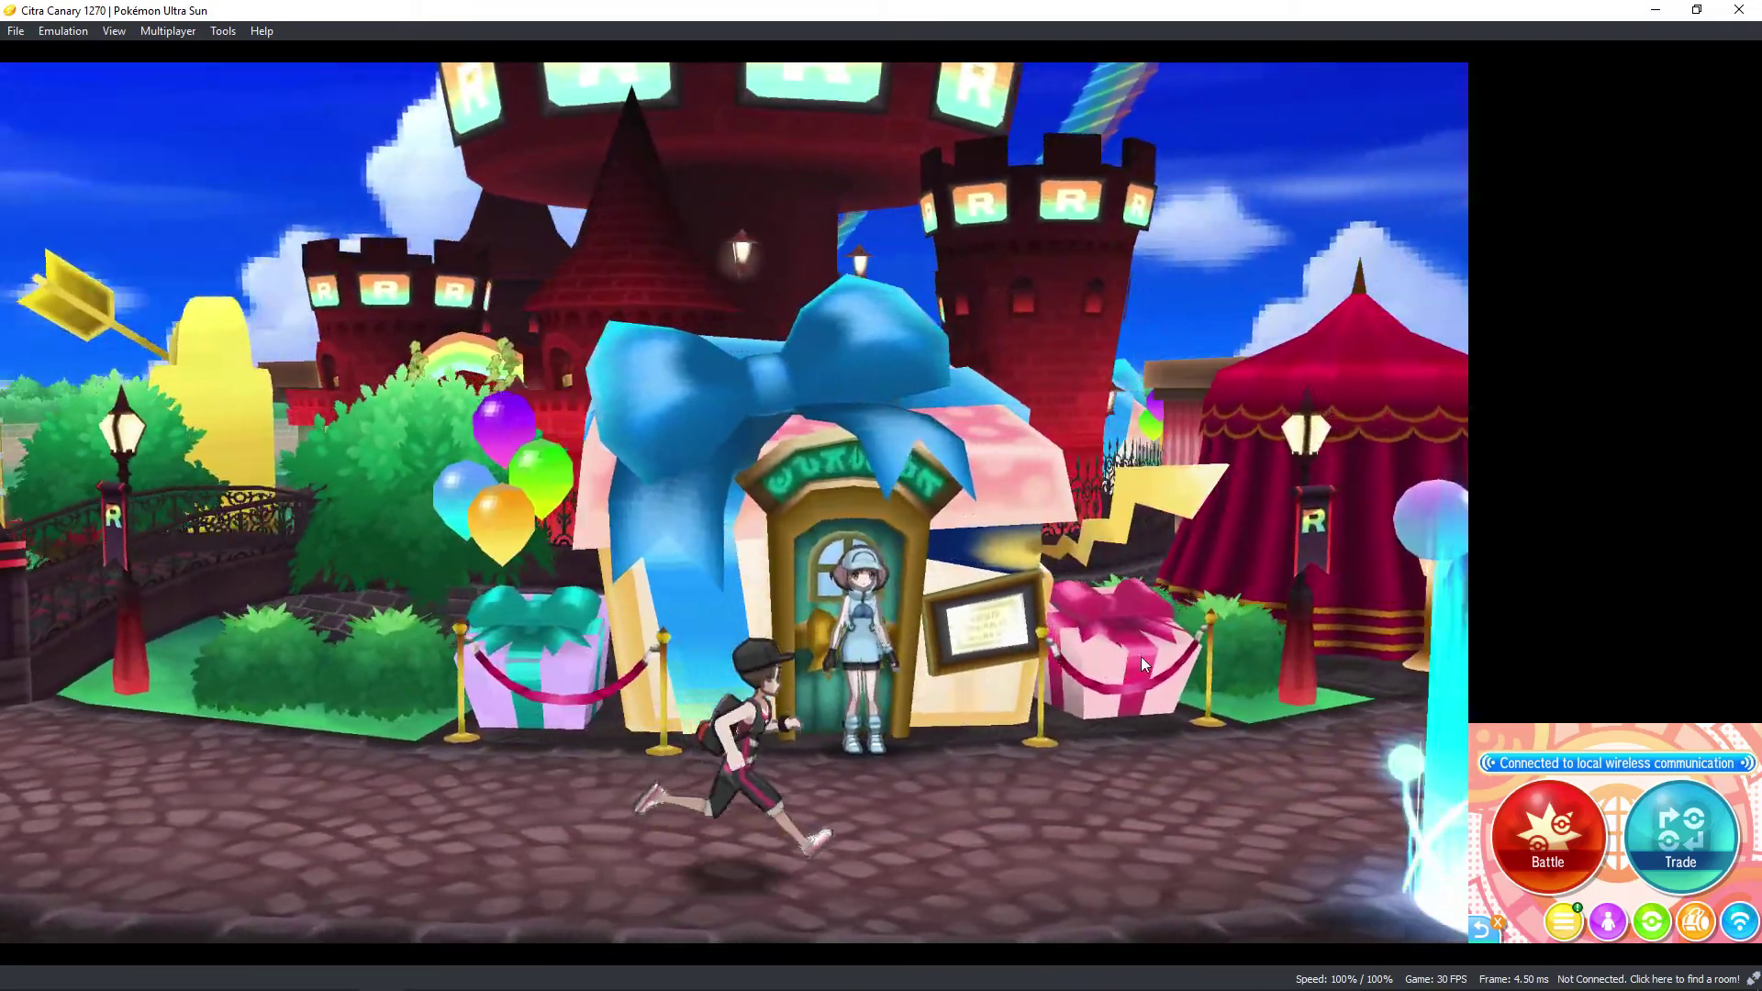
key("Right")
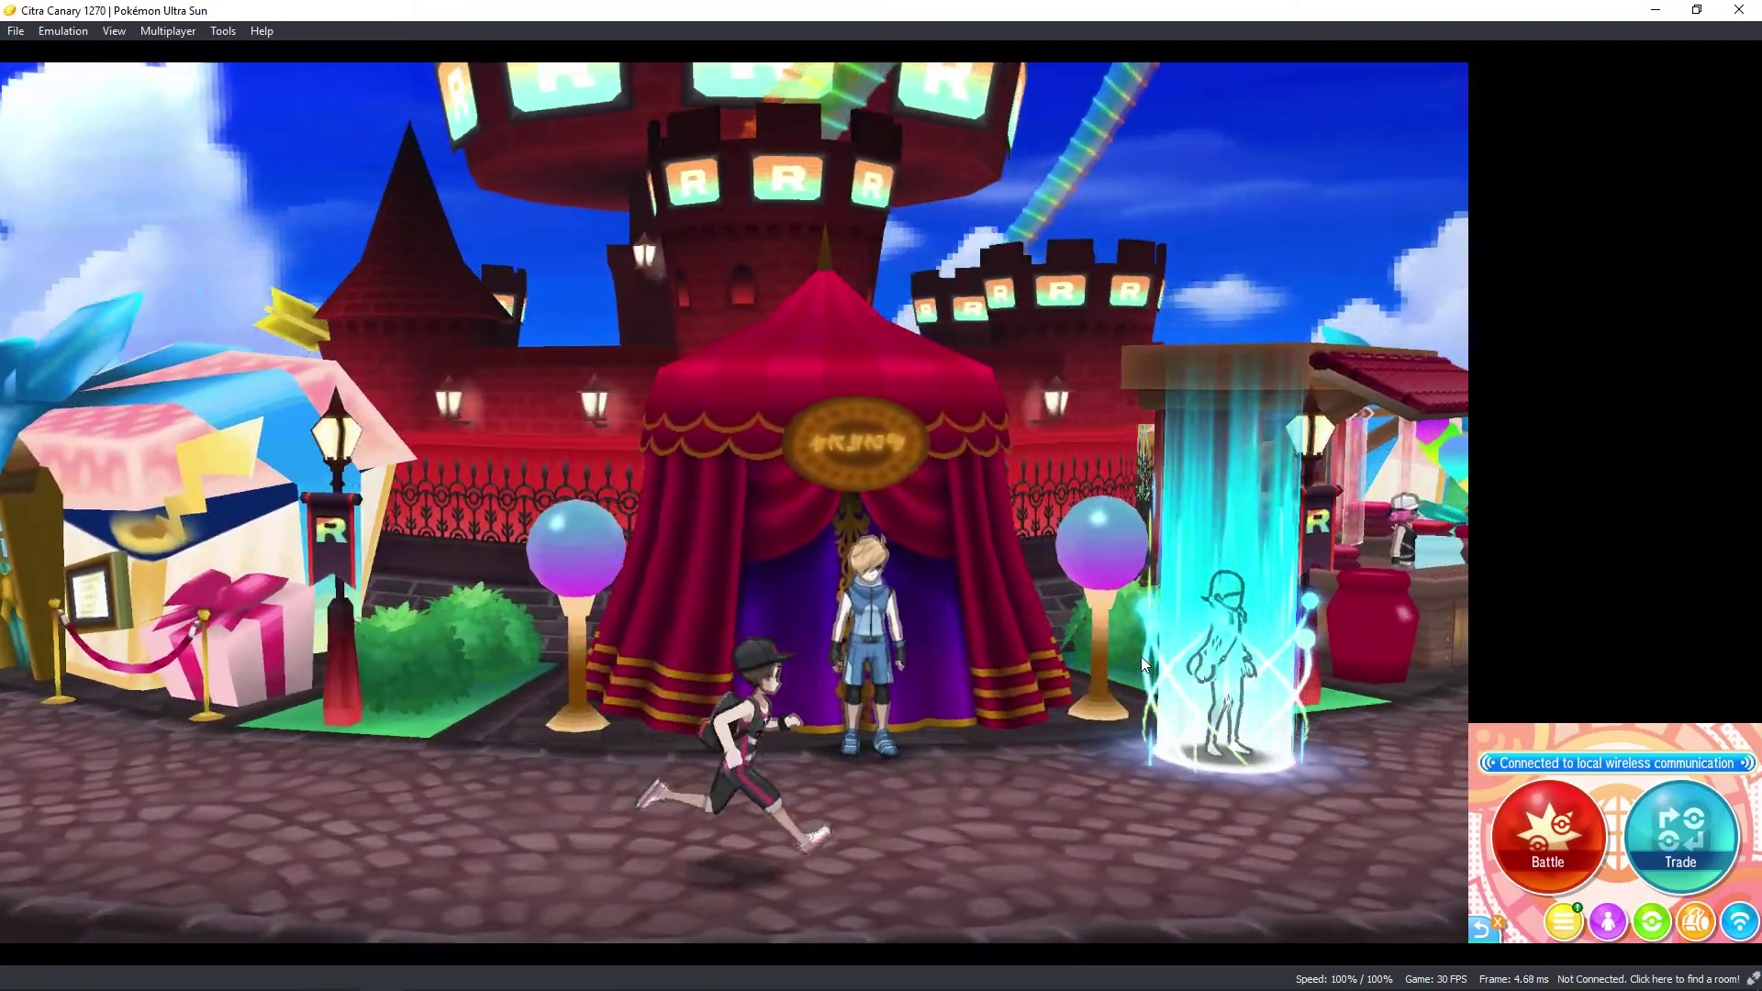
key("Right")
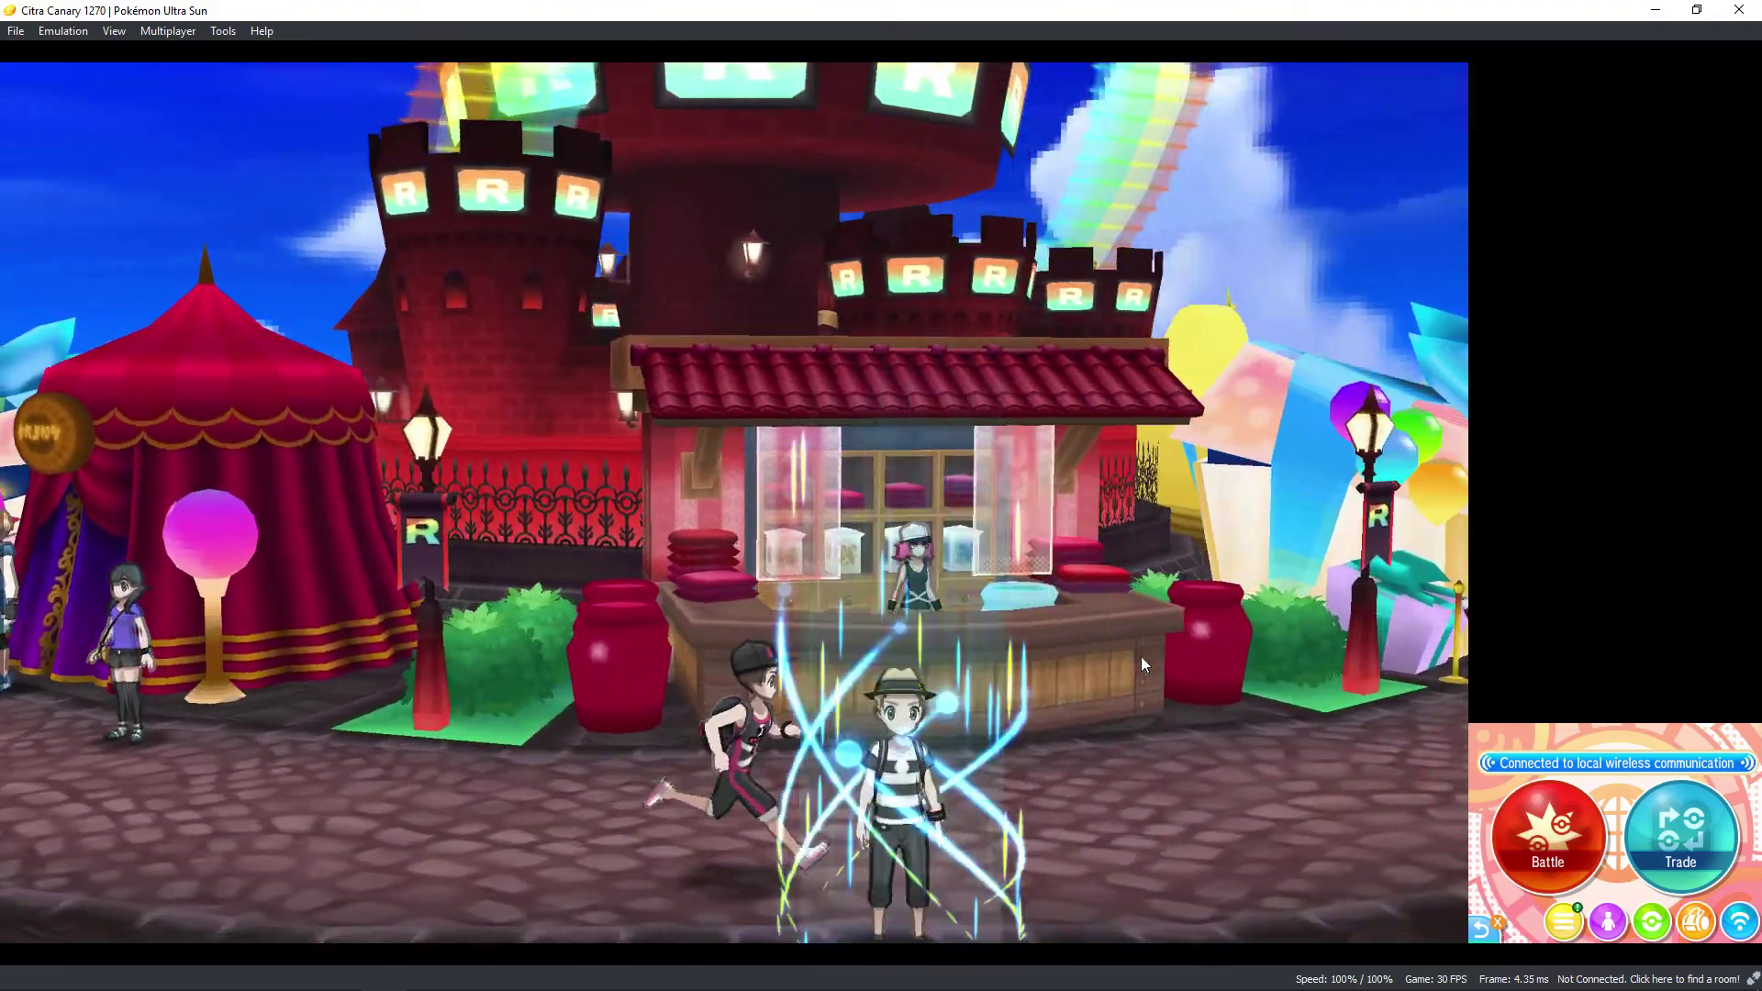
key("Right")
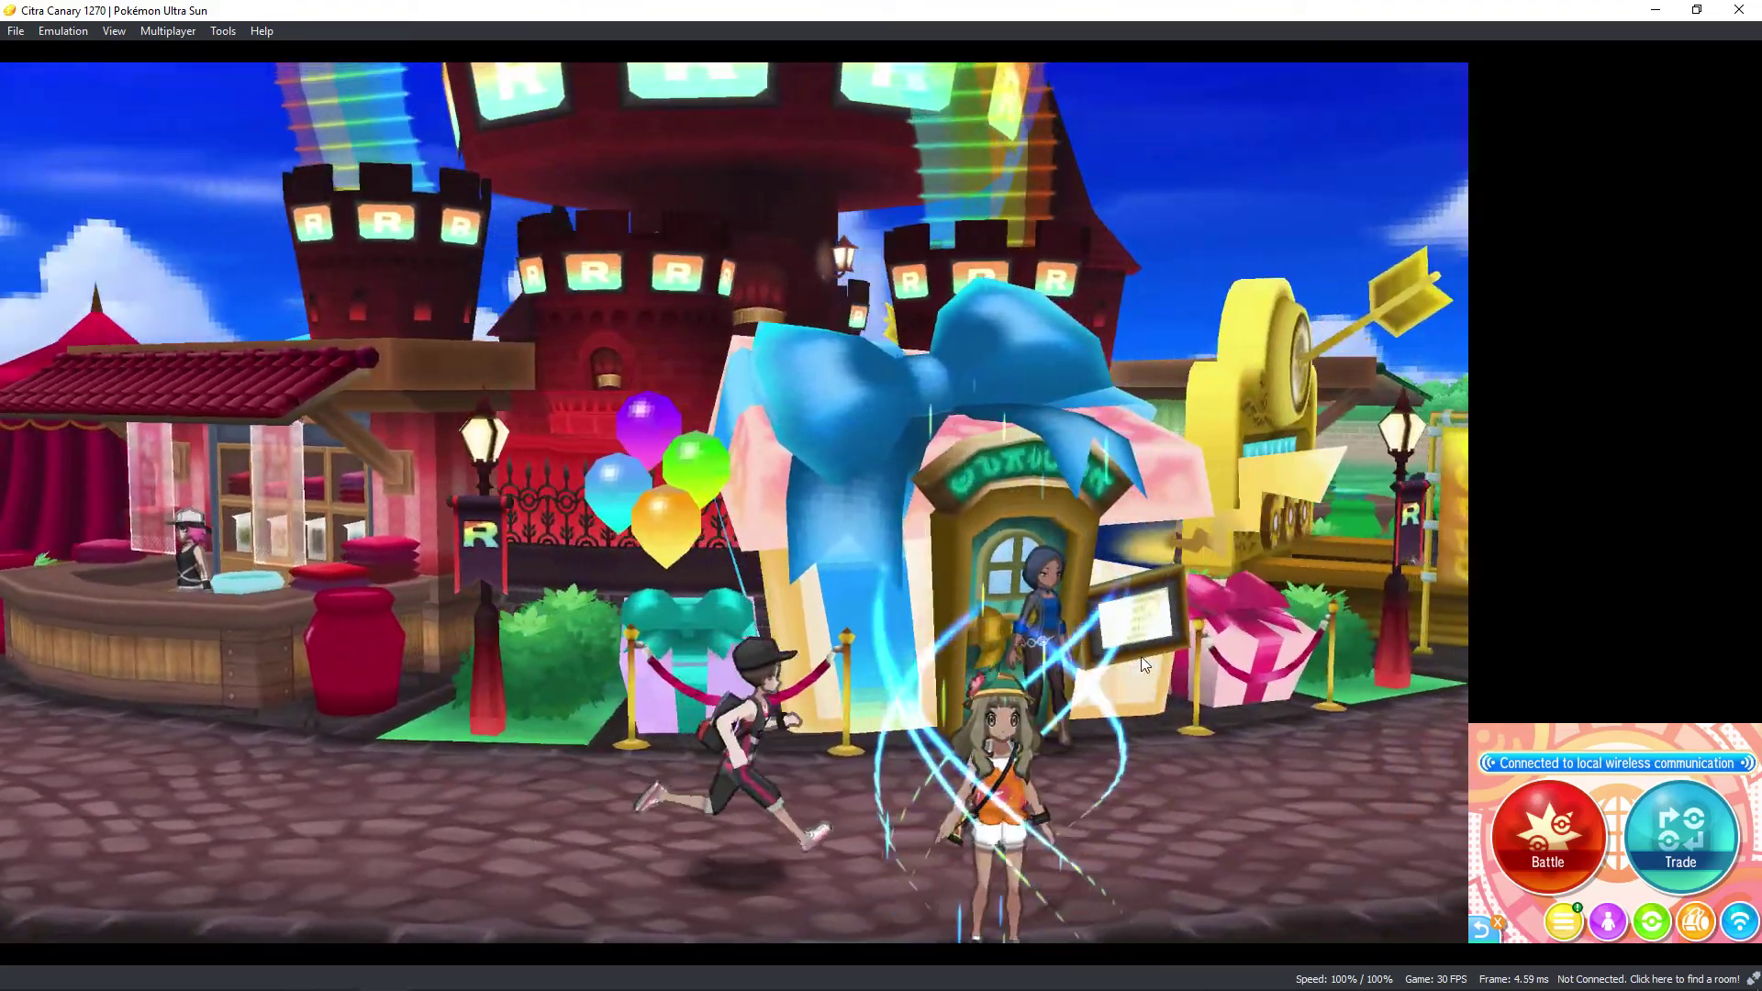
key("Right")
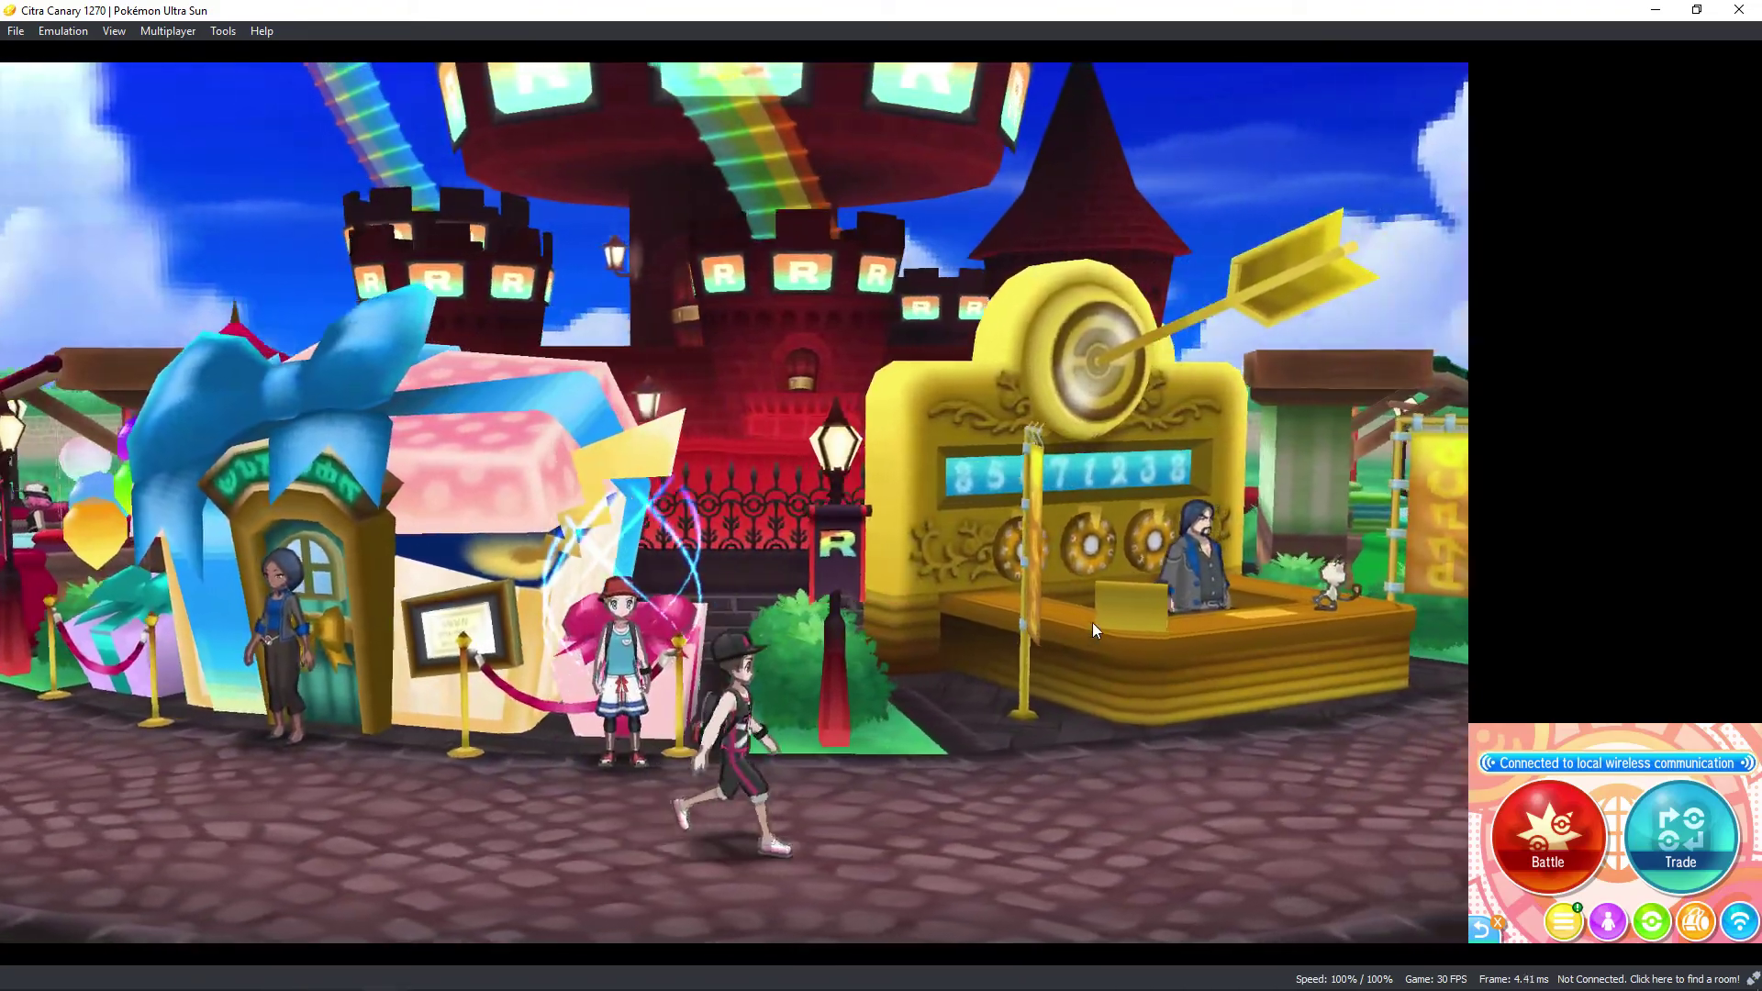
key("Right")
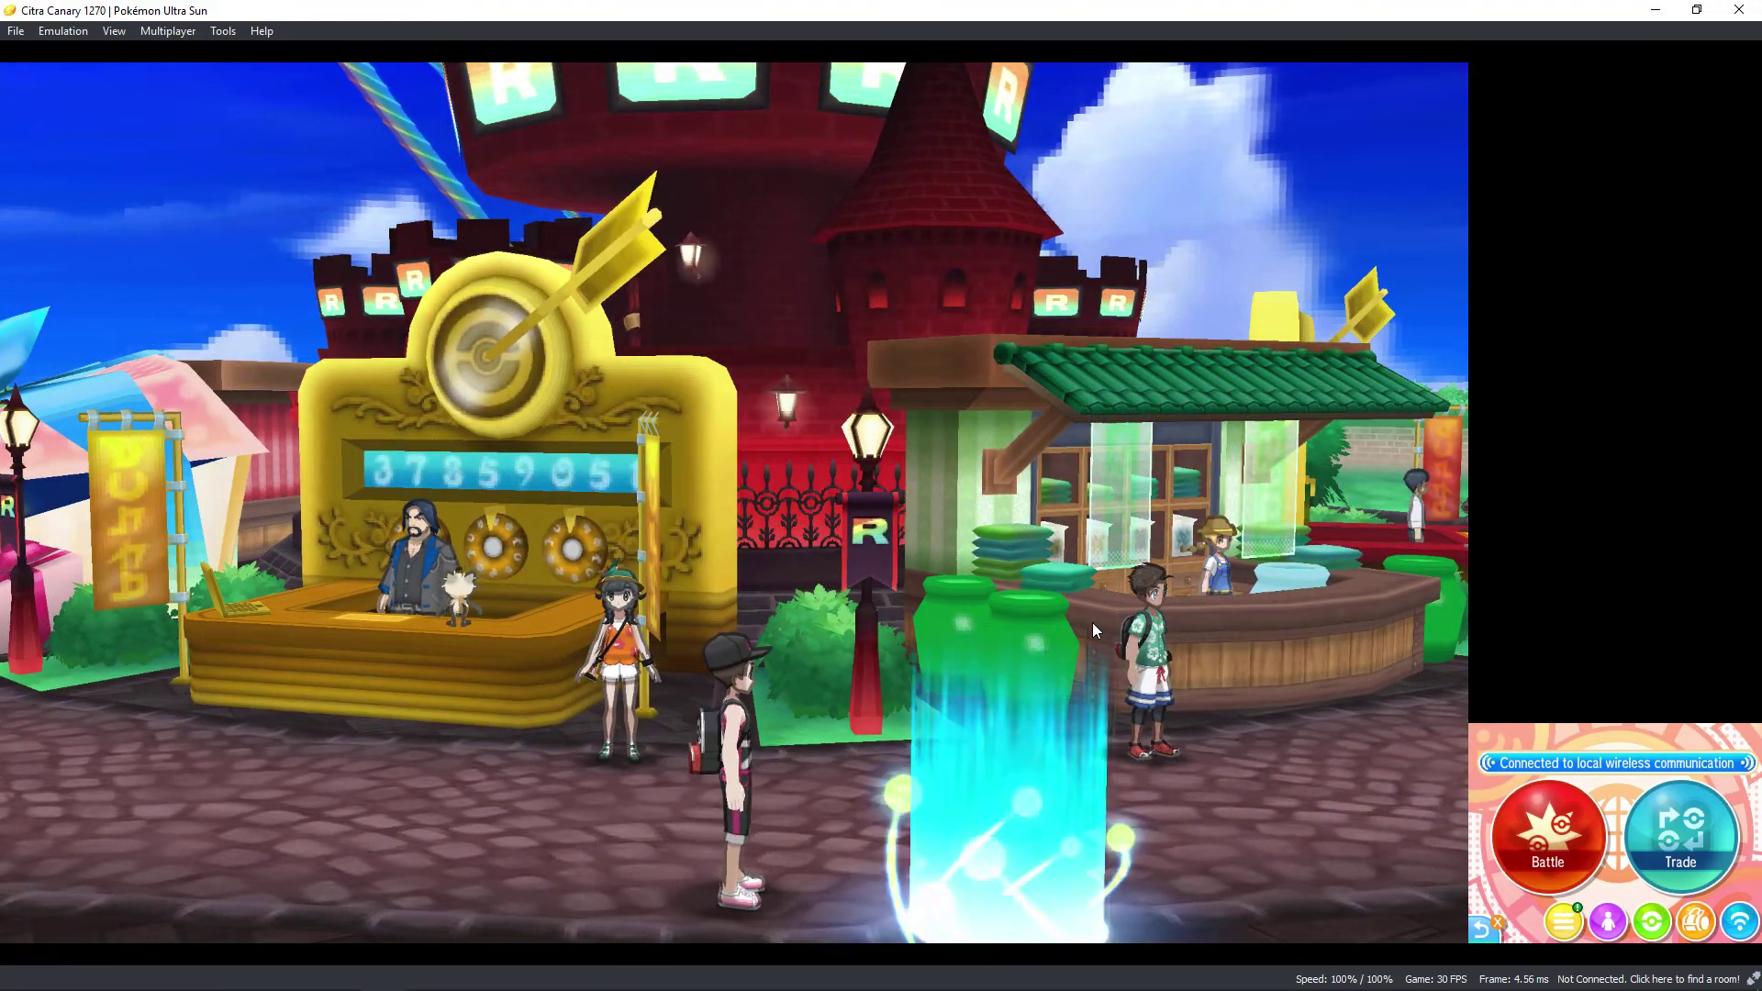
key("Left")
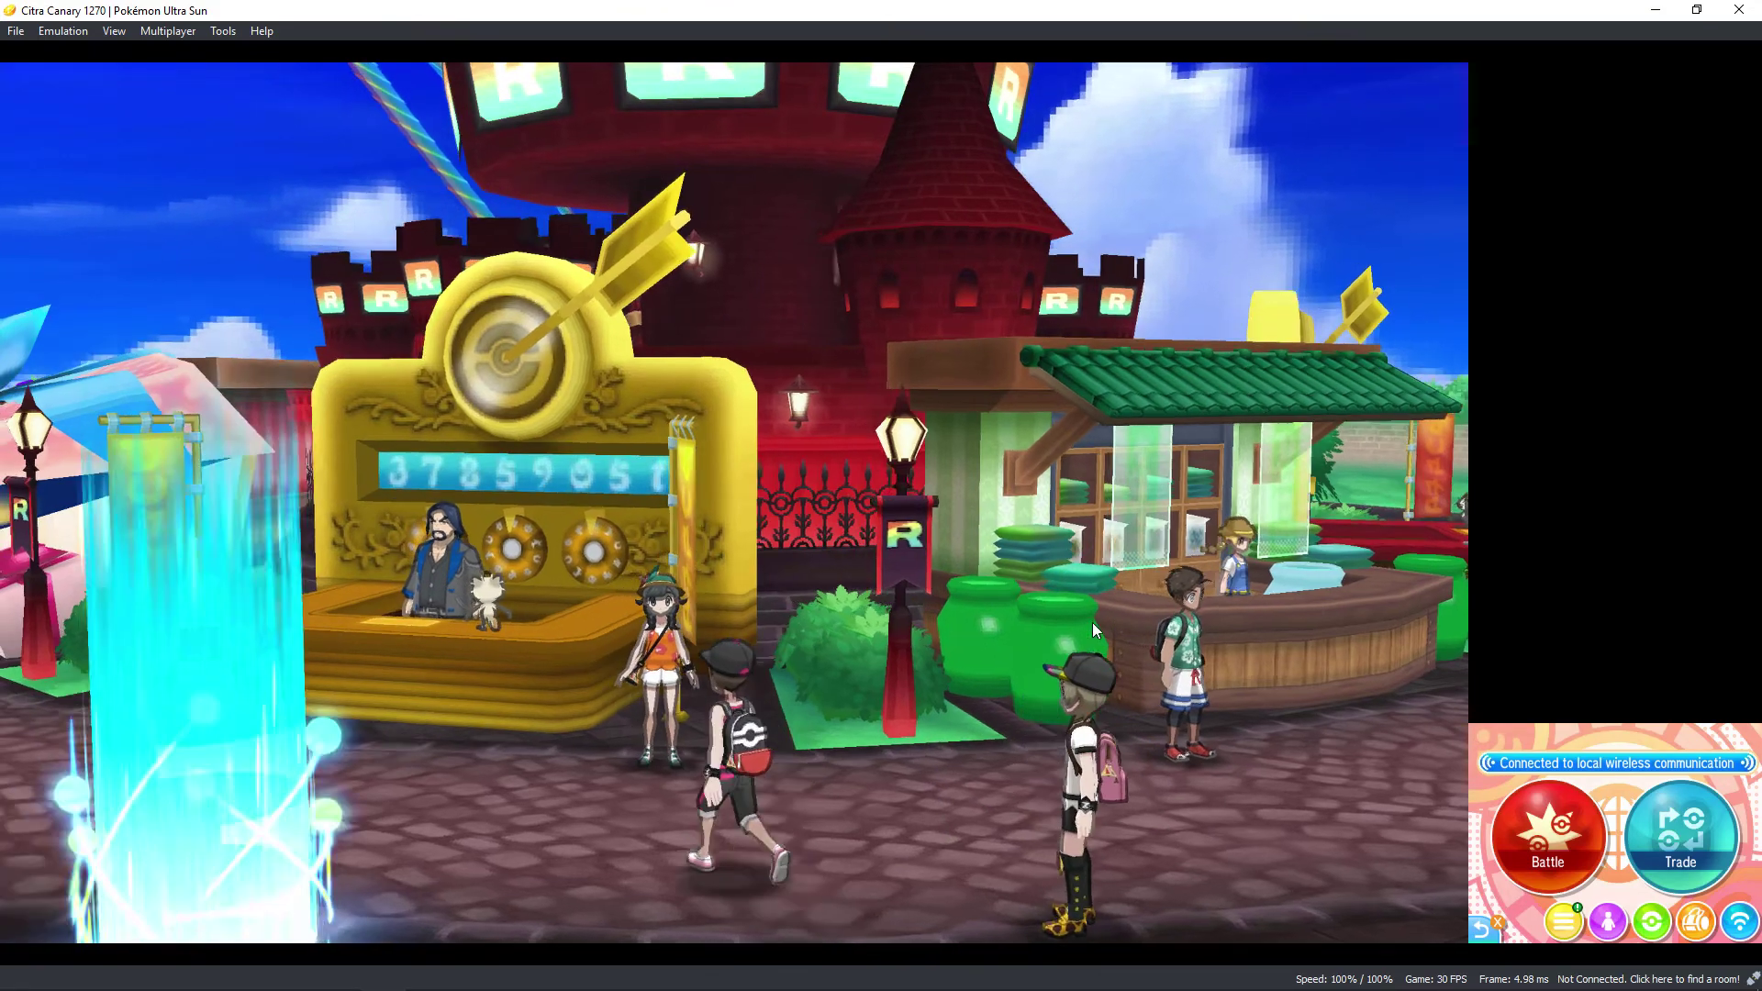
key("Left")
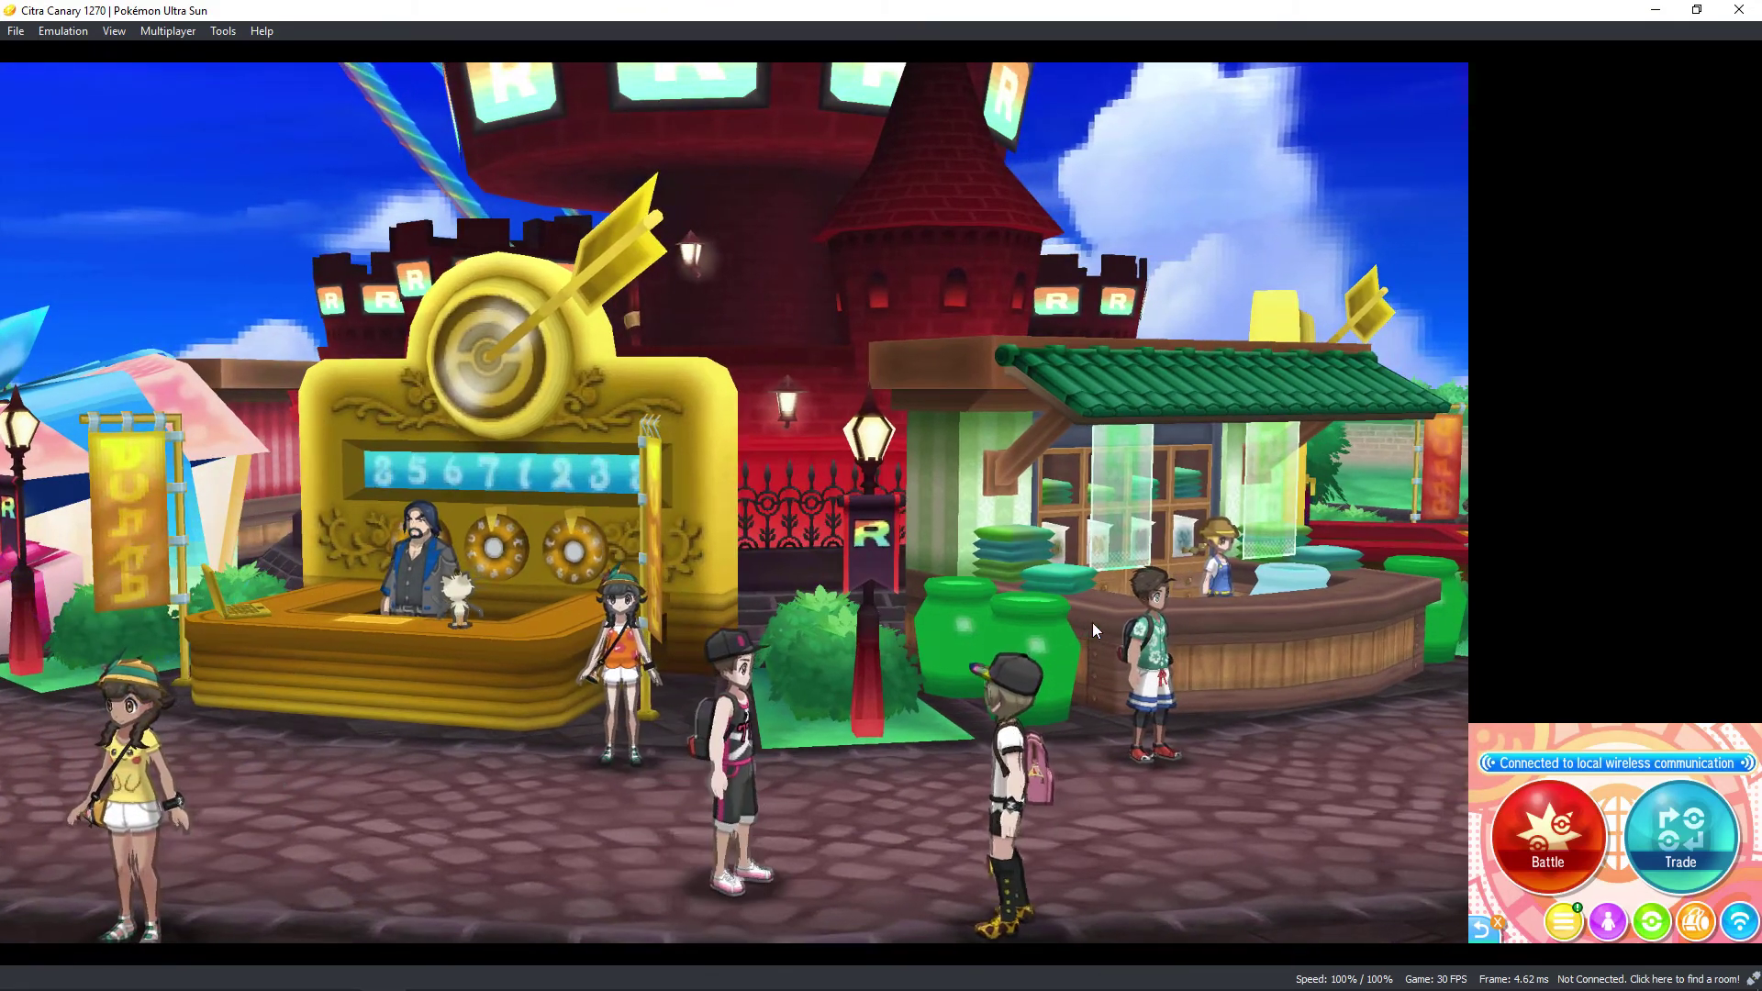
left_click(63, 30)
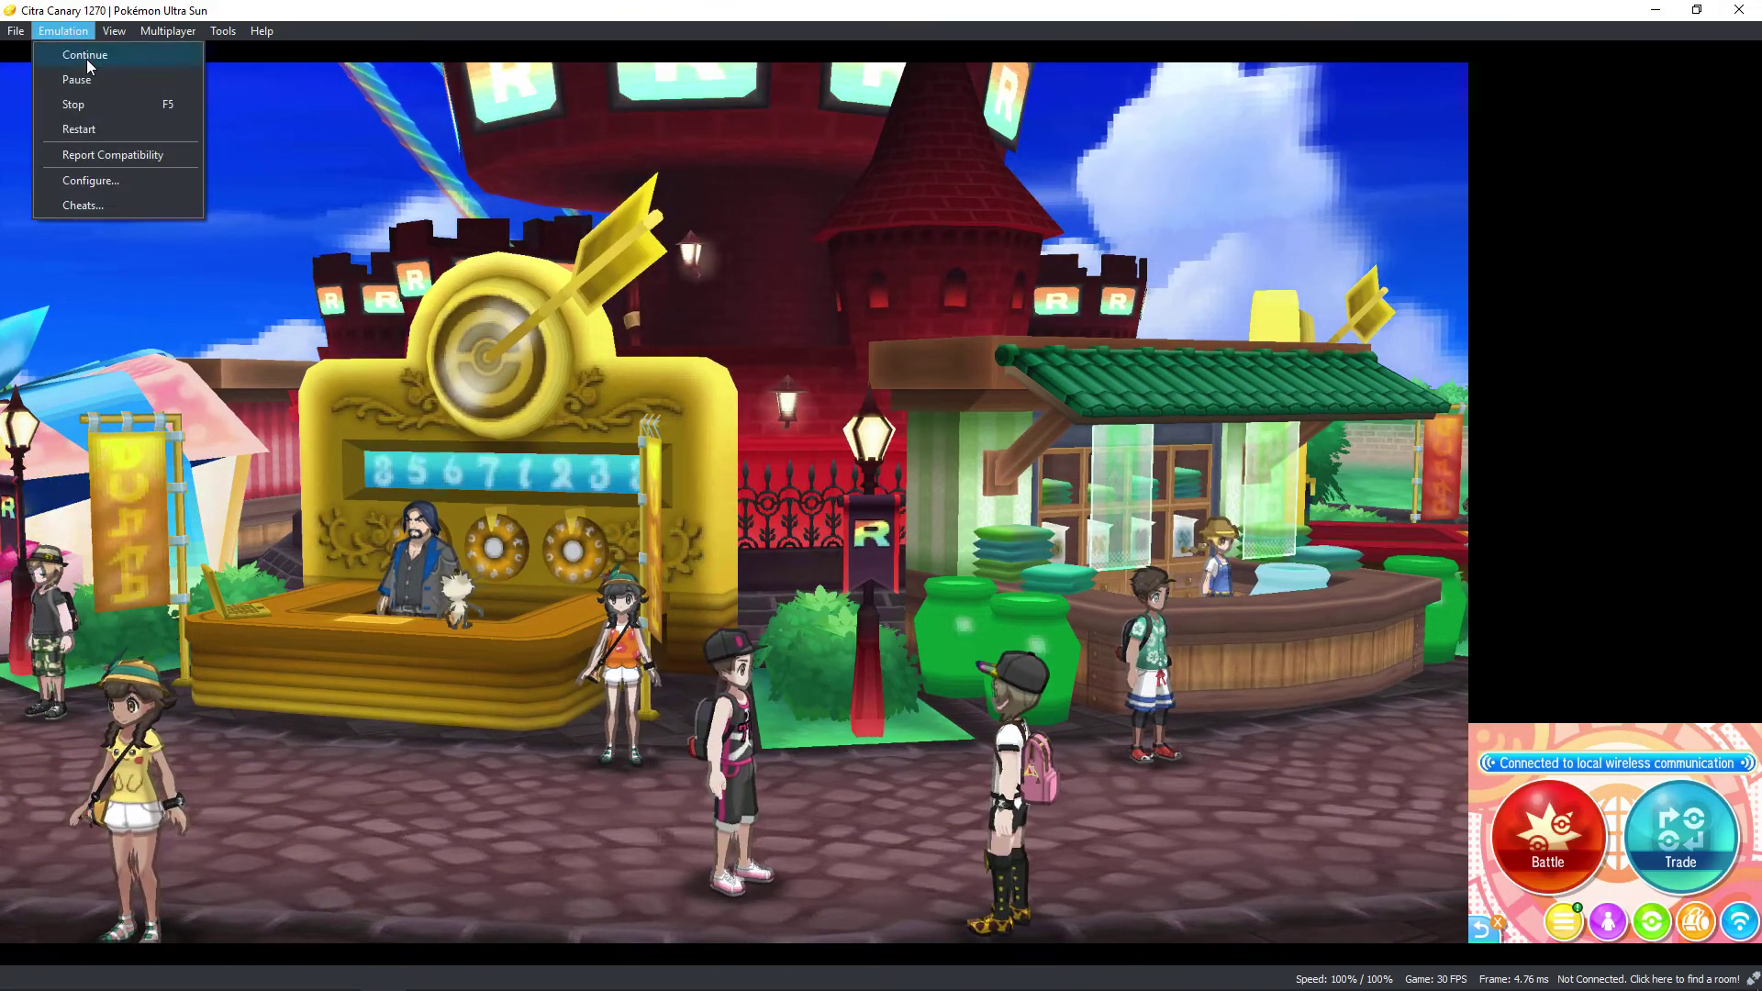
mouse_move(23, 34)
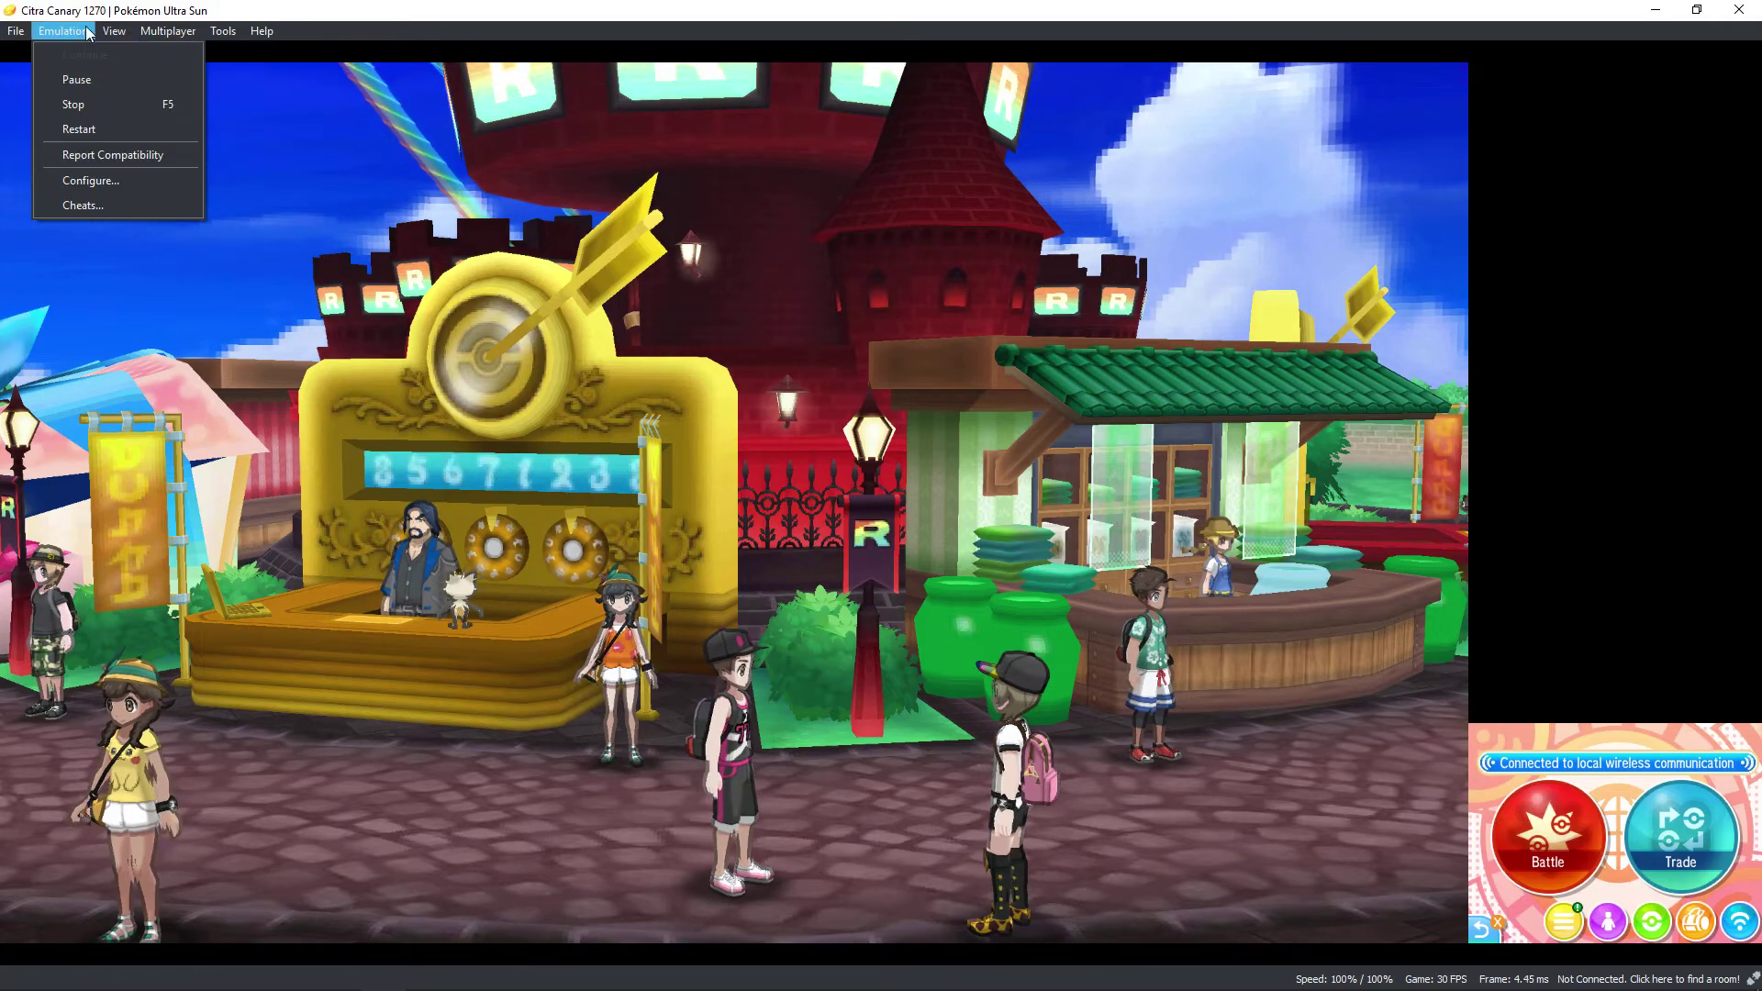
mouse_move(80, 47)
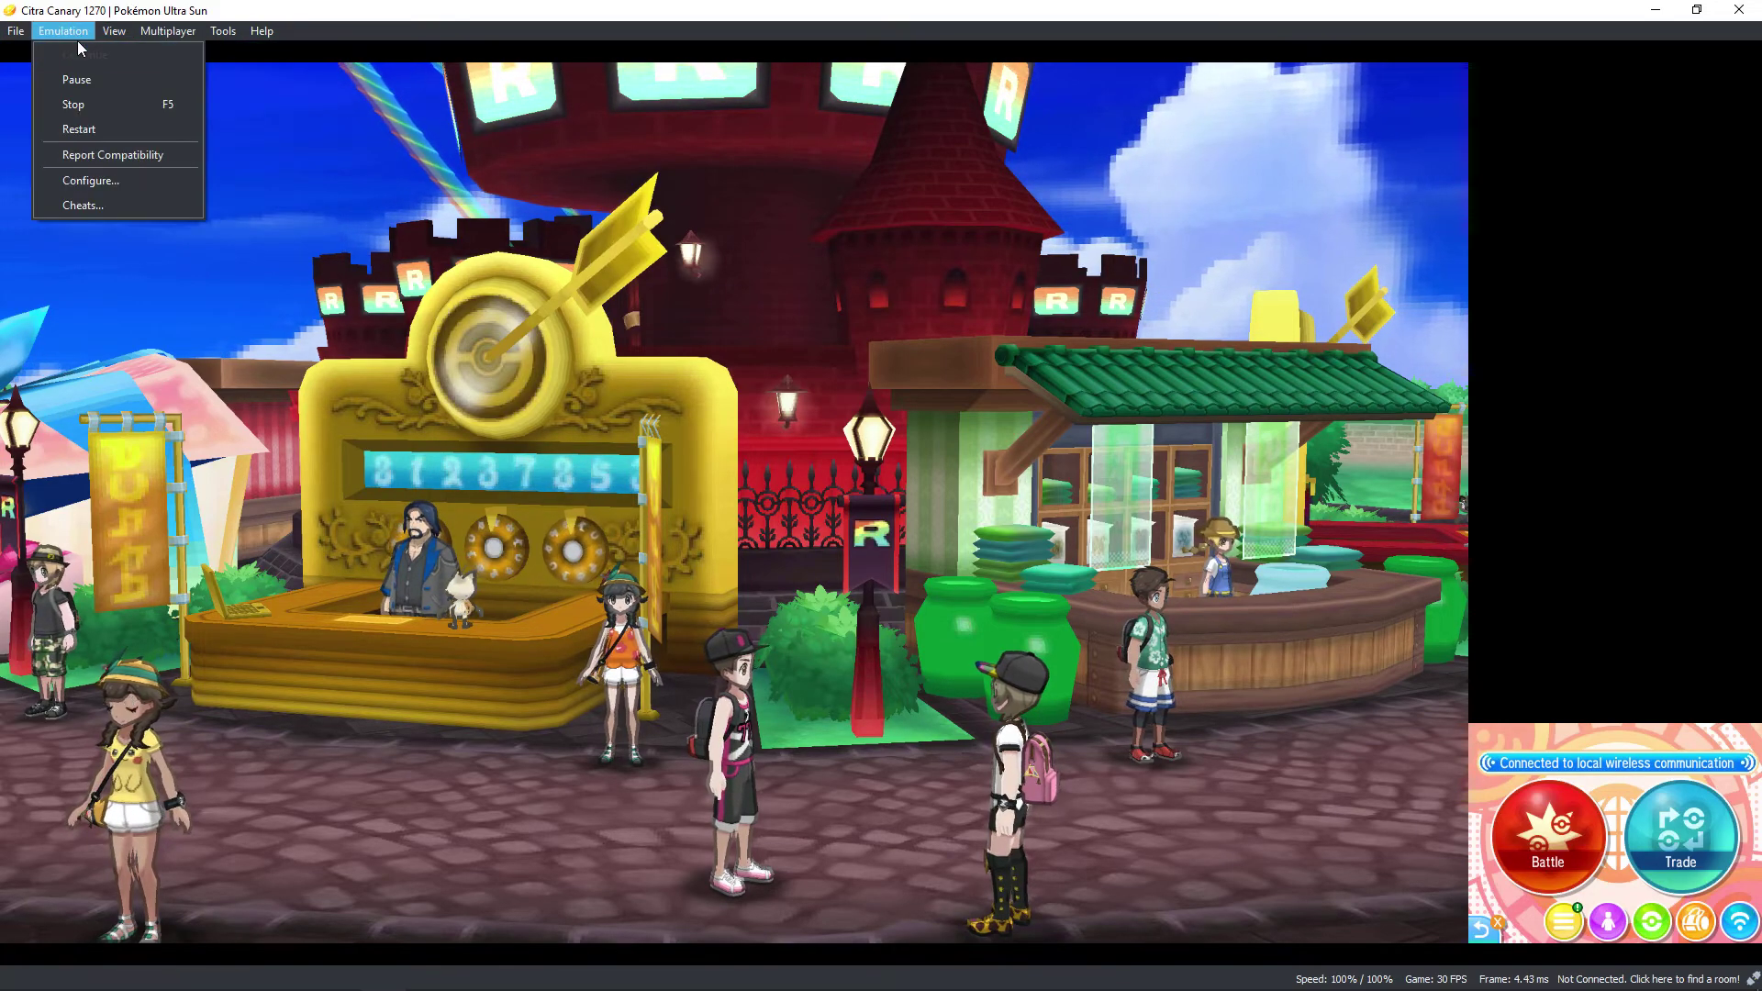
left_click(140, 204)
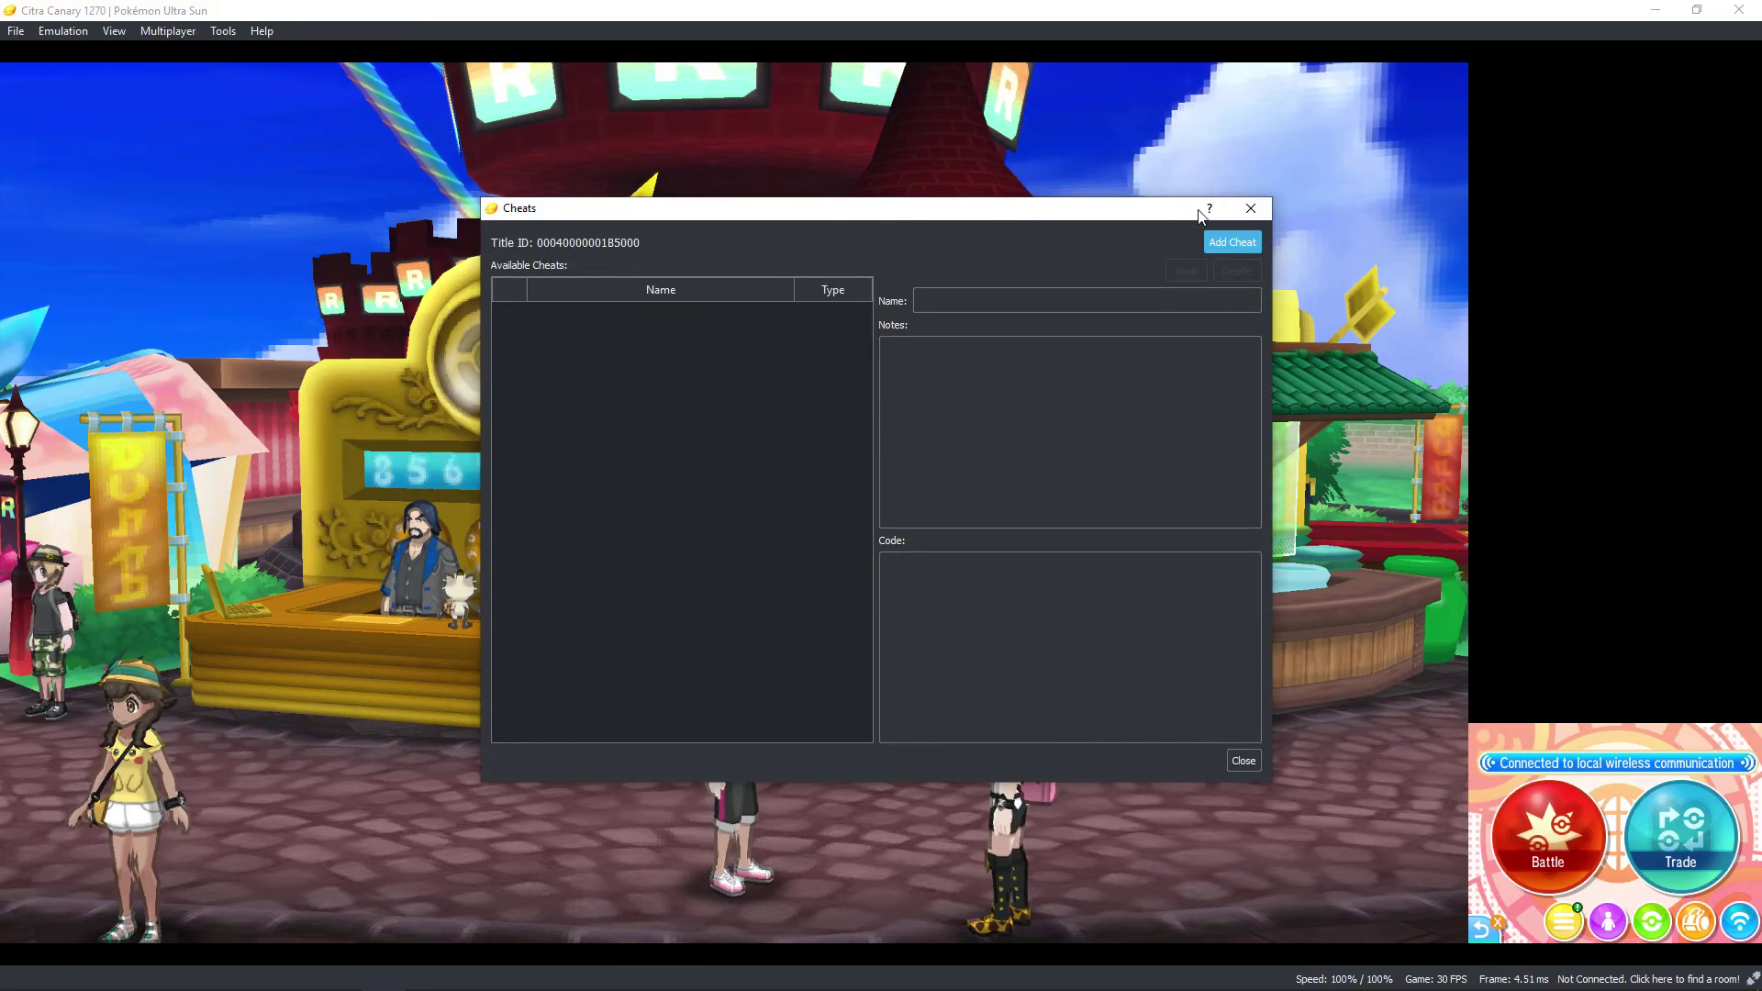
left_click(1257, 212)
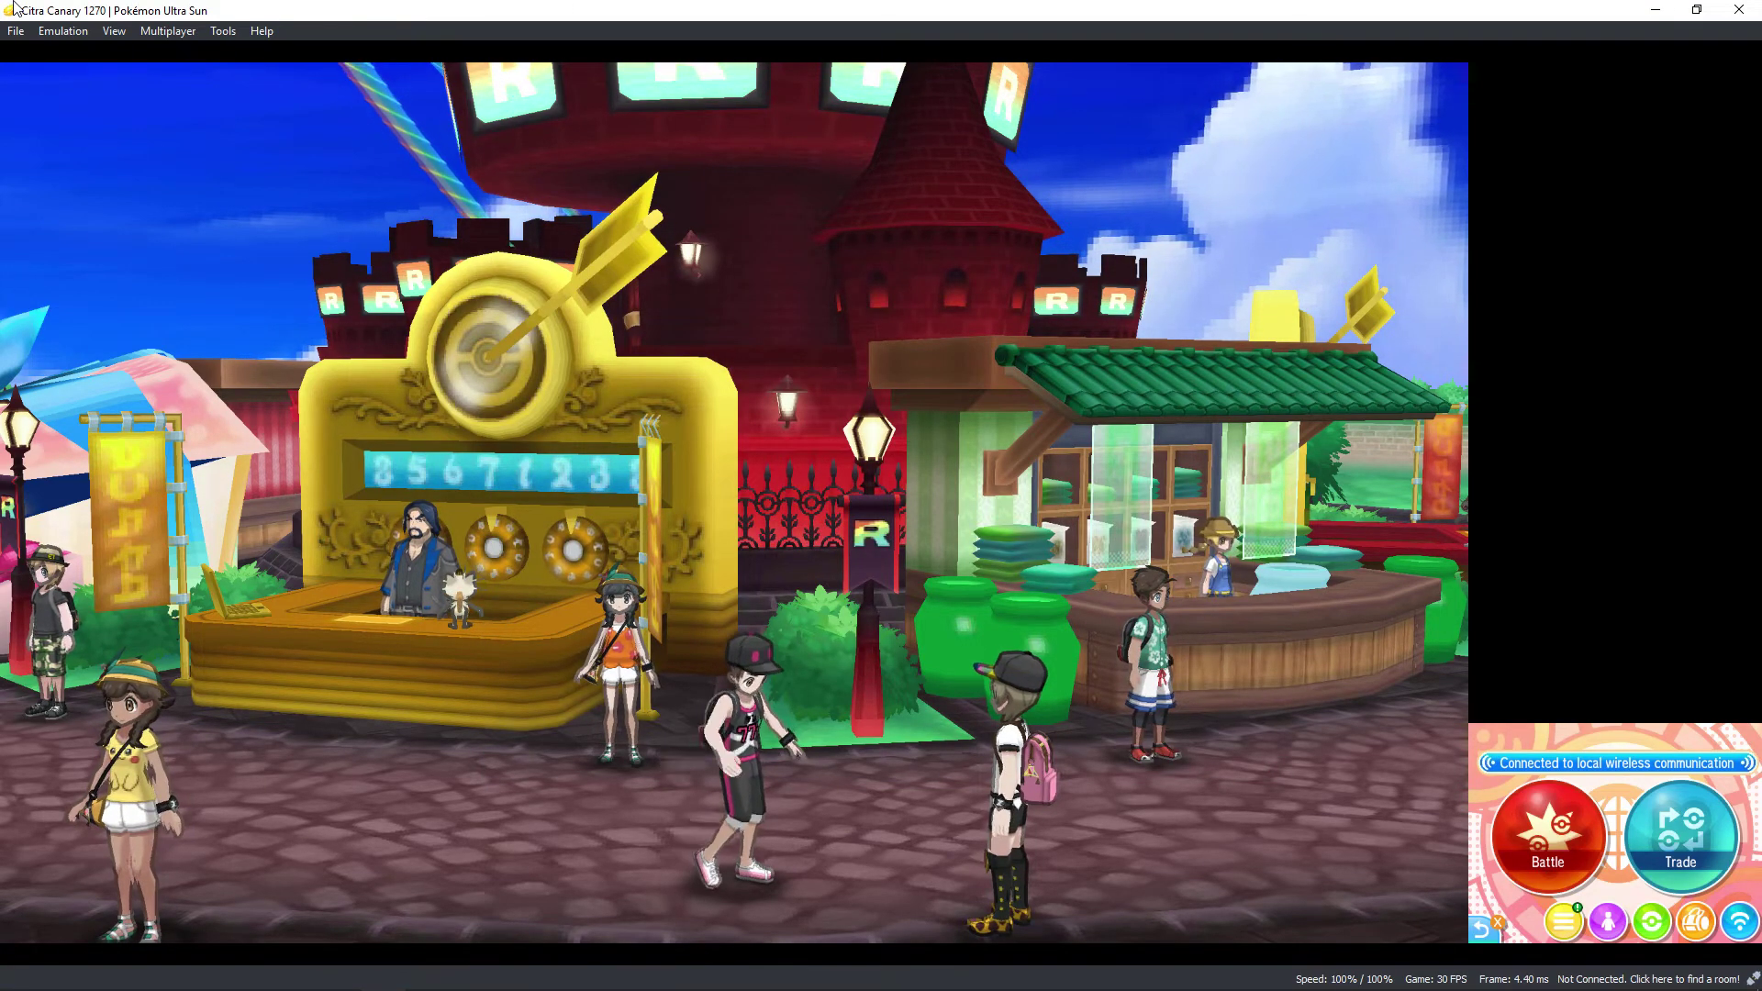
Step: Leave Festival Plaza and walk the trainer into the Pokémon Center to the counter
key("z")
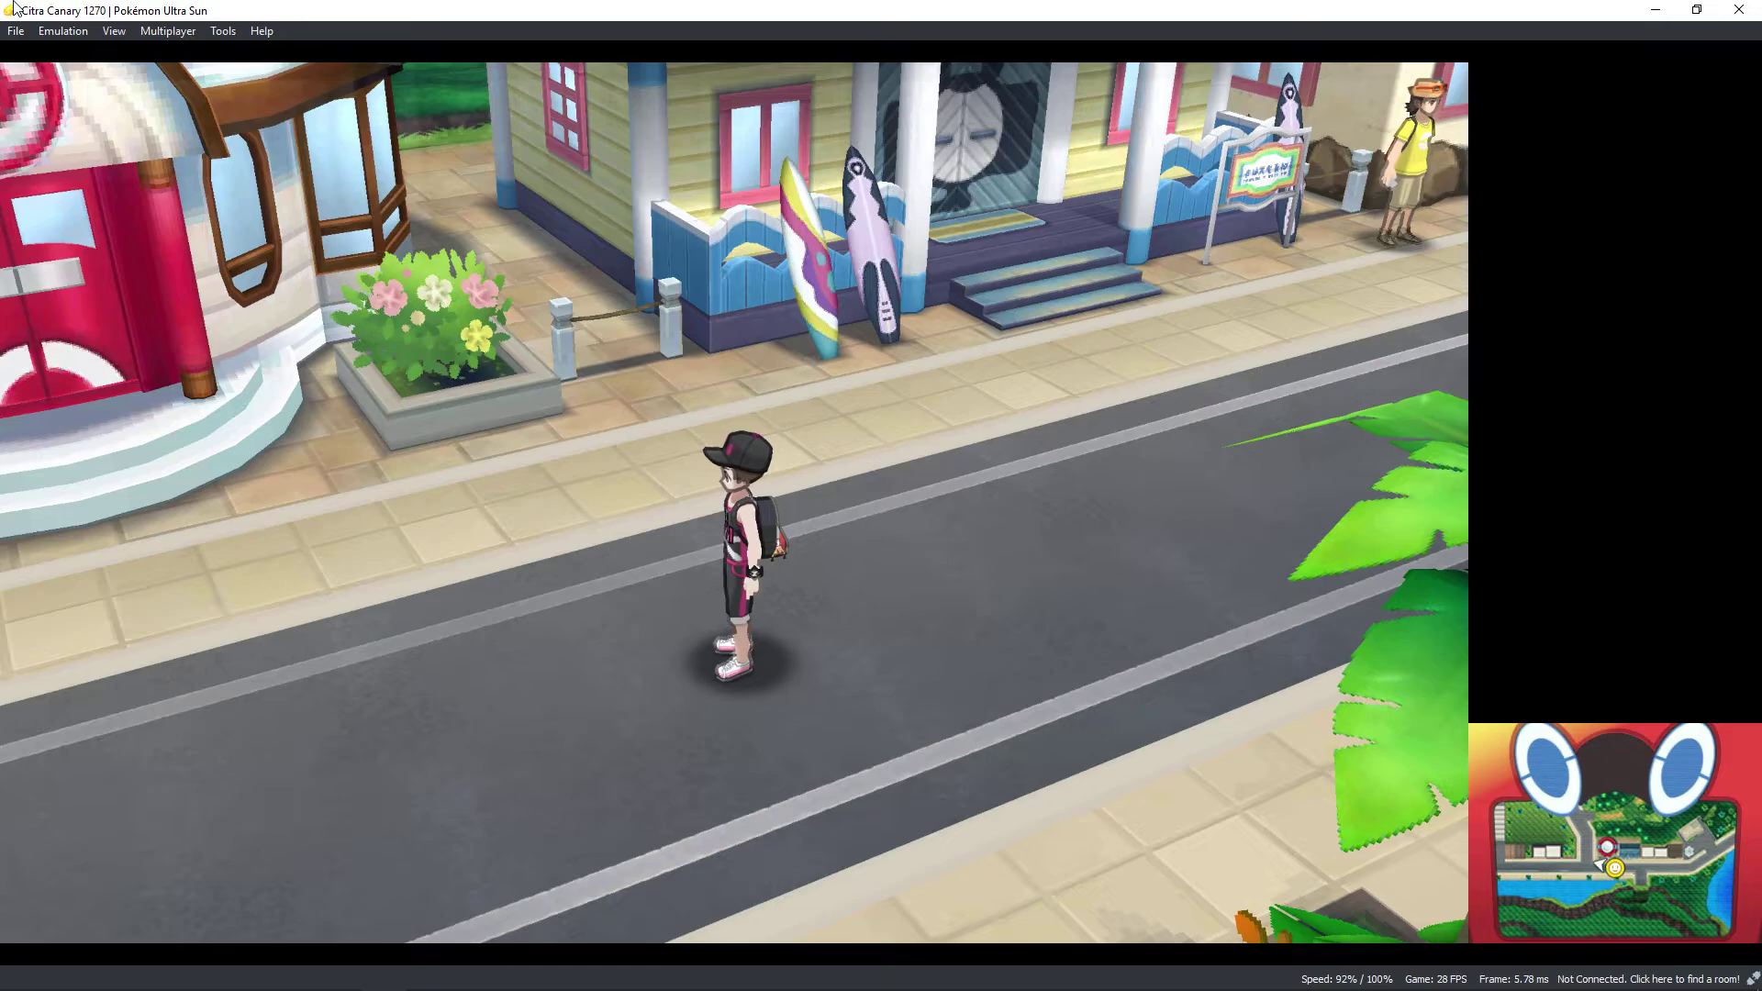
key("Left")
key("Up")
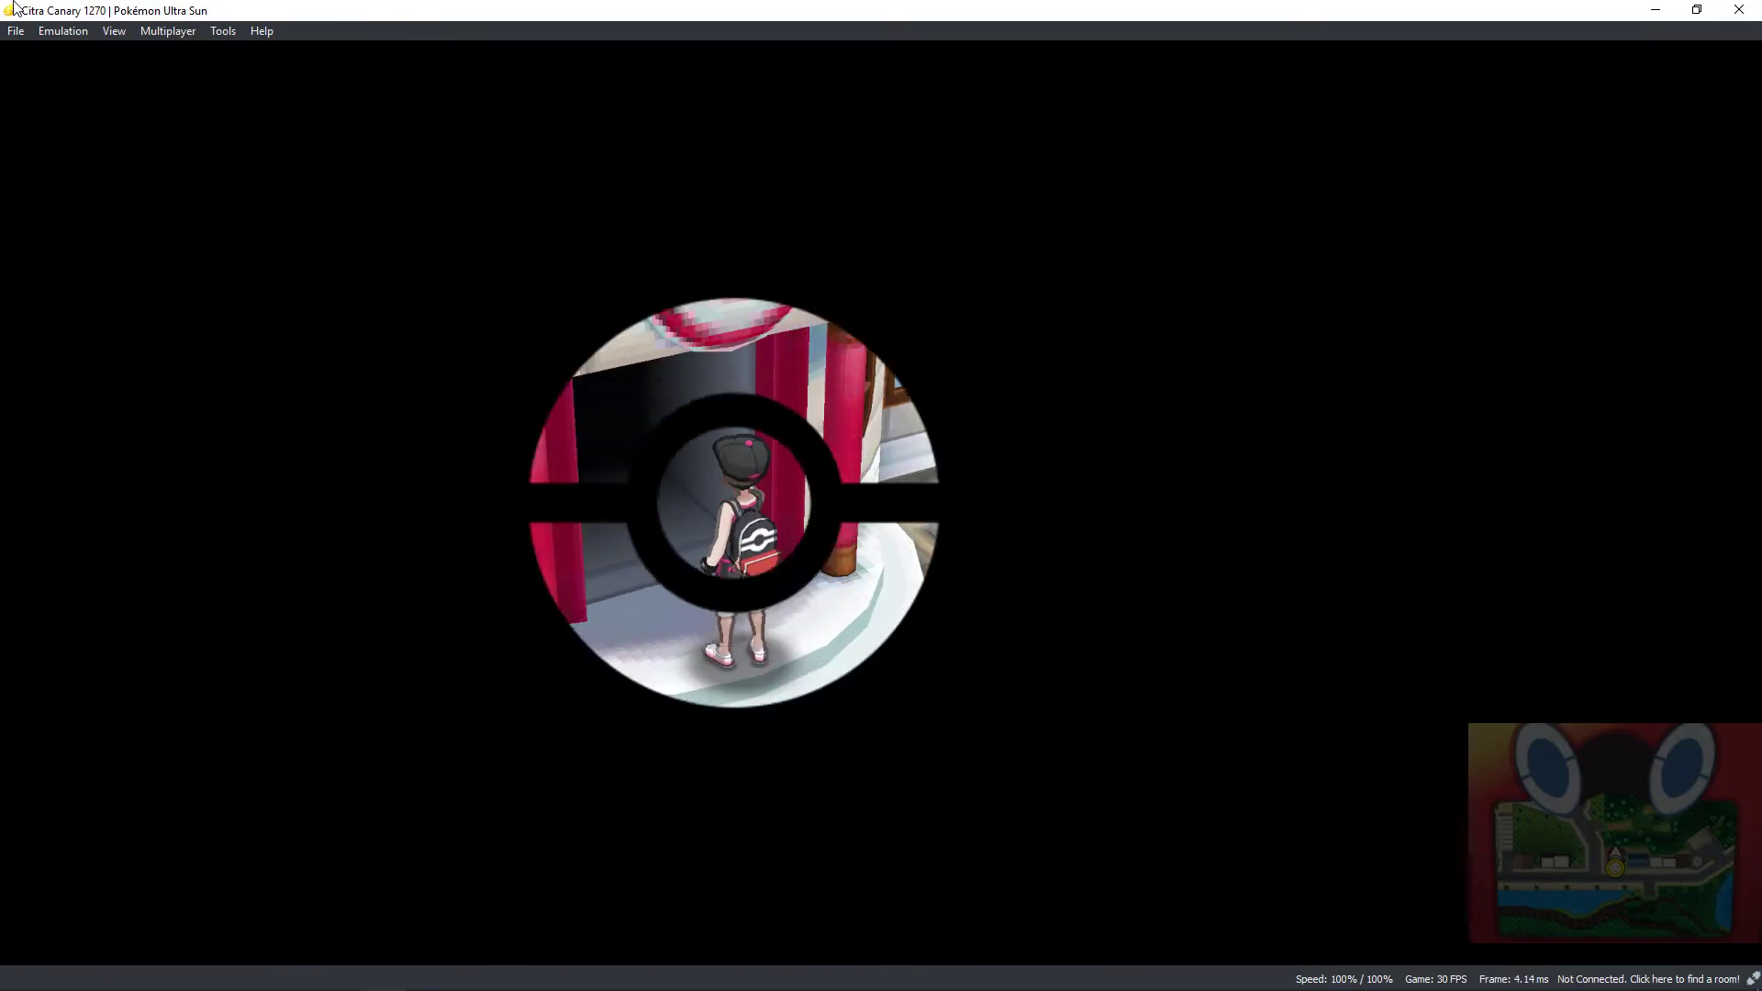
key("Left")
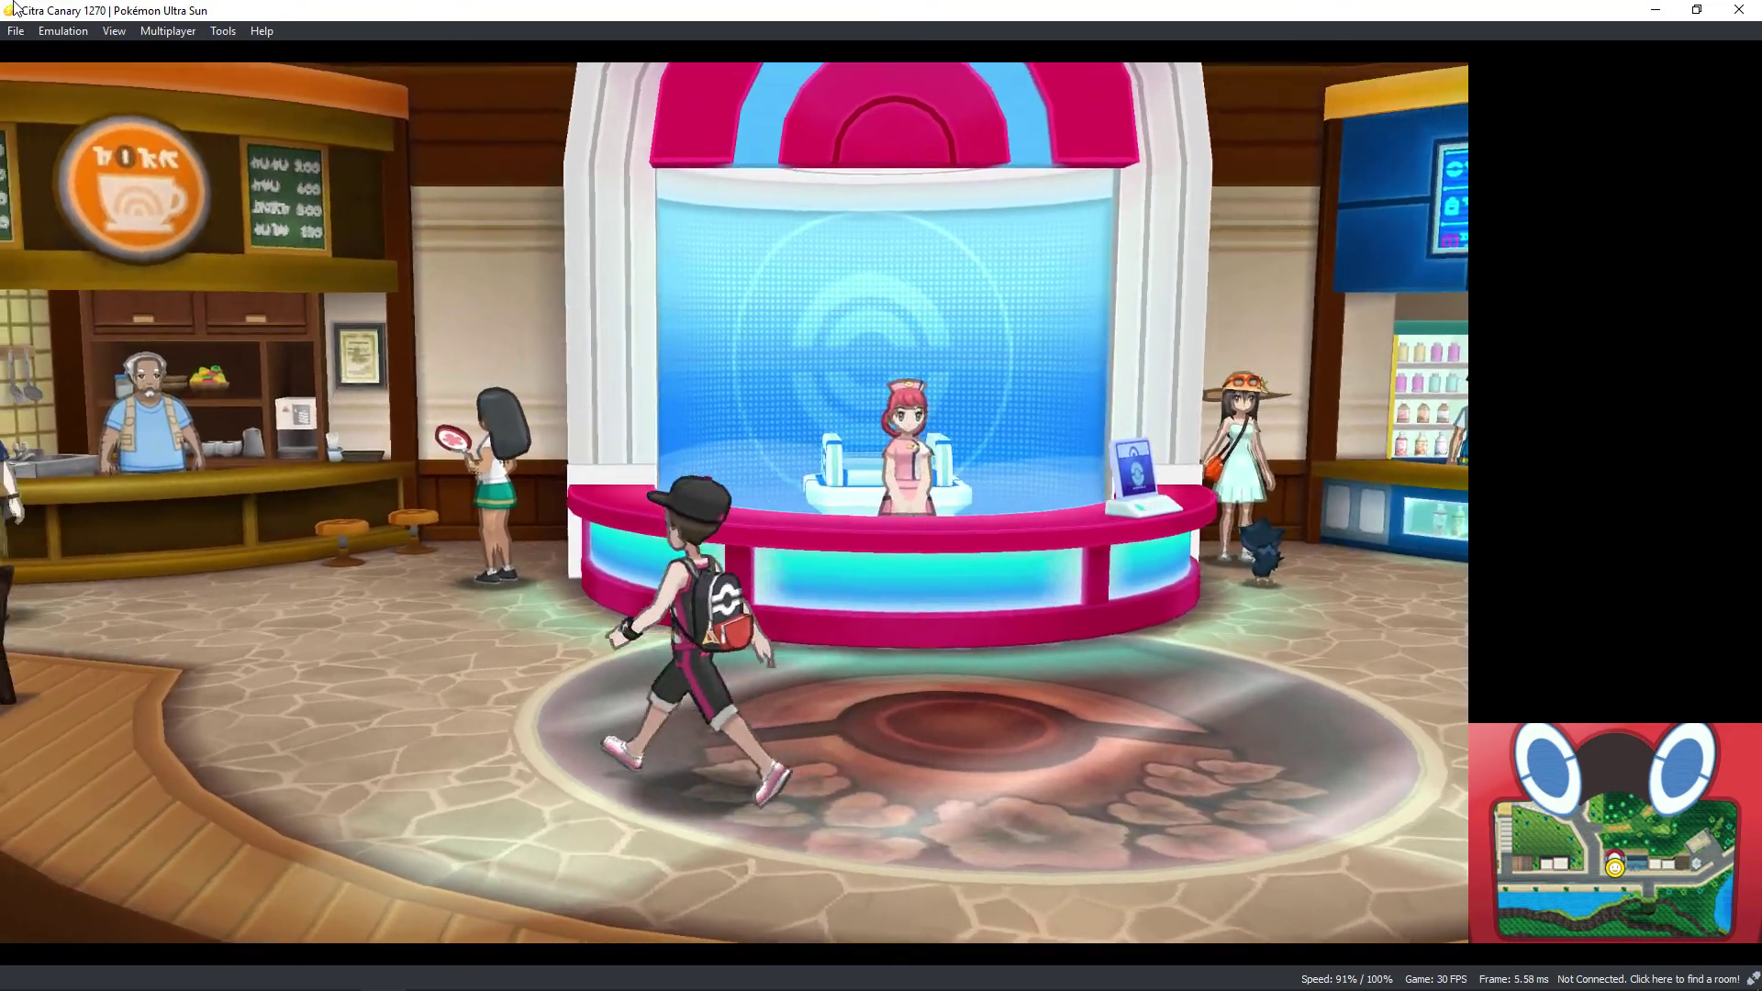
key("Down")
key("Right")
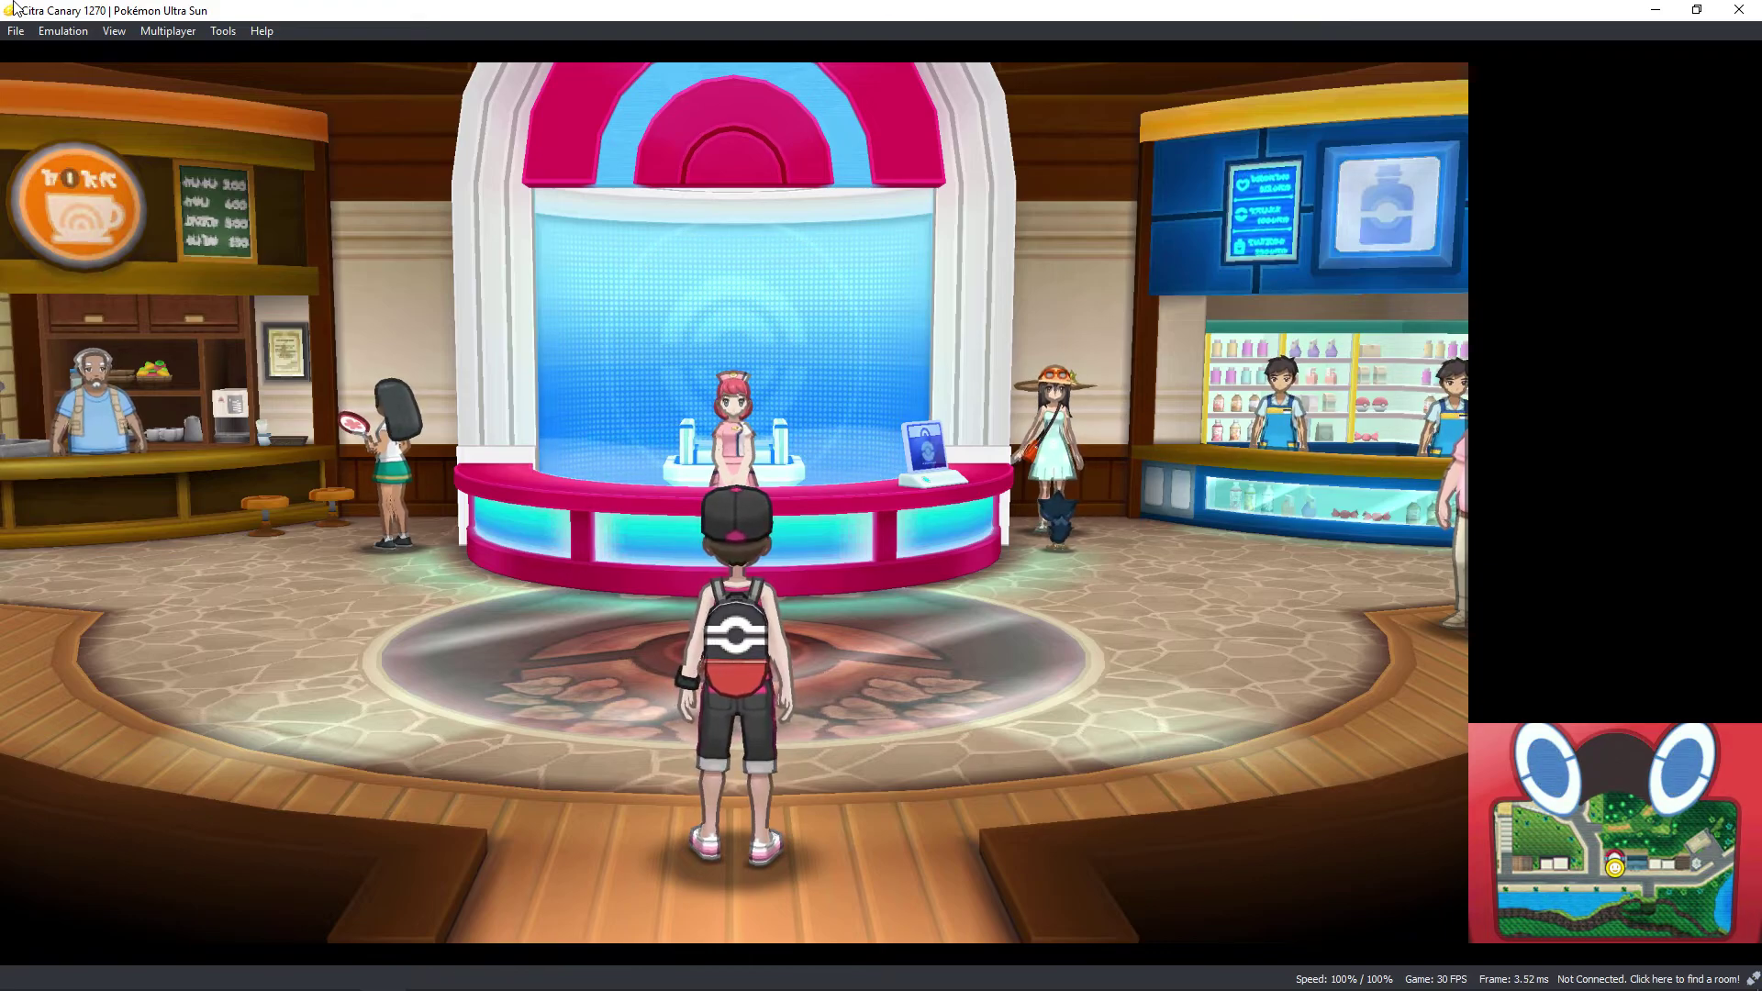
Step: Cancel the File > Exit prompt with No to keep the game running, then switch to Chrome
left_click(16, 30)
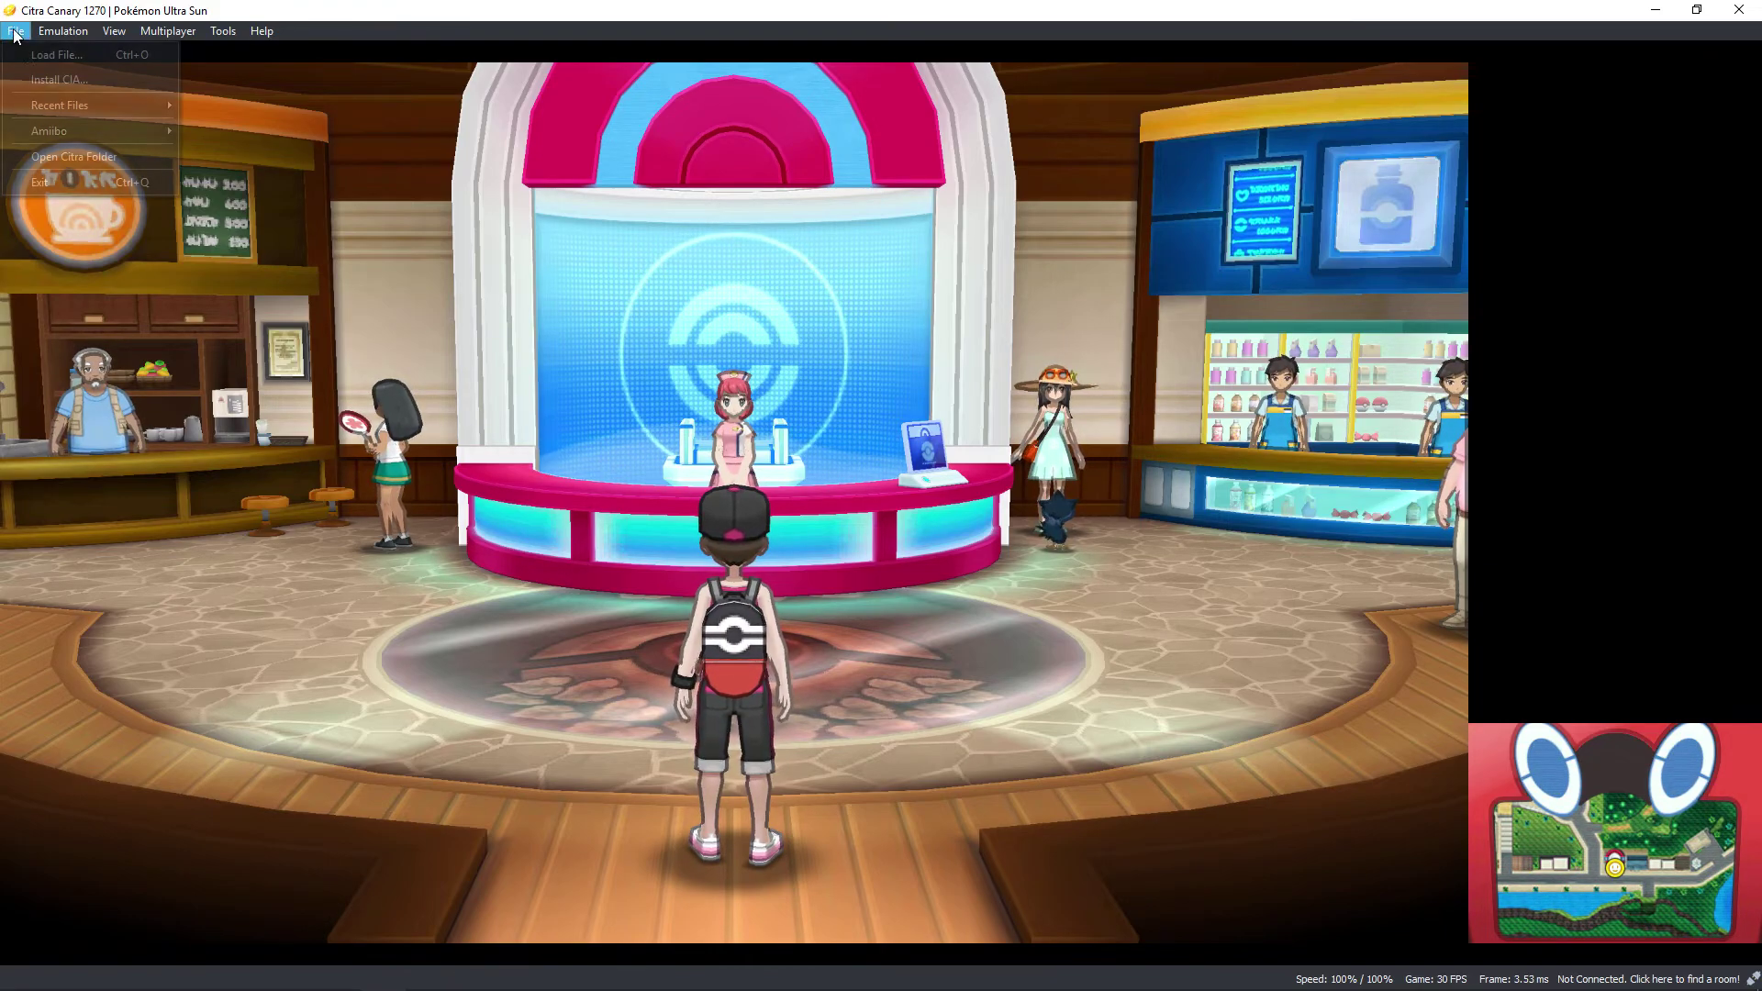
left_click(84, 191)
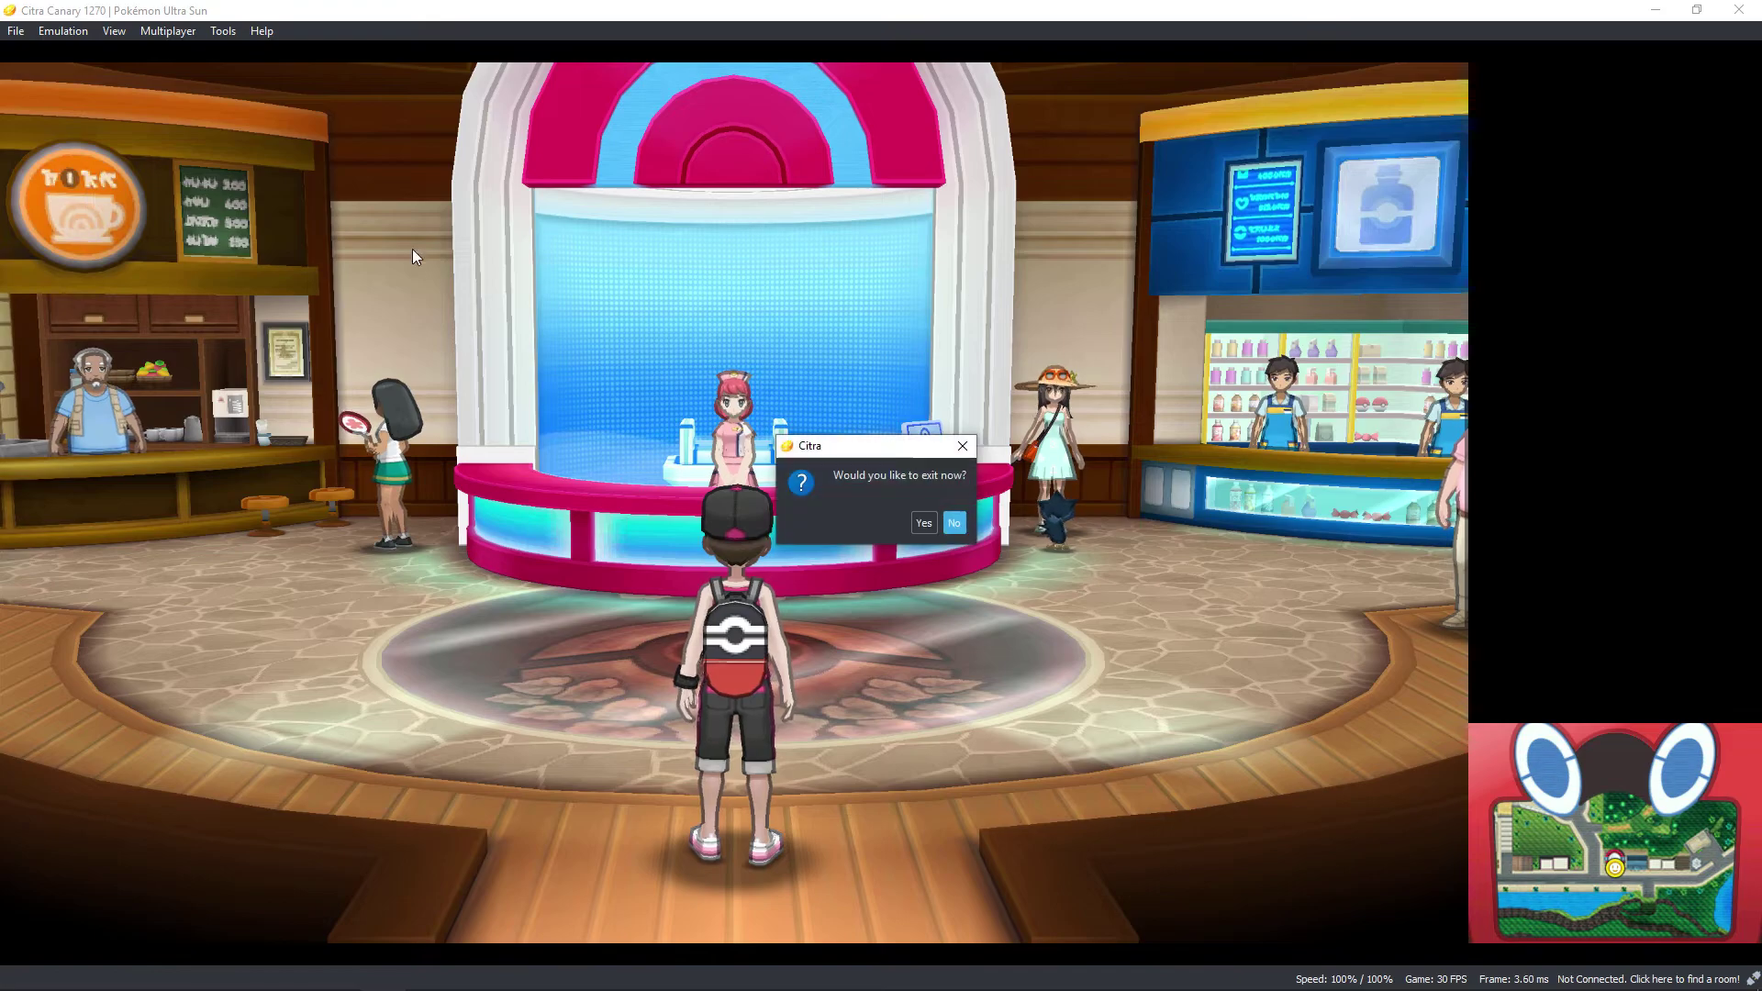
left_click(923, 530)
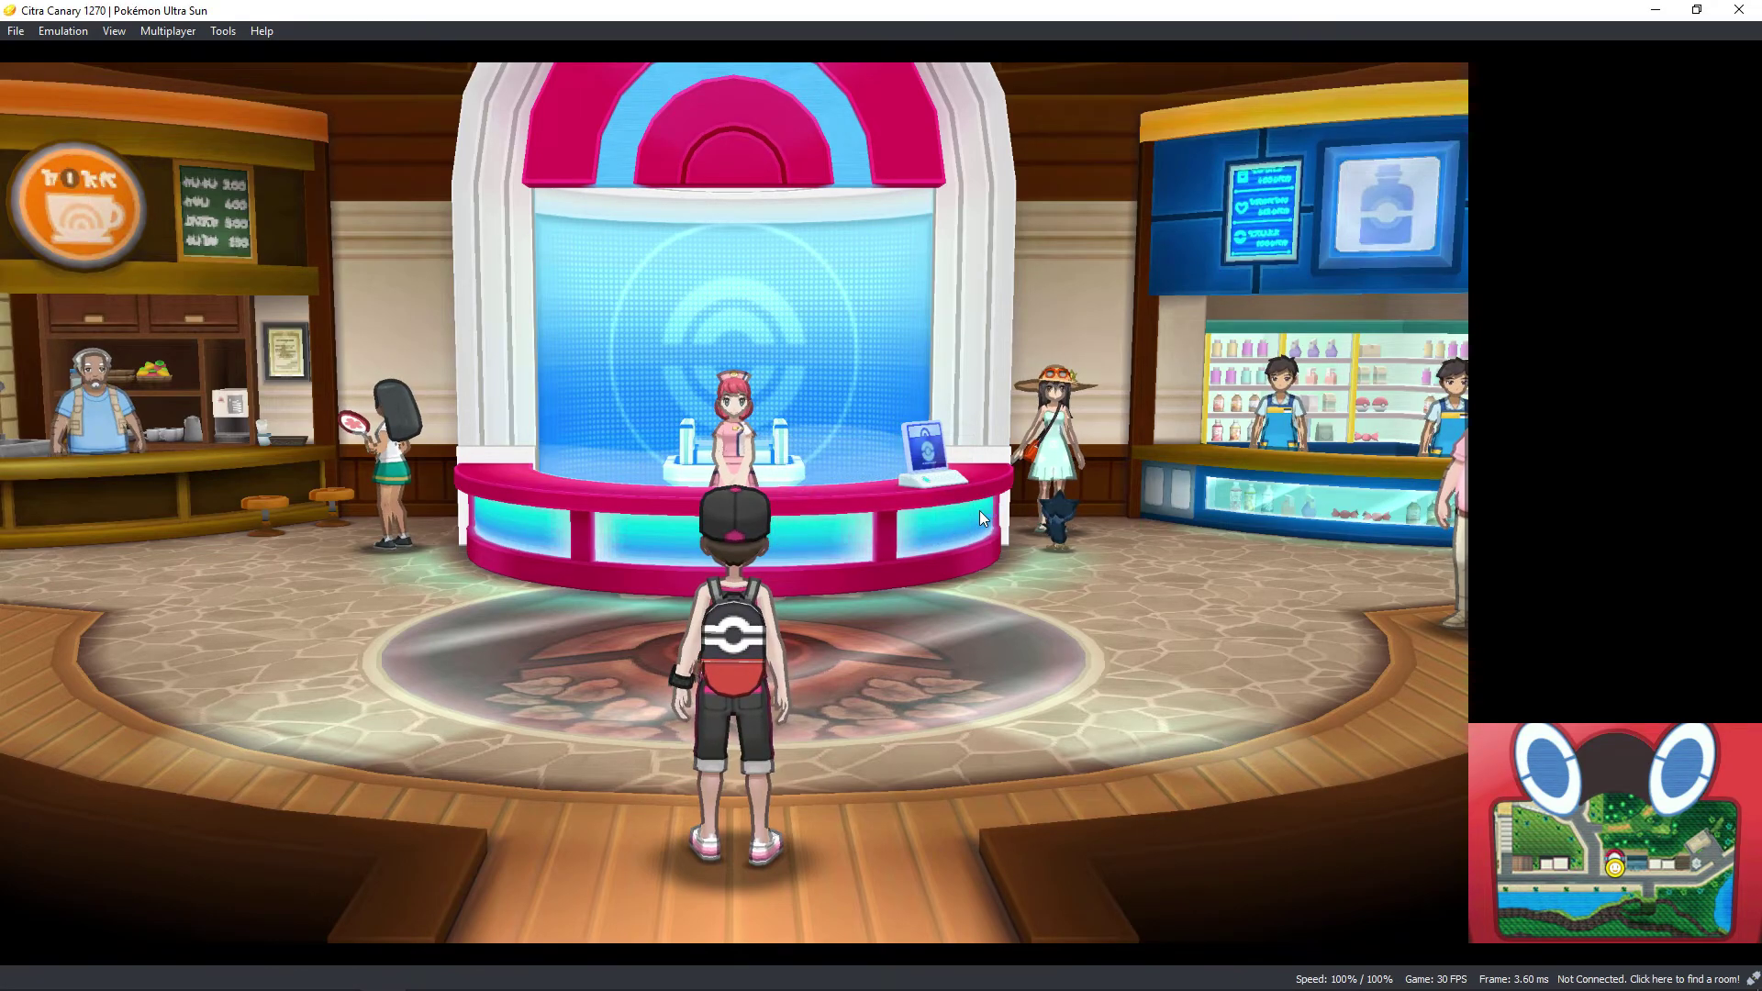
key("alt+Tab")
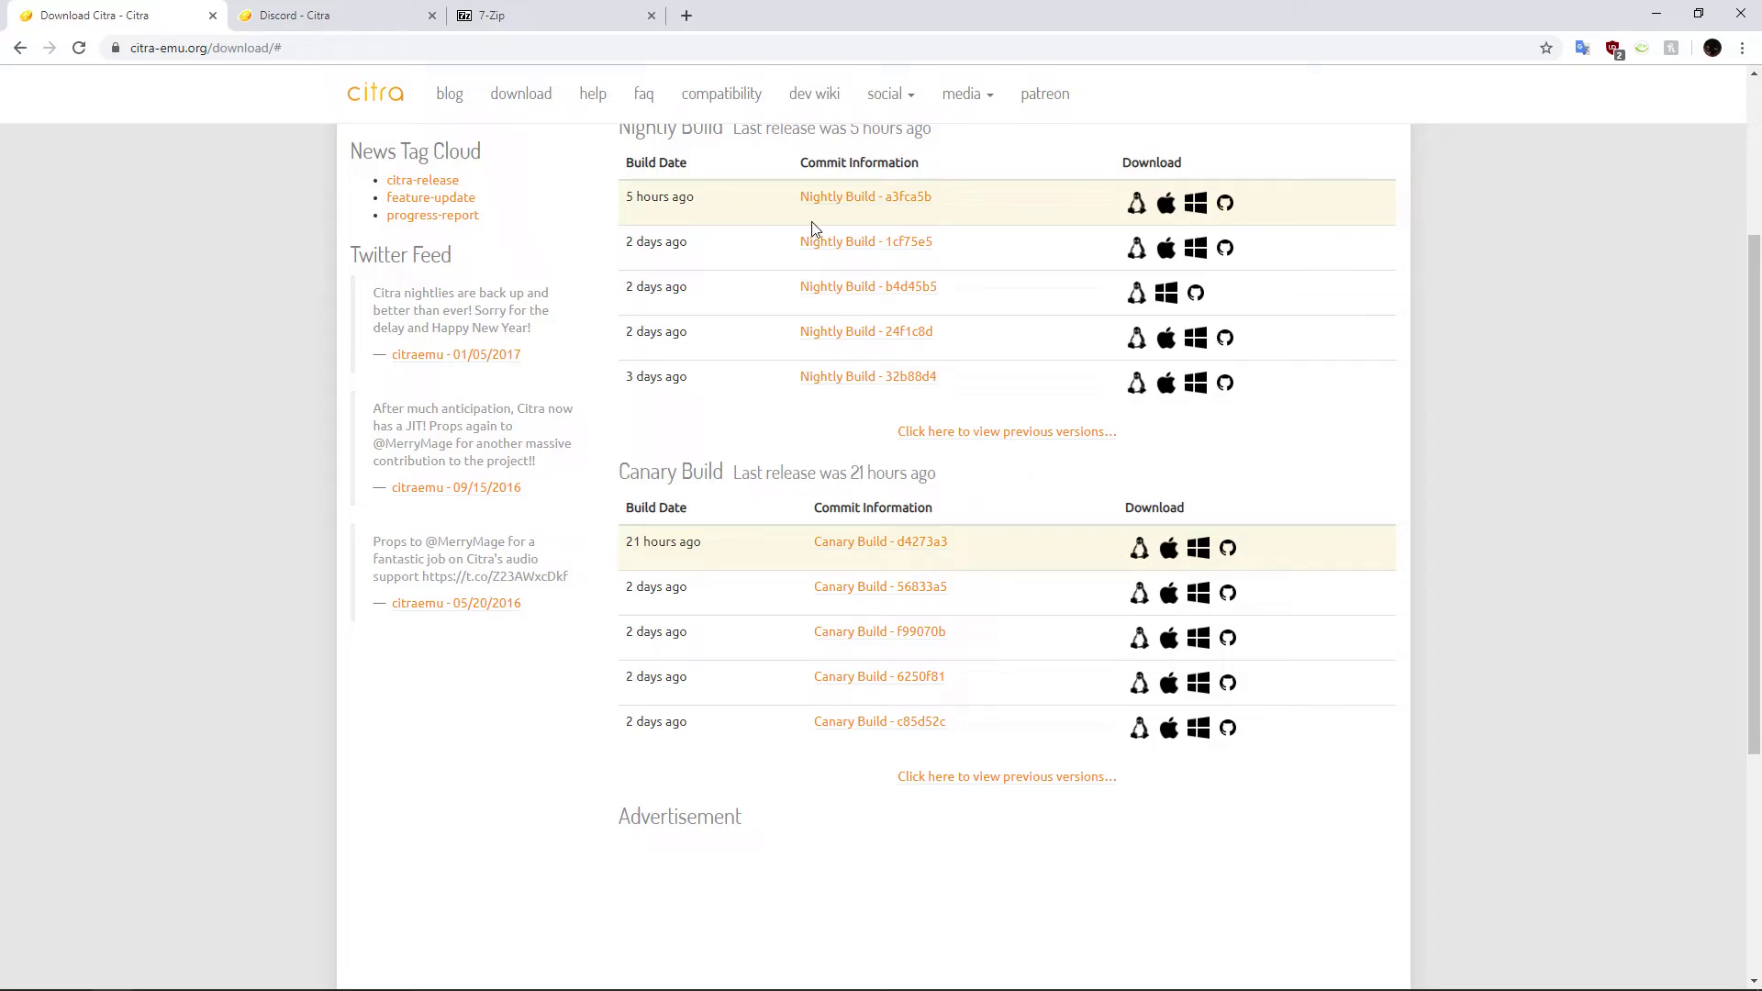
Step: Open the Citra Help page, view the media links, and flip through the 7-Zip and Discord tabs
left_click(591, 109)
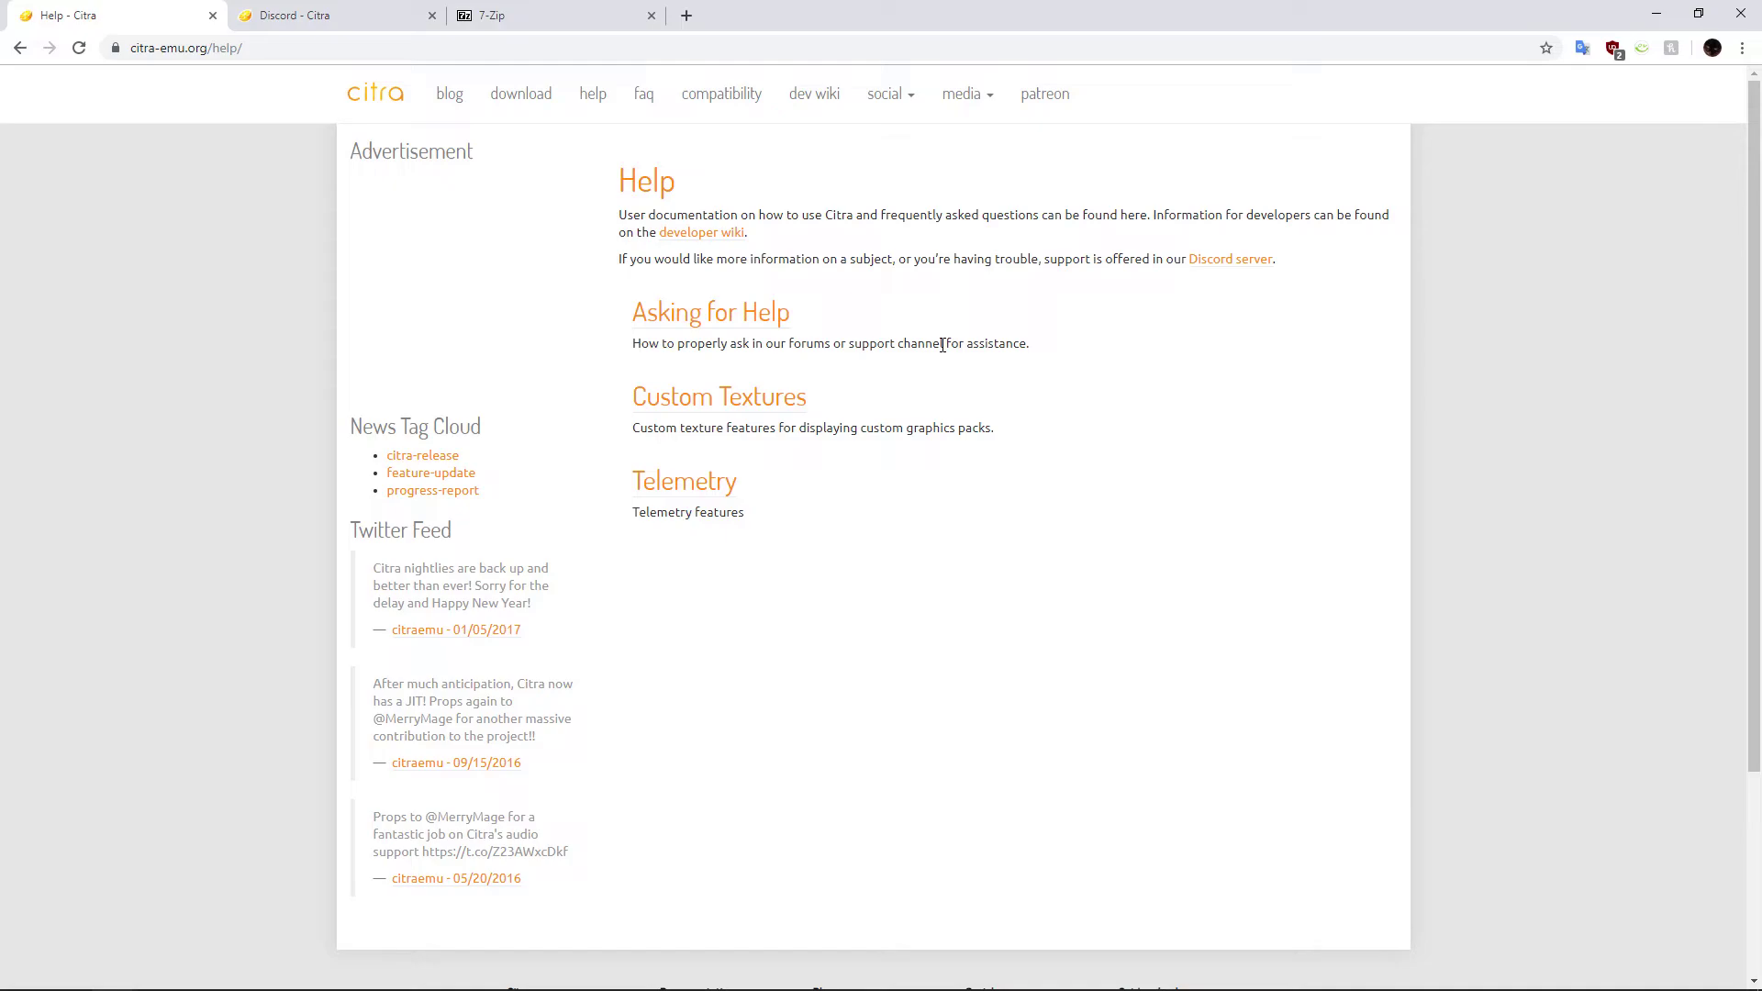
left_click(954, 108)
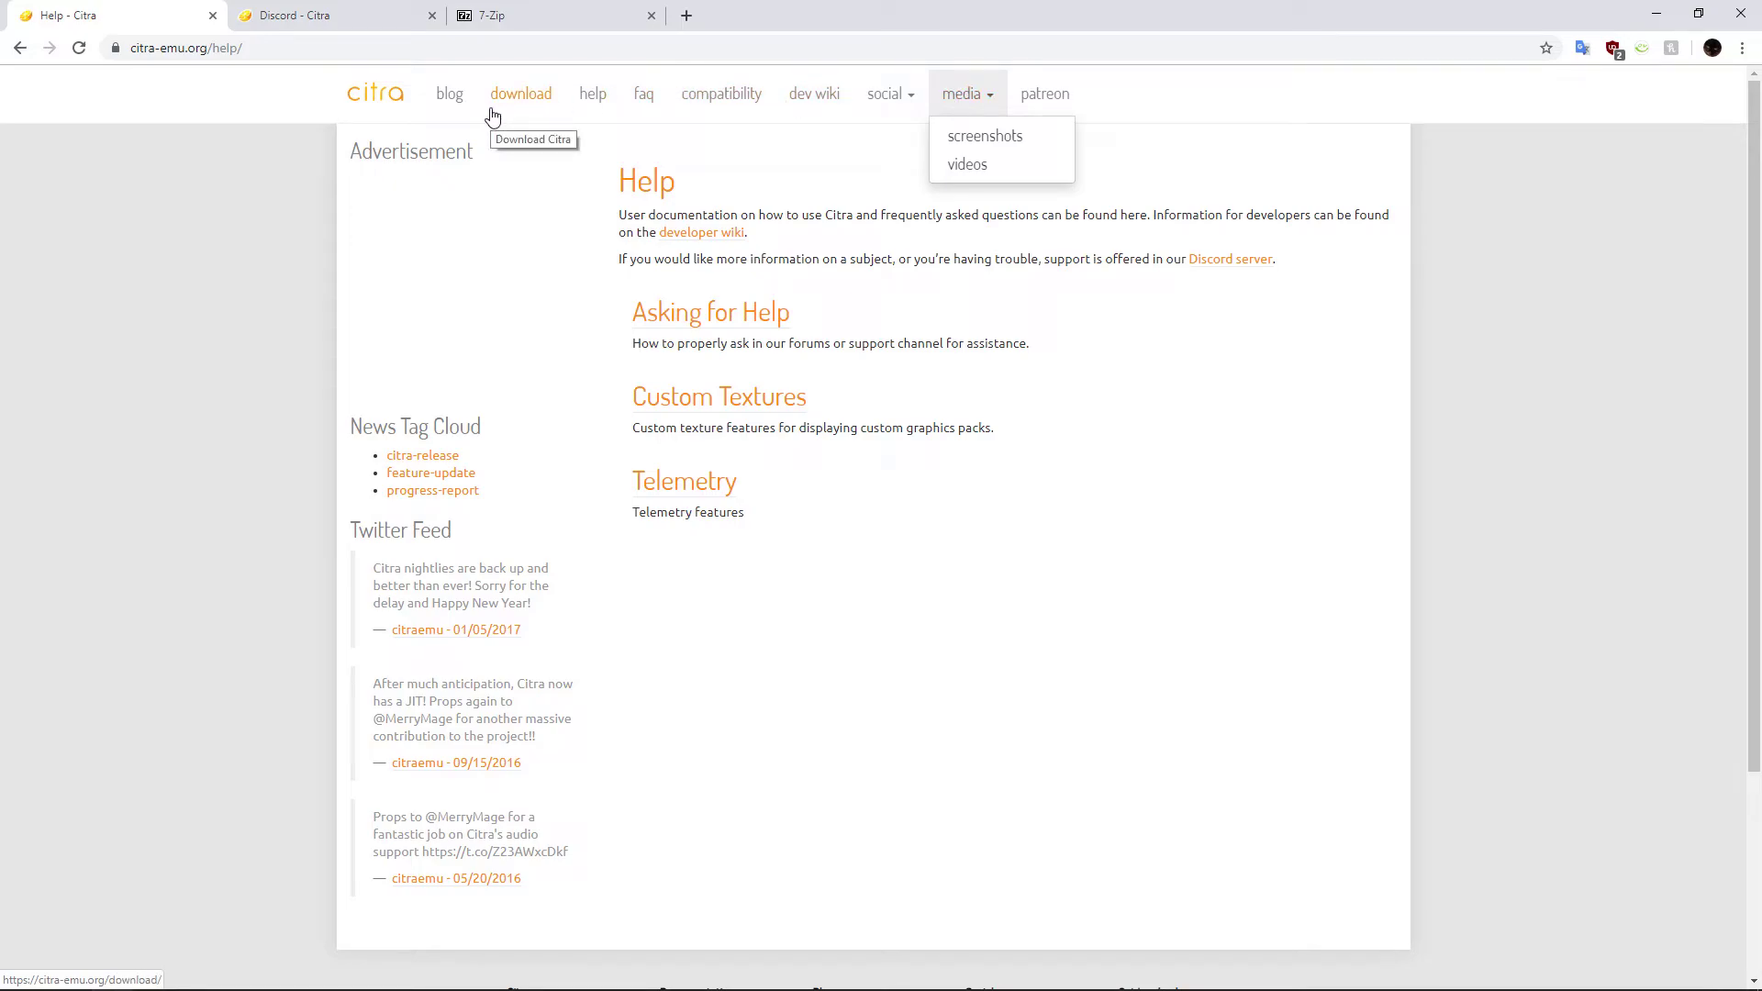
left_click(541, 16)
left_click(315, 7)
left_click(149, 13)
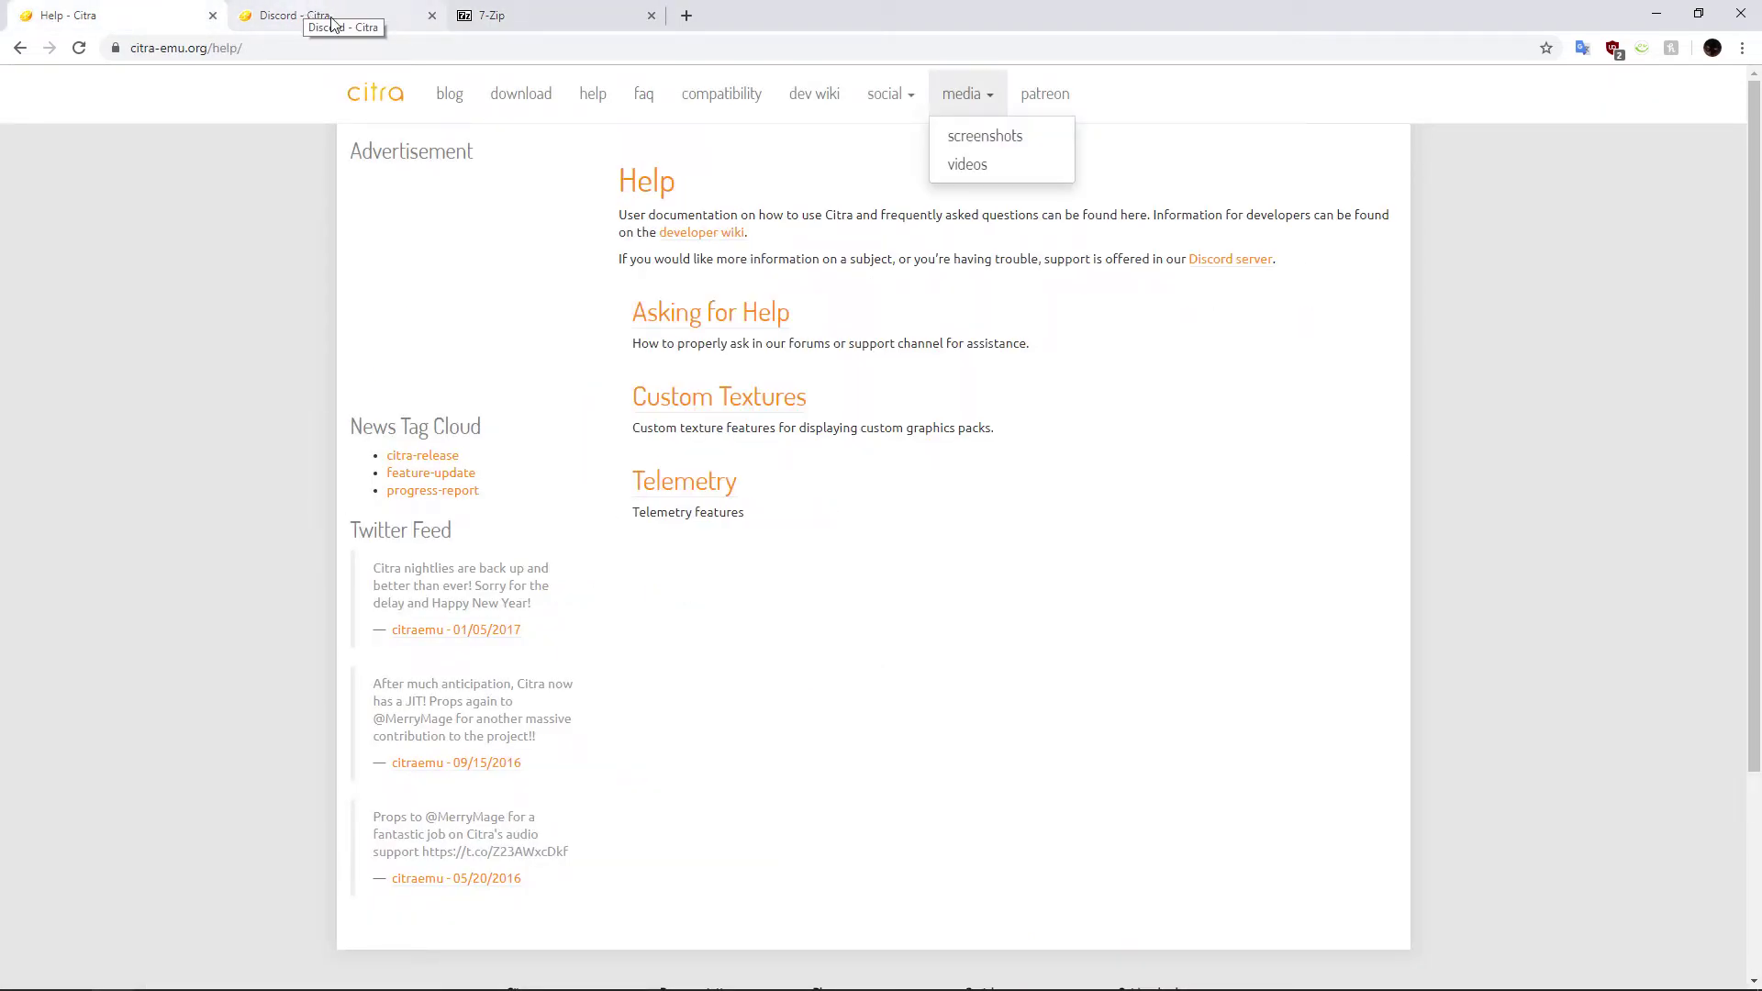
left_click(450, 97)
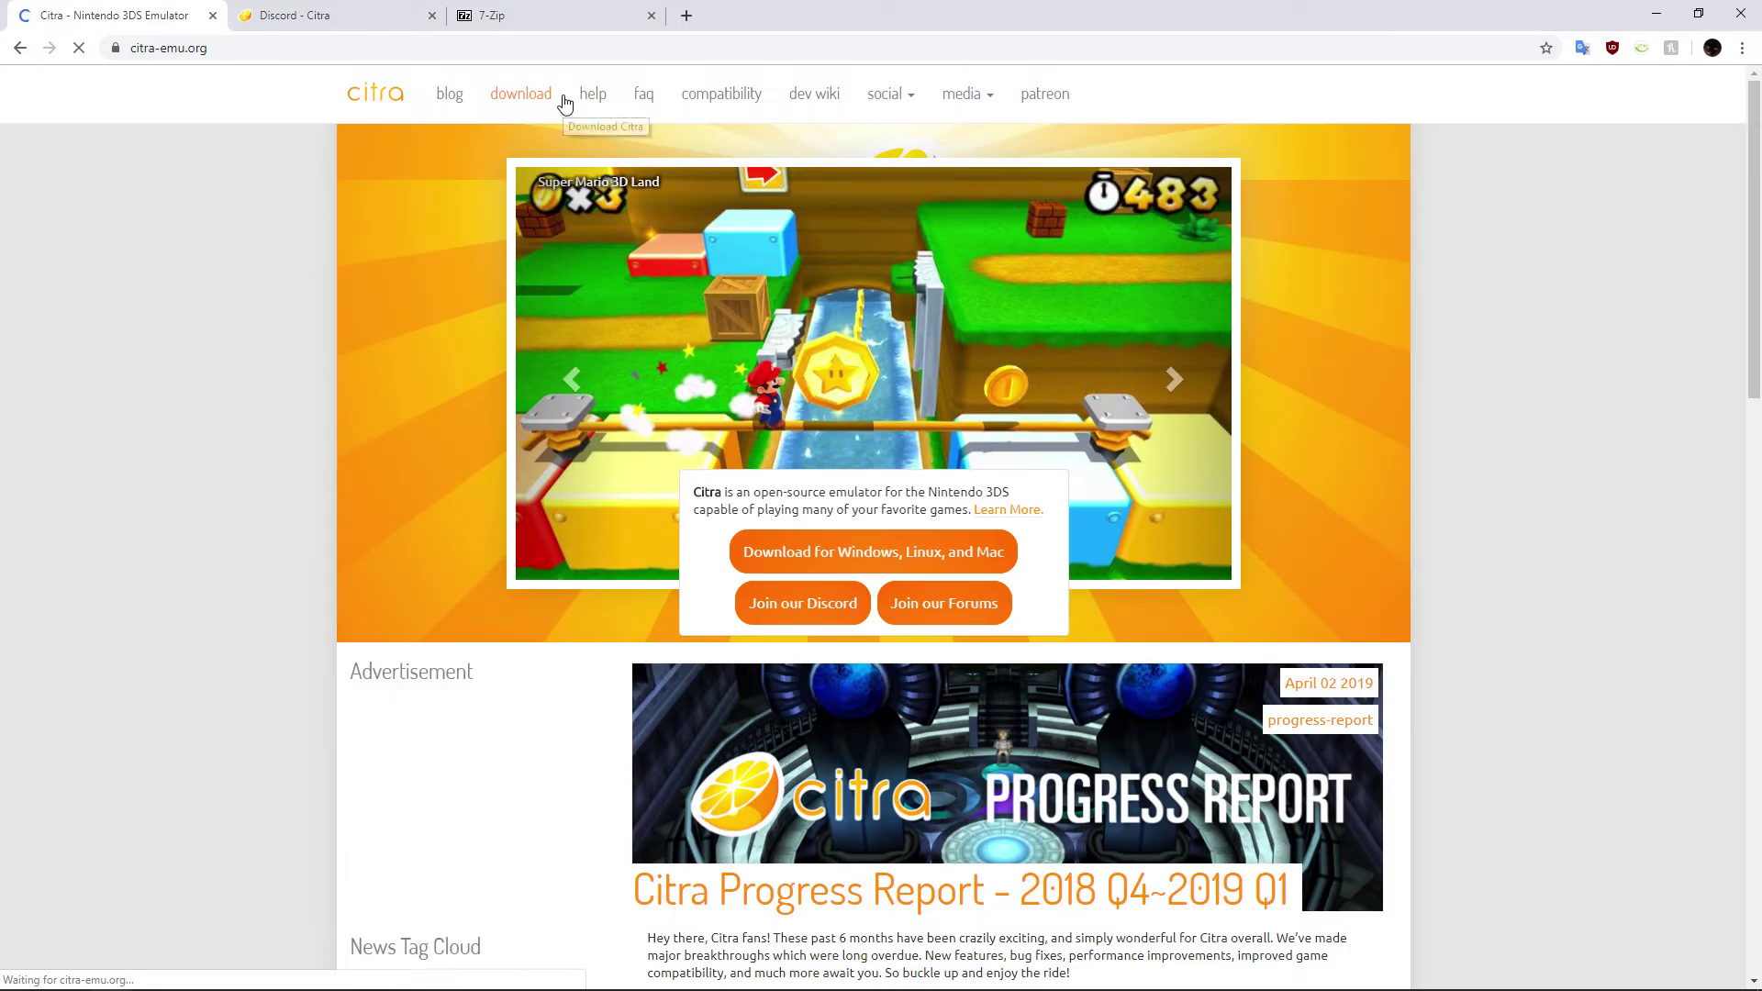
scroll(511, 397, "down", 5)
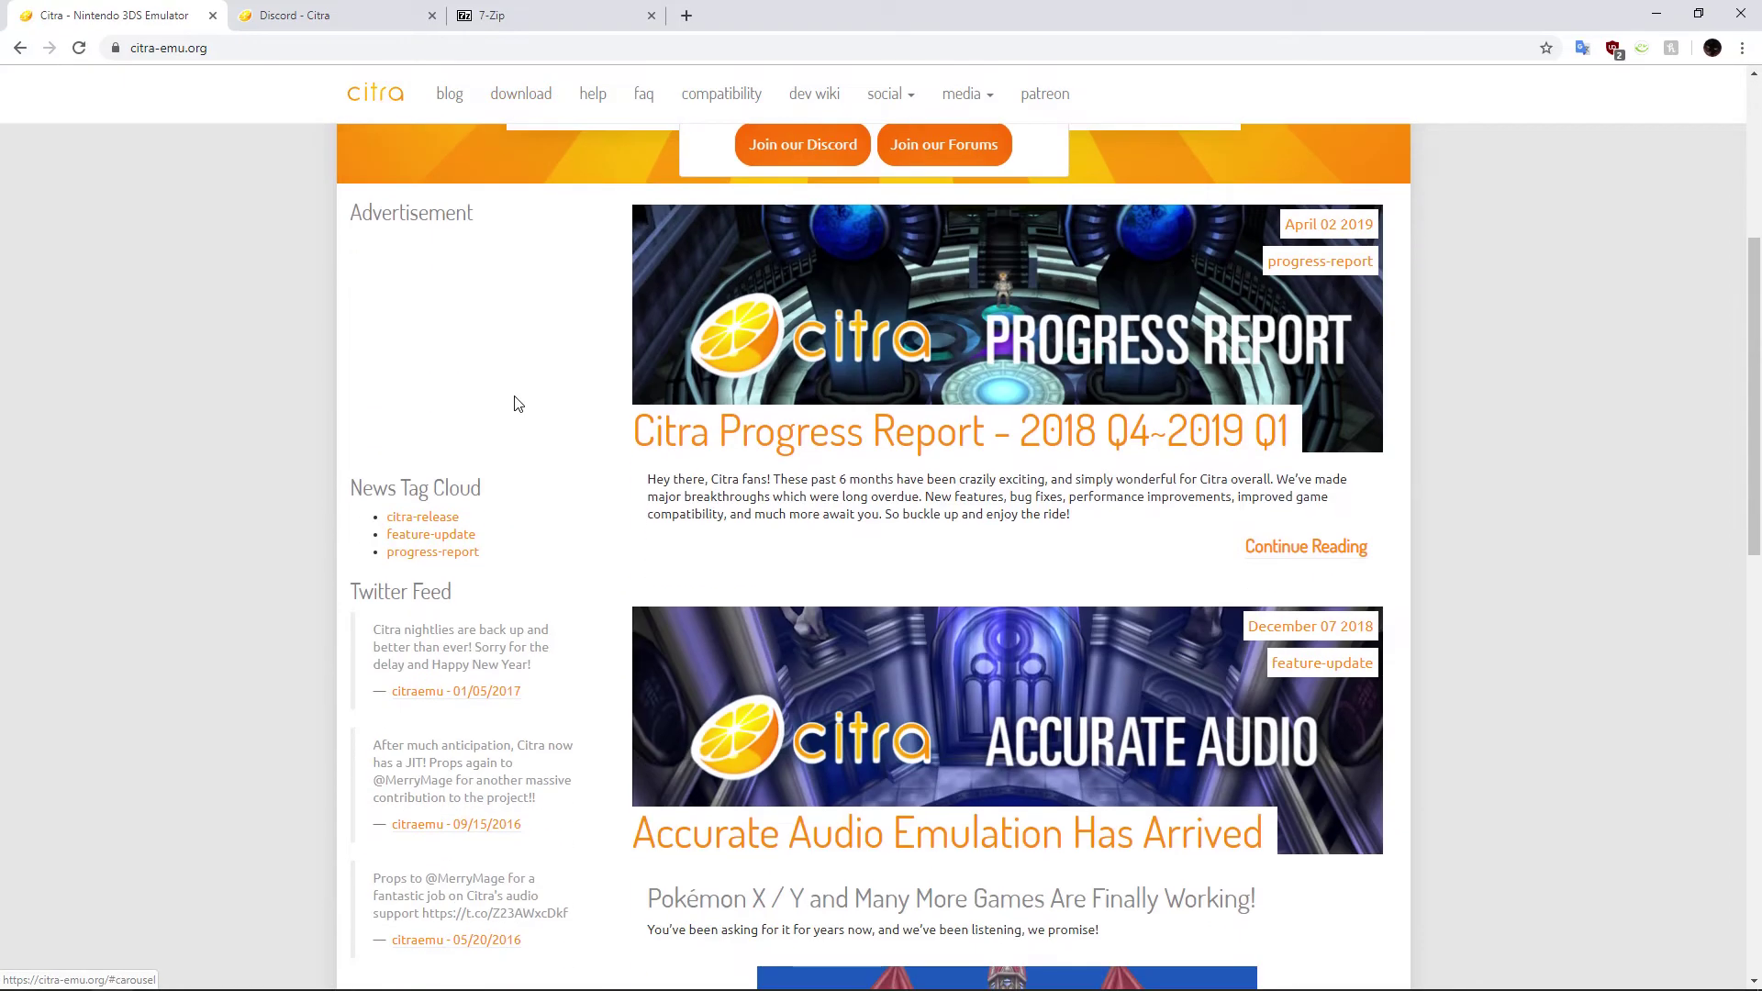
scroll(513, 405, "down", 6)
scroll(514, 406, "up", 11)
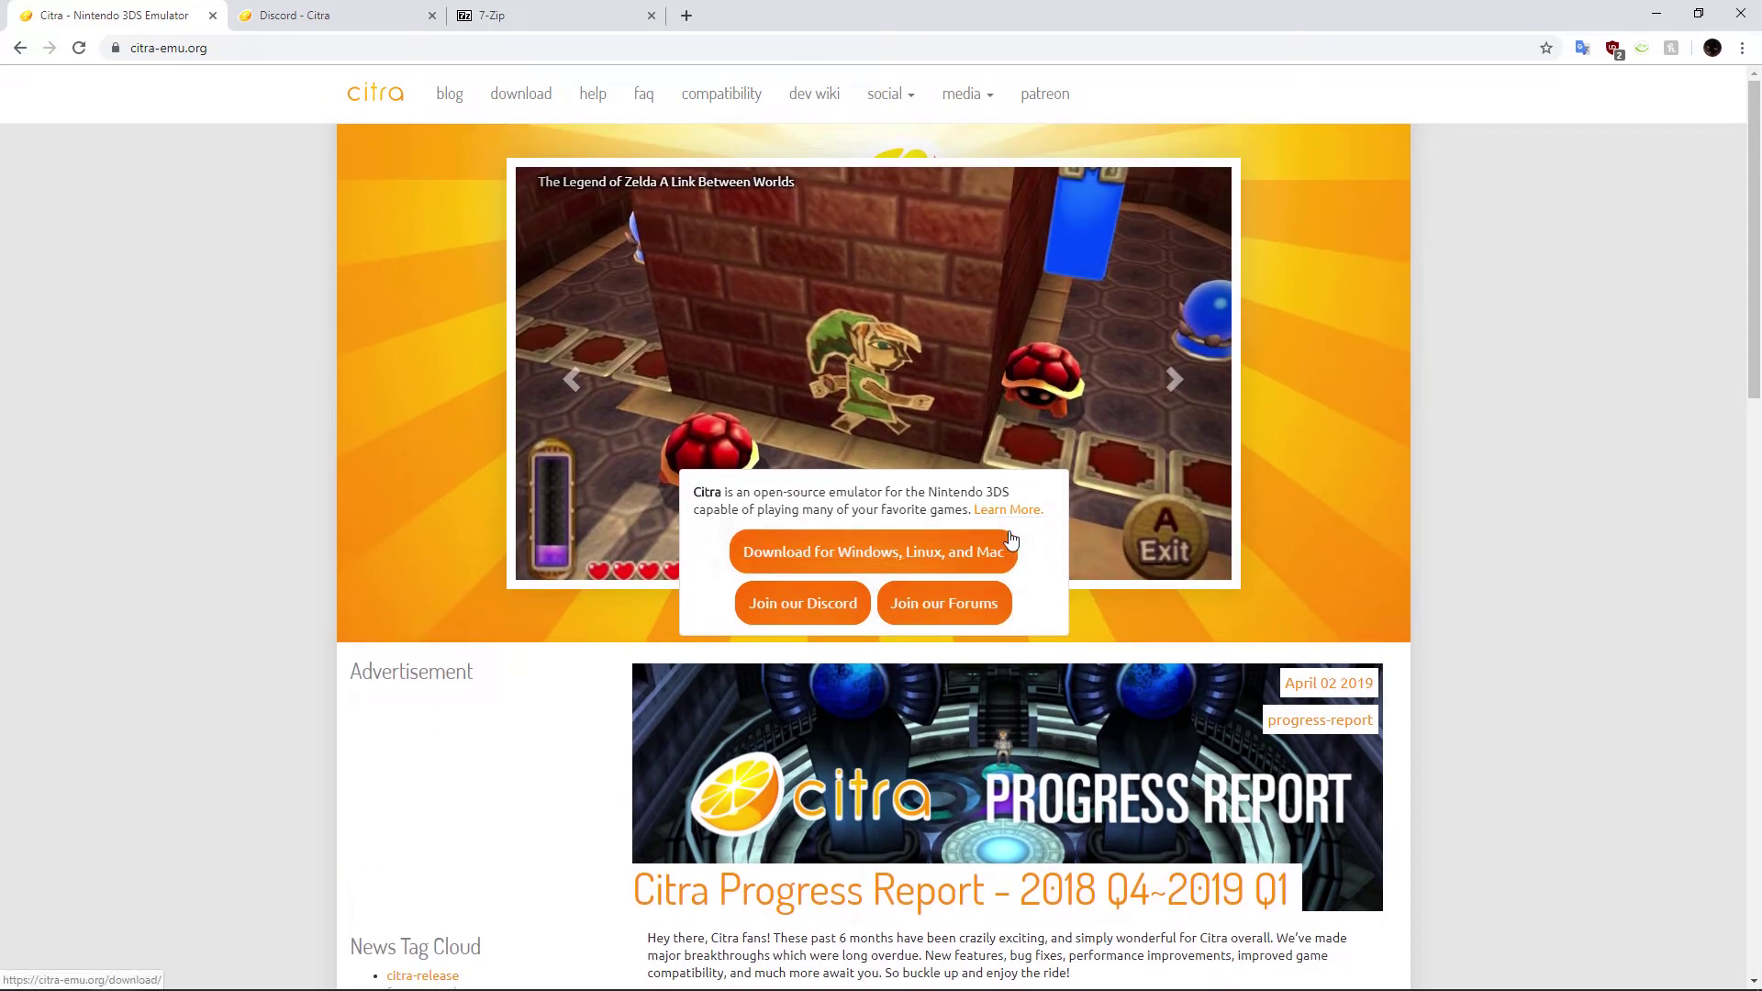
left_click(327, 7)
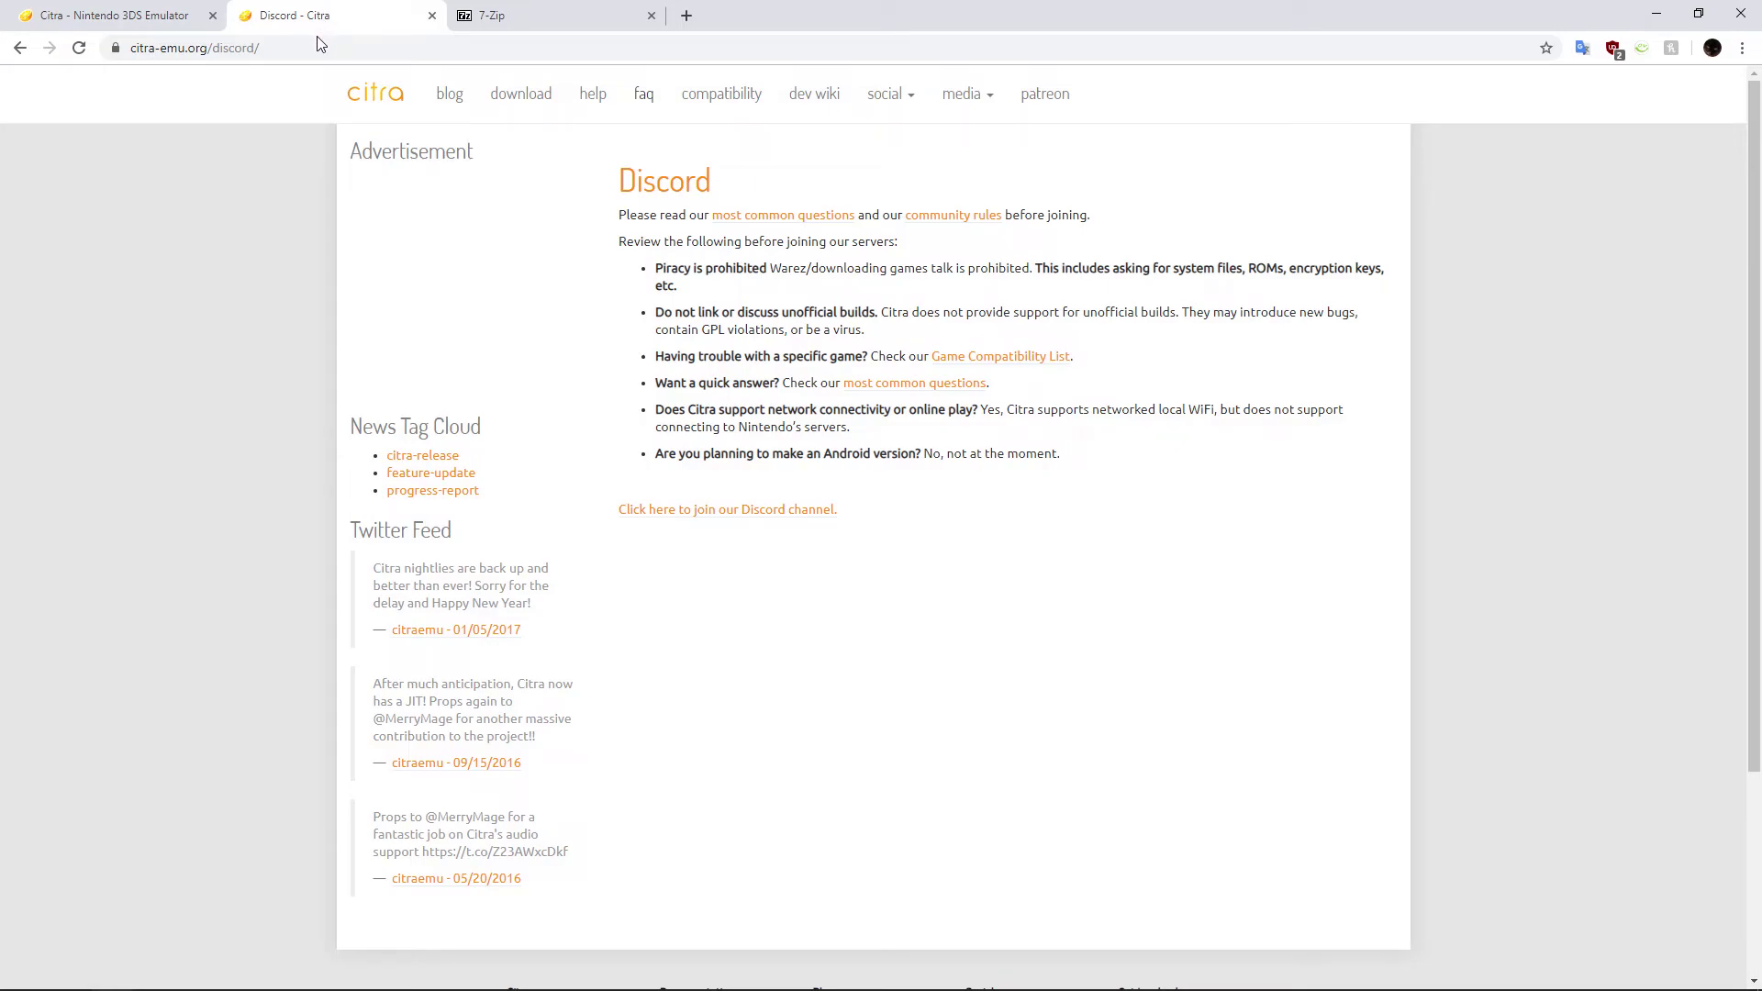
left_click(538, 19)
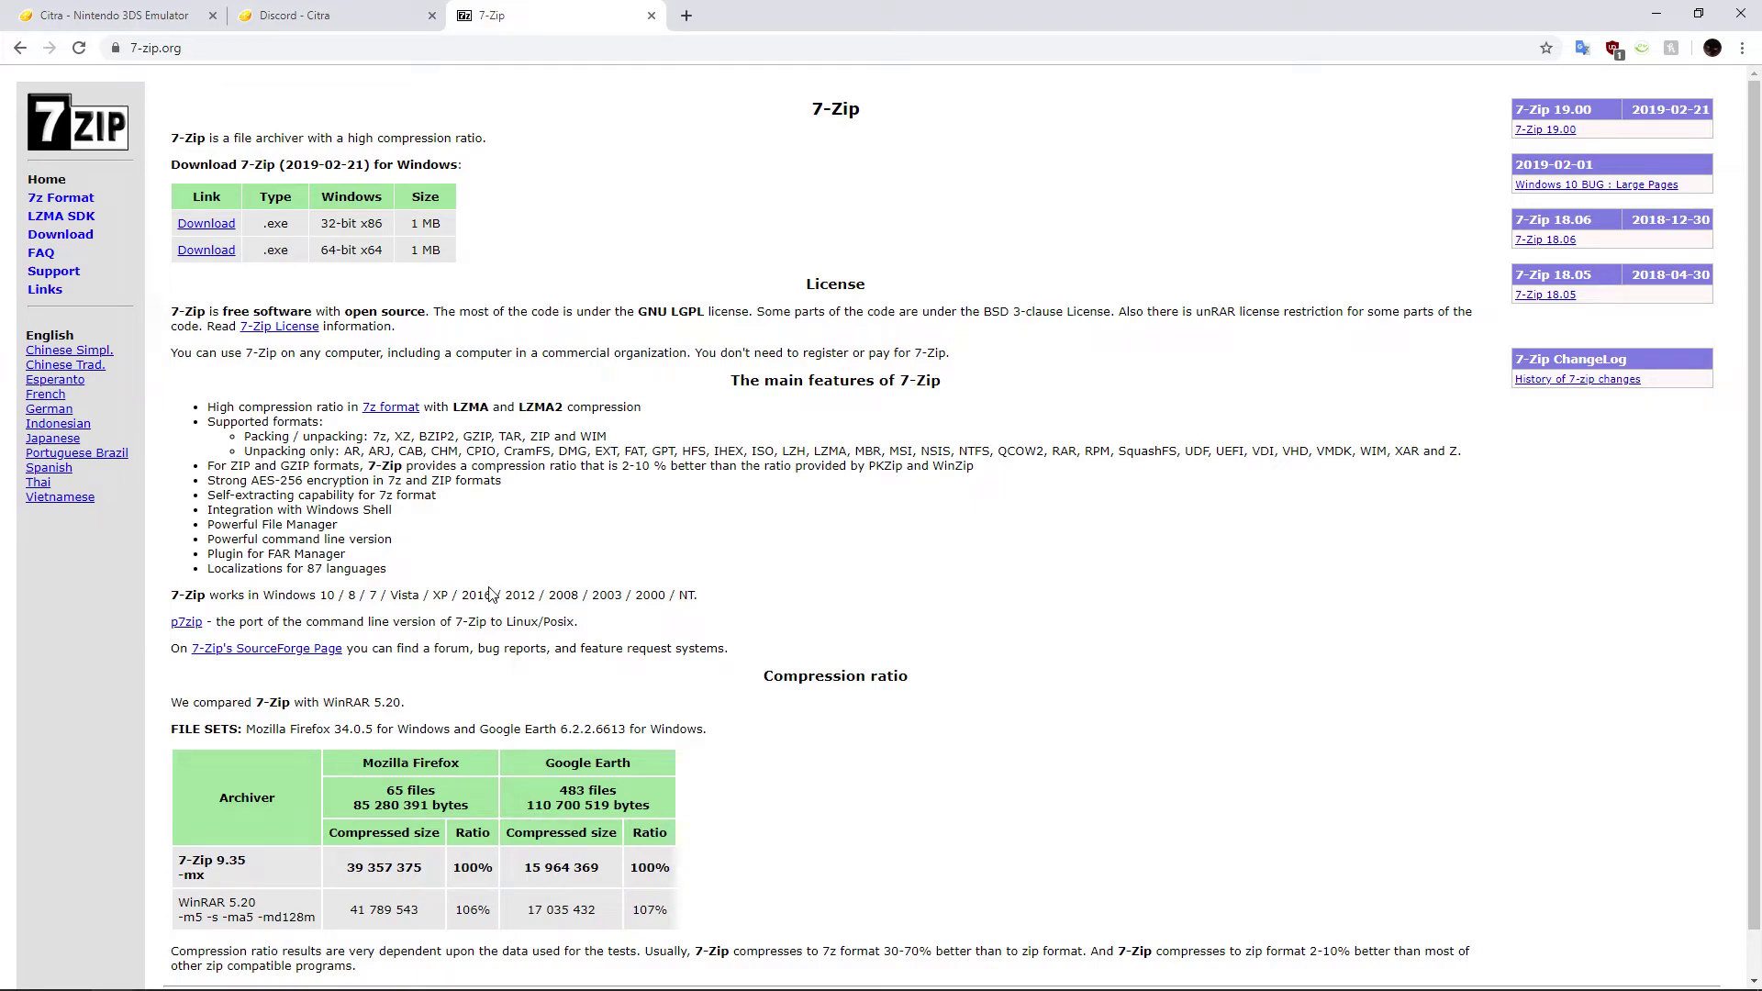
left_click(142, 11)
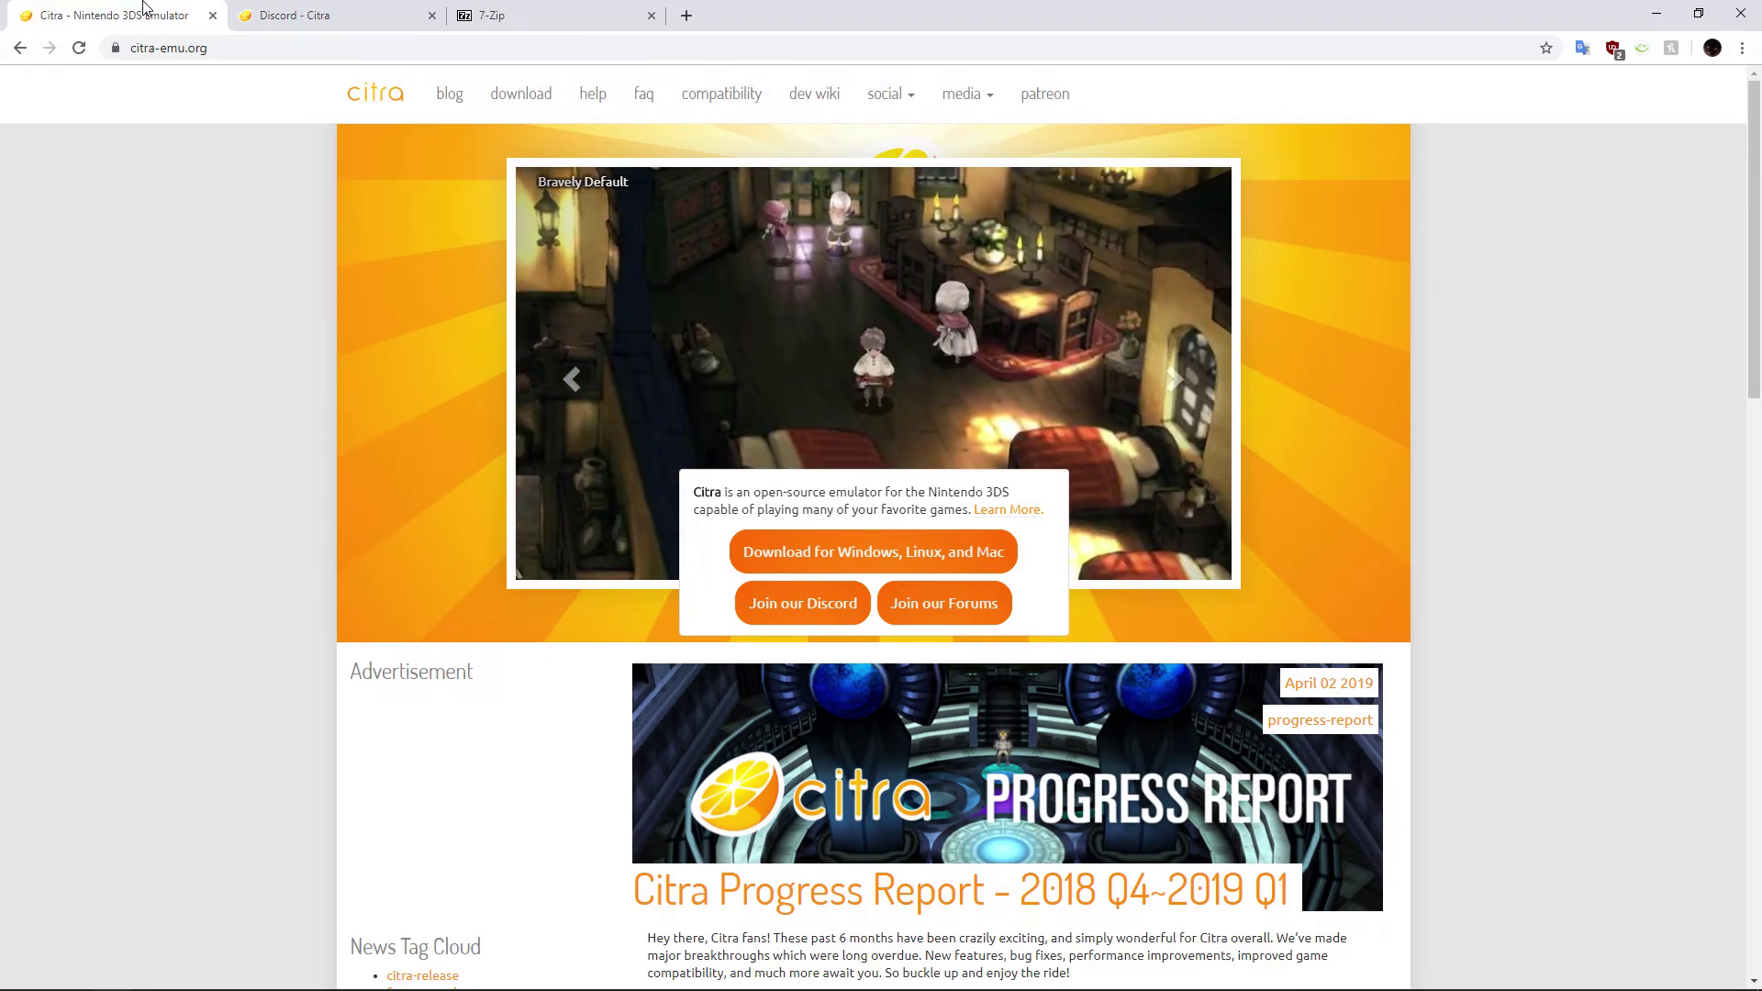
Step: Search the compatibility list for 'pok' and open Pokémon Sun's compatibility reports table
left_click(744, 103)
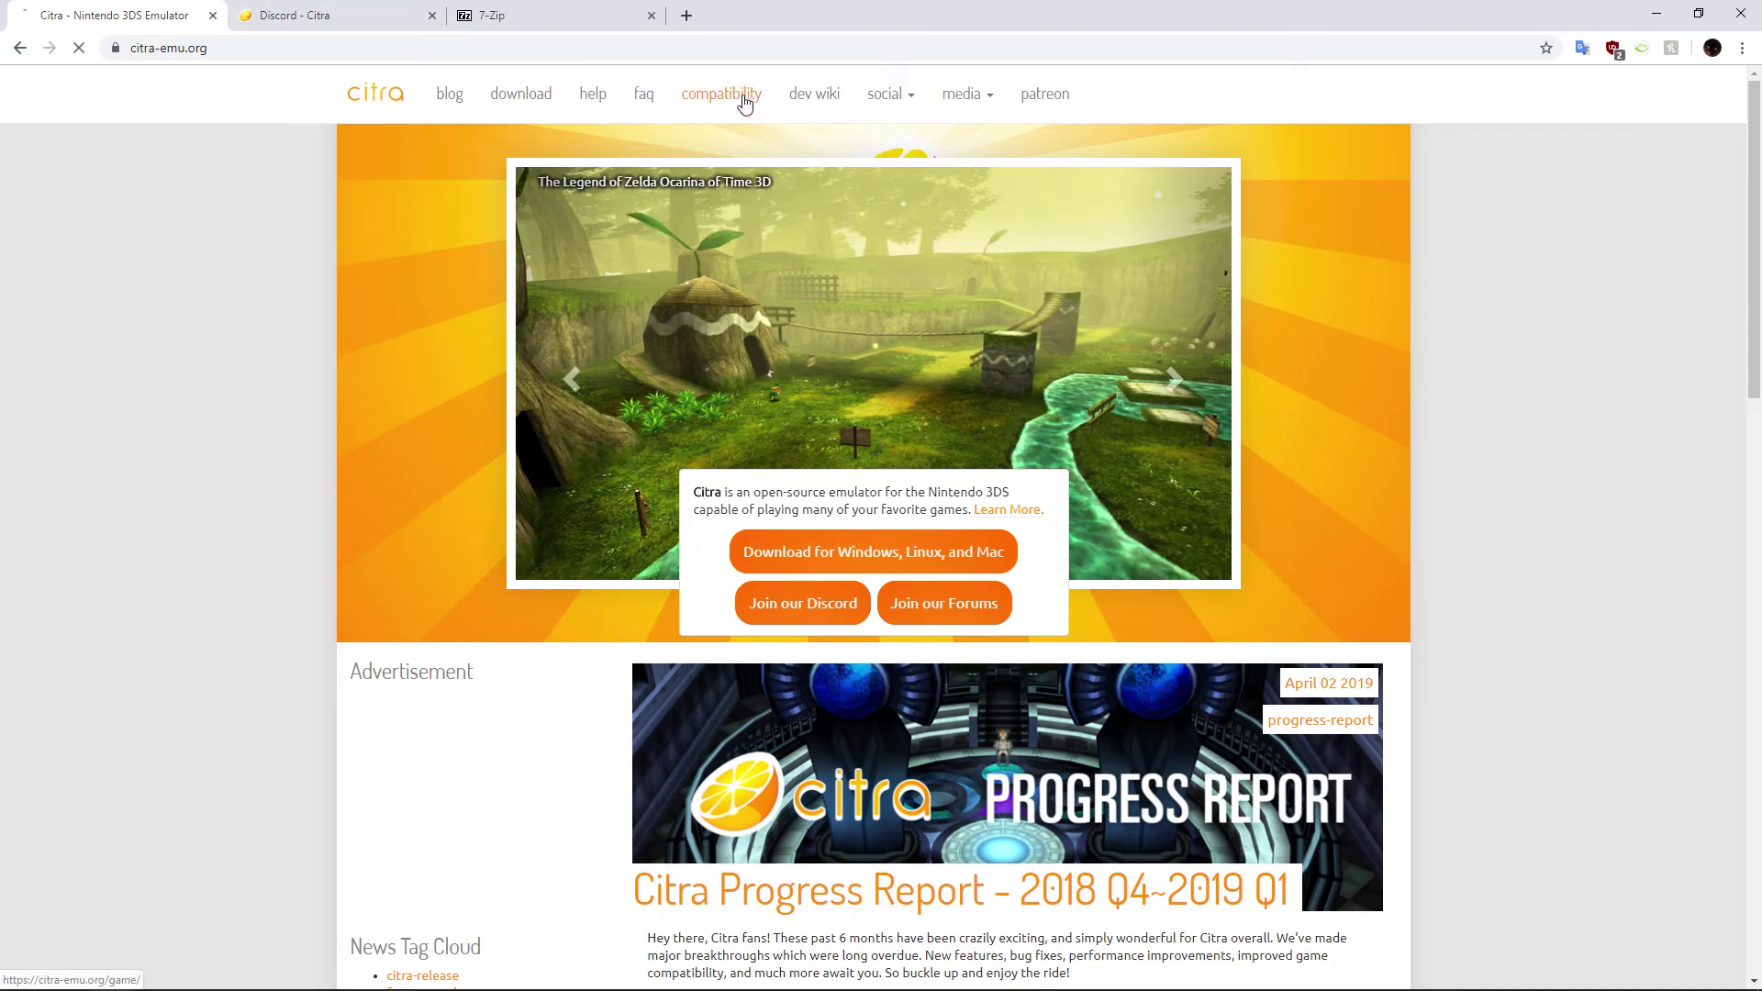
left_click(1223, 716)
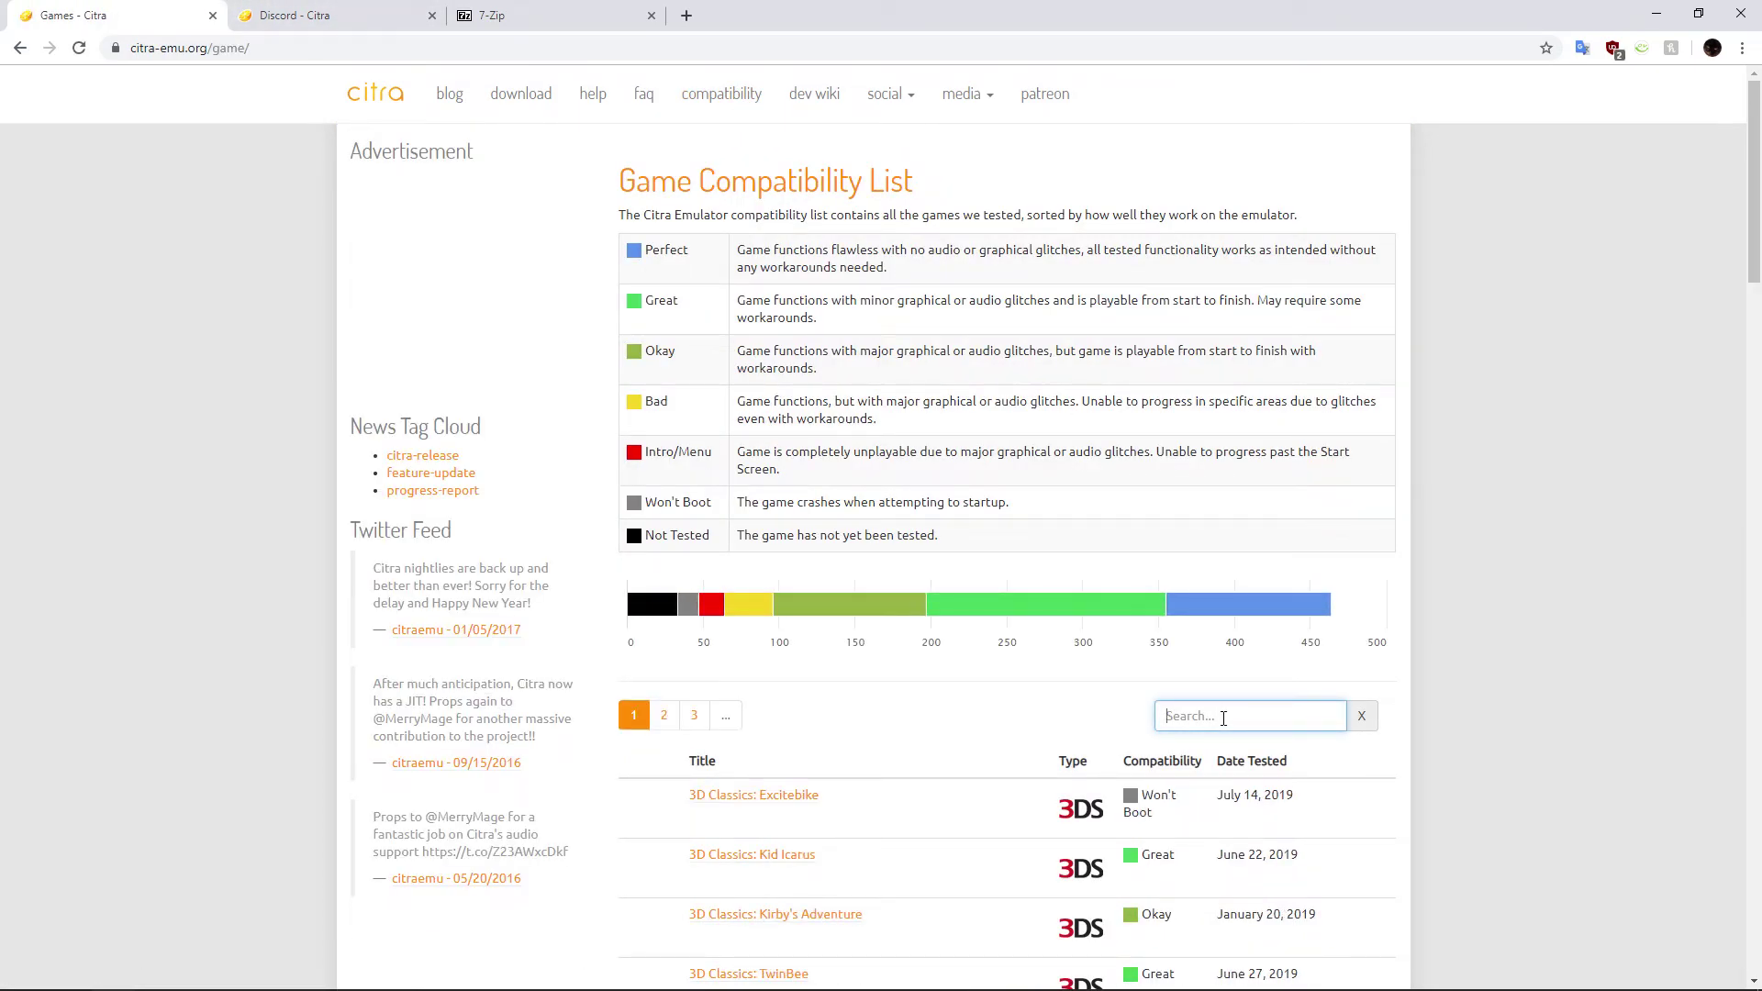
type("pok")
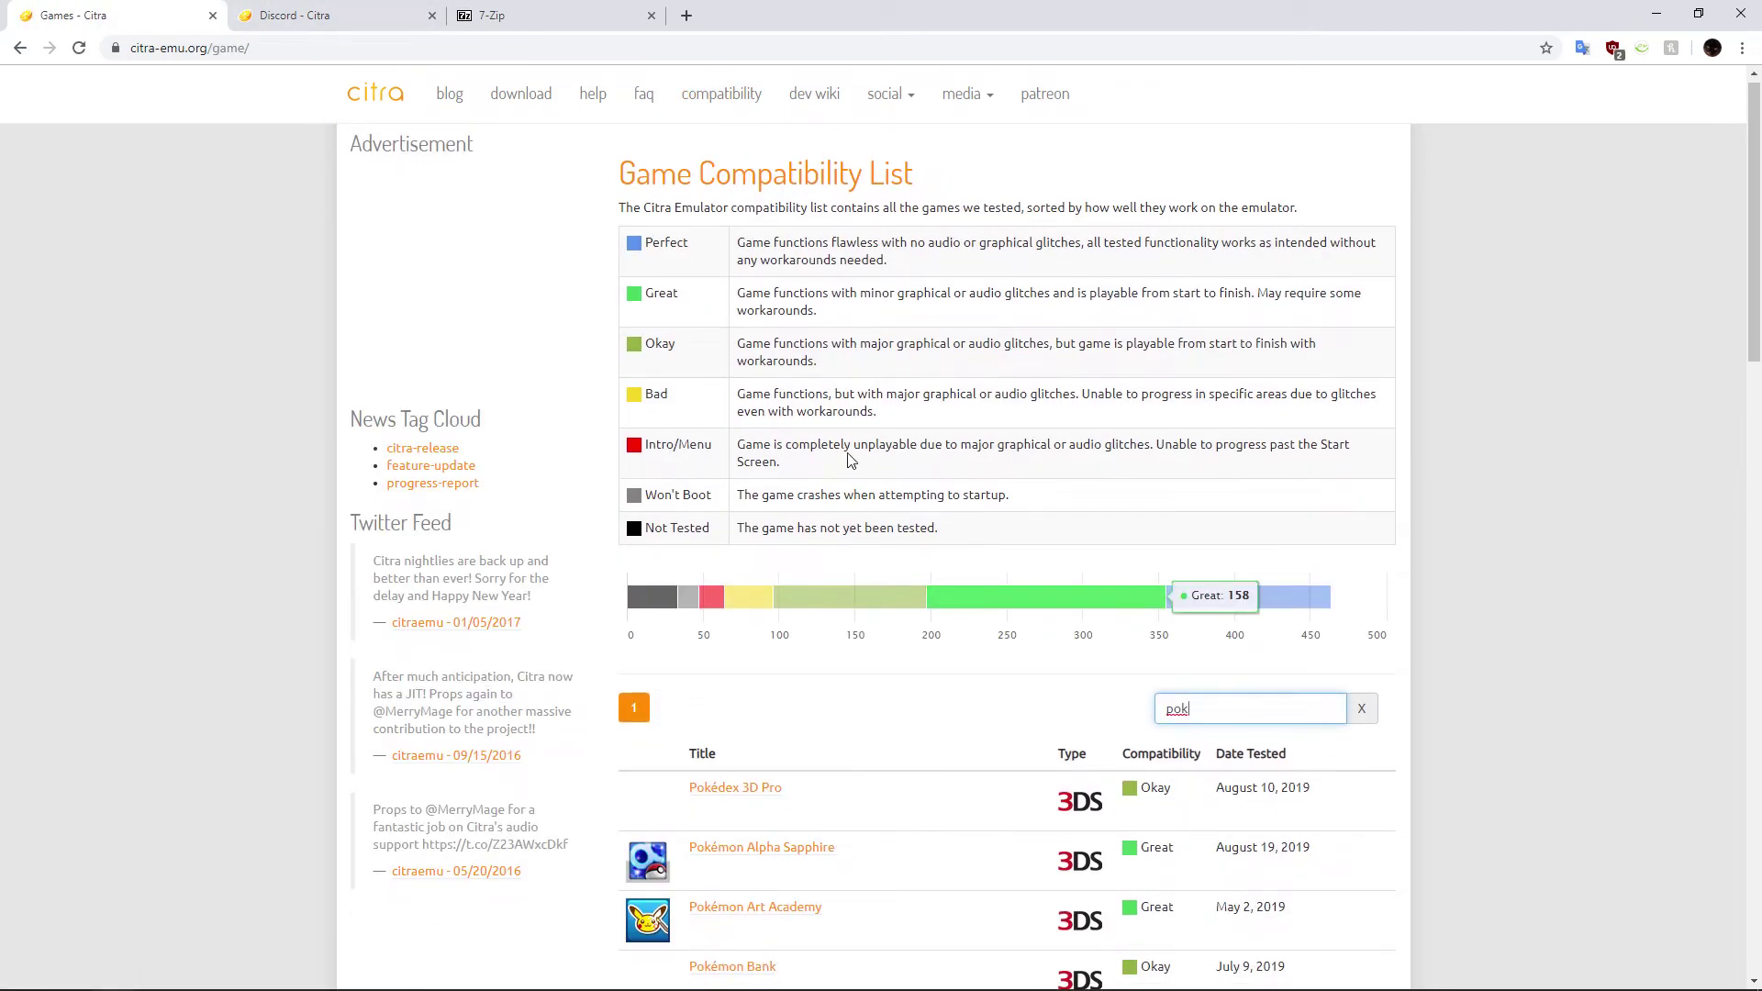
scroll(934, 510, "down", 9)
scroll(933, 510, "down", 9)
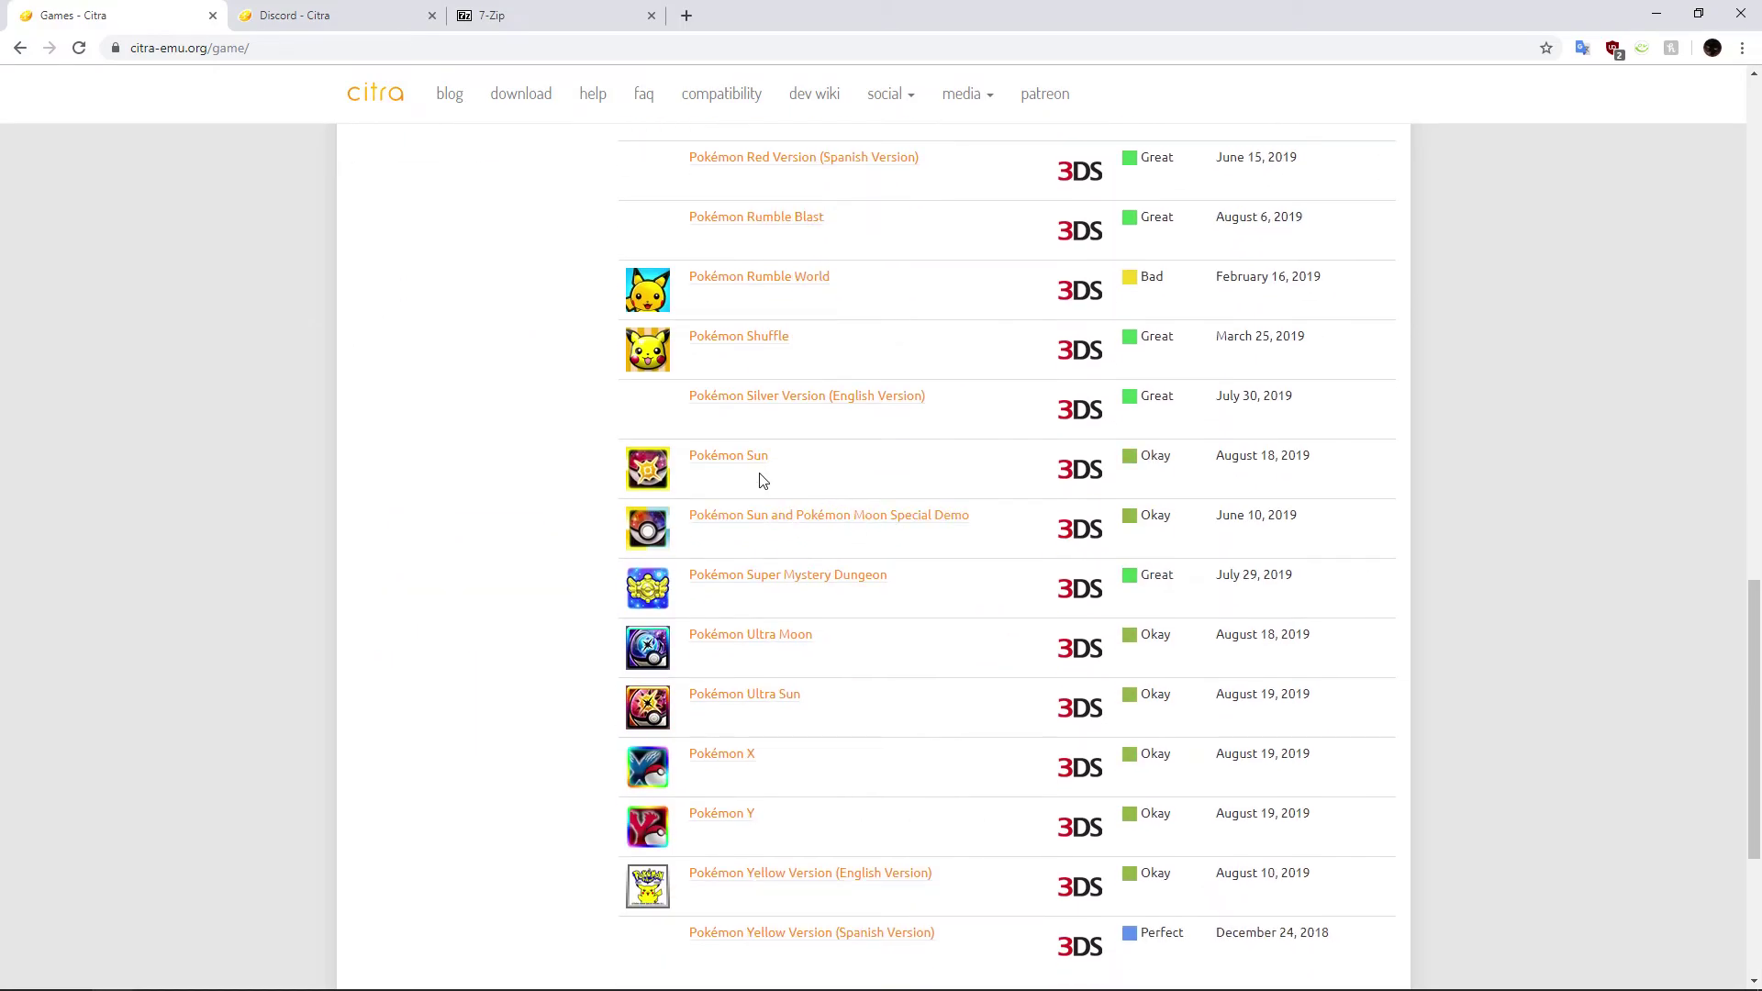
left_click(727, 461)
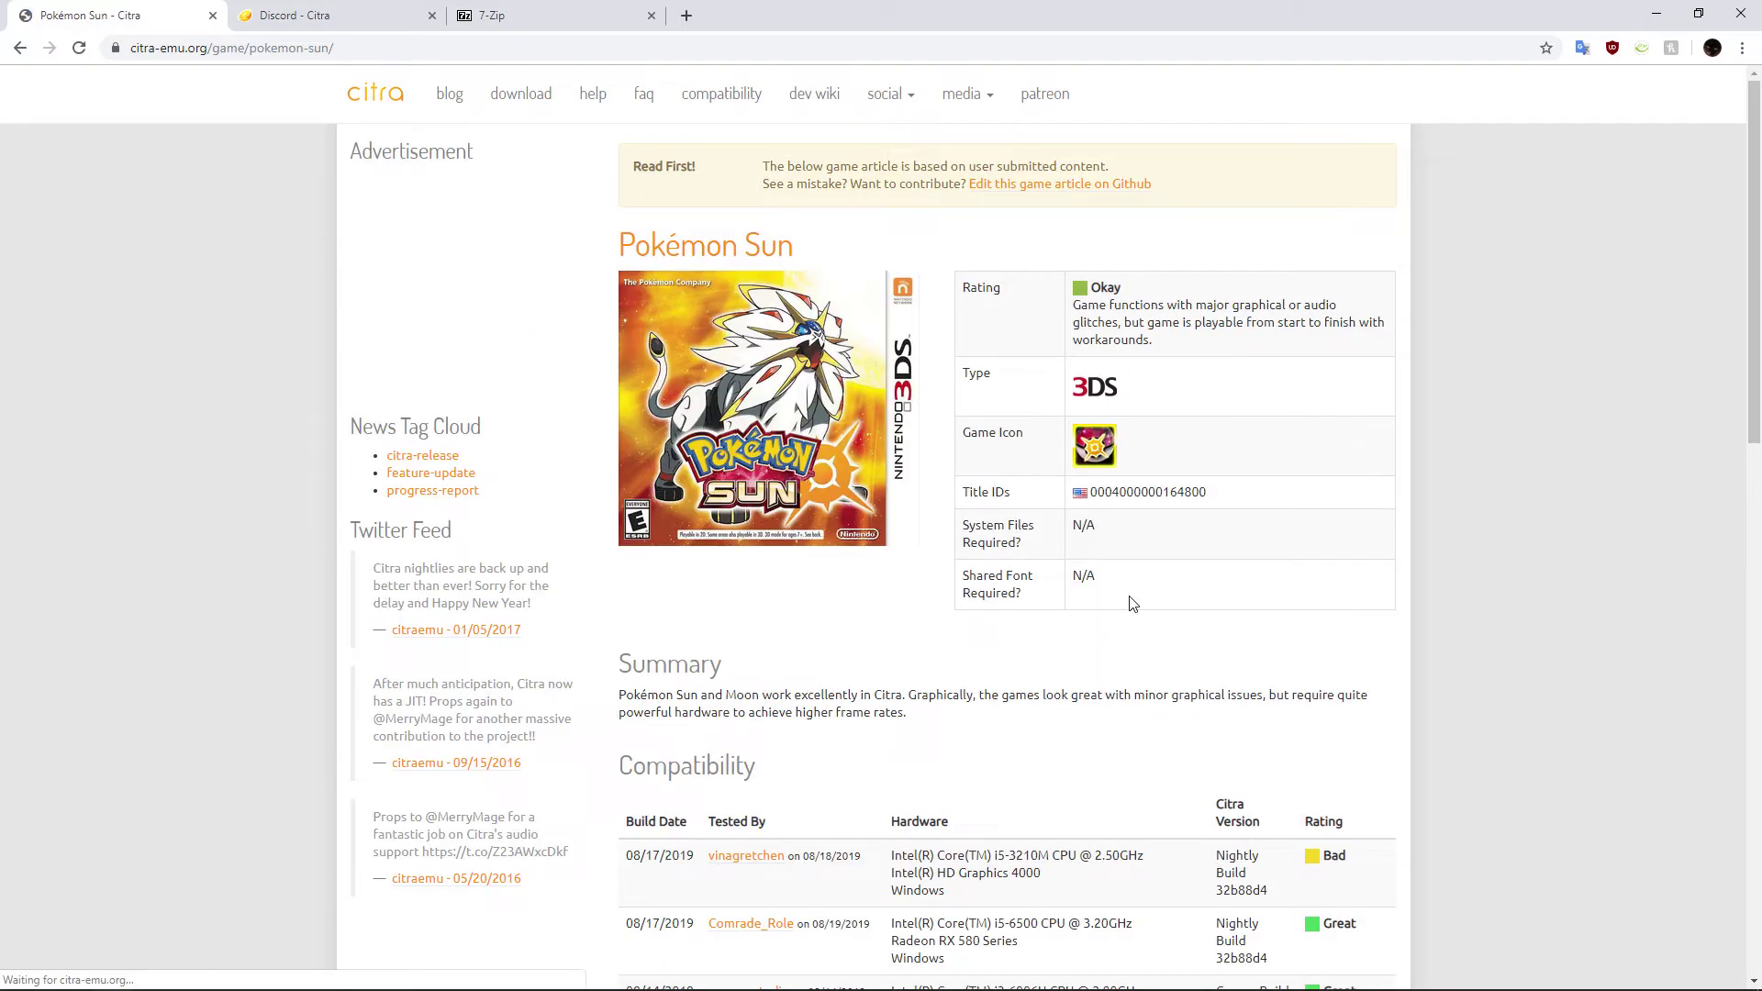
scroll(1101, 587, "down", 5)
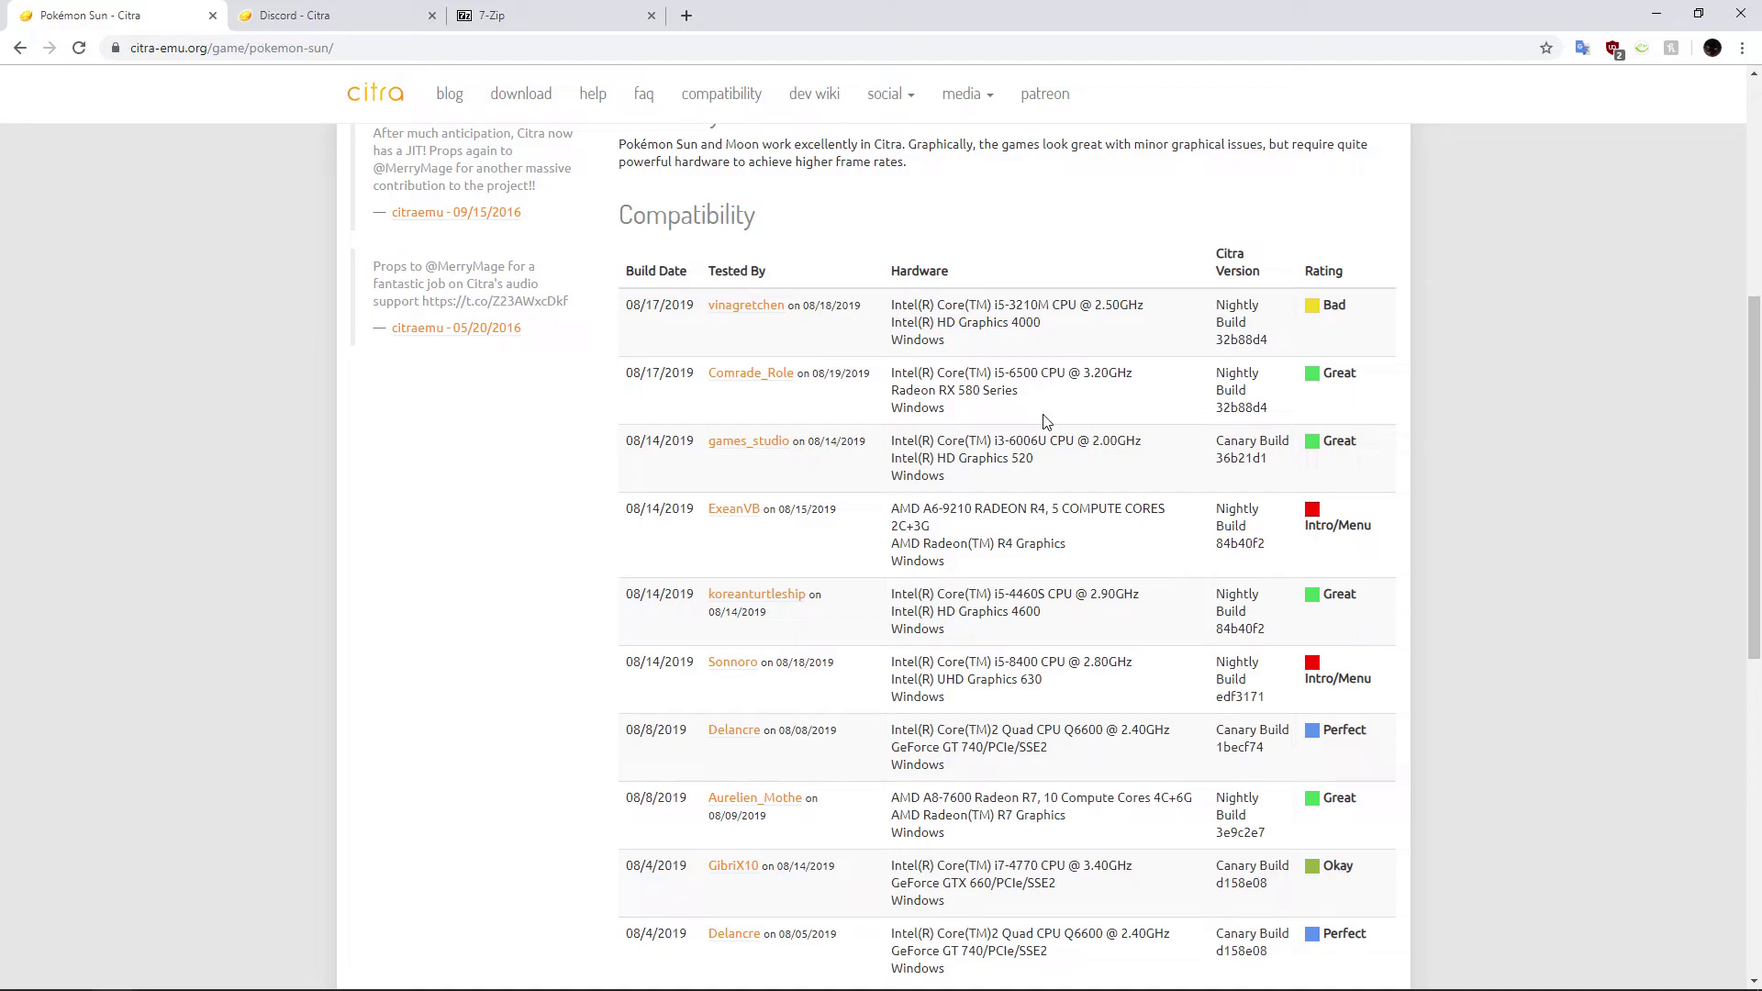
scroll(1049, 425, "down", 1)
scroll(1049, 425, "down", 2)
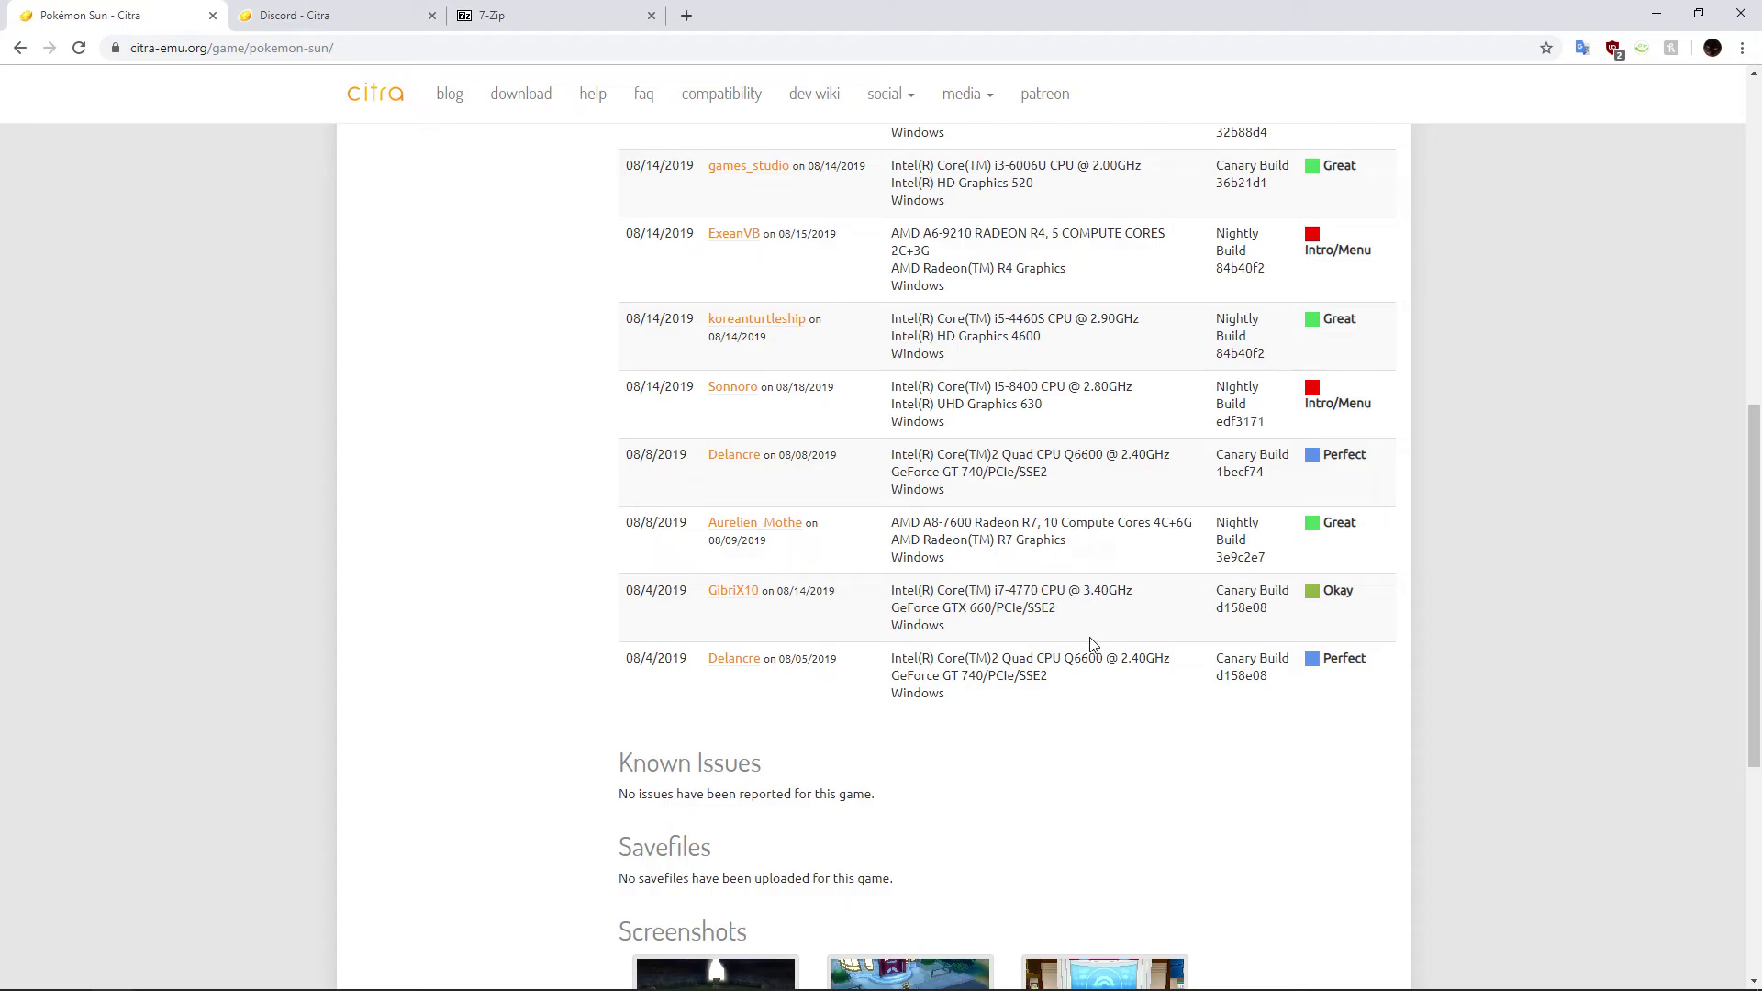
scroll(941, 321, "down", 4)
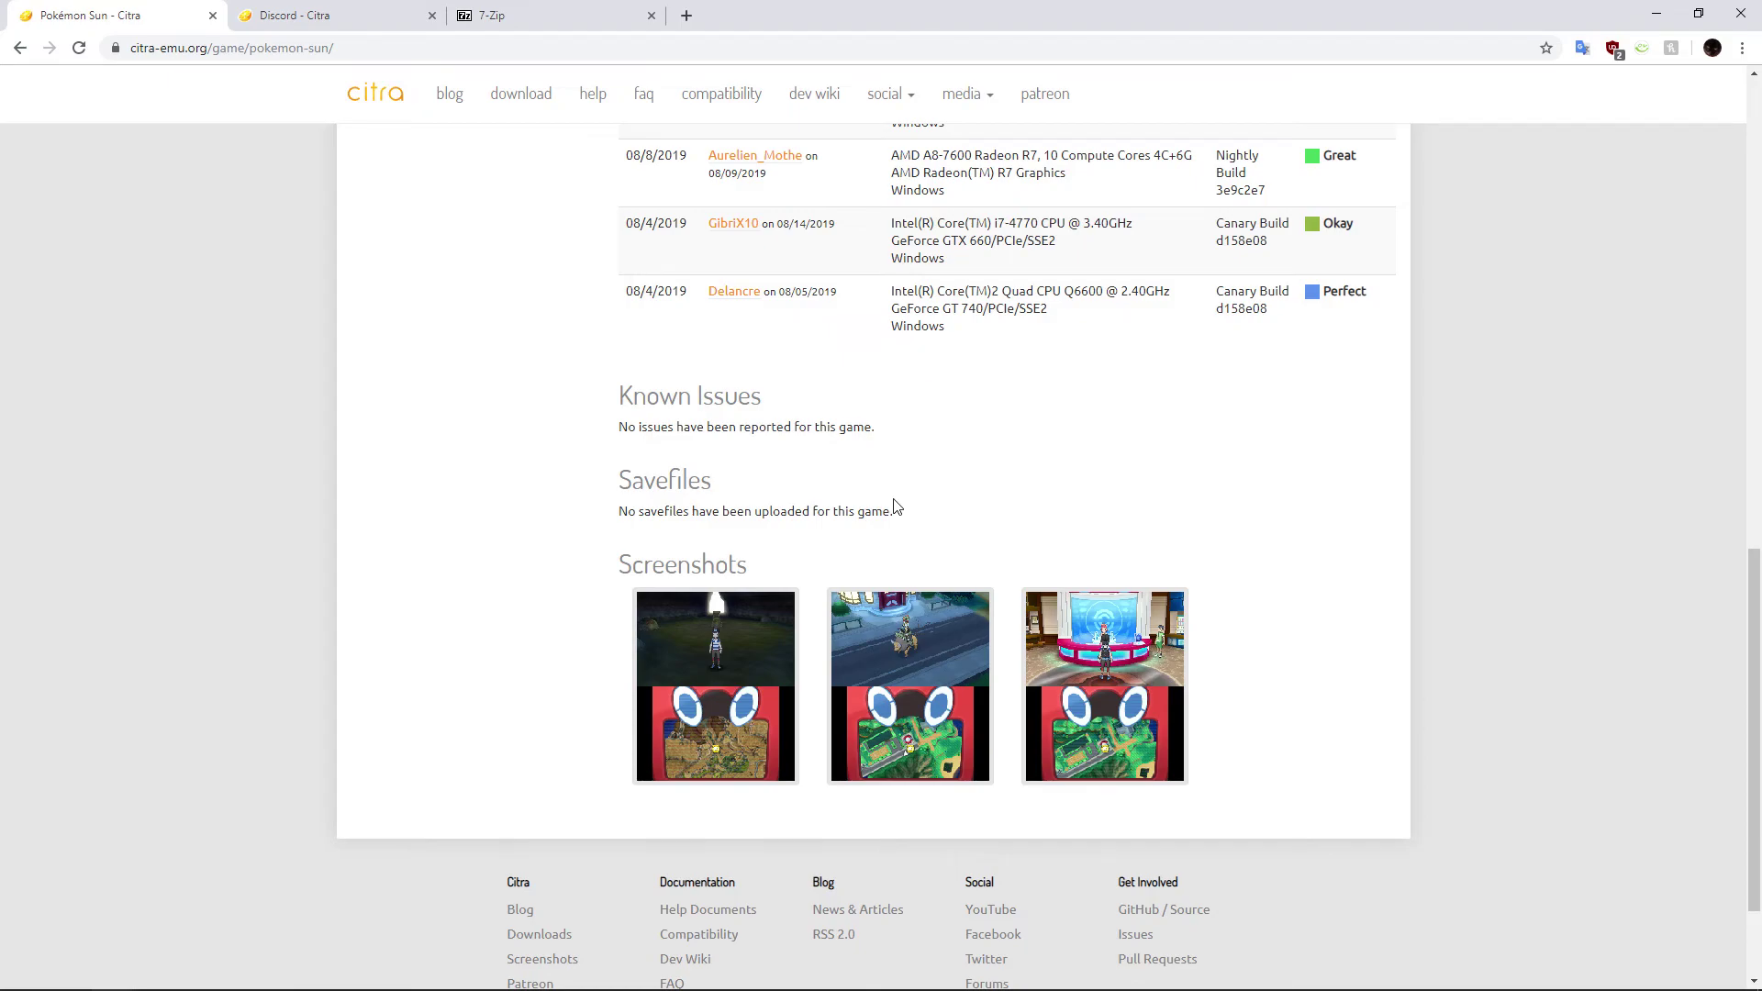
scroll(888, 548, "up", 5)
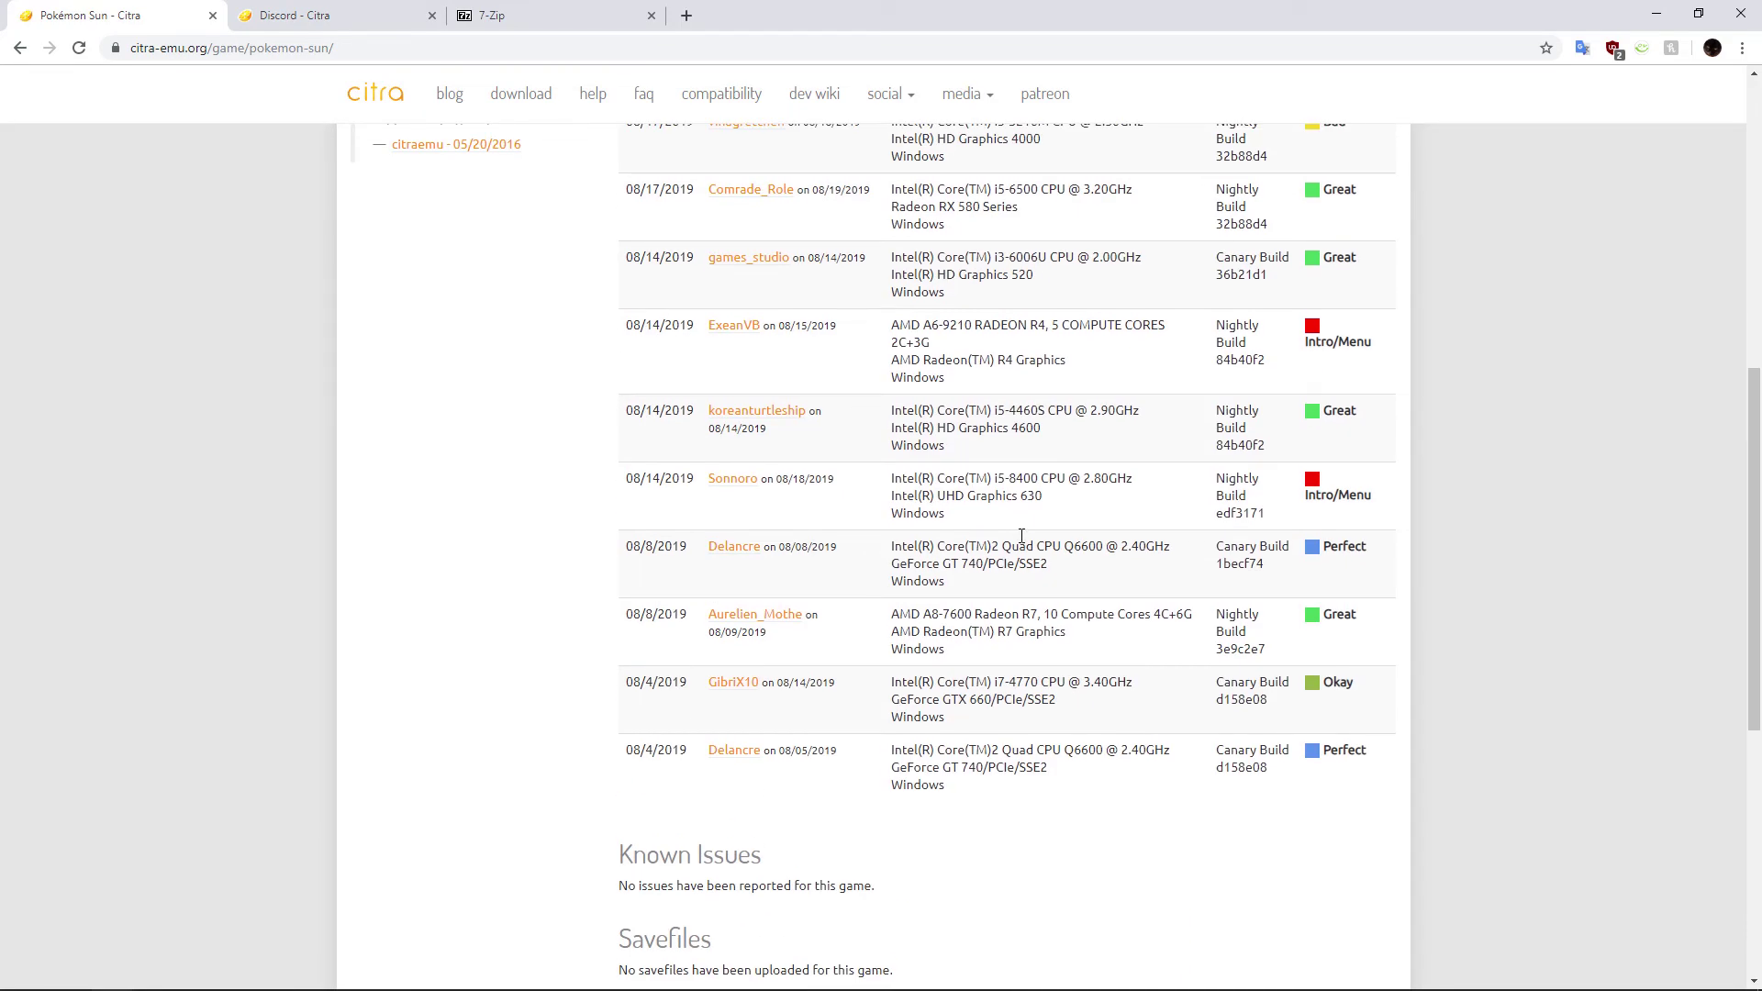
scroll(888, 547, "up", 6)
scroll(867, 702, "down", 7)
scroll(692, 374, "down", 2)
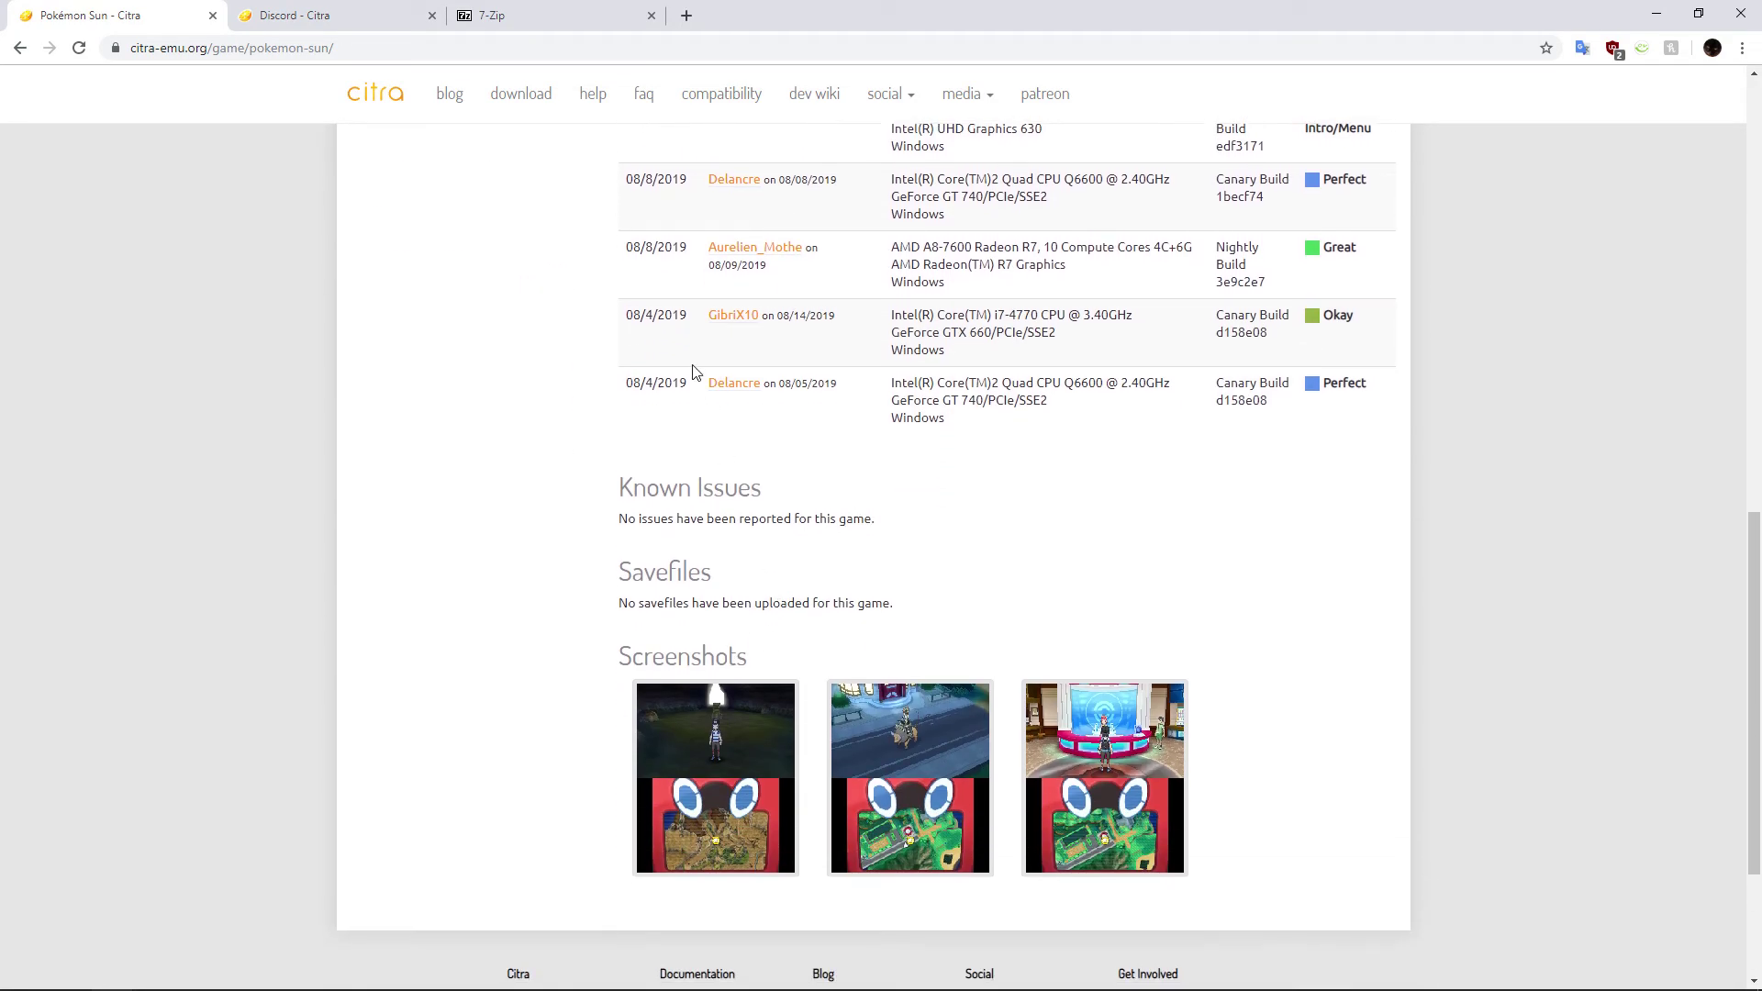
scroll(924, 471, "up", 8)
scroll(934, 465, "up", 2)
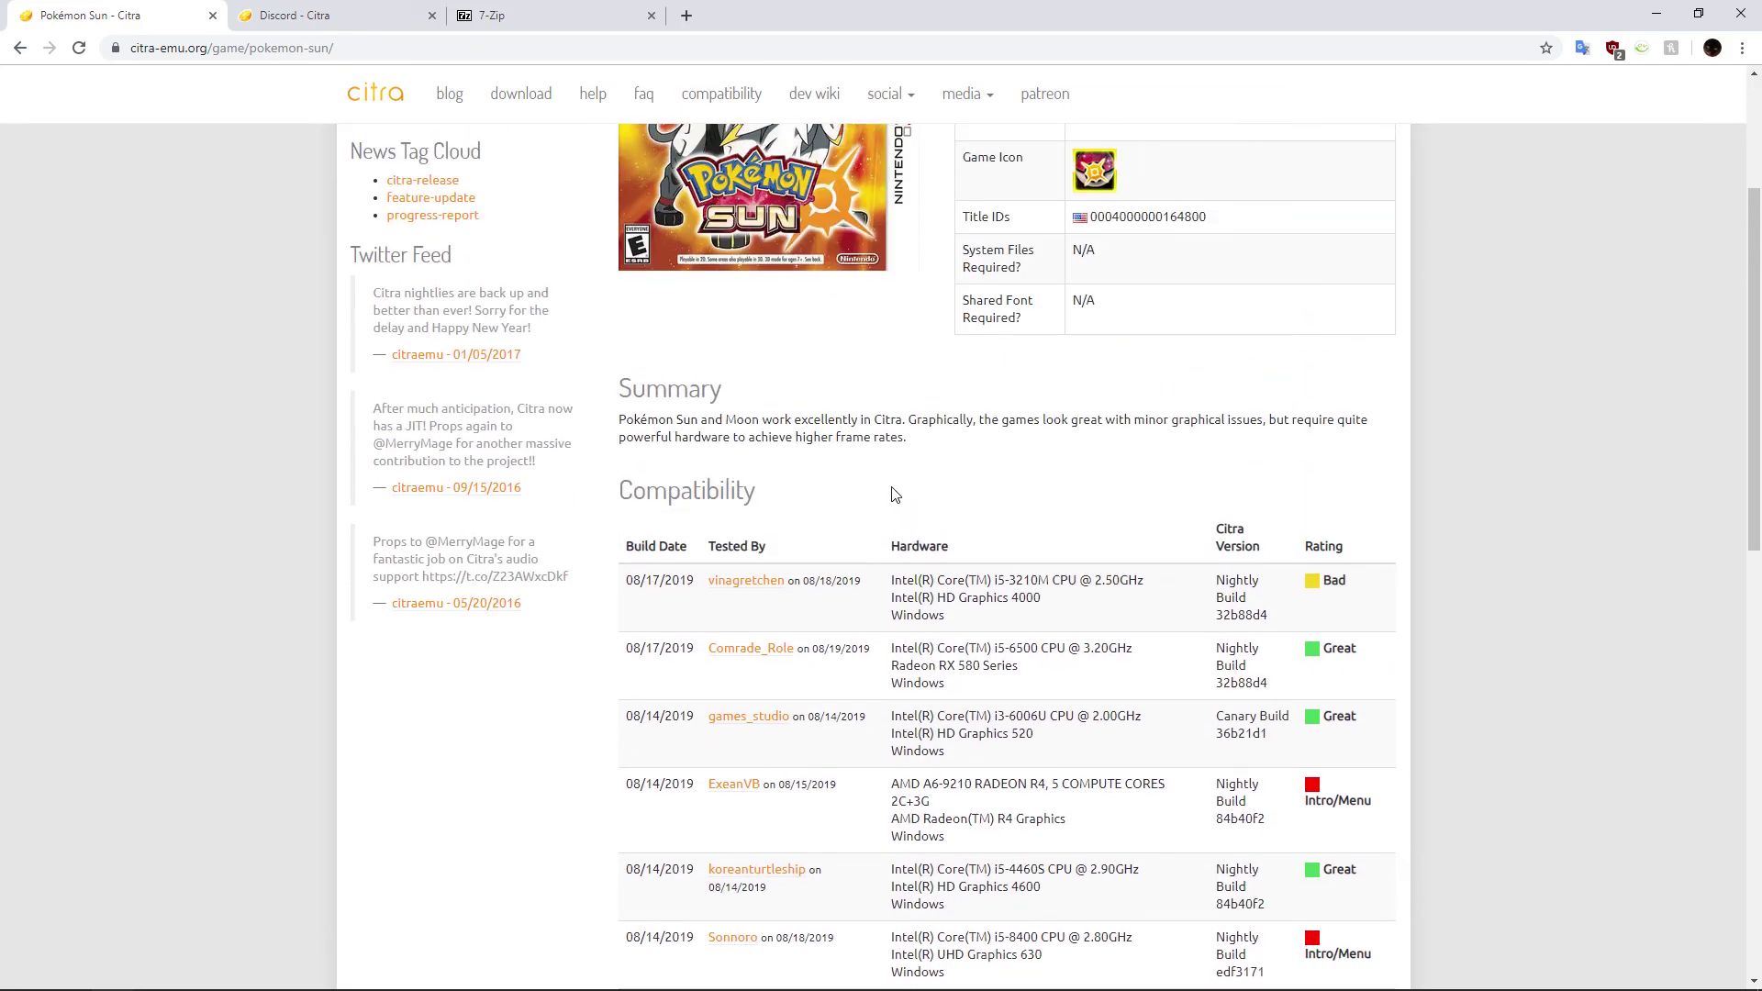
scroll(895, 494, "up", 2)
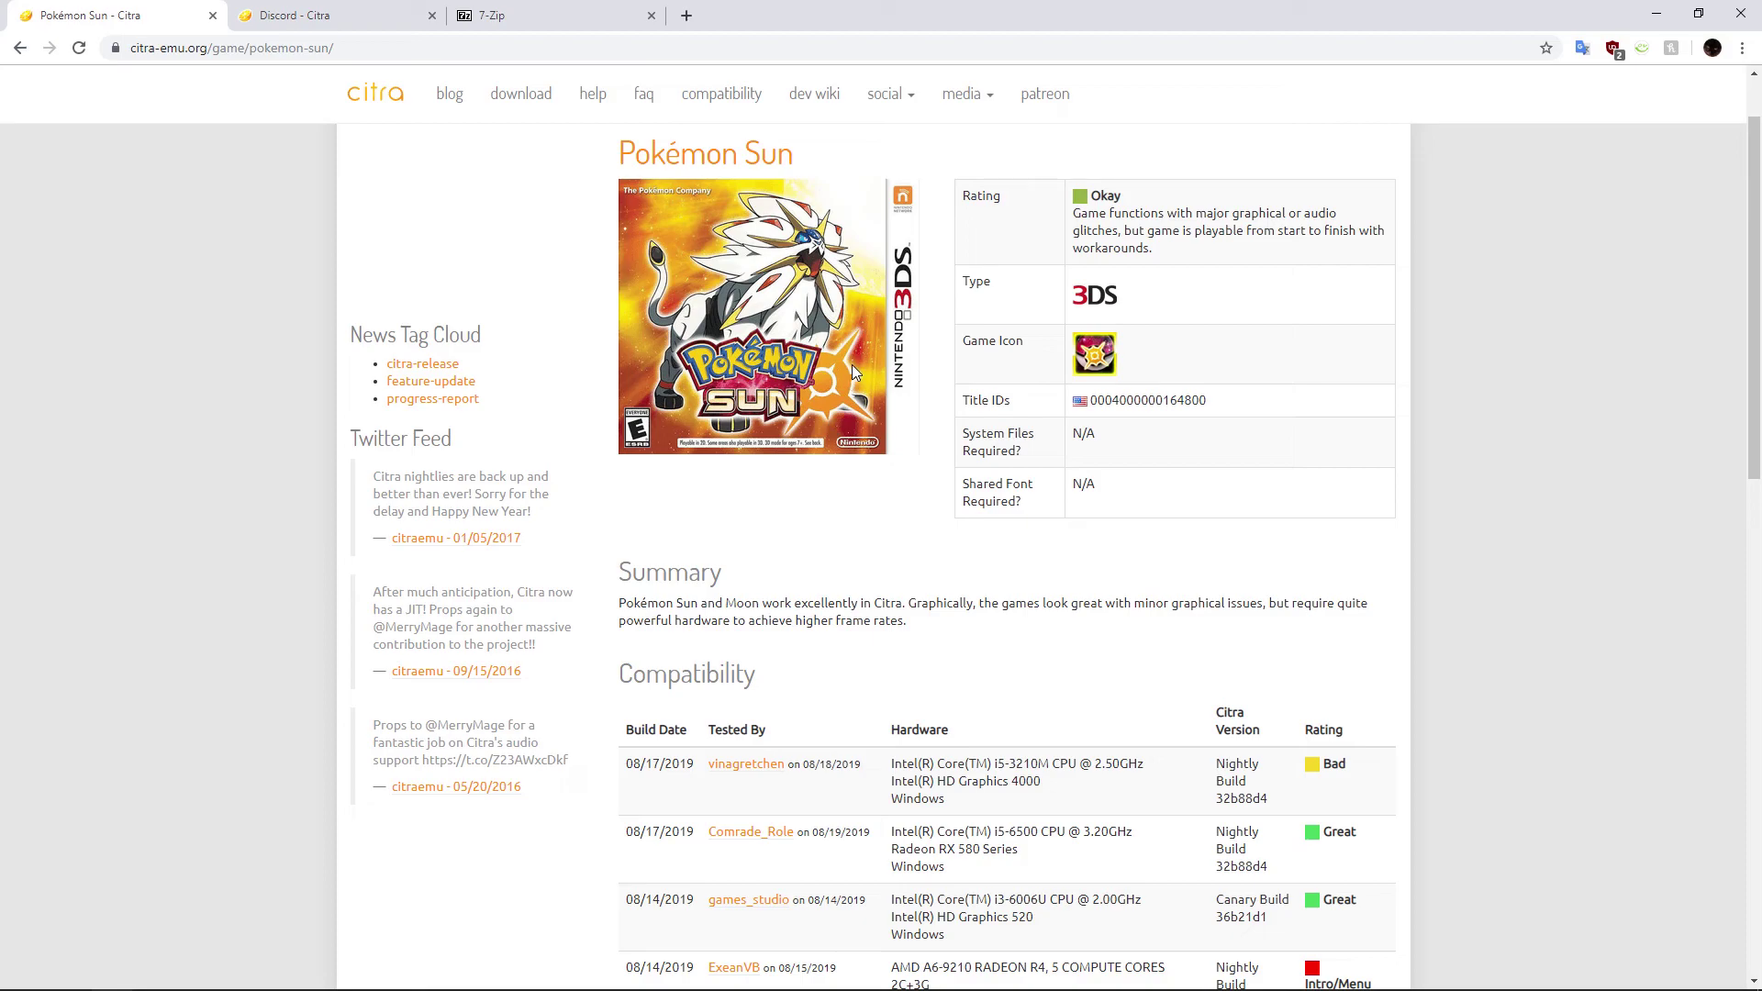